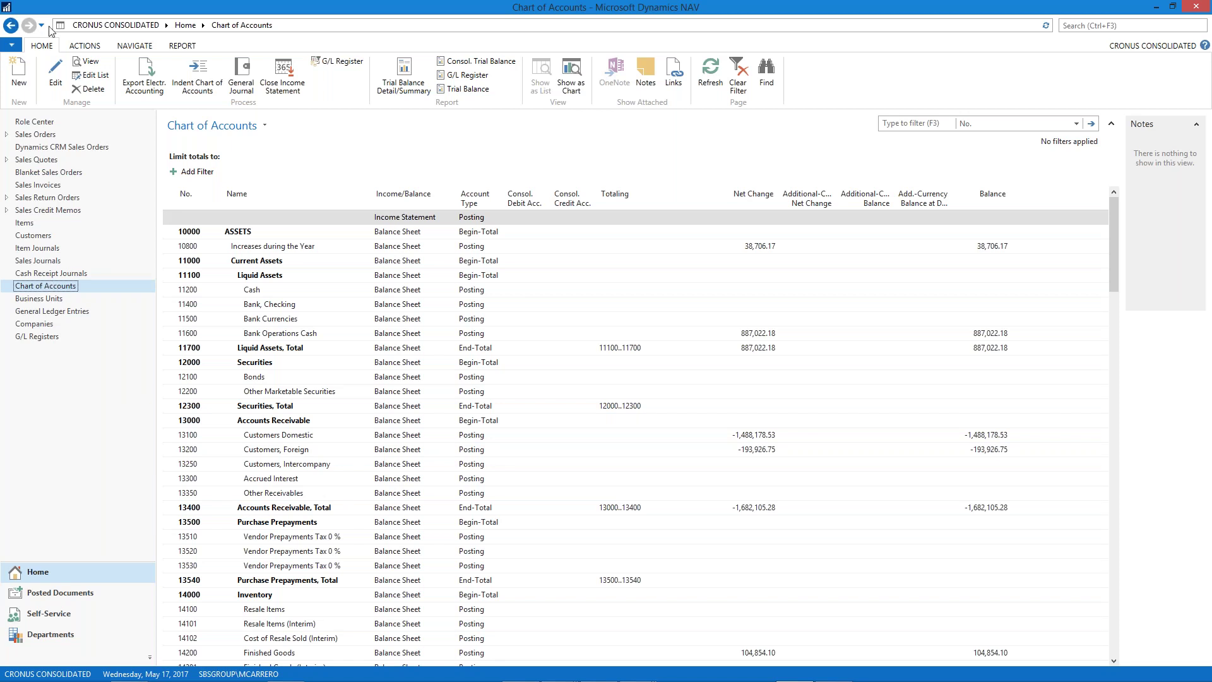
Switch the company to CRONUS USA, Inc. and open its Chart of Accounts to review the consolidation debit and credit accounts.
left_click(15, 48)
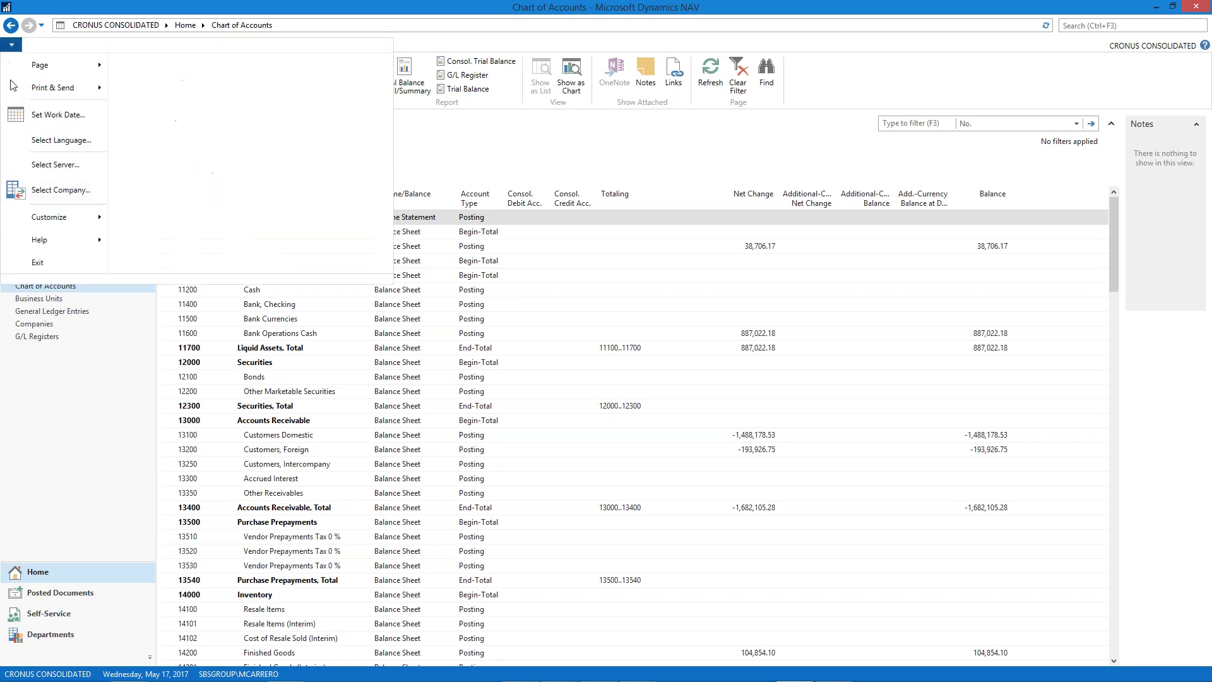
left_click(55, 191)
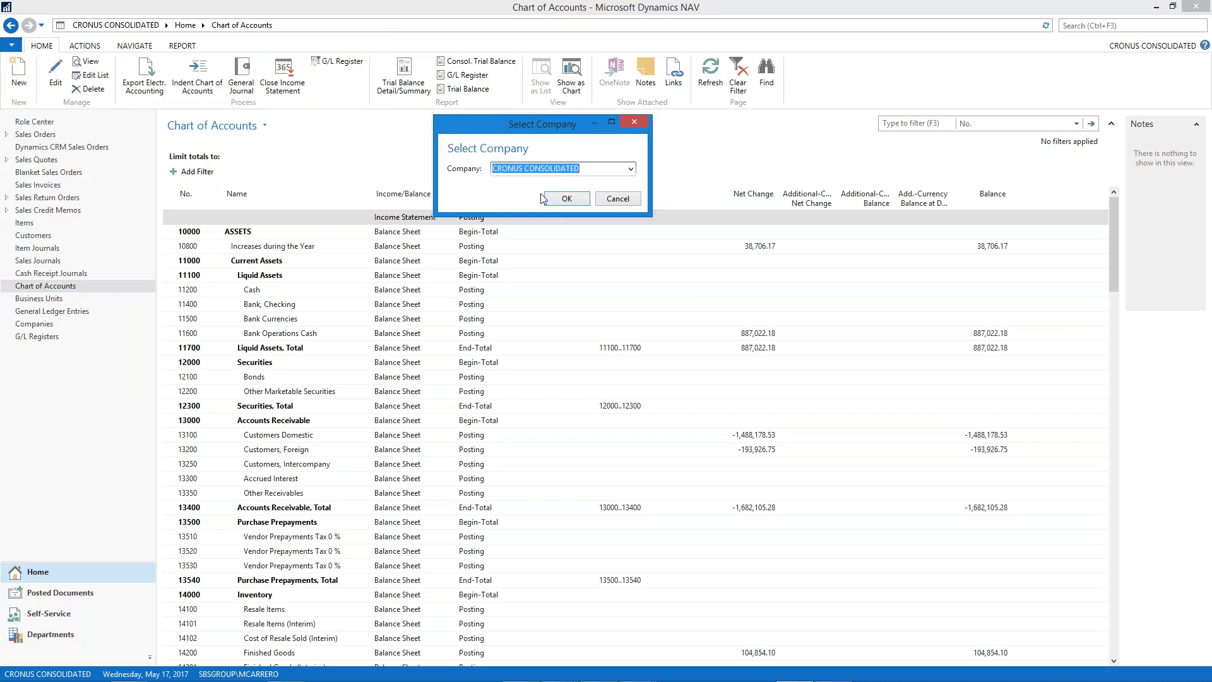
left_click(629, 169)
left_click(556, 227)
left_click(566, 198)
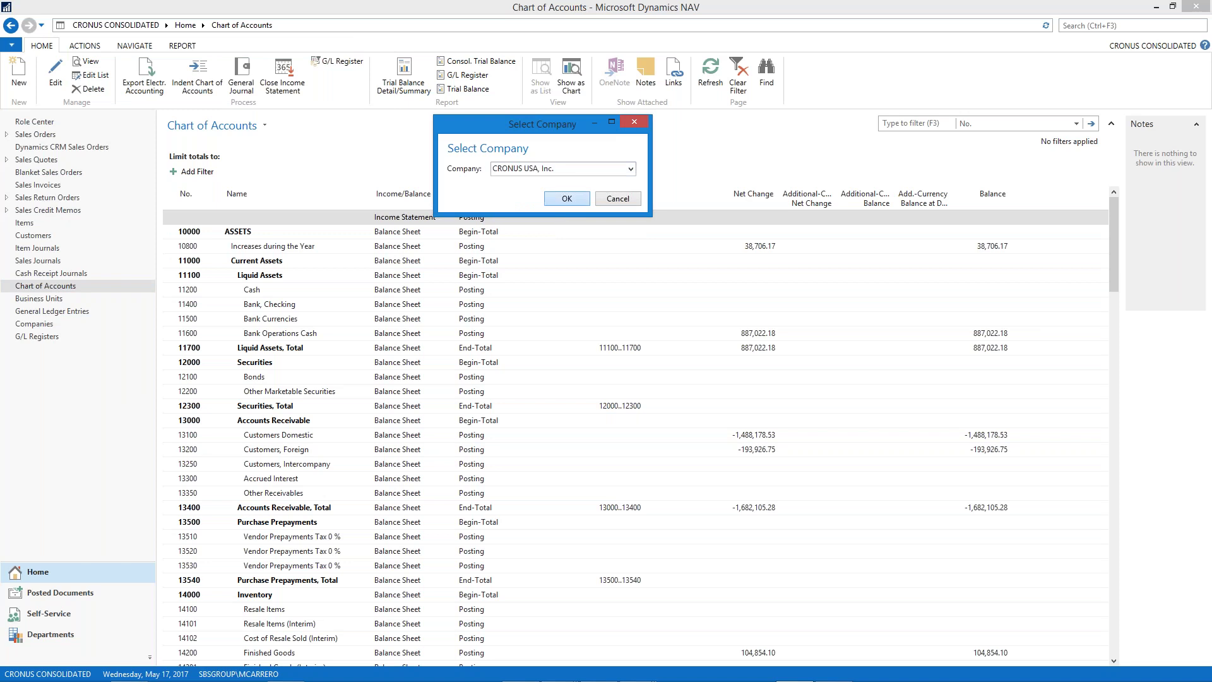
left_click(73, 288)
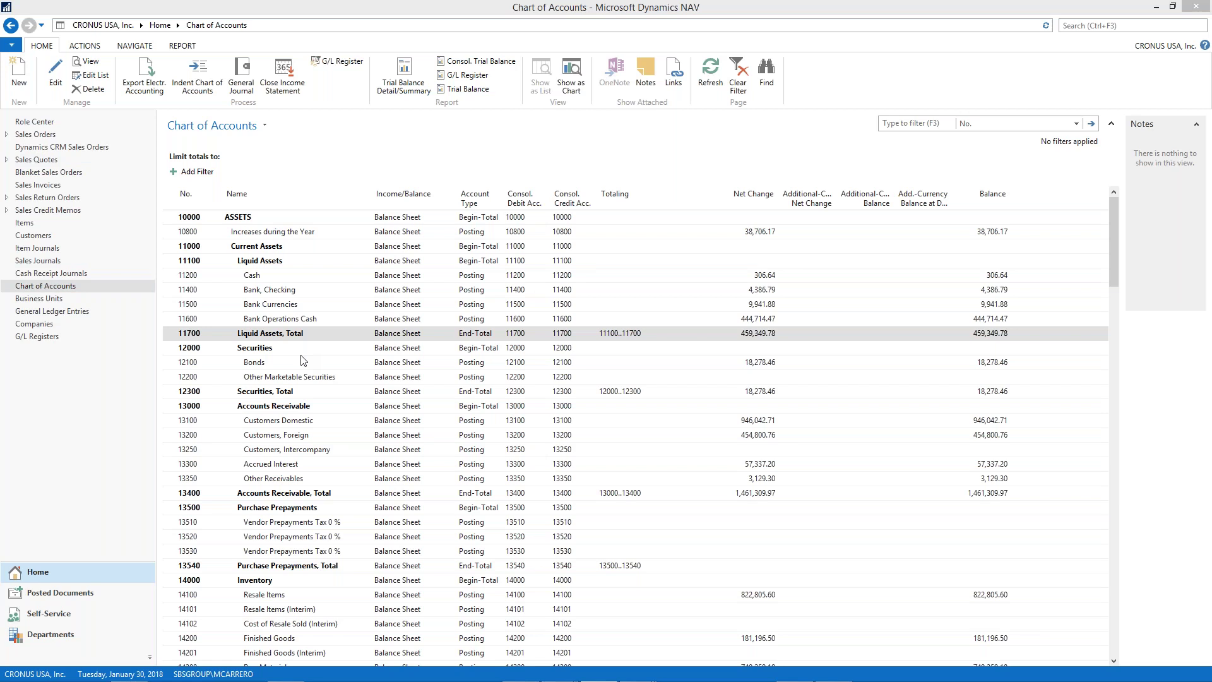
Switch the company back to CRONUS CONSOLIDATED and open the Business Units list.
left_click(17, 47)
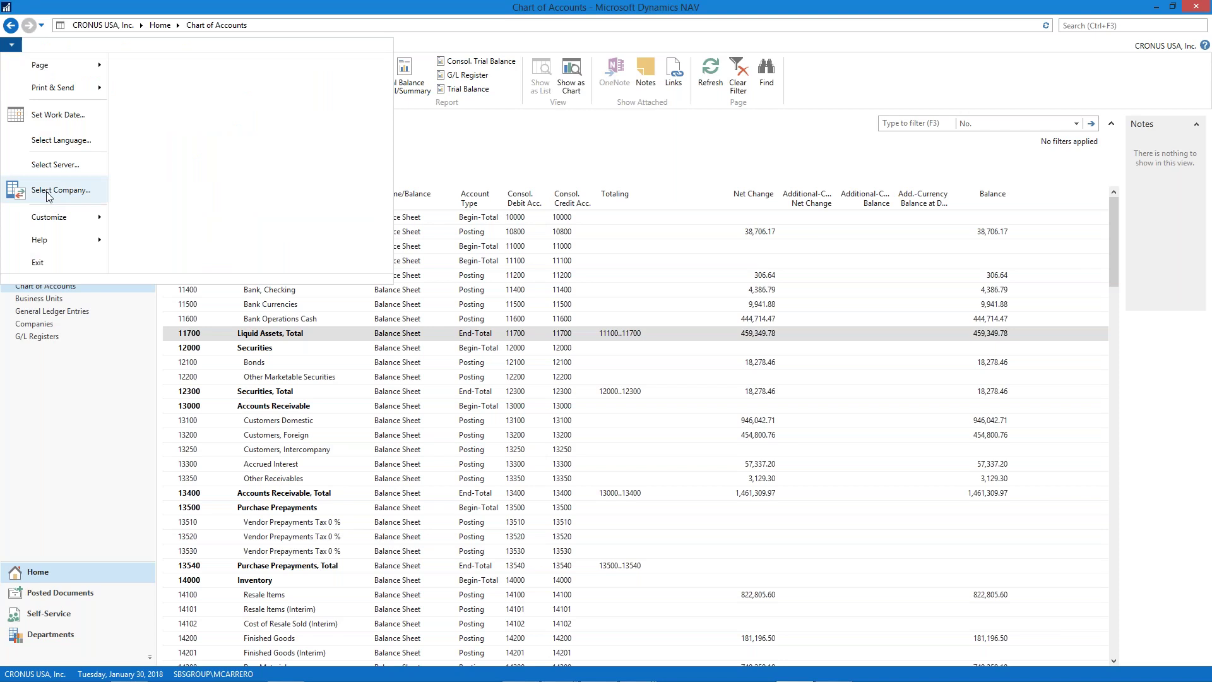
left_click(48, 190)
left_click(630, 168)
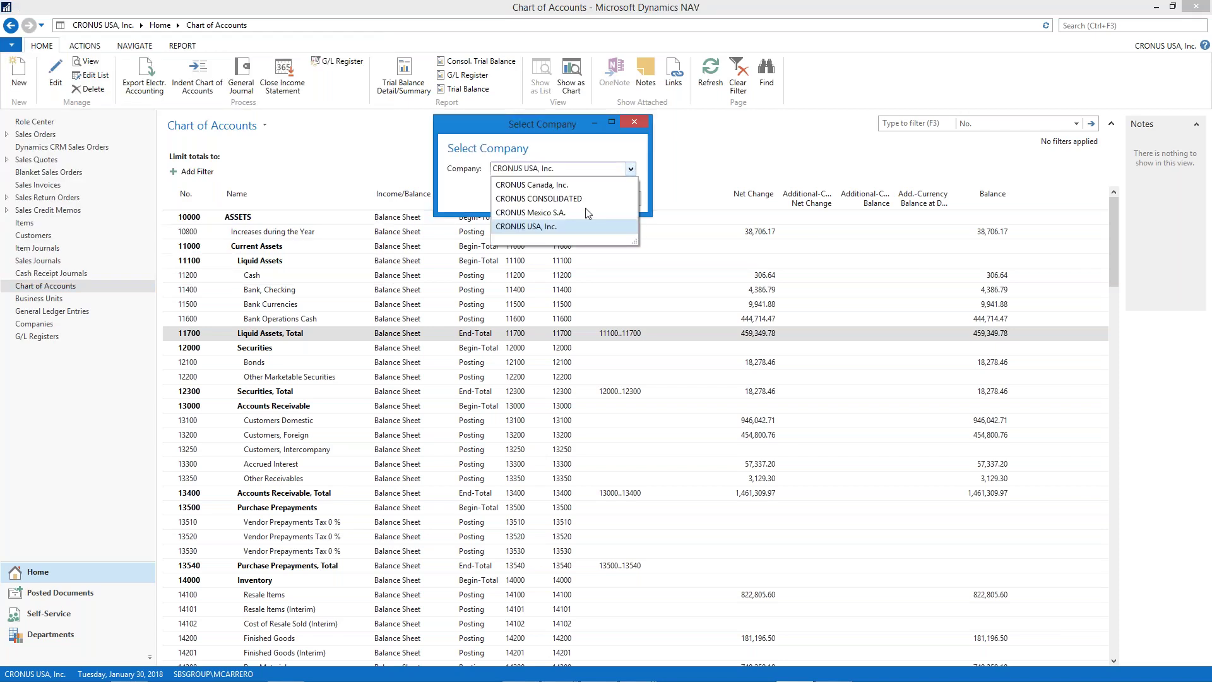
left_click(576, 198)
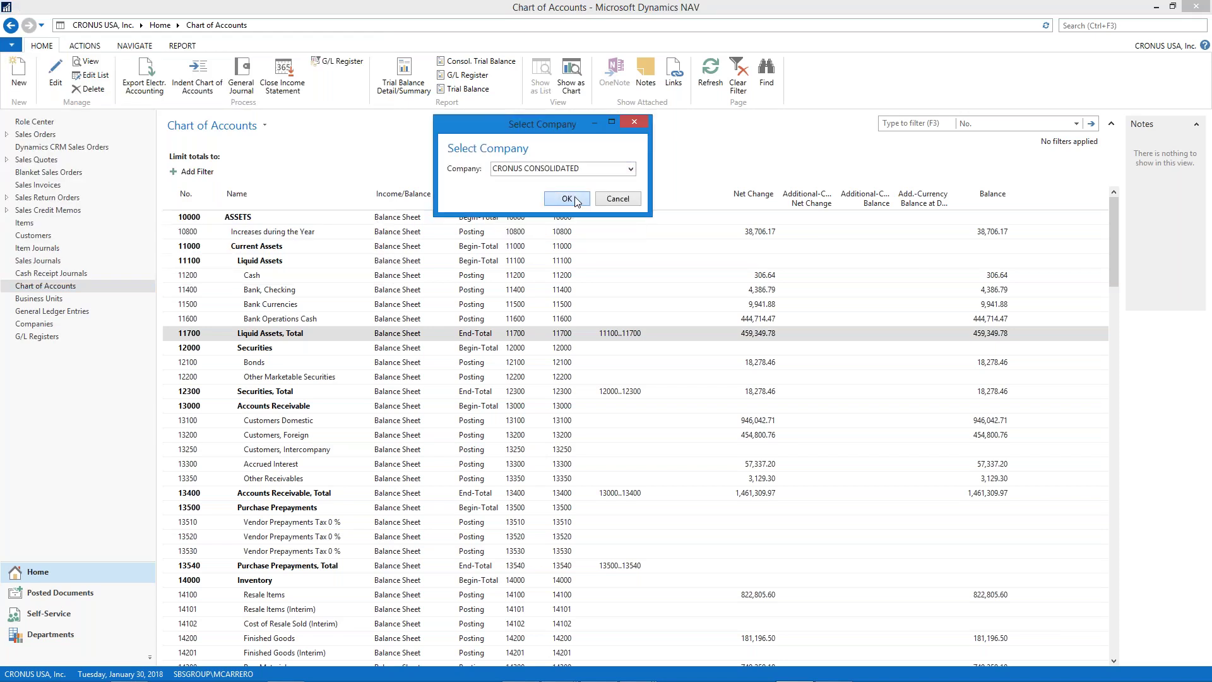
left_click(566, 199)
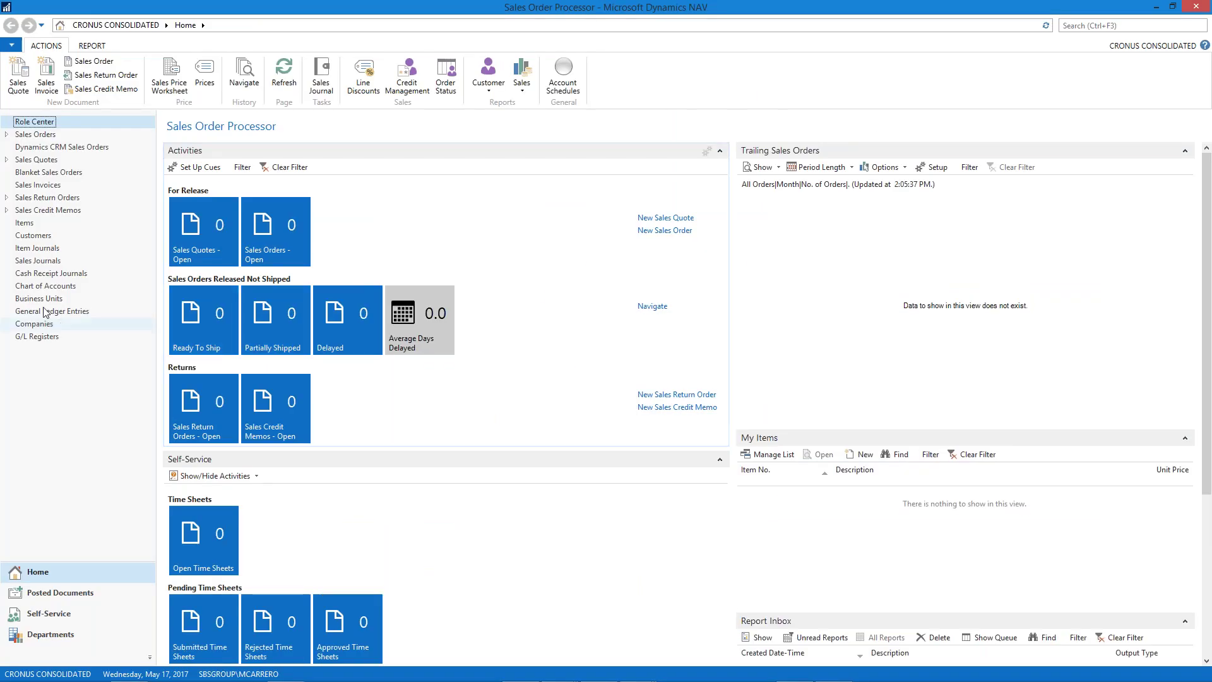
left_click(39, 299)
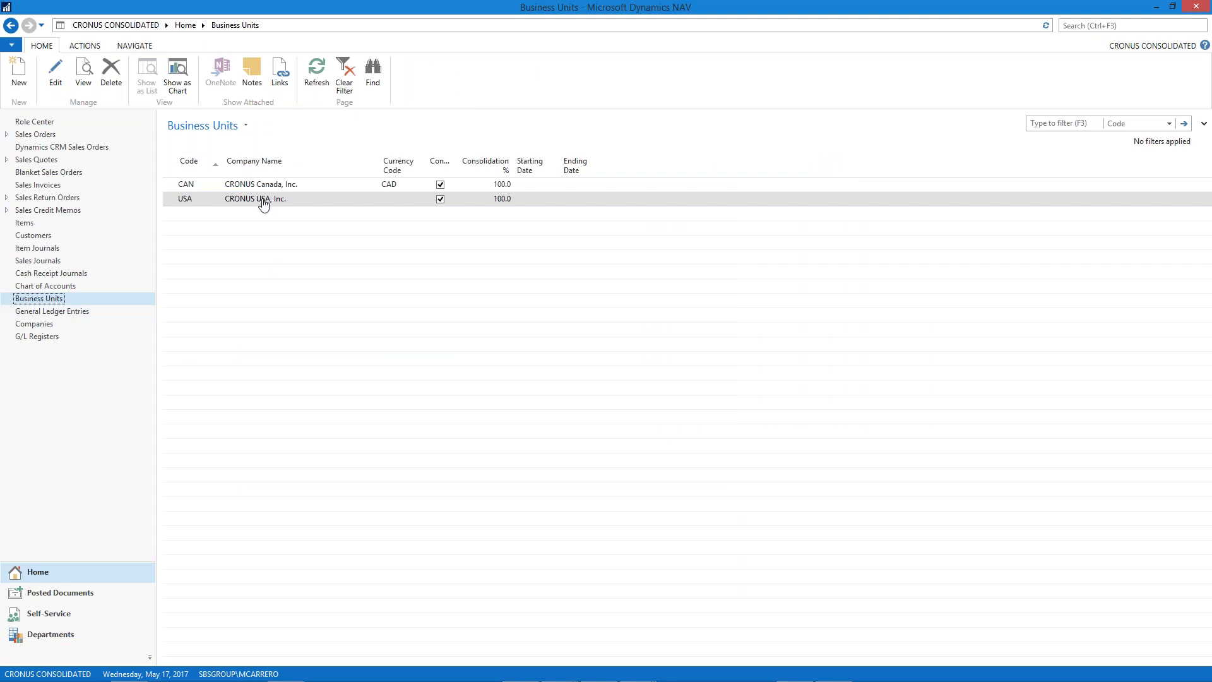
Open the USA business unit card for editing and review the Company Name and Currency Exchange Rate Table choices.
left_click(54, 74)
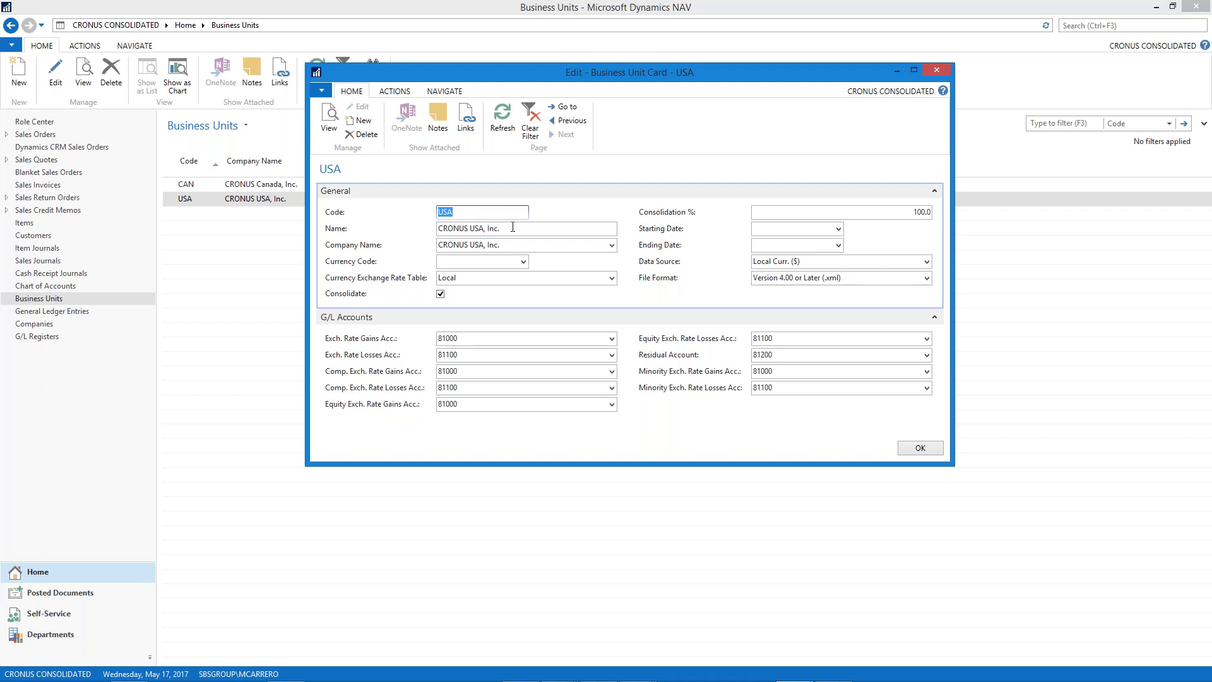
left_click(611, 245)
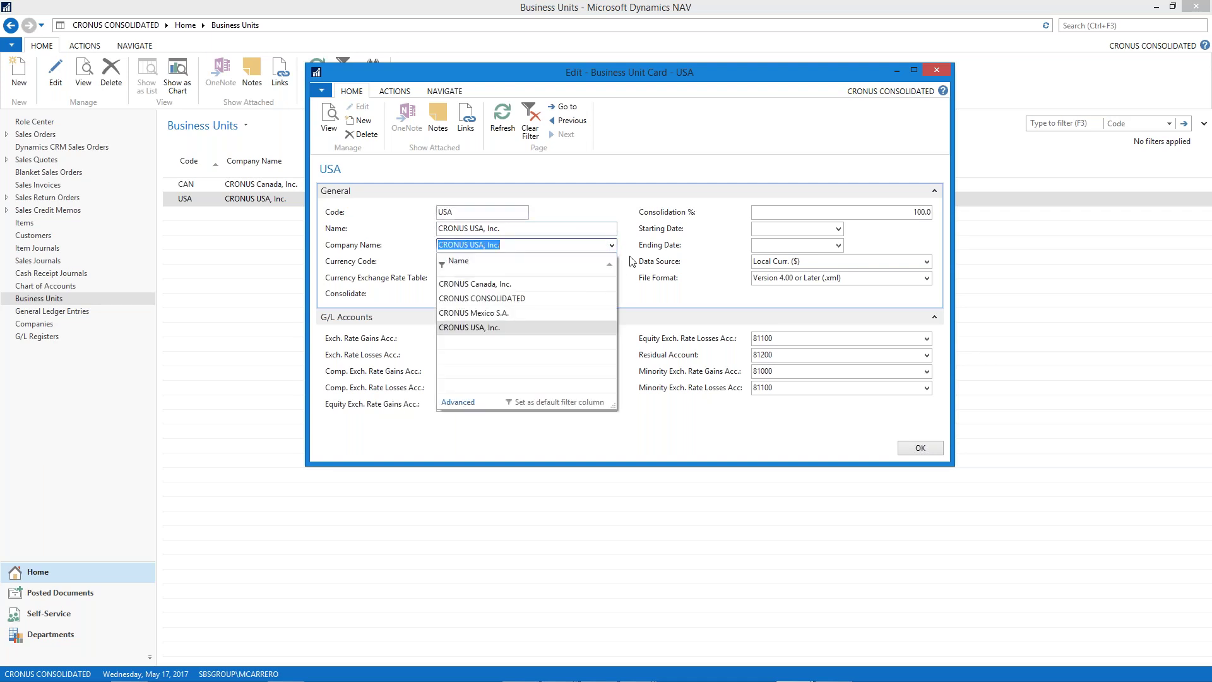
key("Escape")
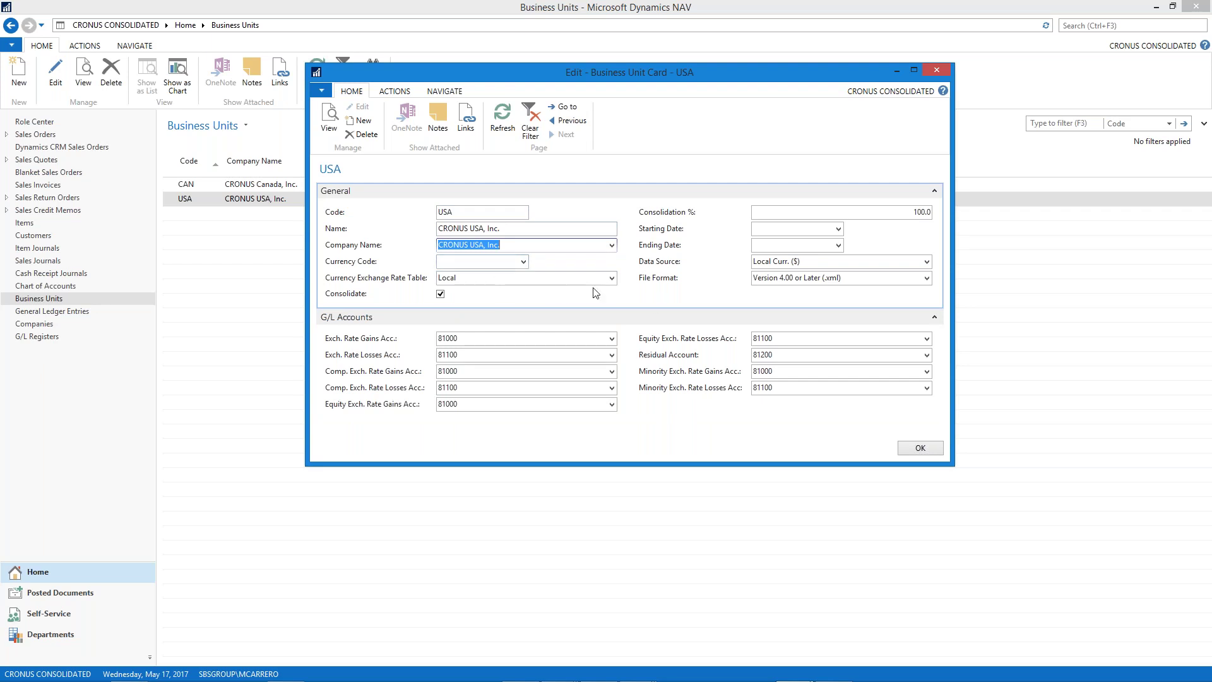
left_click(612, 282)
left_click(545, 289)
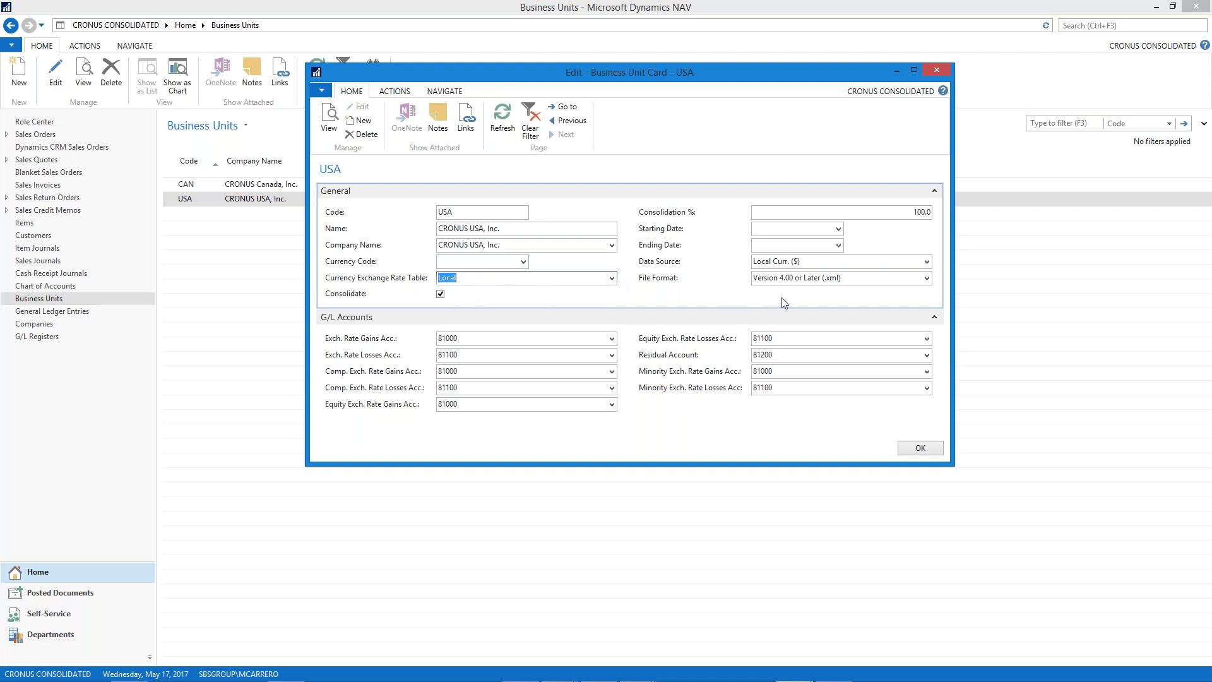
Review the USA card's consolidation percentage, starting and ending dates, data source and file format, and close the card.
left_click(914, 211)
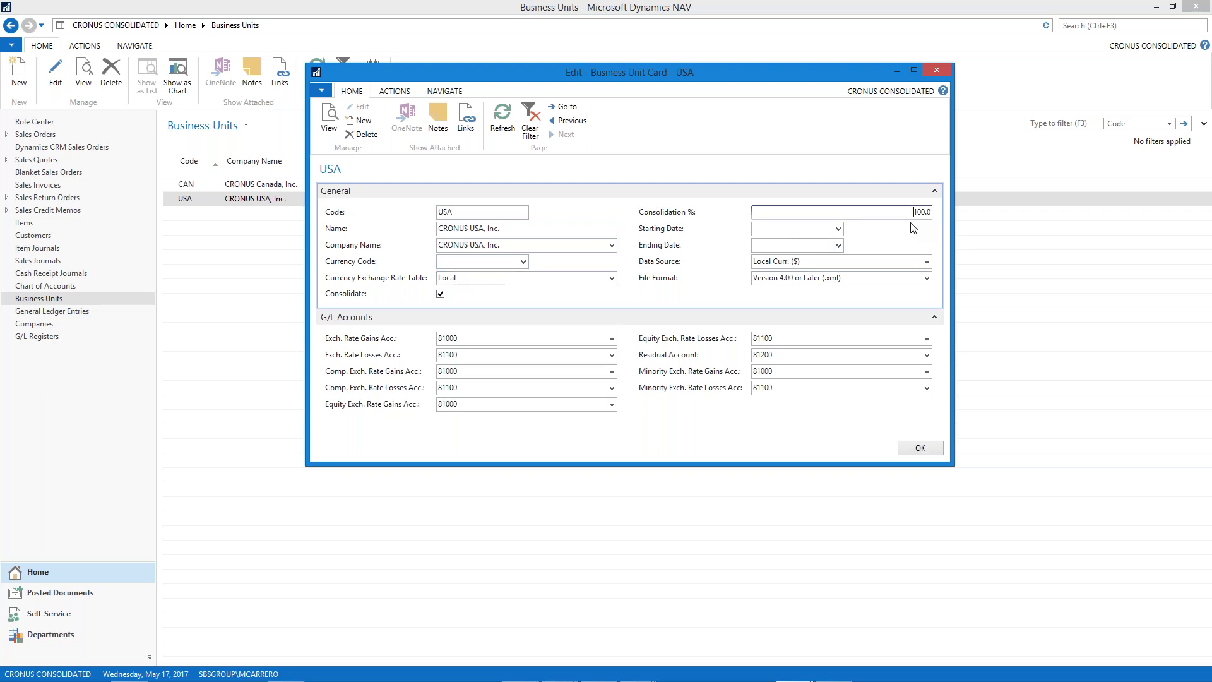
left_click(772, 229)
left_click(775, 246)
left_click(776, 233)
left_click(927, 262)
left_click(926, 262)
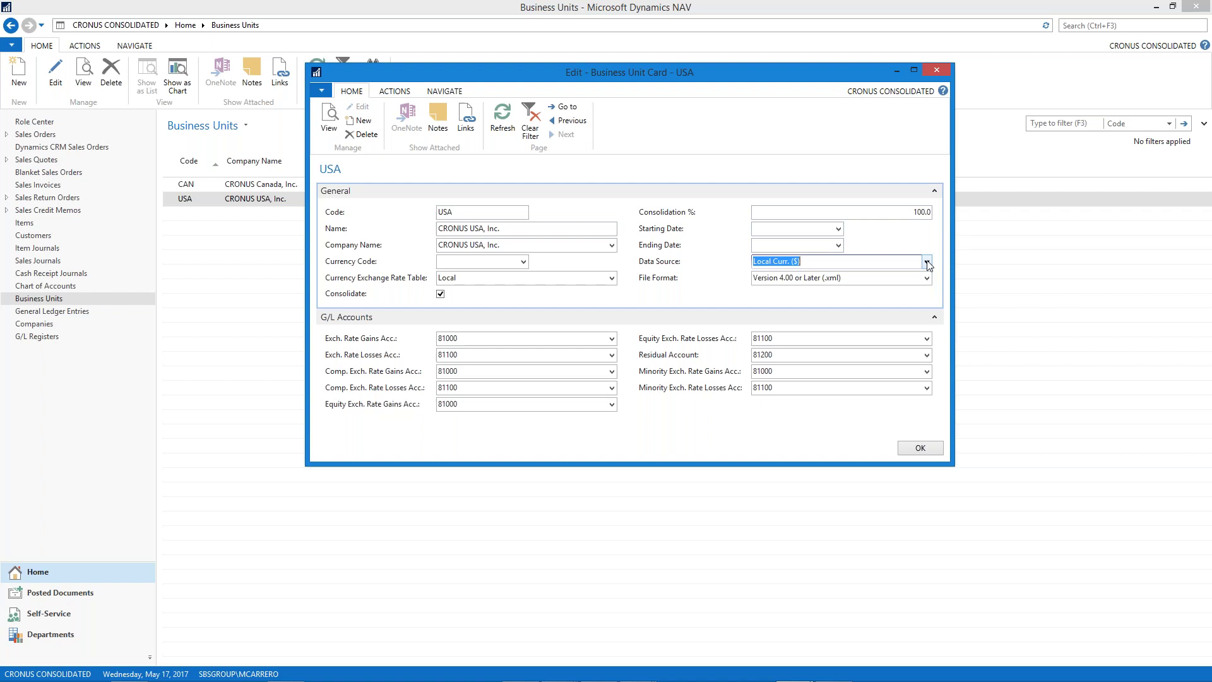
left_click(926, 278)
left_click(927, 278)
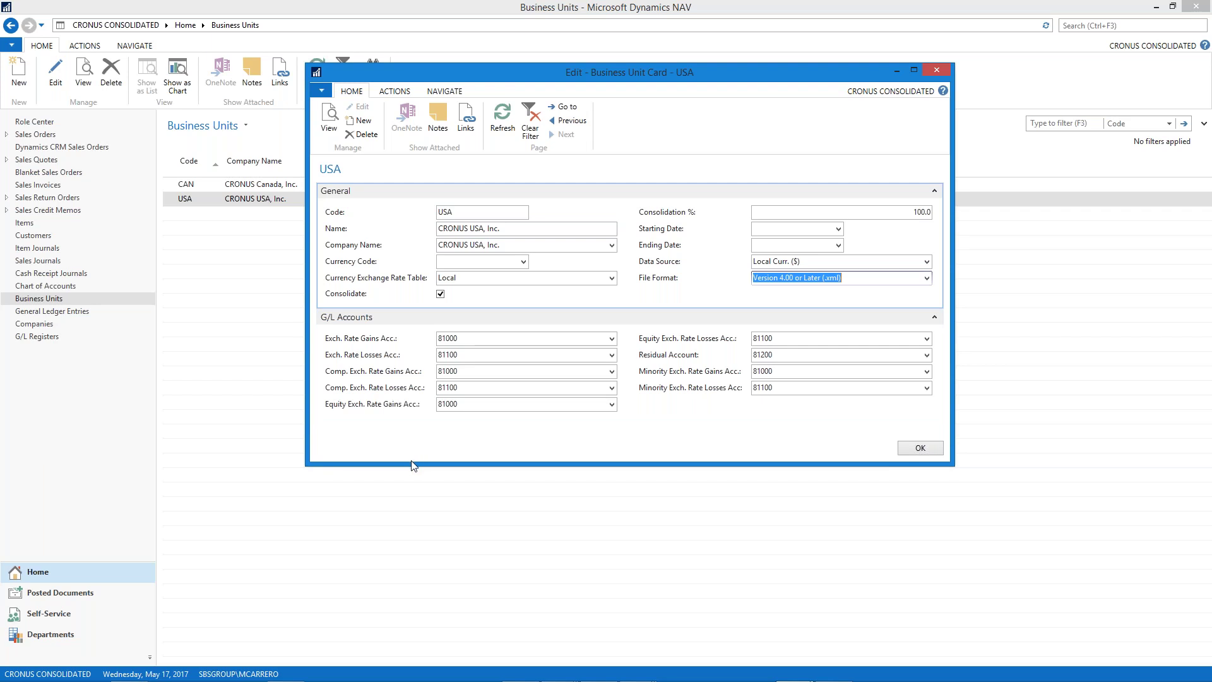
left_click(920, 448)
Open the CAN business unit card, review its currency and consolidation settings, and close it.
left_click(238, 185)
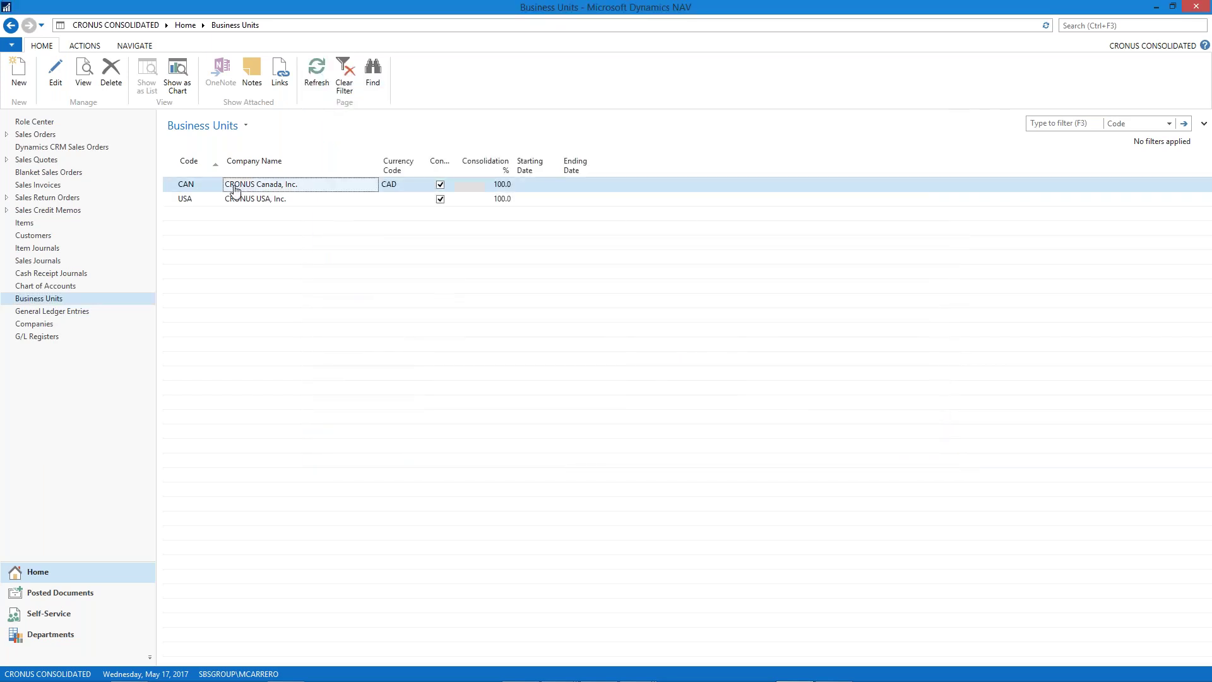
left_click(54, 75)
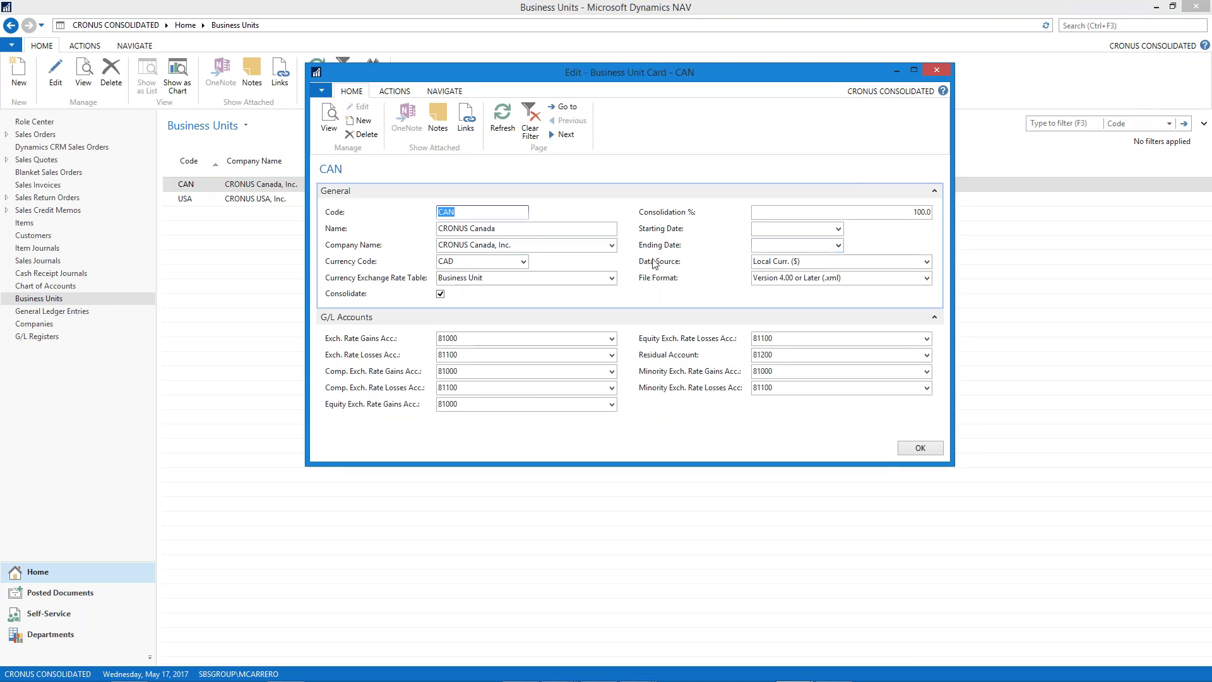
left_click(922, 449)
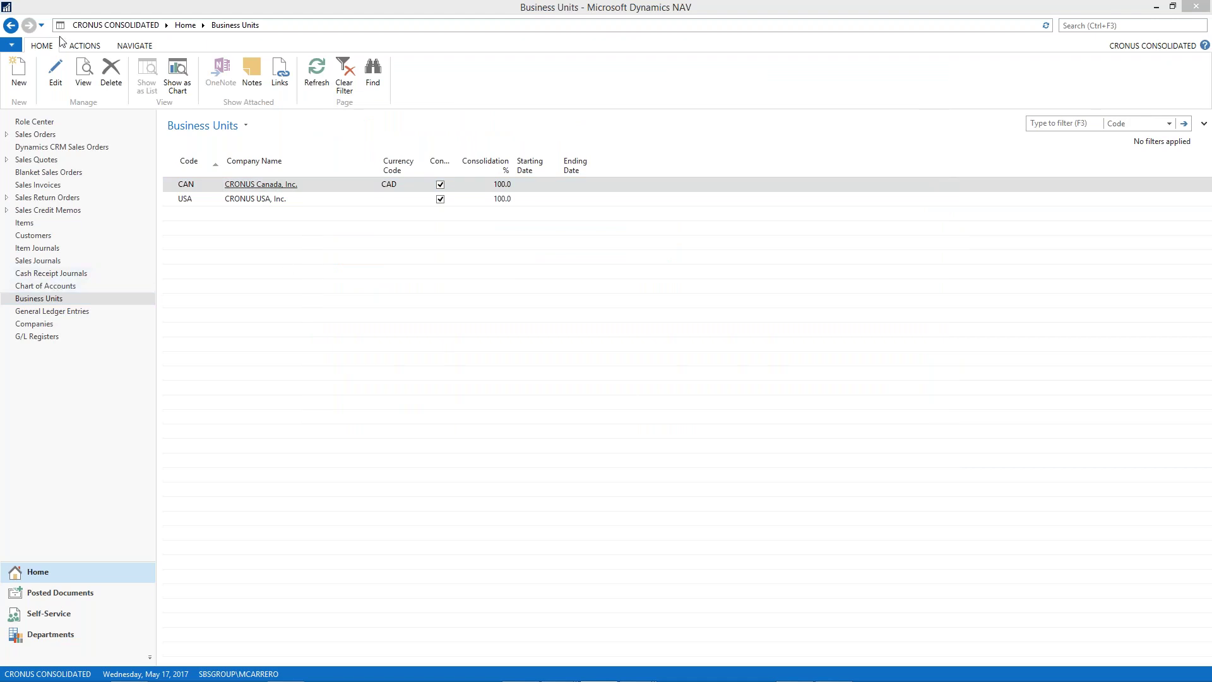
Preview the Consolidation - Test Database report with the last used options, look through its pages for both business units, and close it.
left_click(93, 46)
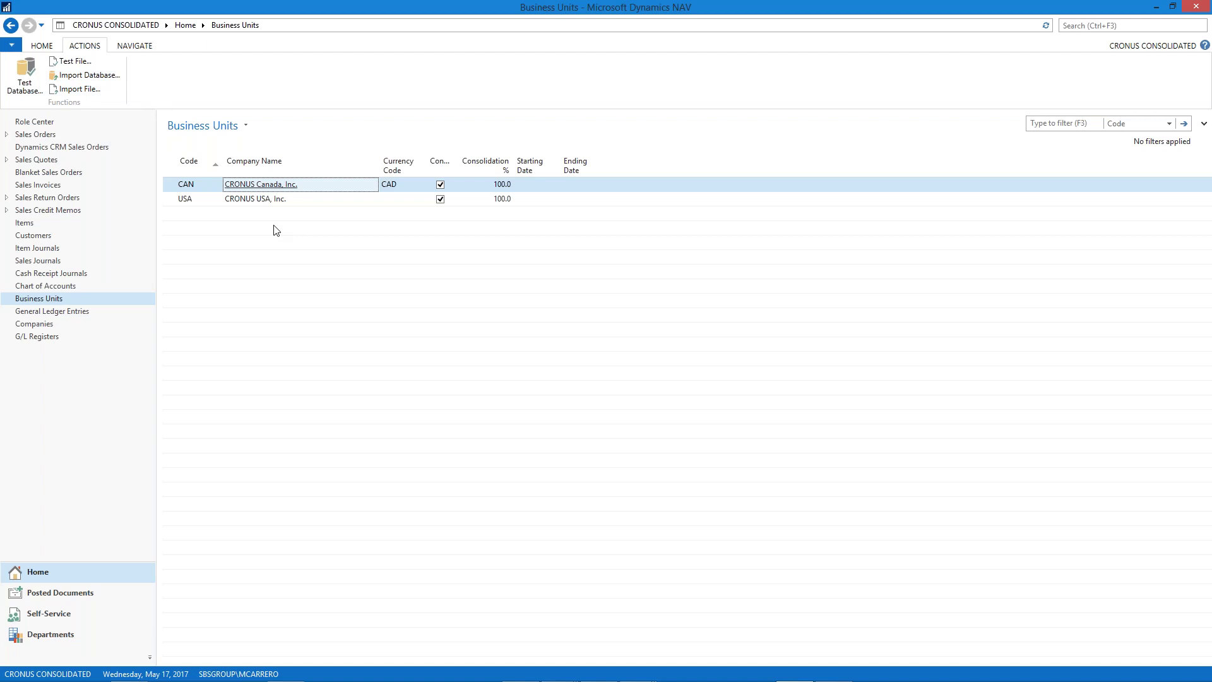
left_click(28, 87)
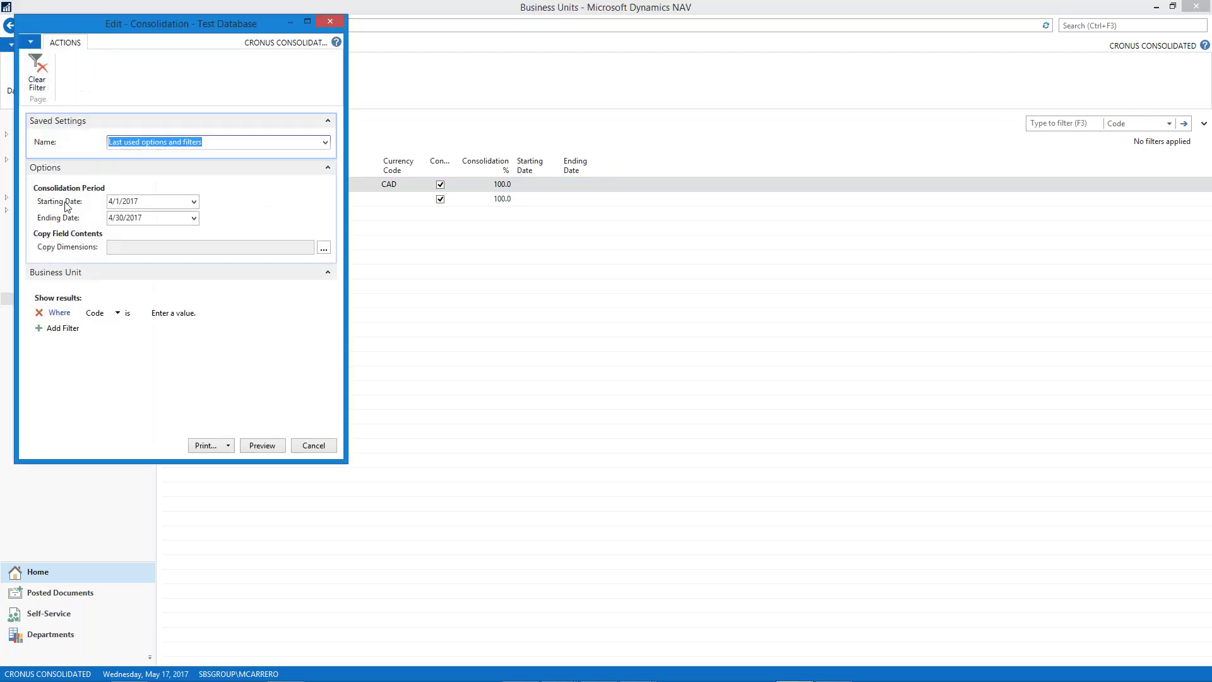
left_click(262, 445)
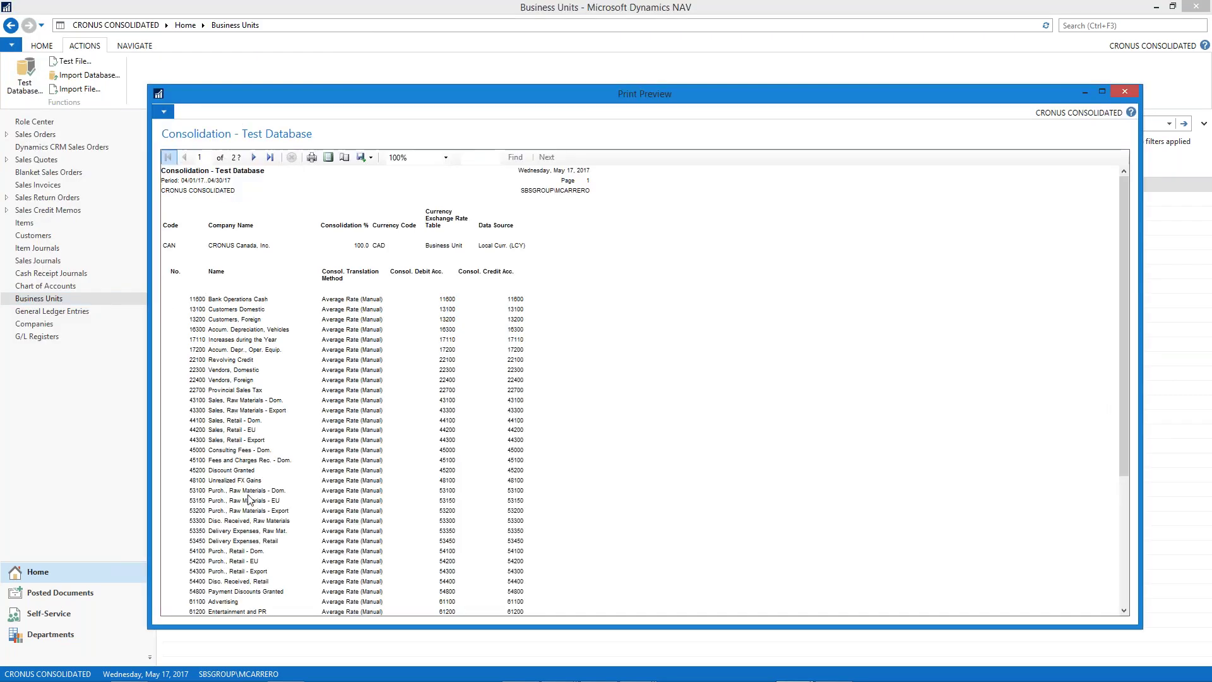
scroll(258, 511, "down", 10)
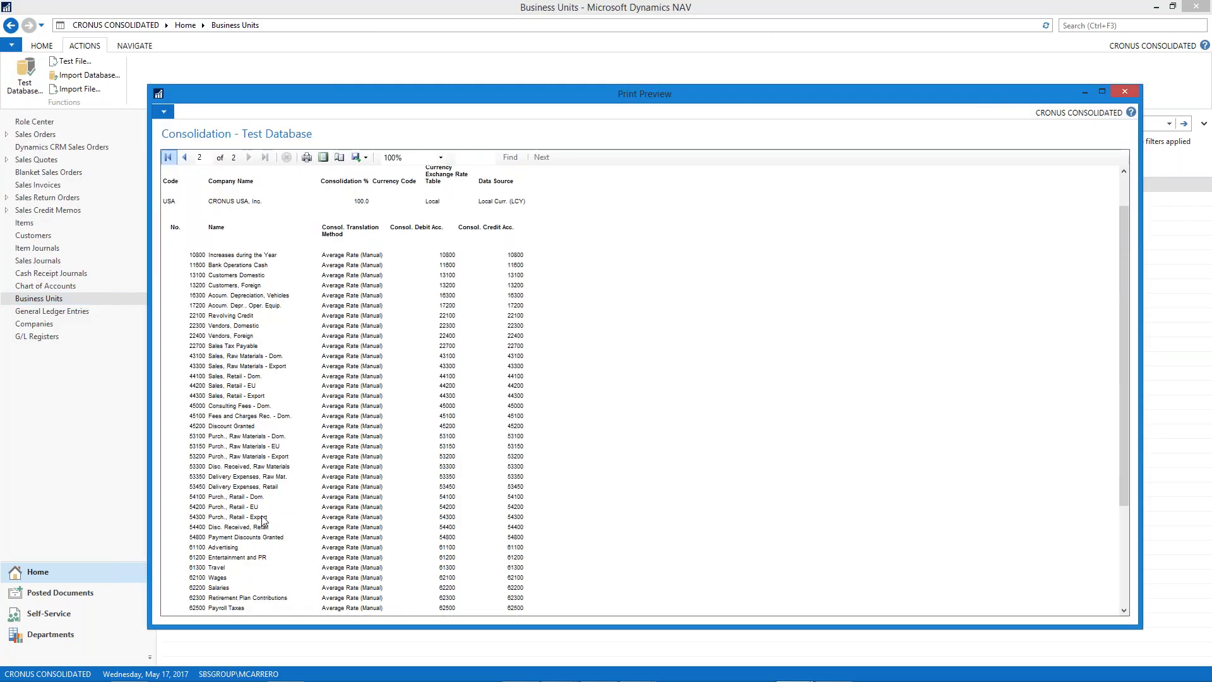
scroll(262, 518, "up", 6)
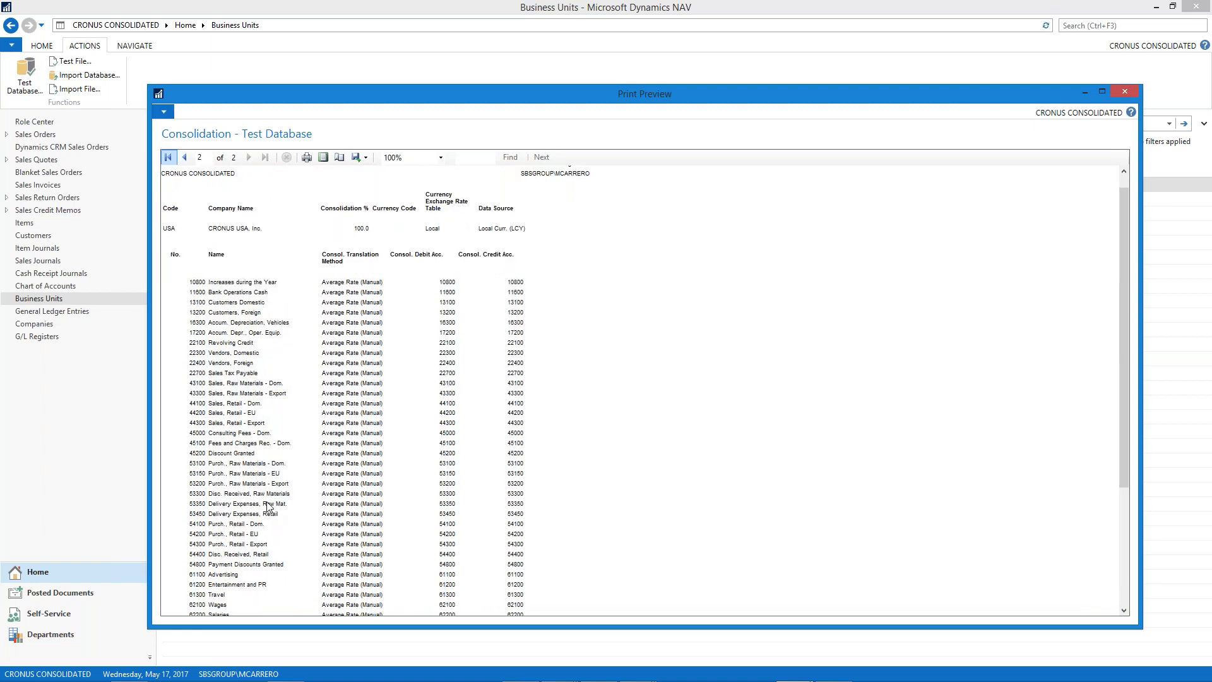
scroll(258, 461, "up", 3)
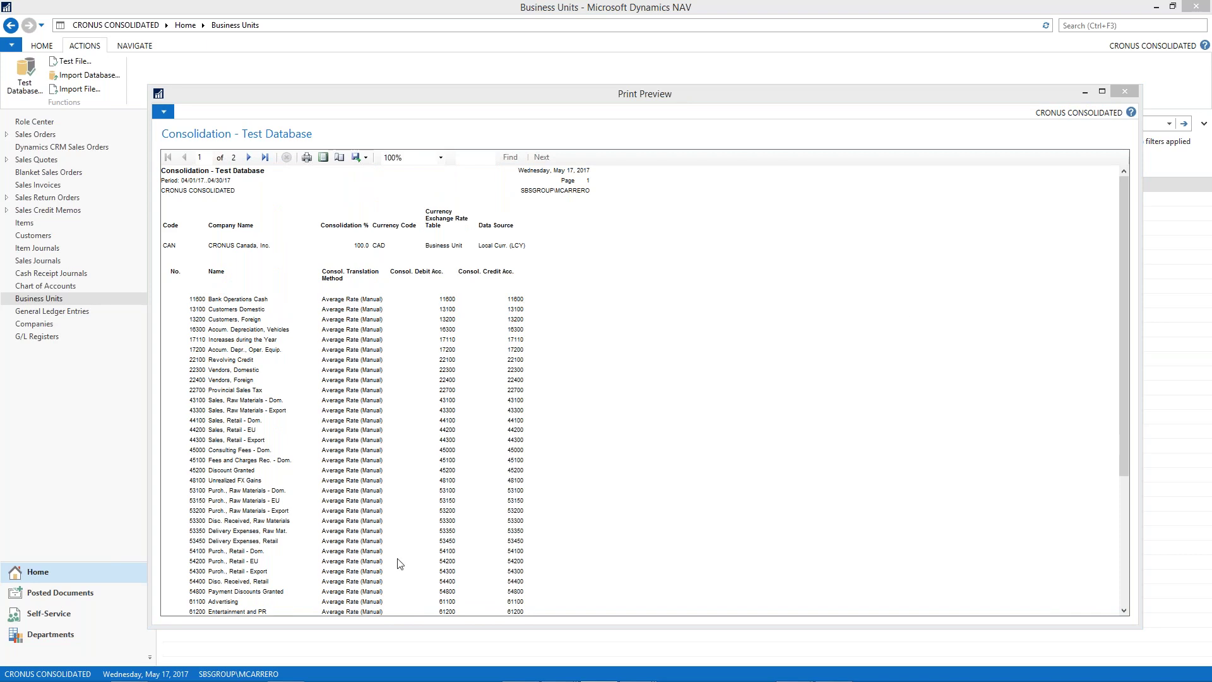
left_click(1123, 93)
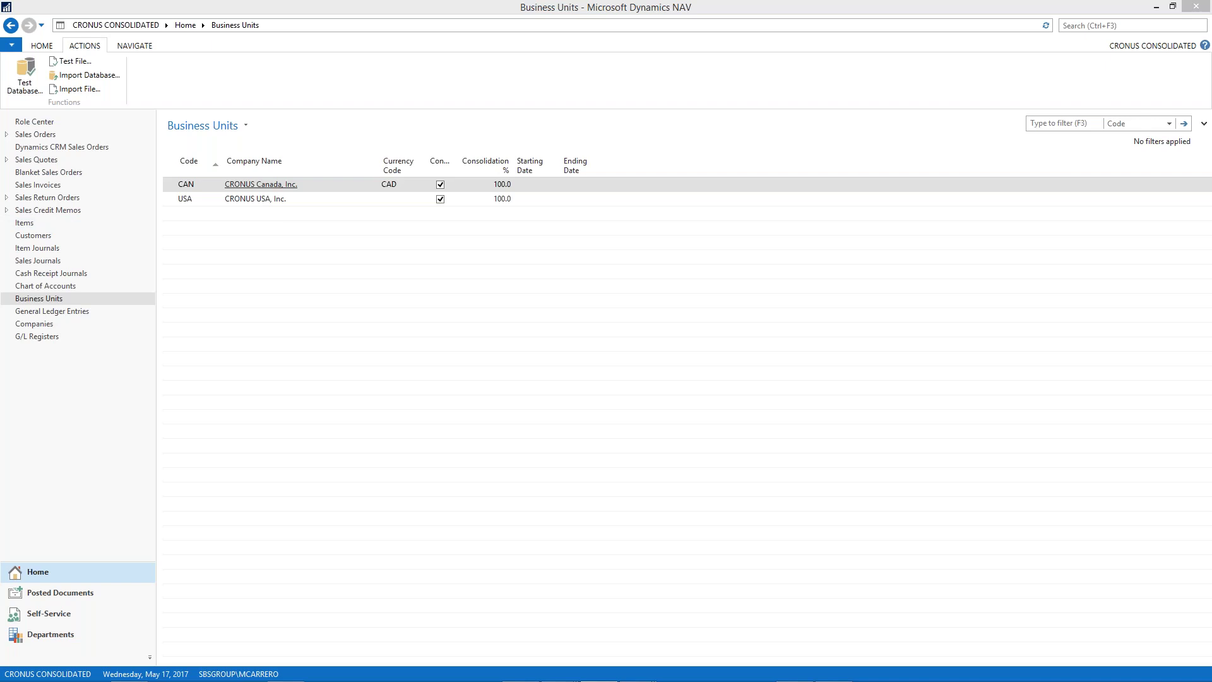
Start a consolidation import from the database for the USA business unit and set the period to 7/1/2017 through 7/31/2017.
left_click(287, 203)
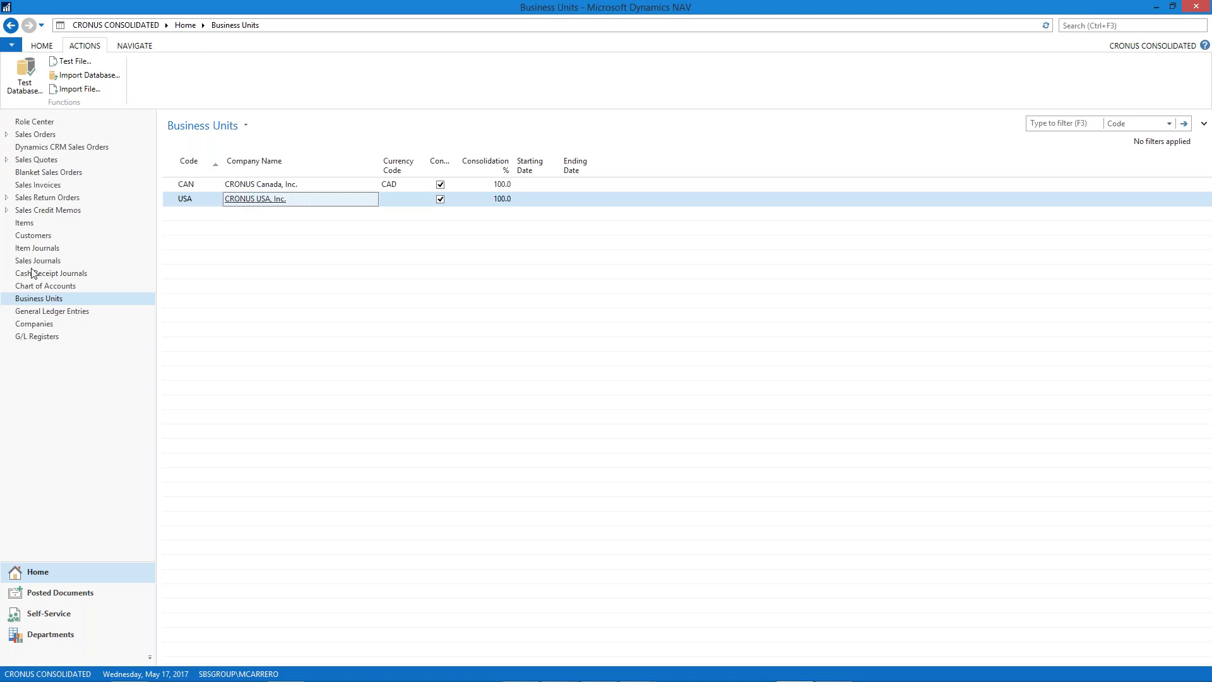
left_click(96, 76)
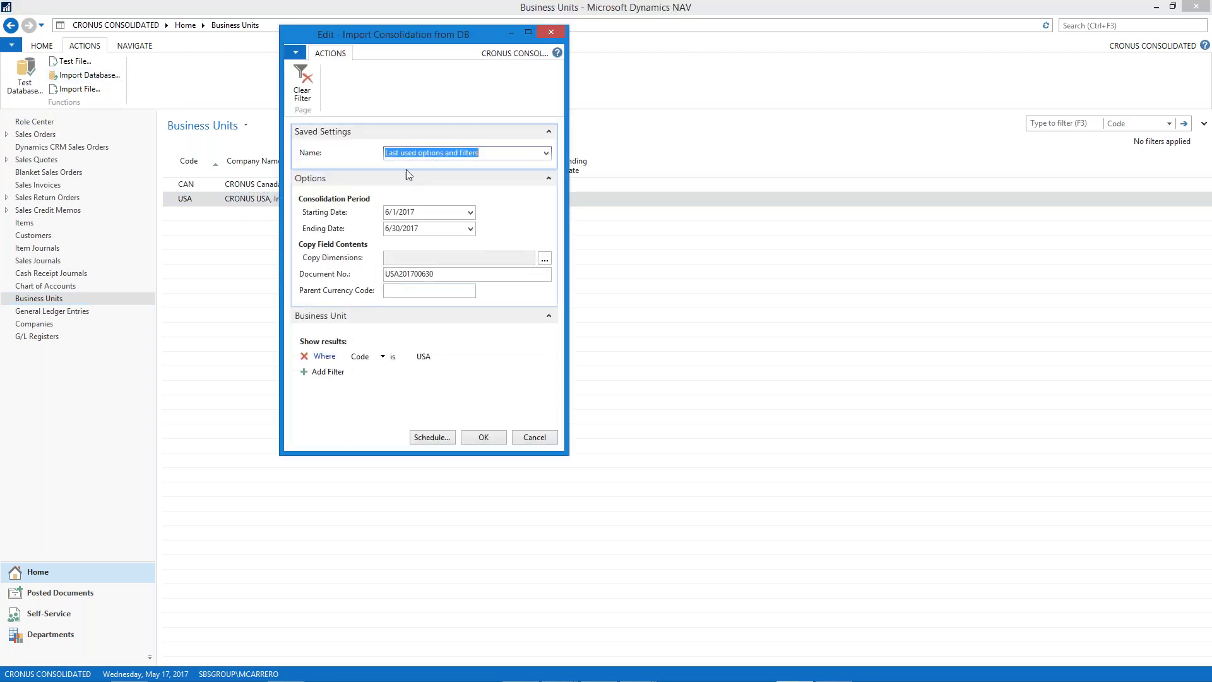
left_click(391, 211)
type("7")
left_click(390, 229)
key("Delete")
type("7")
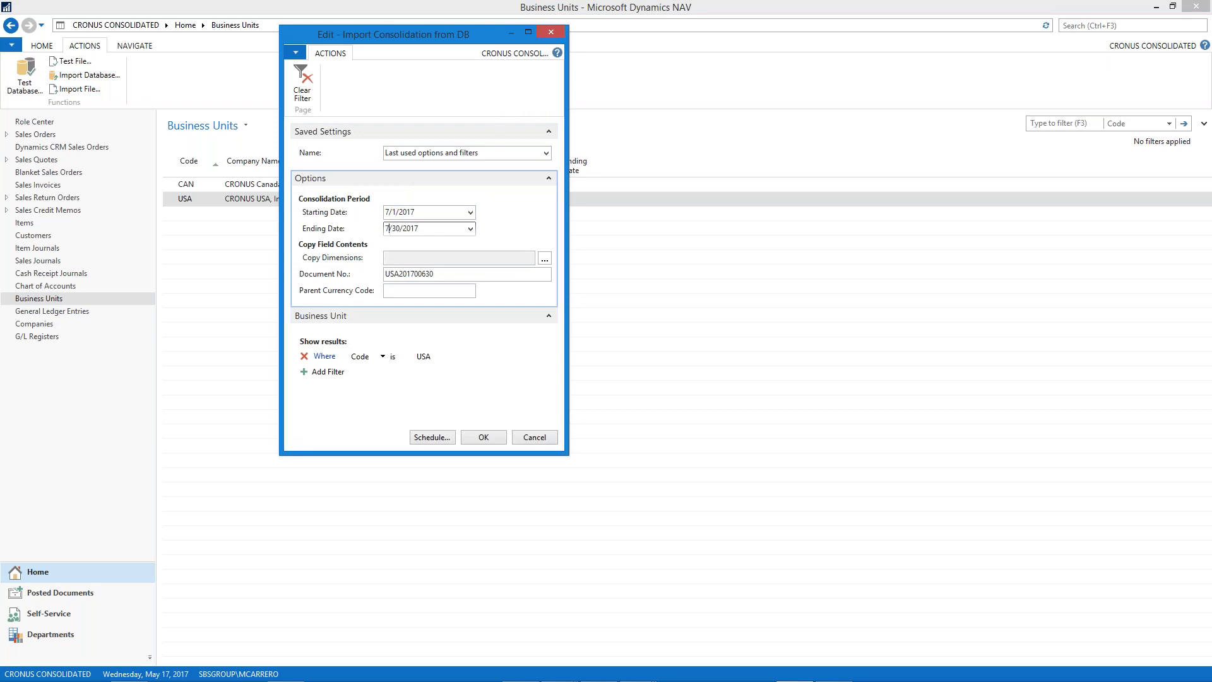
key("Delete")
type("1")
Set the import's document number to USA201700731, run the import and confirm the consolidation for the period.
left_click(398, 274)
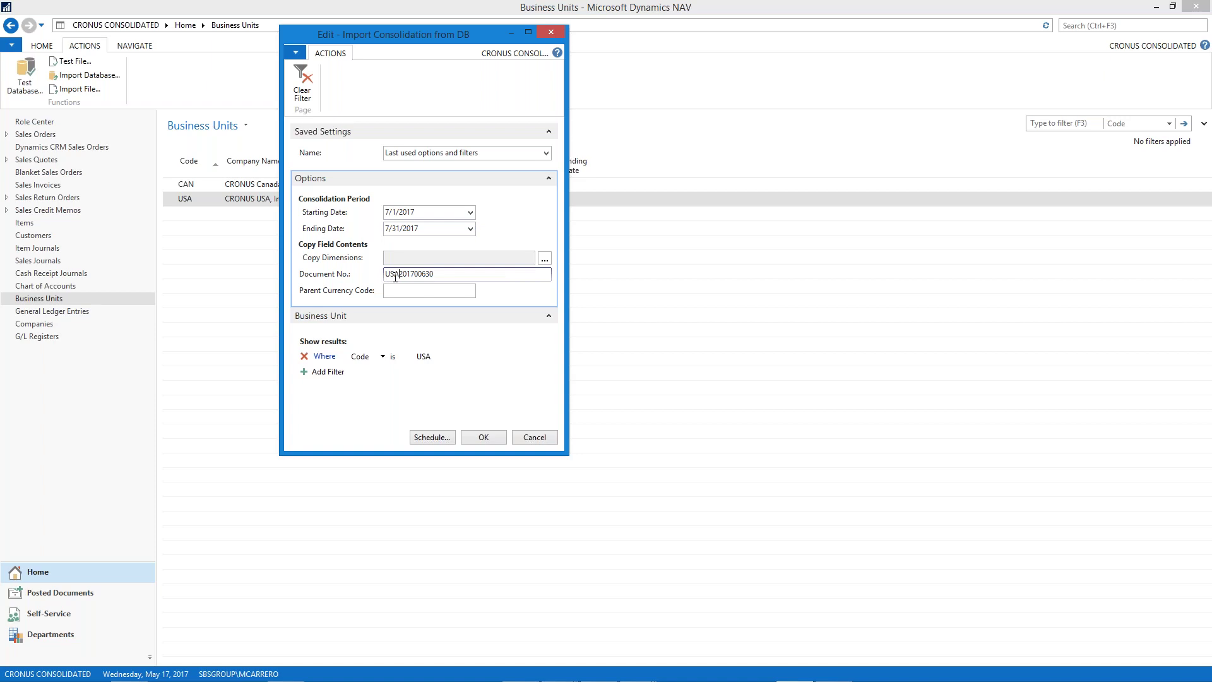
left_click(426, 276)
type("731")
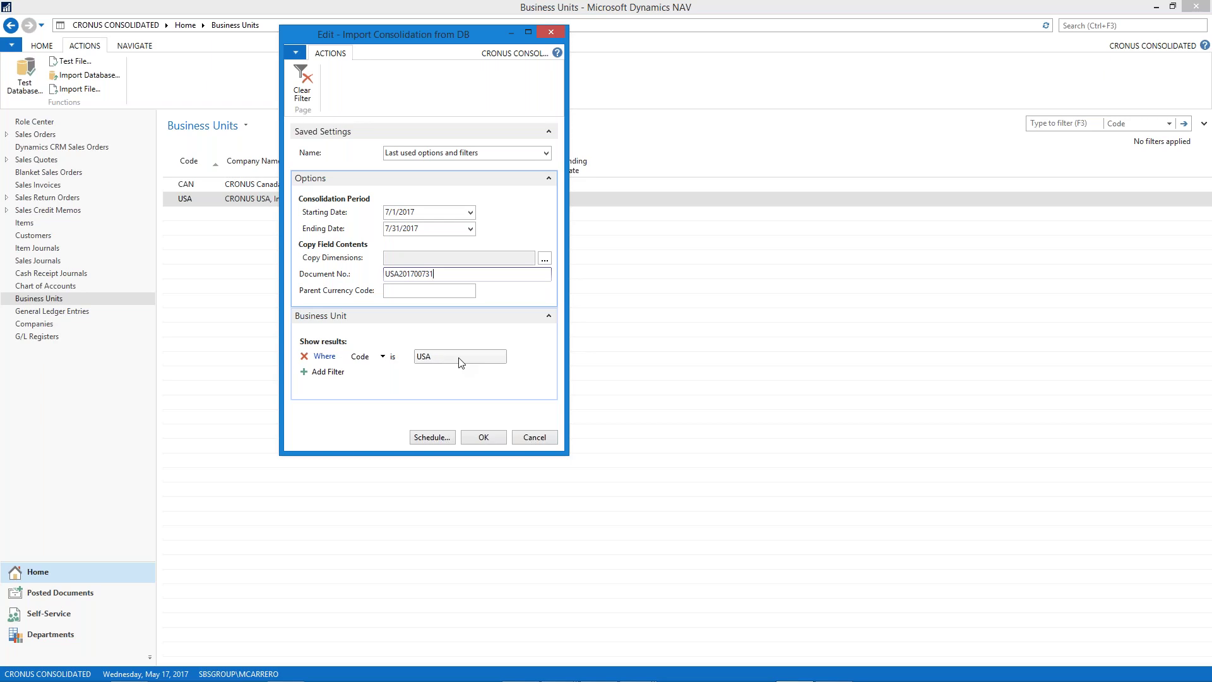
left_click(483, 438)
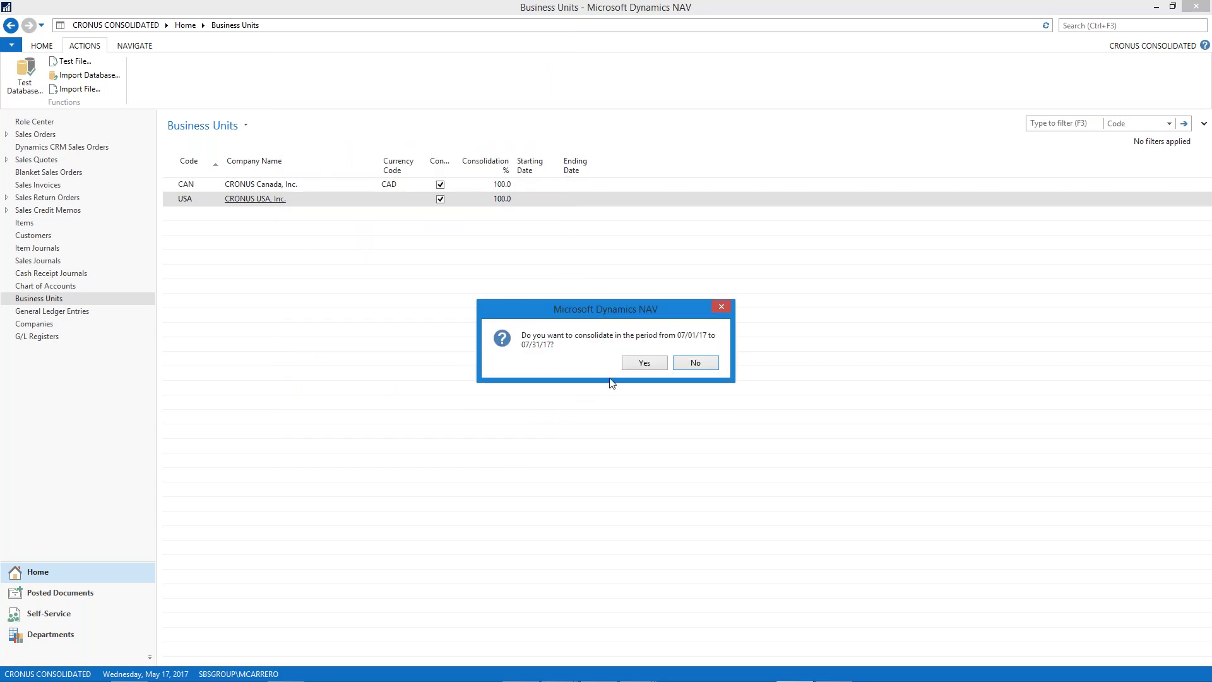
left_click(630, 365)
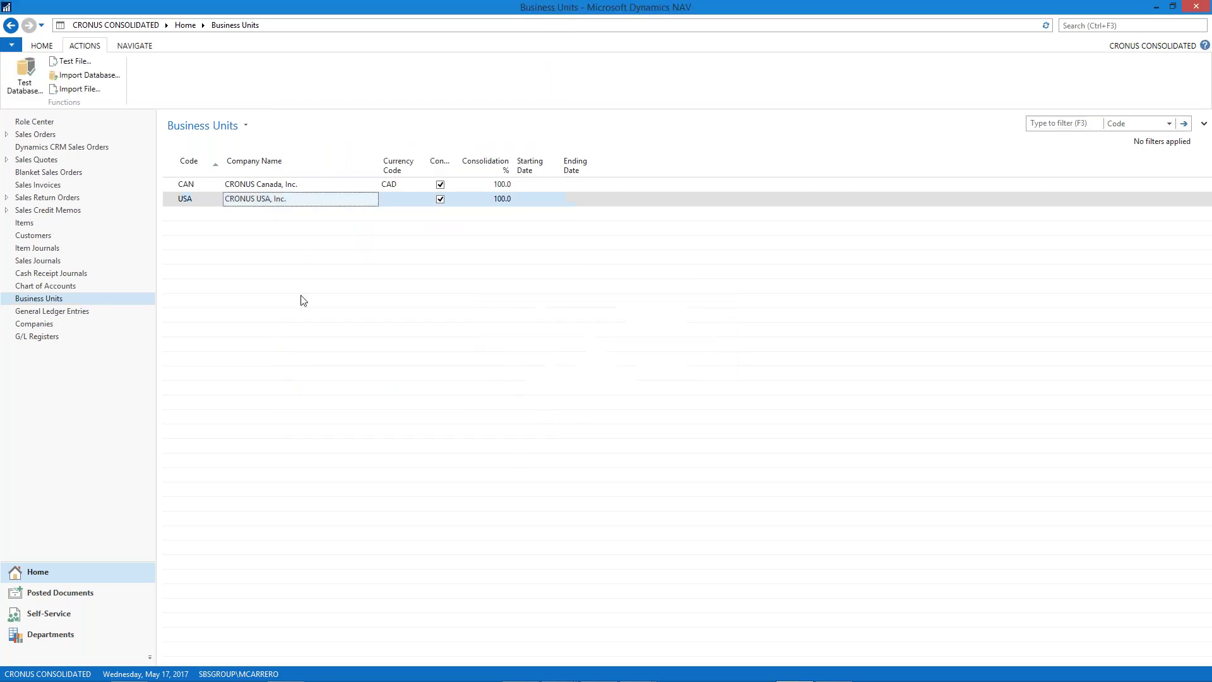
Open the General Ledger Entries and filter them to posting date 07312017.
left_click(77, 314)
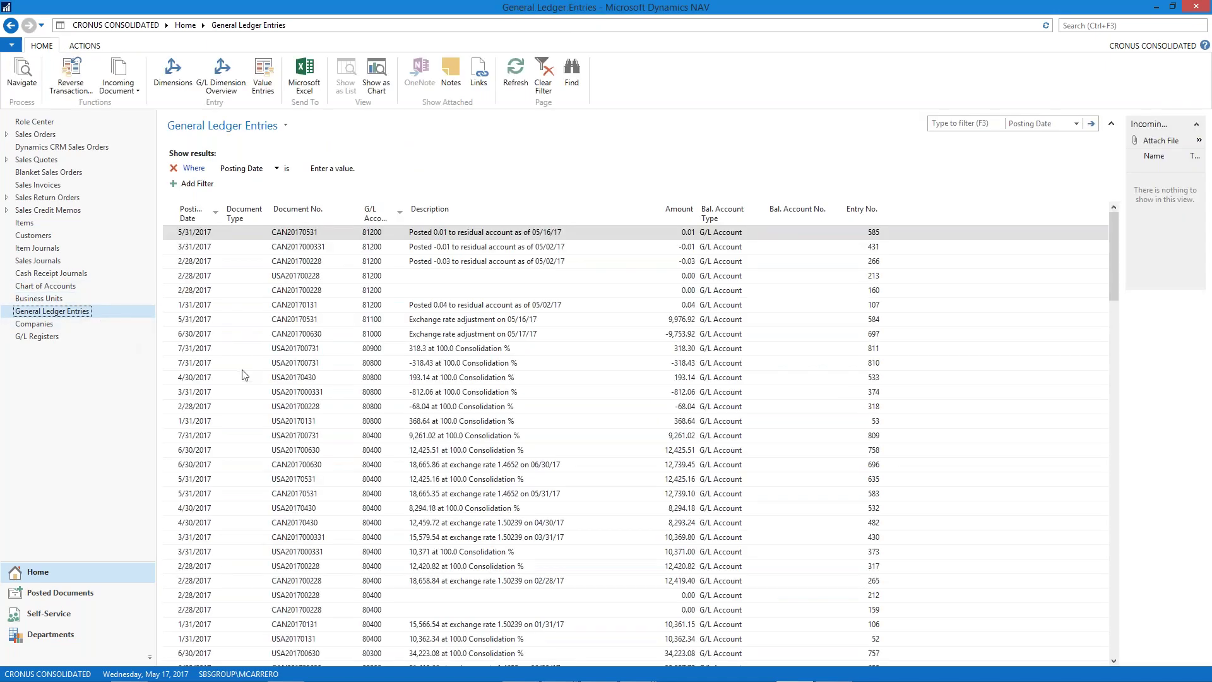
left_click(355, 172)
type("07312017")
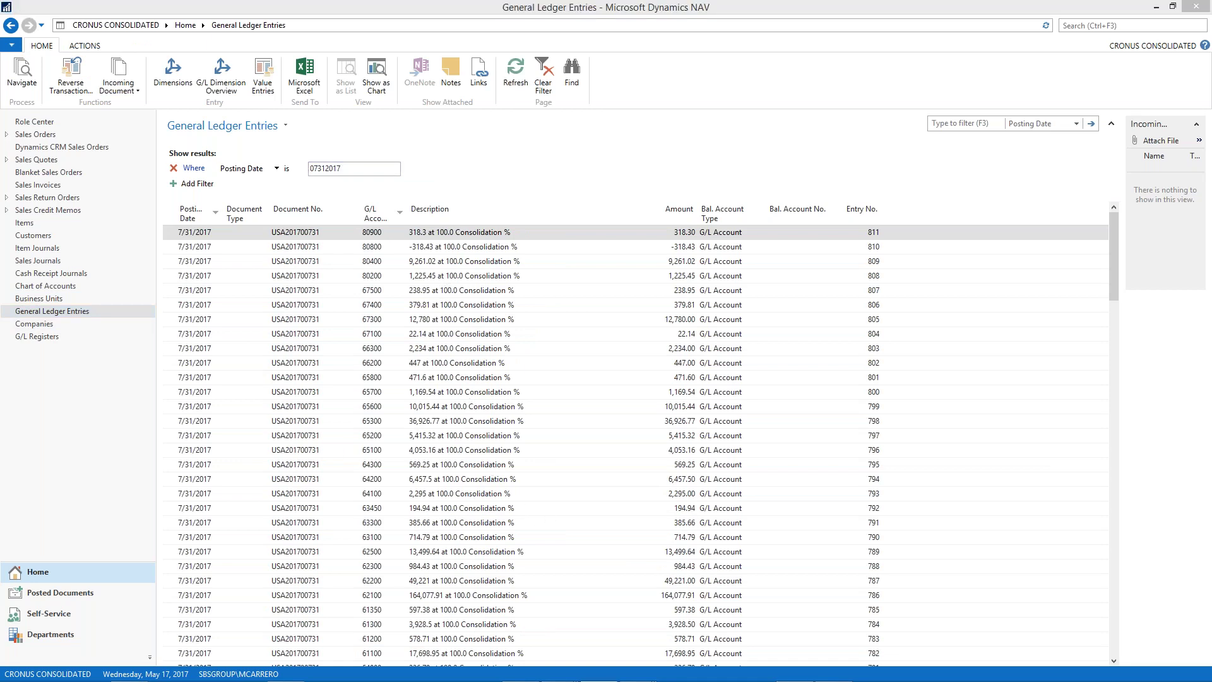
Open the manual average exchange rate for the CAN business unit, check it, and leave it without changes.
left_click(60, 300)
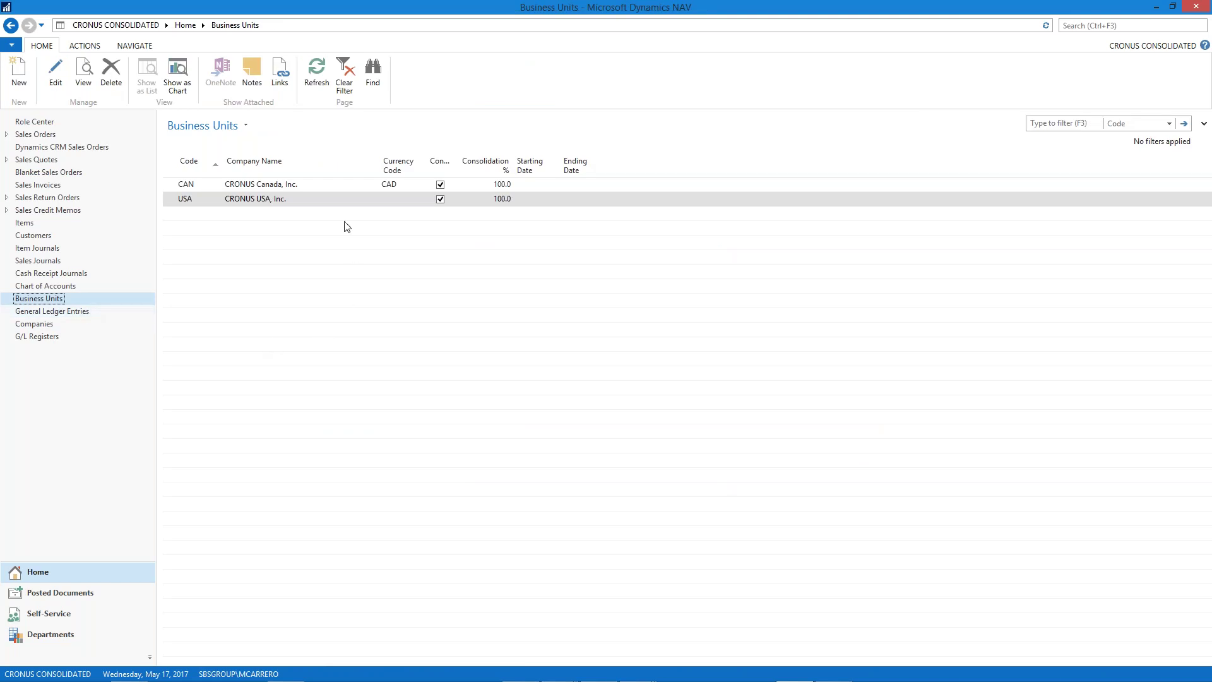
left_click(330, 185)
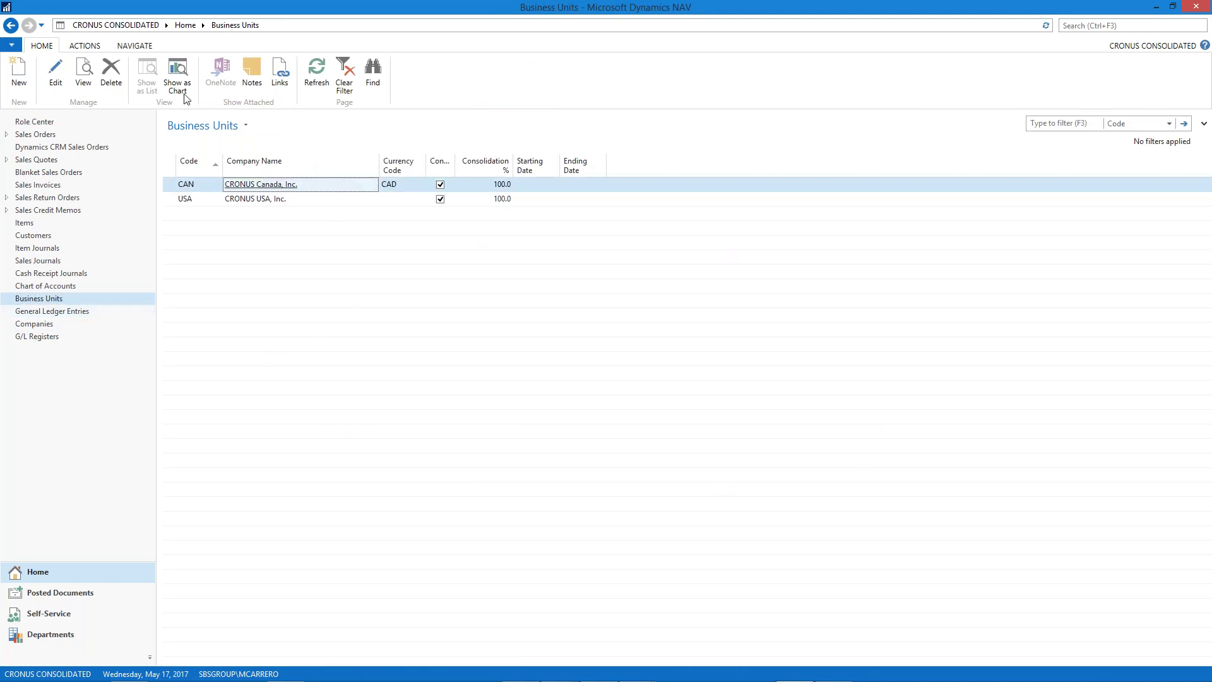
left_click(134, 46)
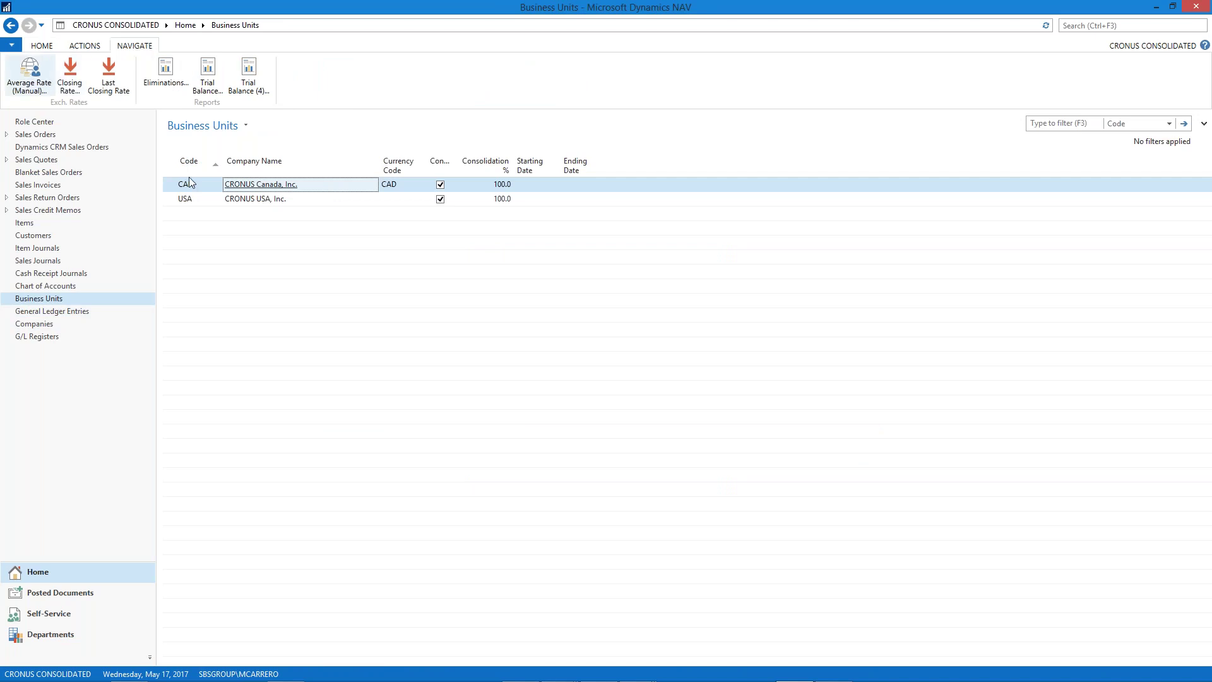
left_click(30, 86)
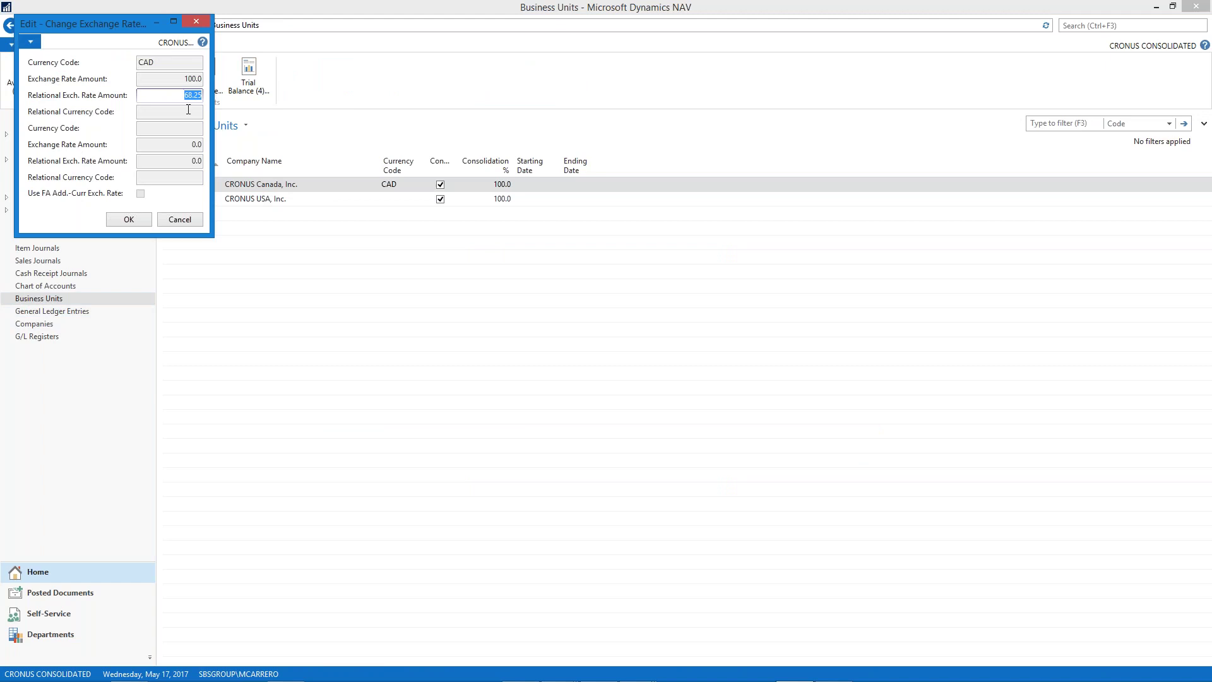
left_click(177, 221)
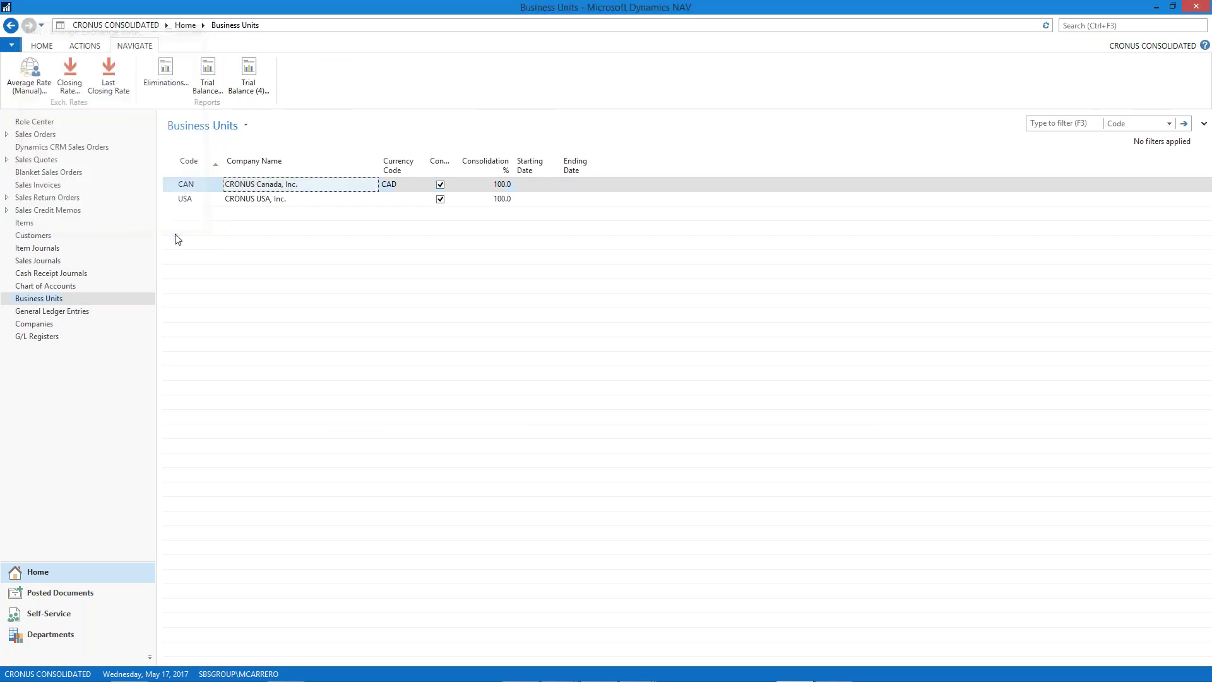
Start a consolidation import from the database and set its document number to CAN201700731.
left_click(80, 47)
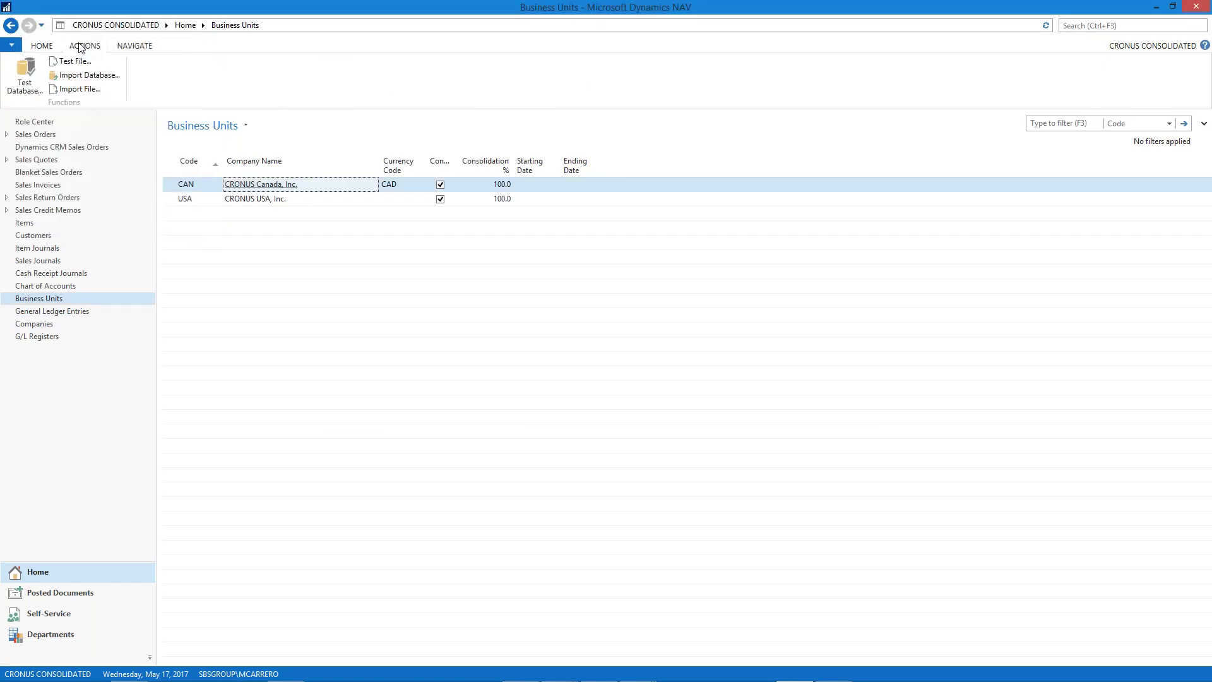
left_click(69, 76)
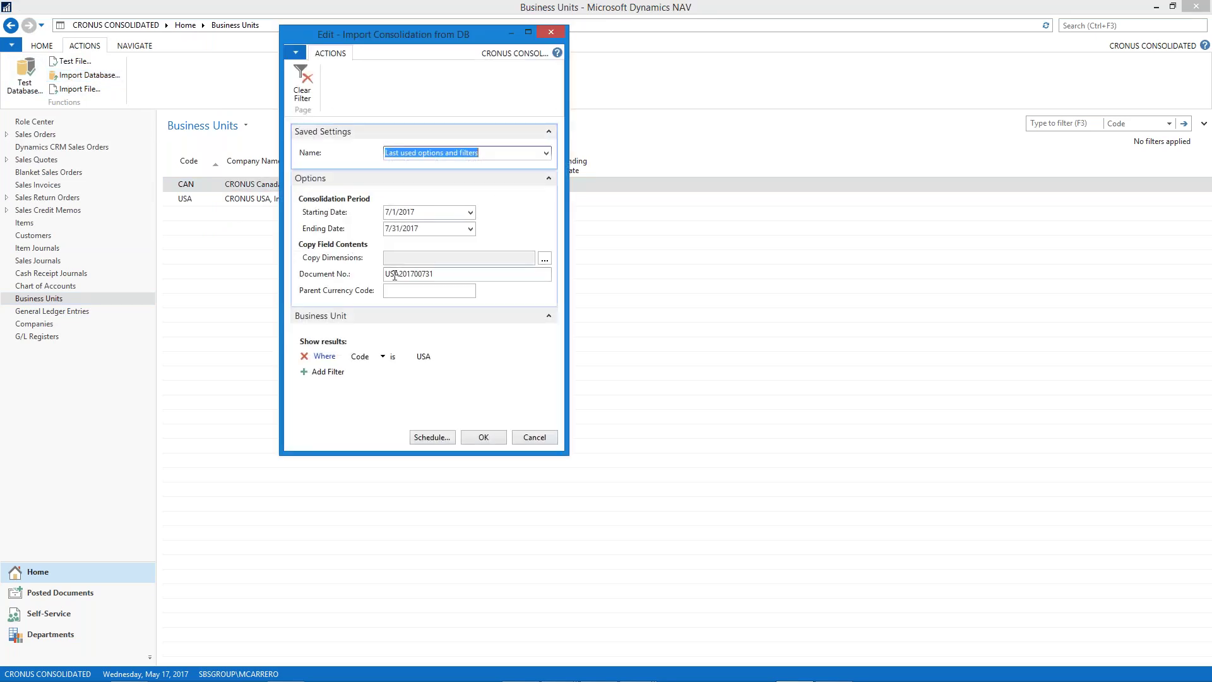
left_click(397, 273)
key("BackSpace")
key("BackSpace")
key("BackSpace")
type("CAN")
Set the import's business unit filter to CAN, run the import and confirm the consolidation.
left_click(423, 357)
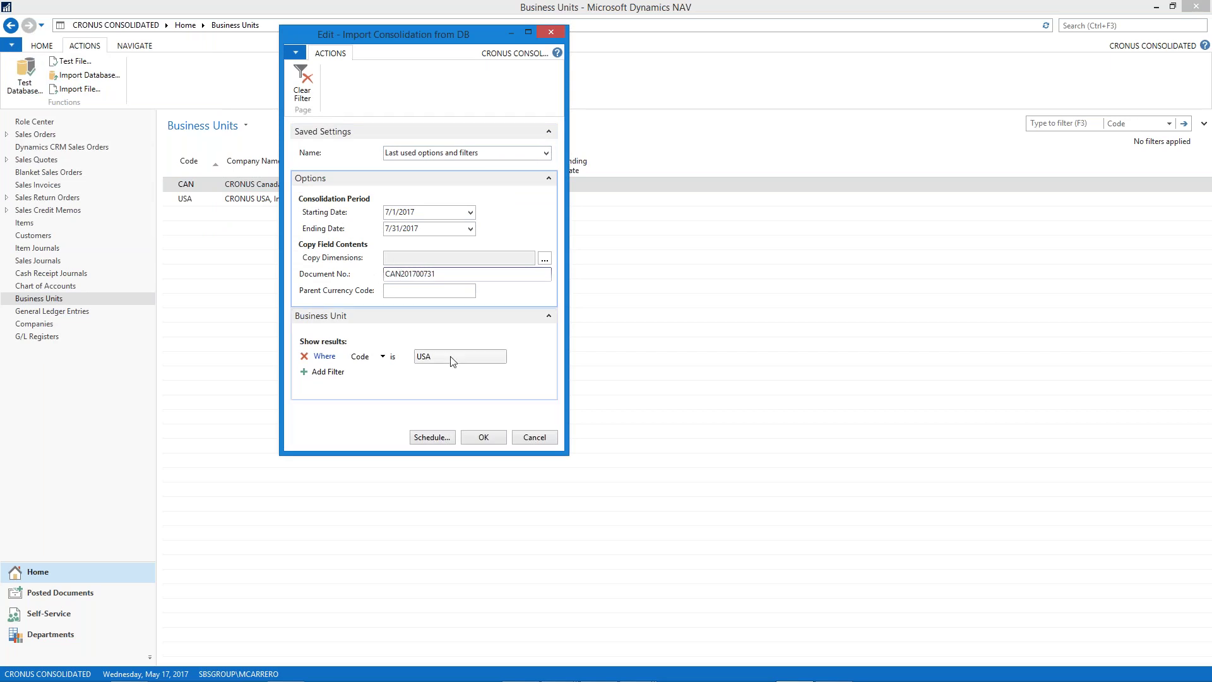
left_click(501, 357)
left_click(452, 398)
left_click(484, 439)
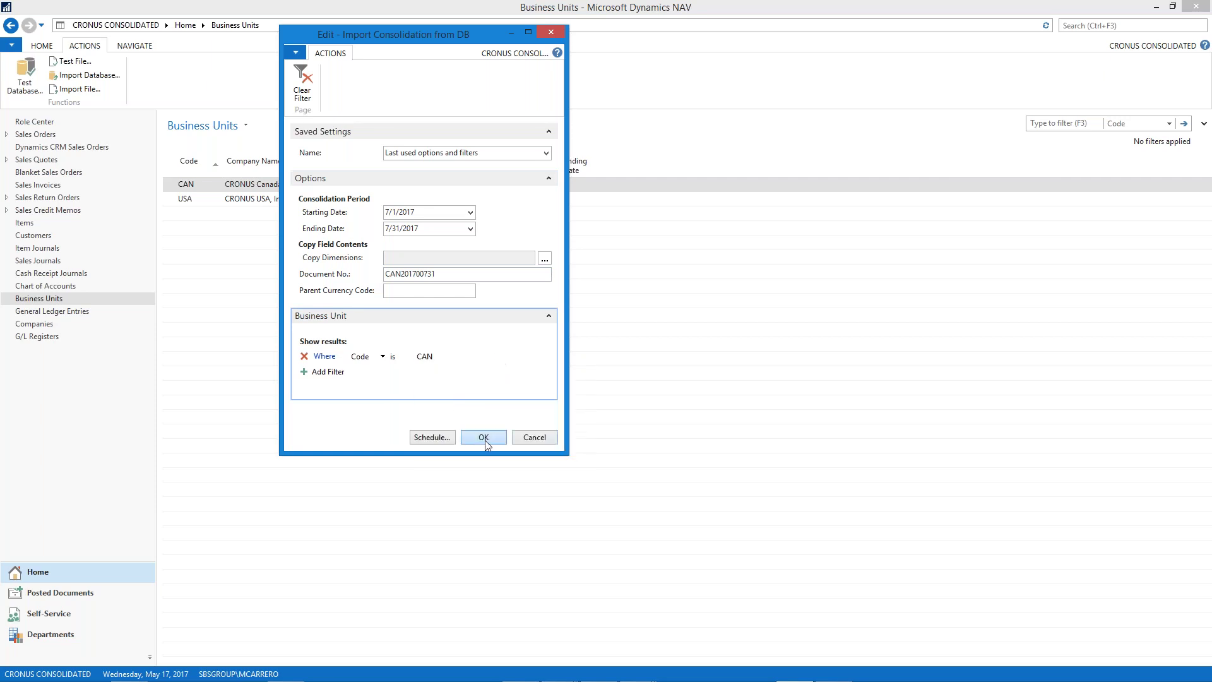
left_click(645, 363)
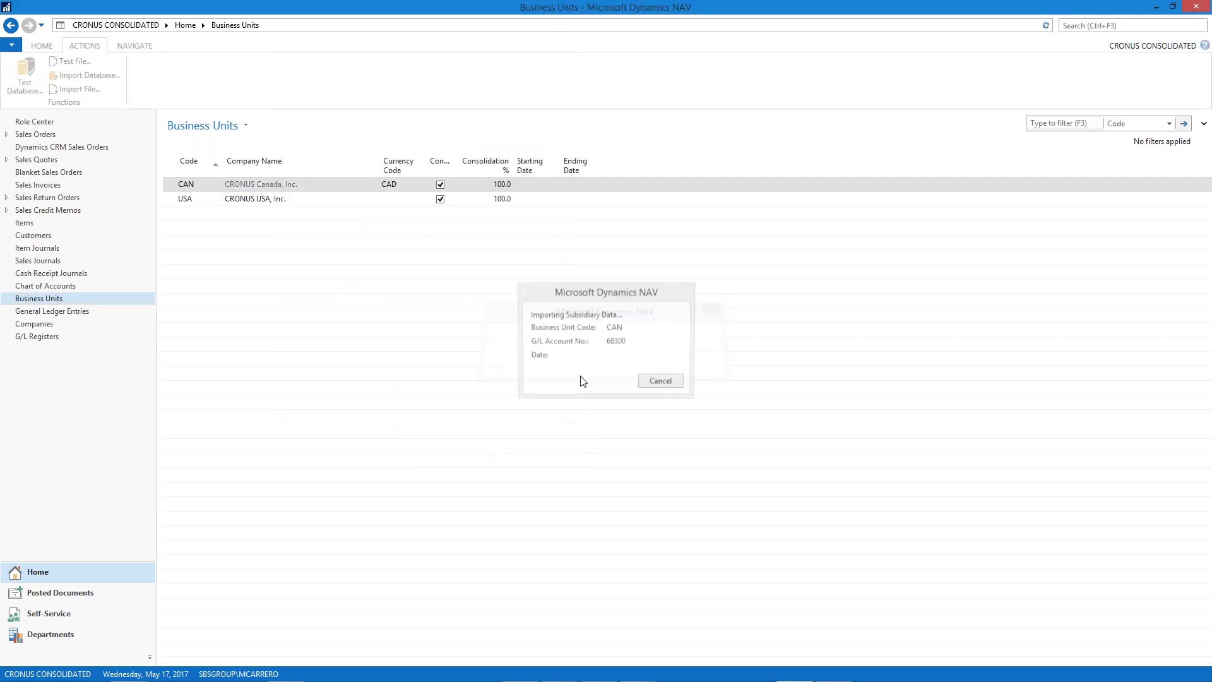
Open the General Ledger Entries and filter them to posting date 07312017 to check both business units' entries.
left_click(68, 313)
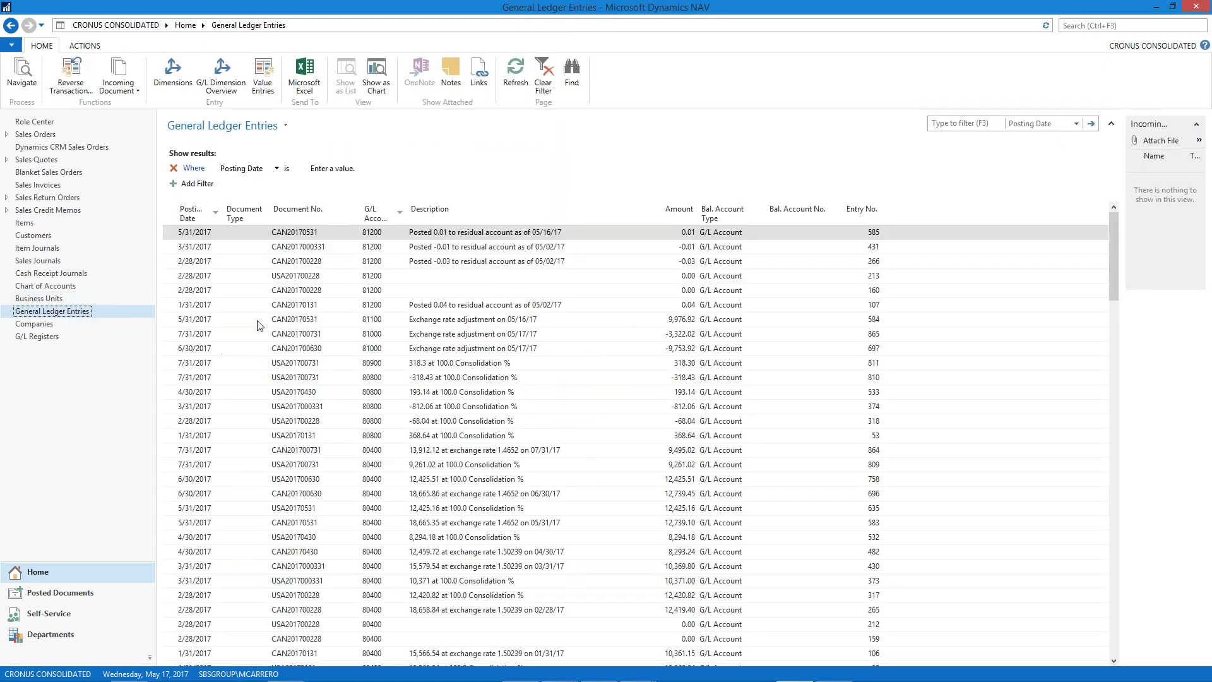
left_click(335, 167)
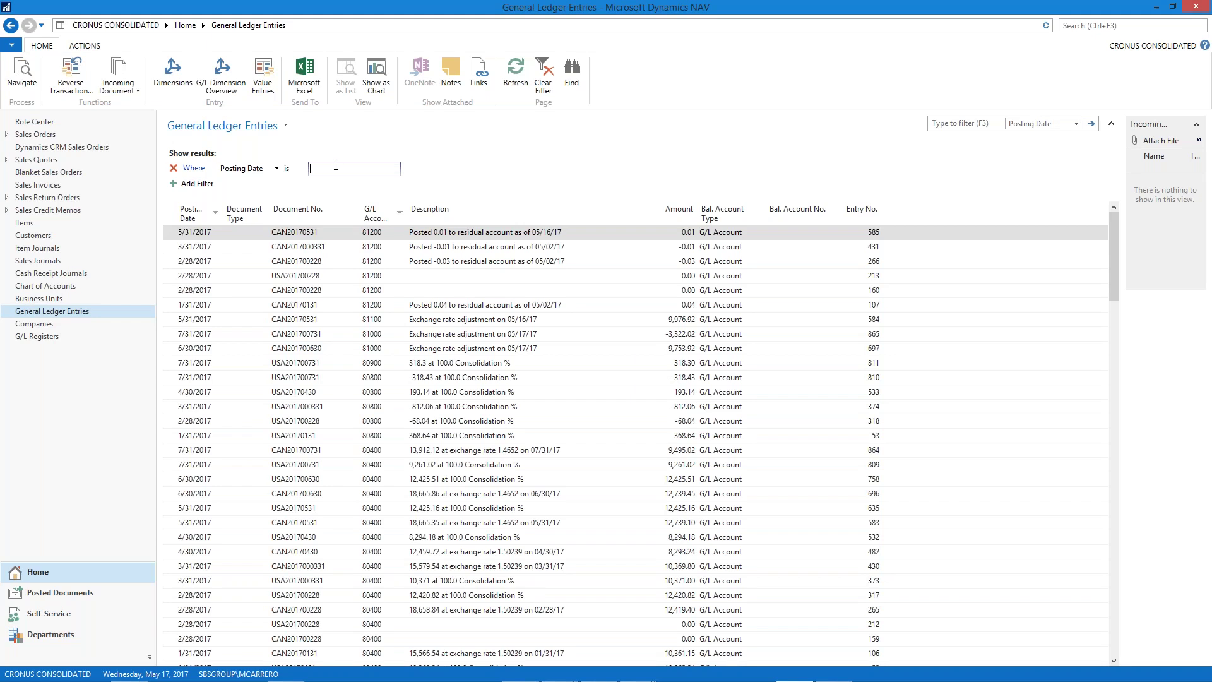
type("07312017")
key("Return")
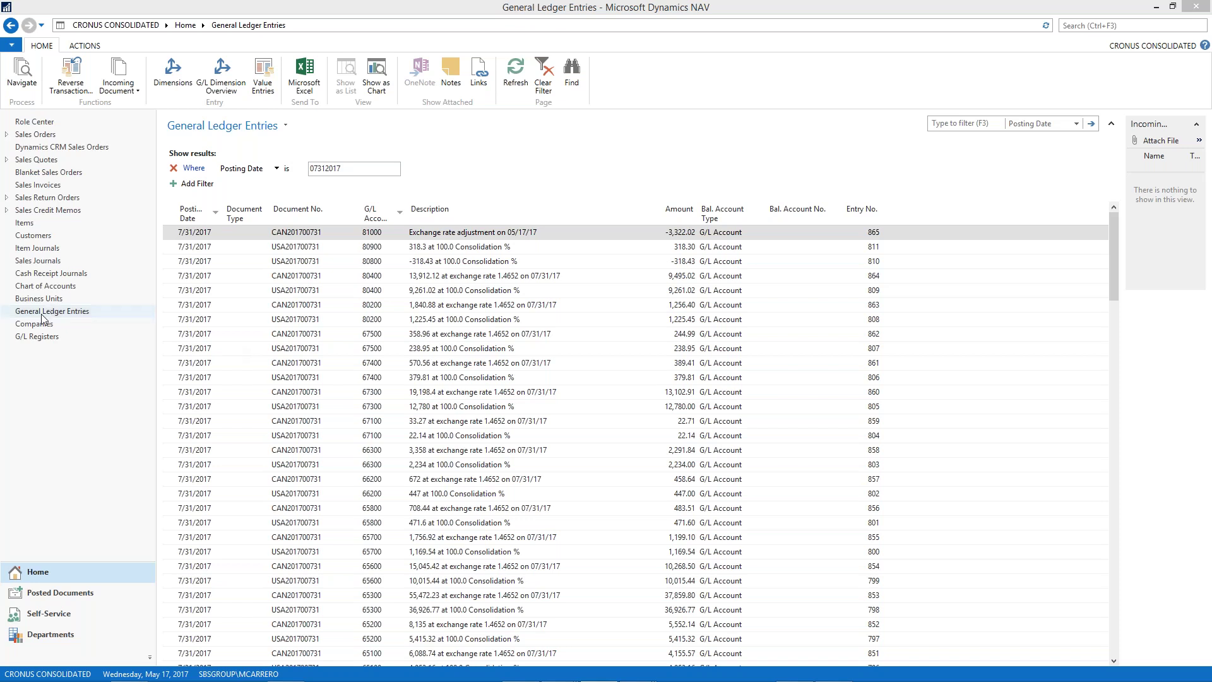
Open the Consolidated Trial Balance (4) report from the Financial Management reports and analysis.
left_click(60, 633)
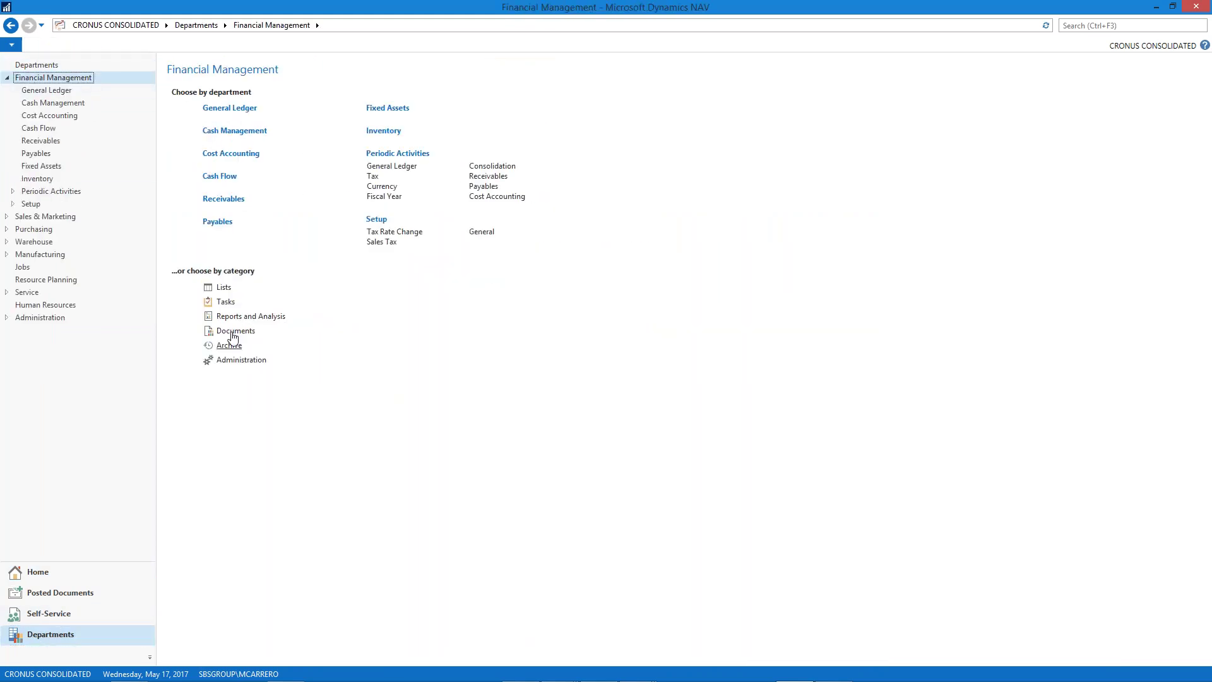
left_click(238, 319)
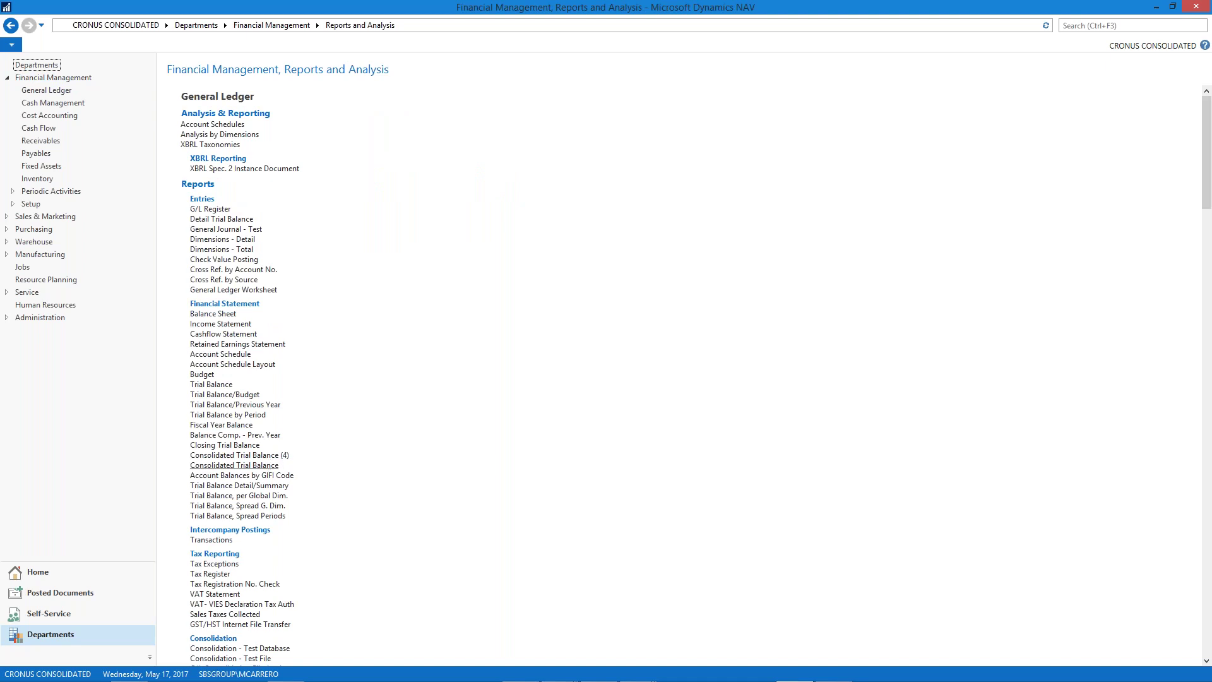
left_click(261, 456)
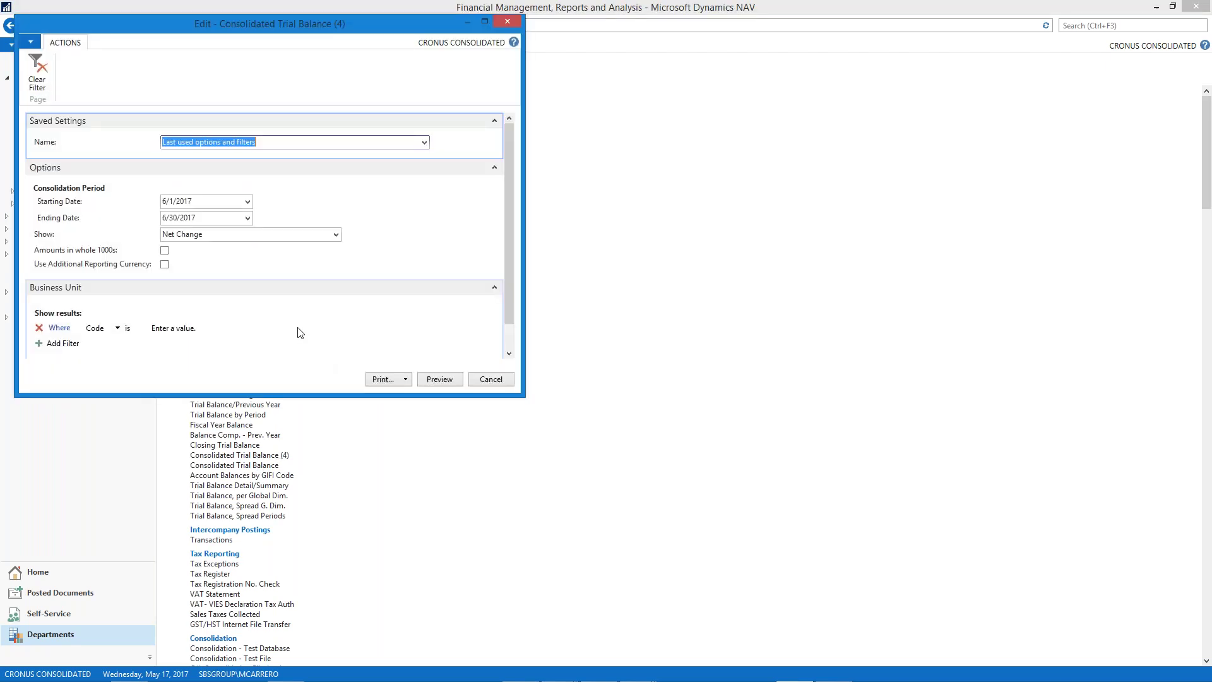
Set the report's consolidation period to 7/1/2017 through 7/31/2017, preview the trial balance, and close the preview.
left_click(166, 202)
key("BackSpace")
type("7")
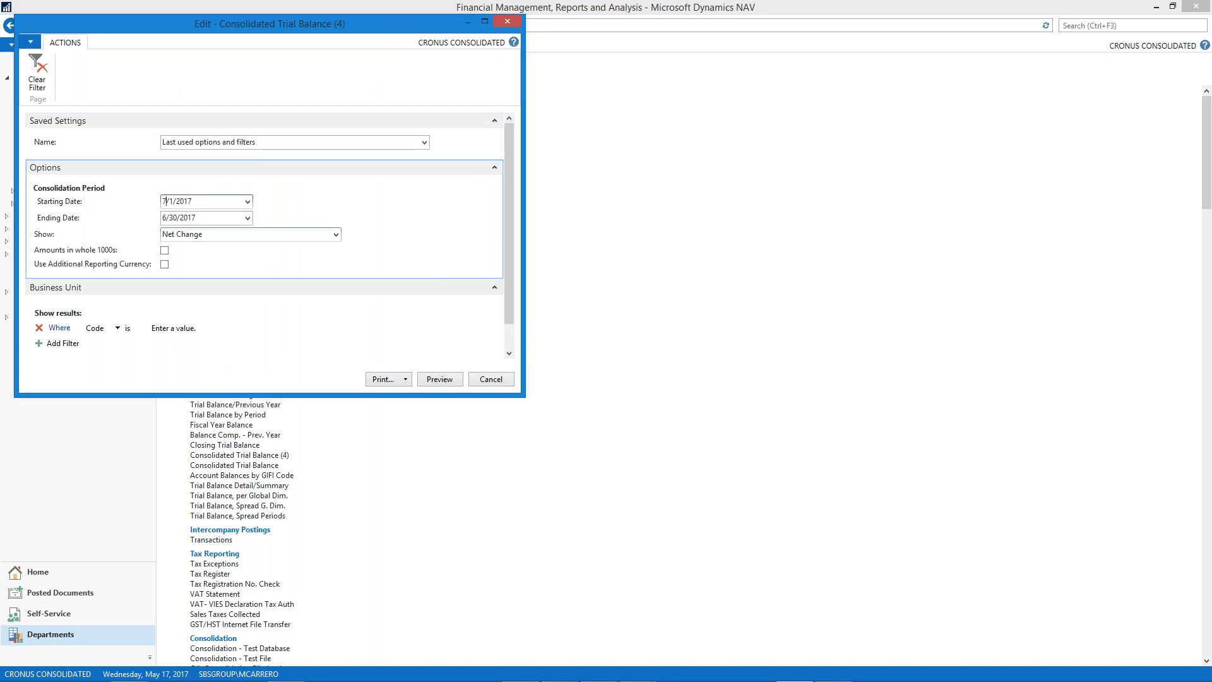
left_click(197, 216)
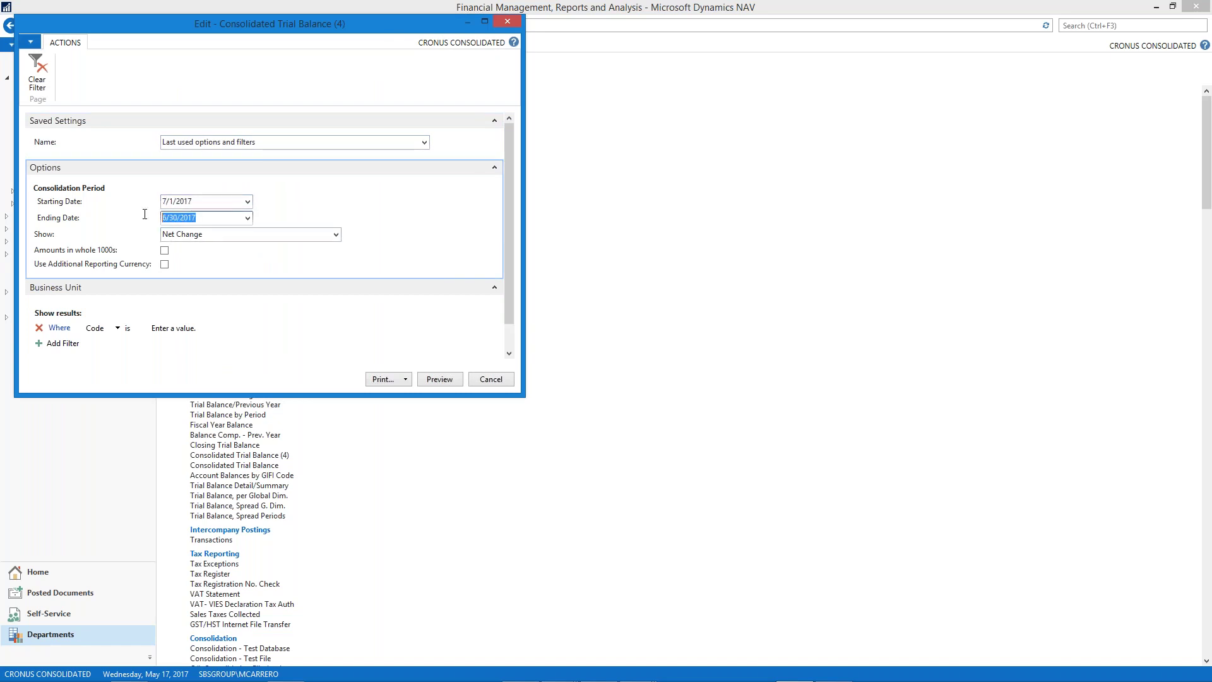
type("7/31/201")
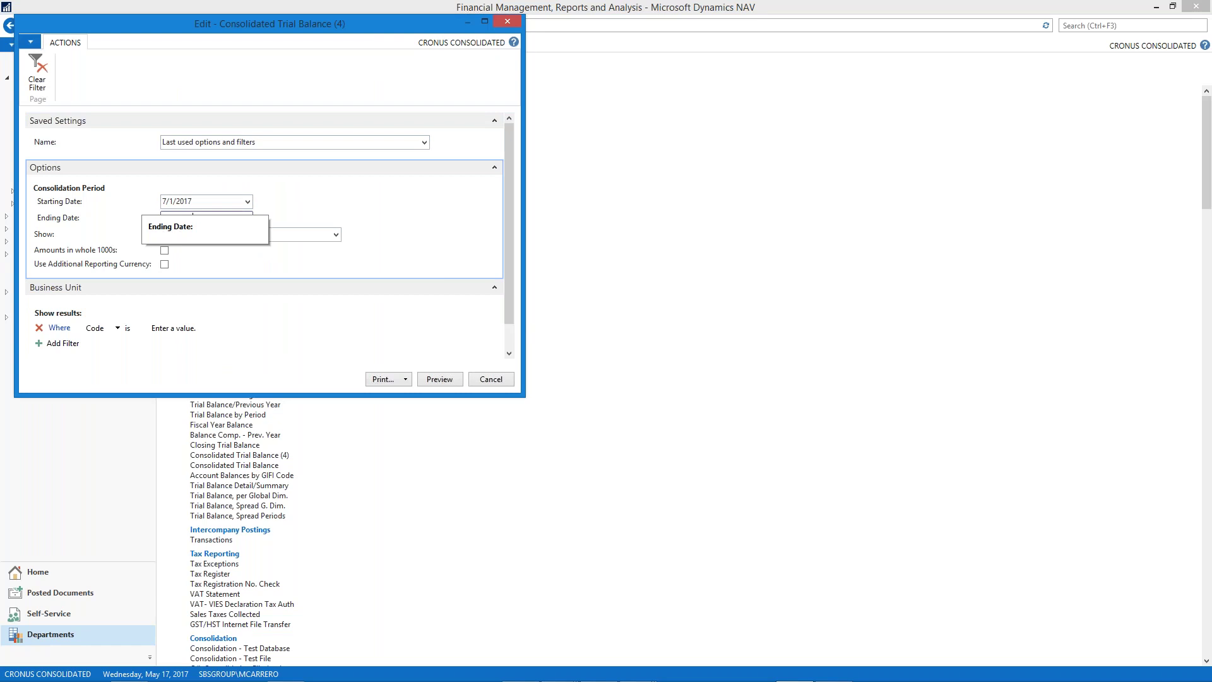
type("7")
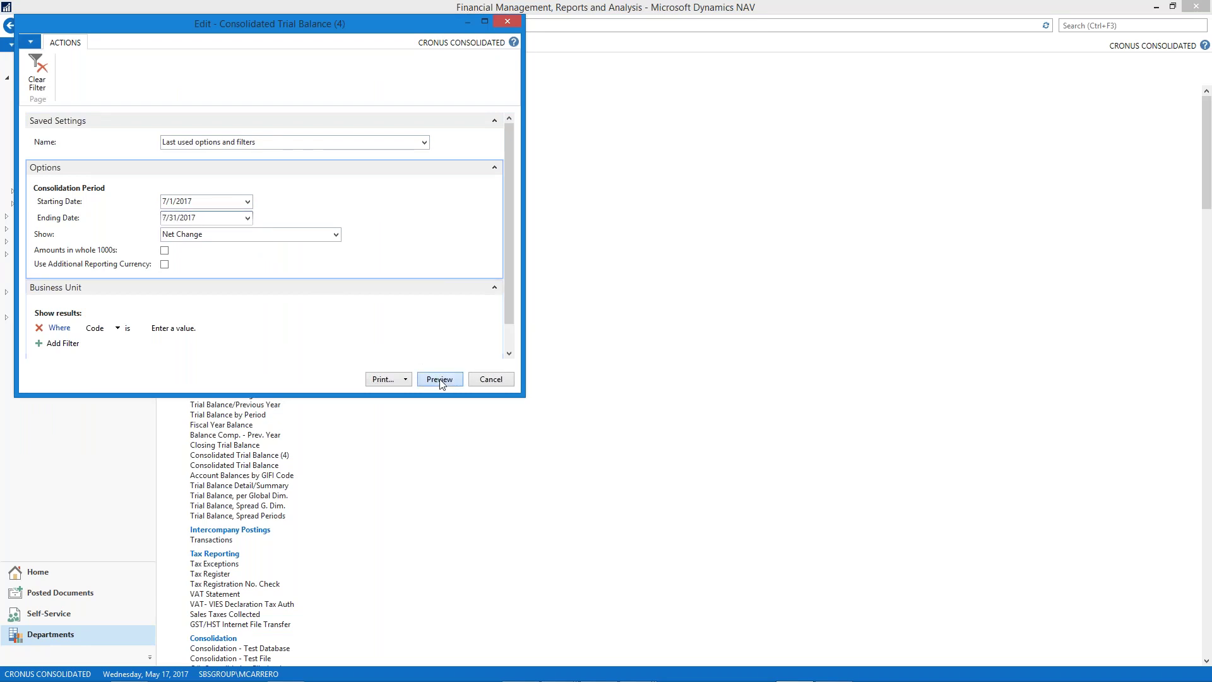
left_click(440, 380)
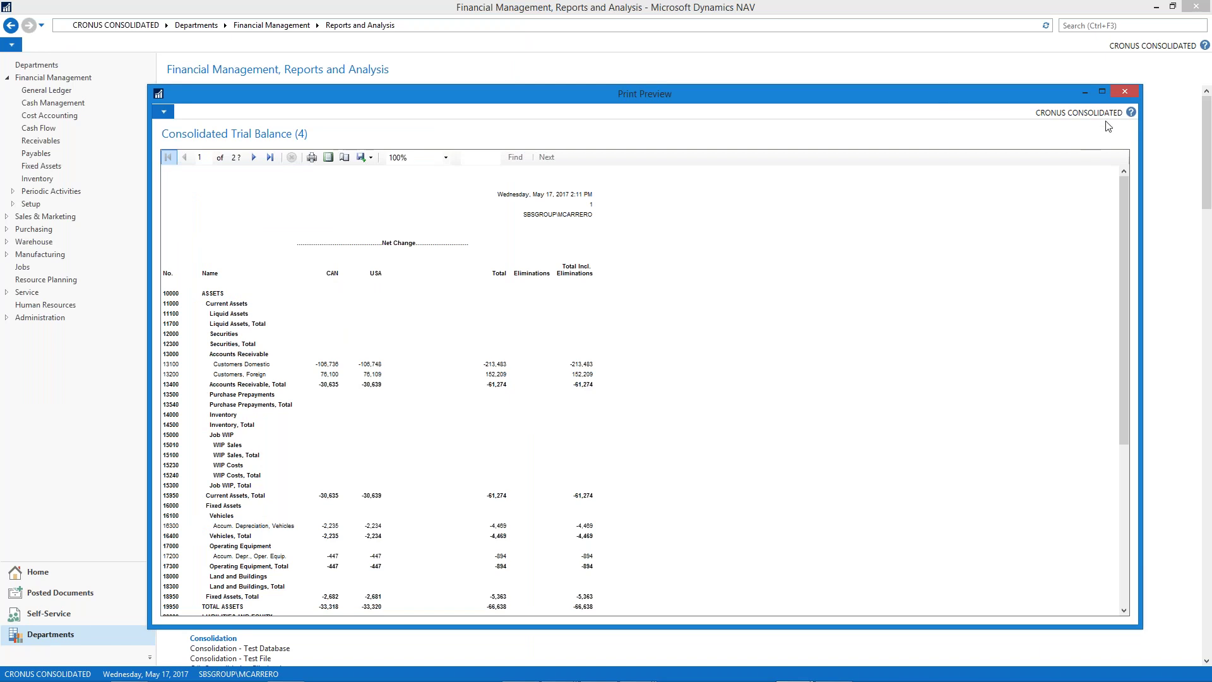
left_click(1124, 92)
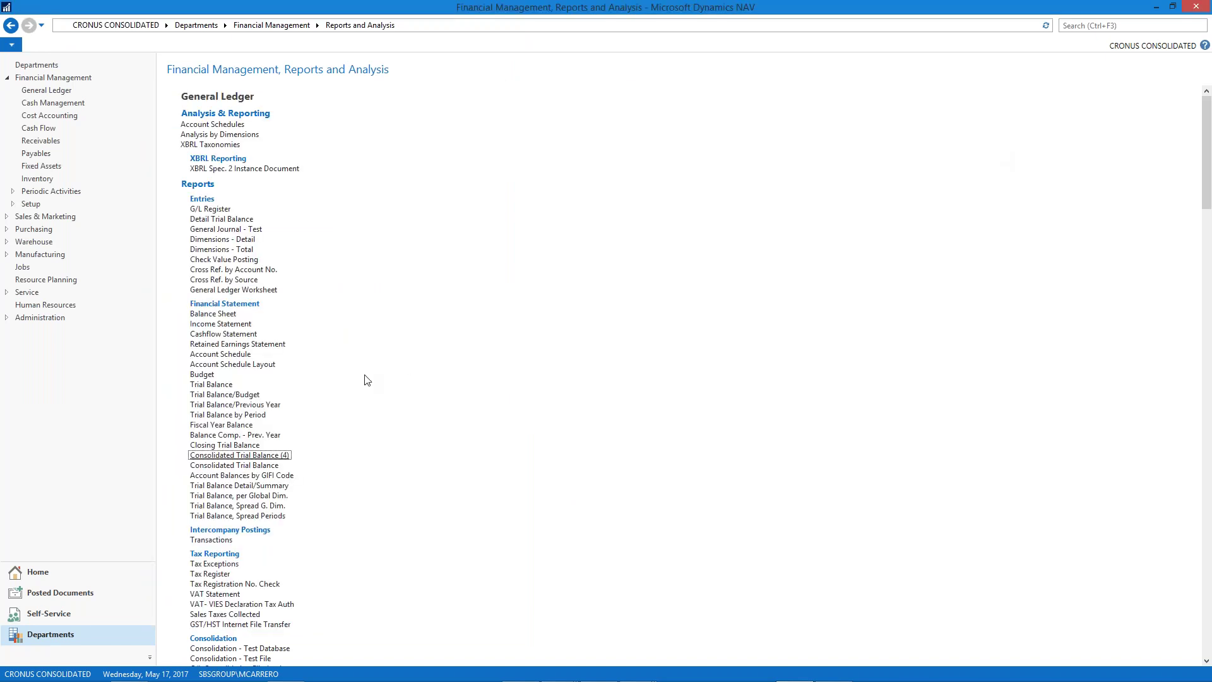
From the Account Schedule report, review the BUNITS column layout of the INCST schedule and open the schedule's overview.
left_click(231, 358)
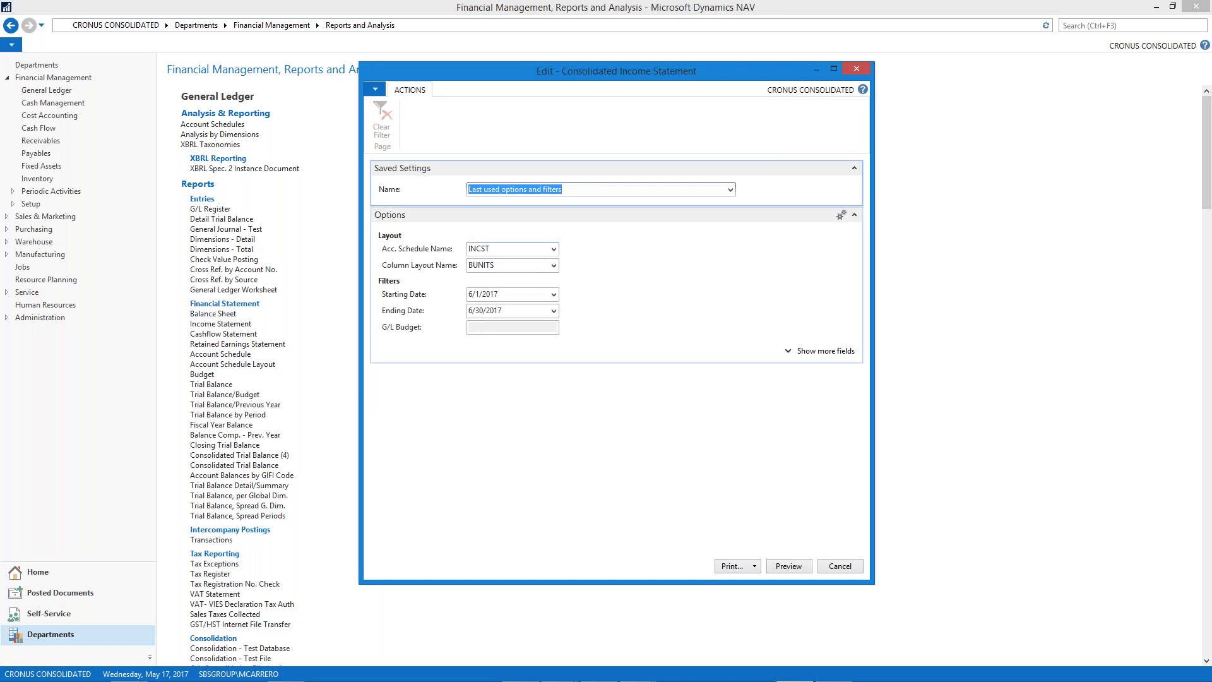
left_click(554, 248)
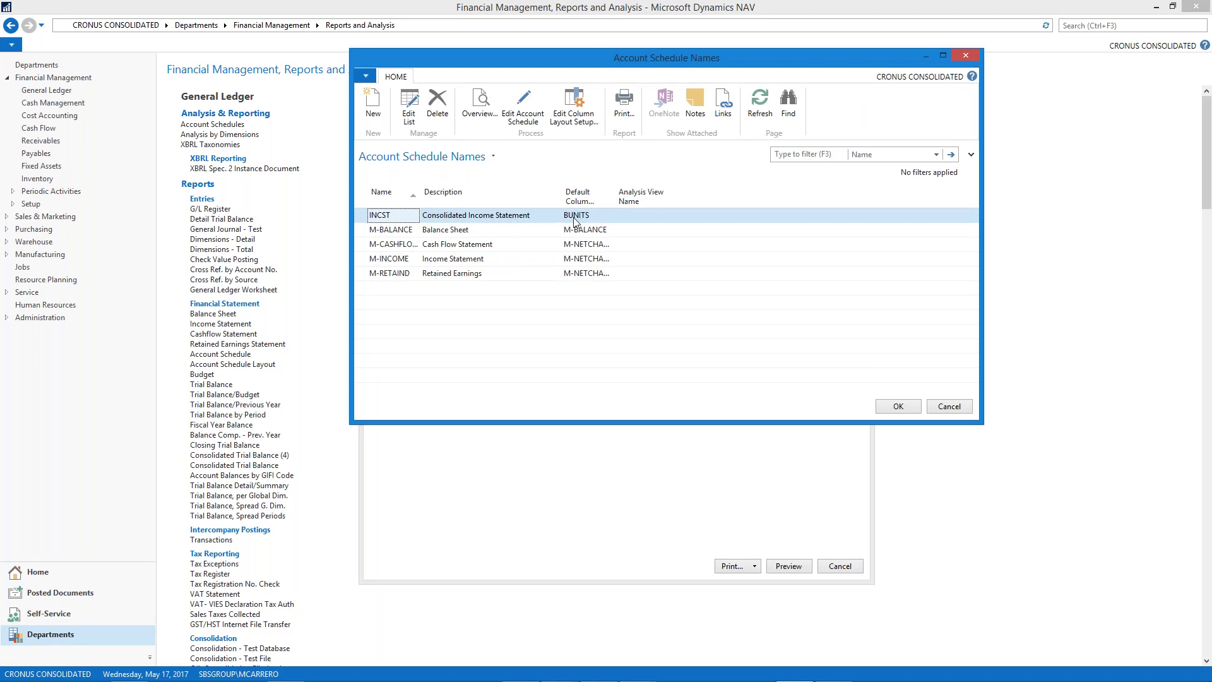
left_click(573, 108)
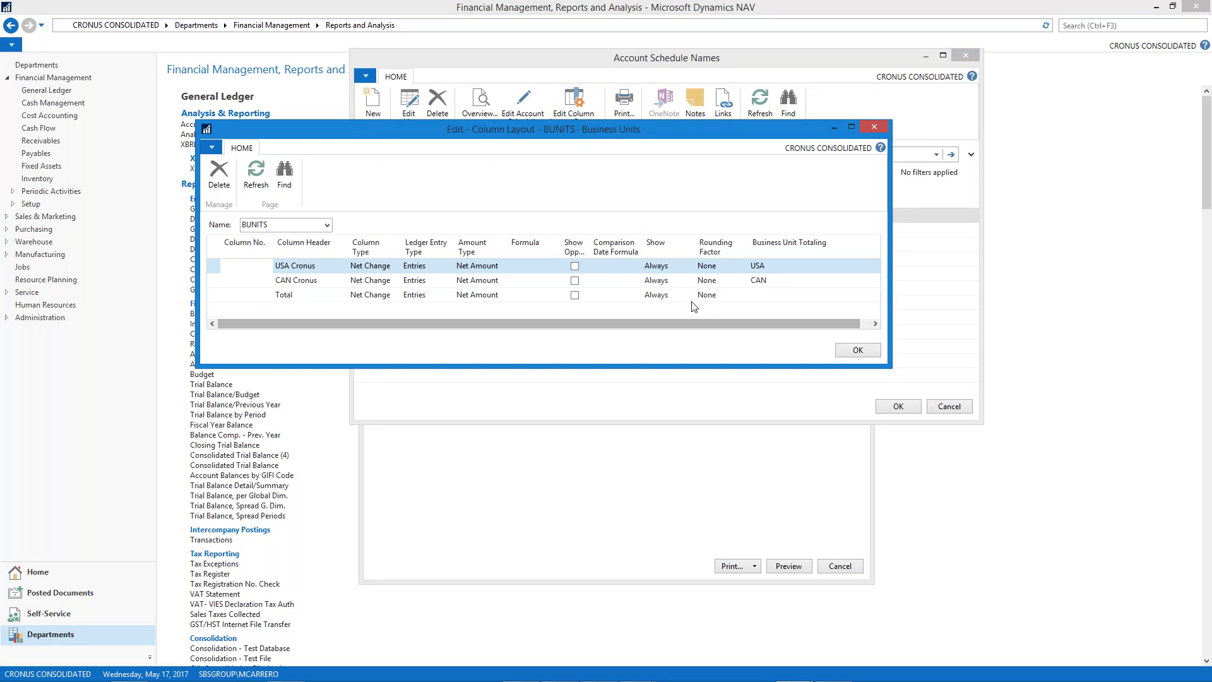
left_click(864, 353)
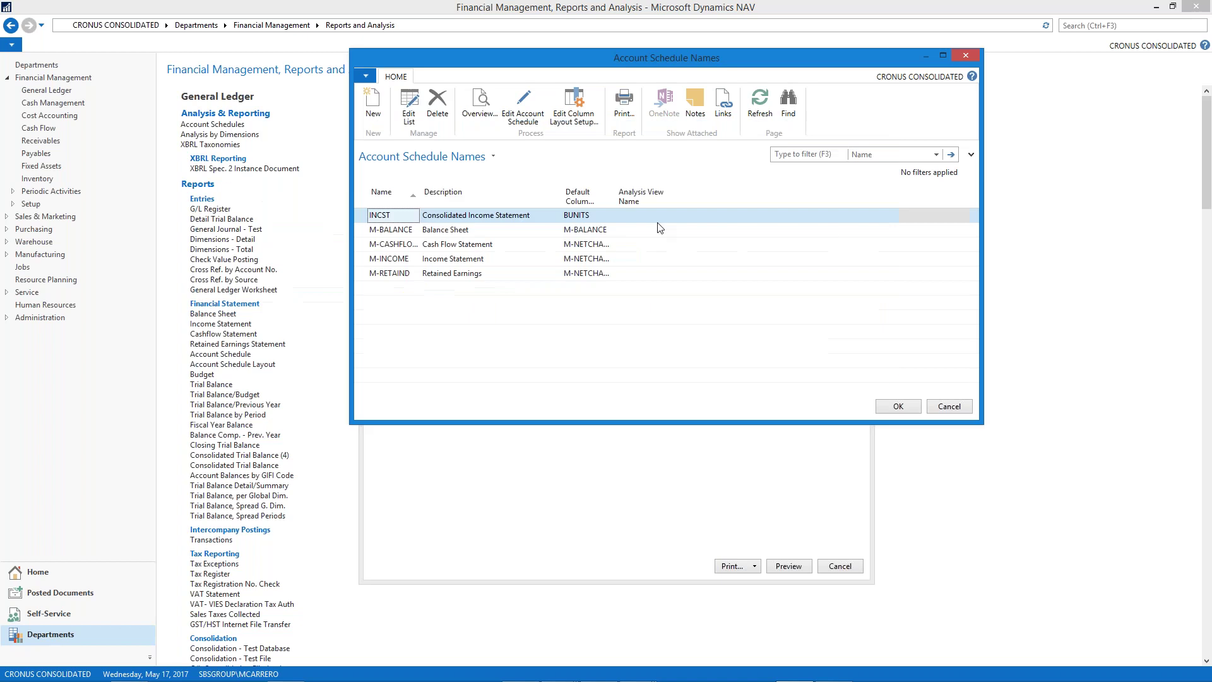
left_click(477, 110)
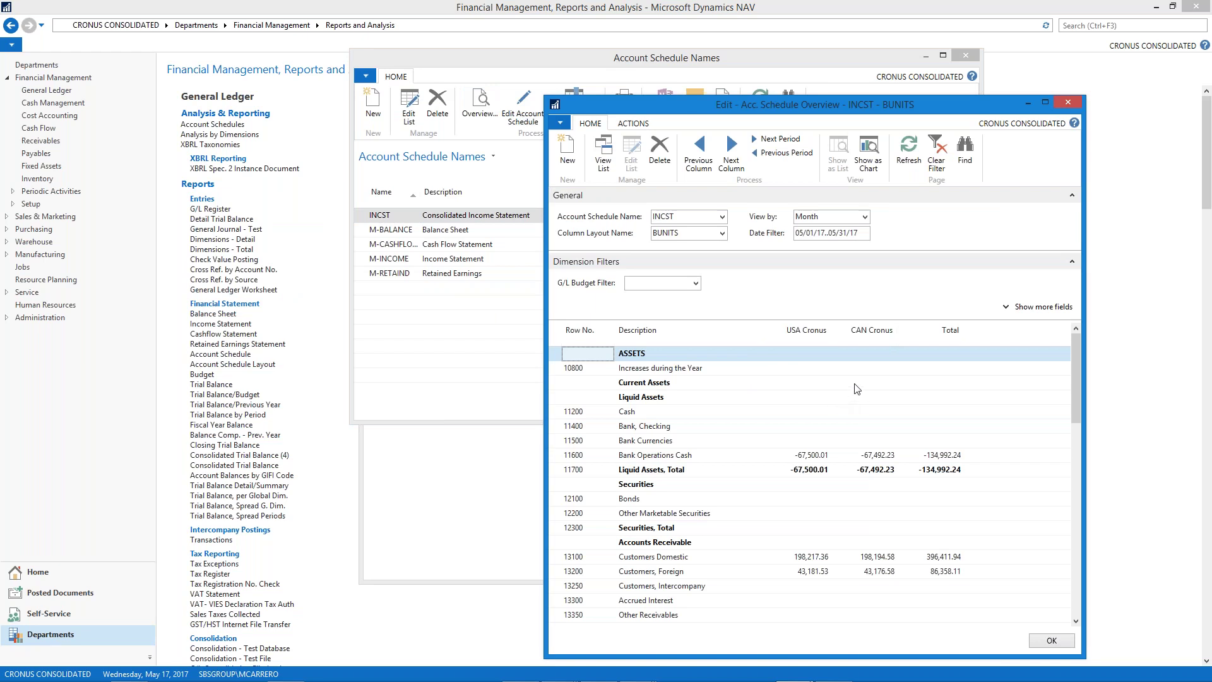
left_click(529, 397)
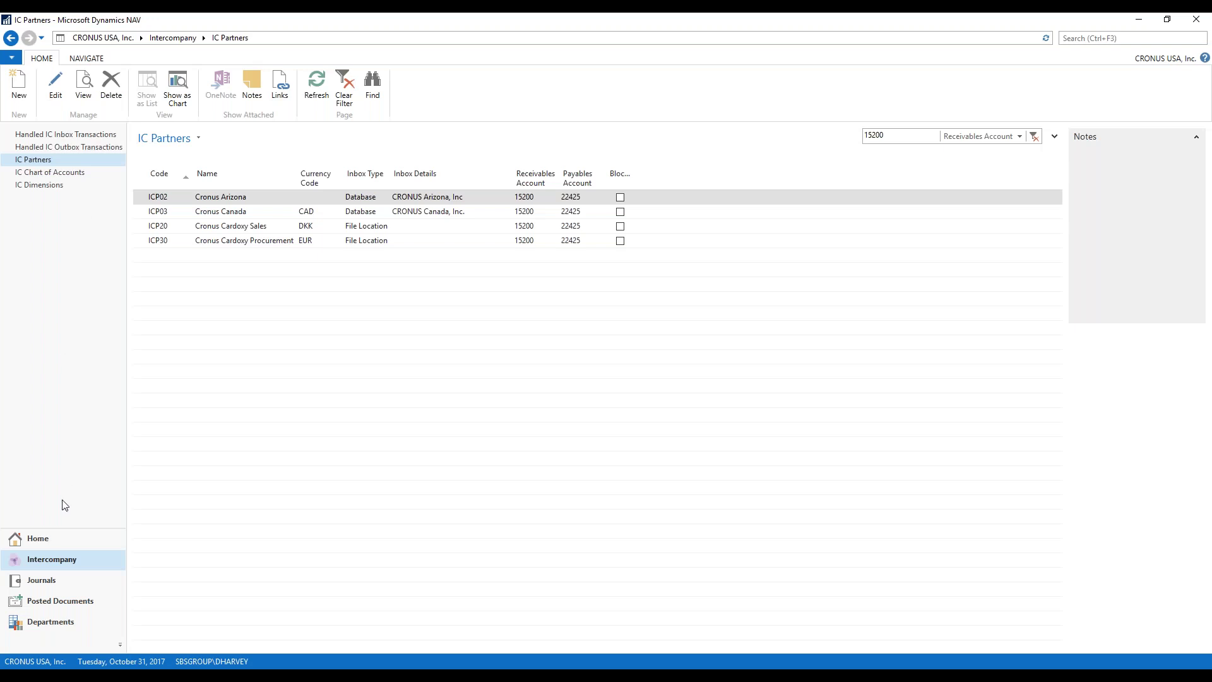
left_click(541, 676)
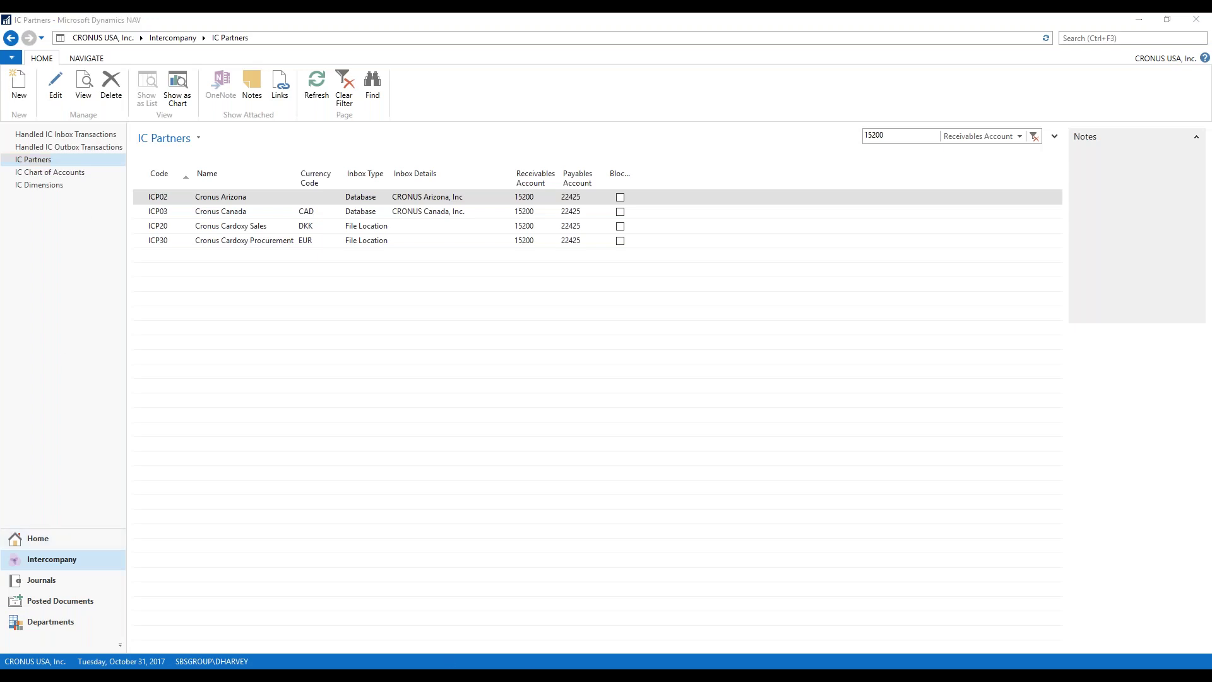
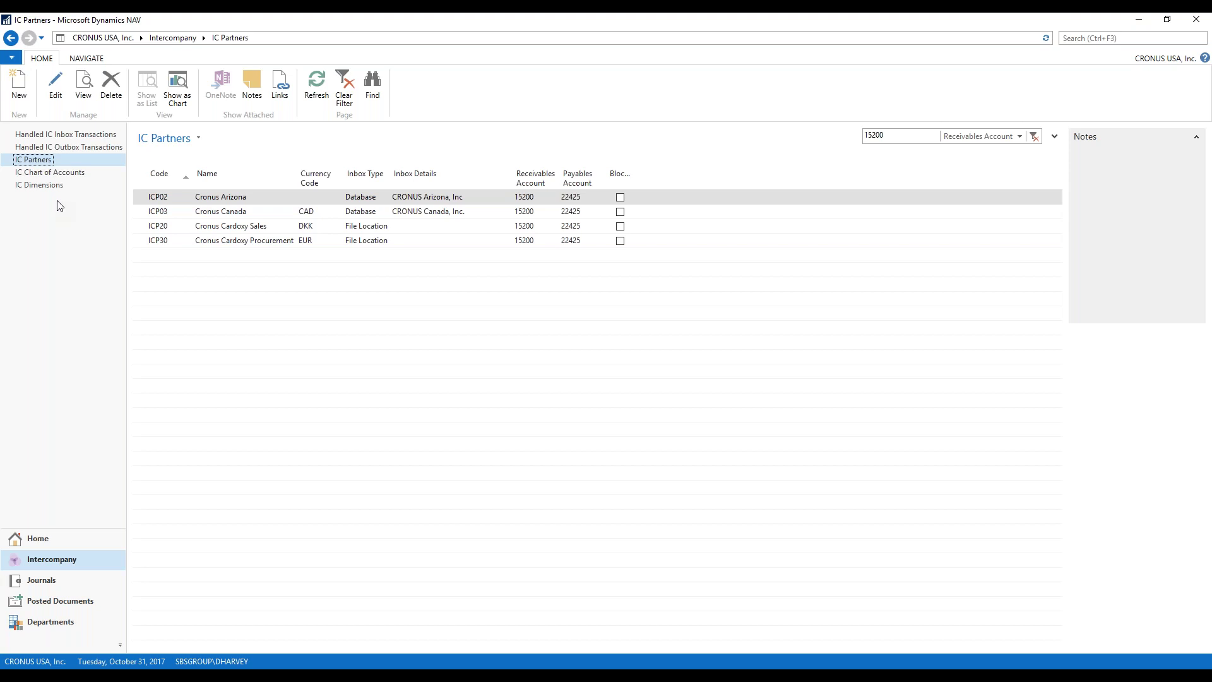
Look through the companies available for switching and cancel the company selection.
left_click(57, 662)
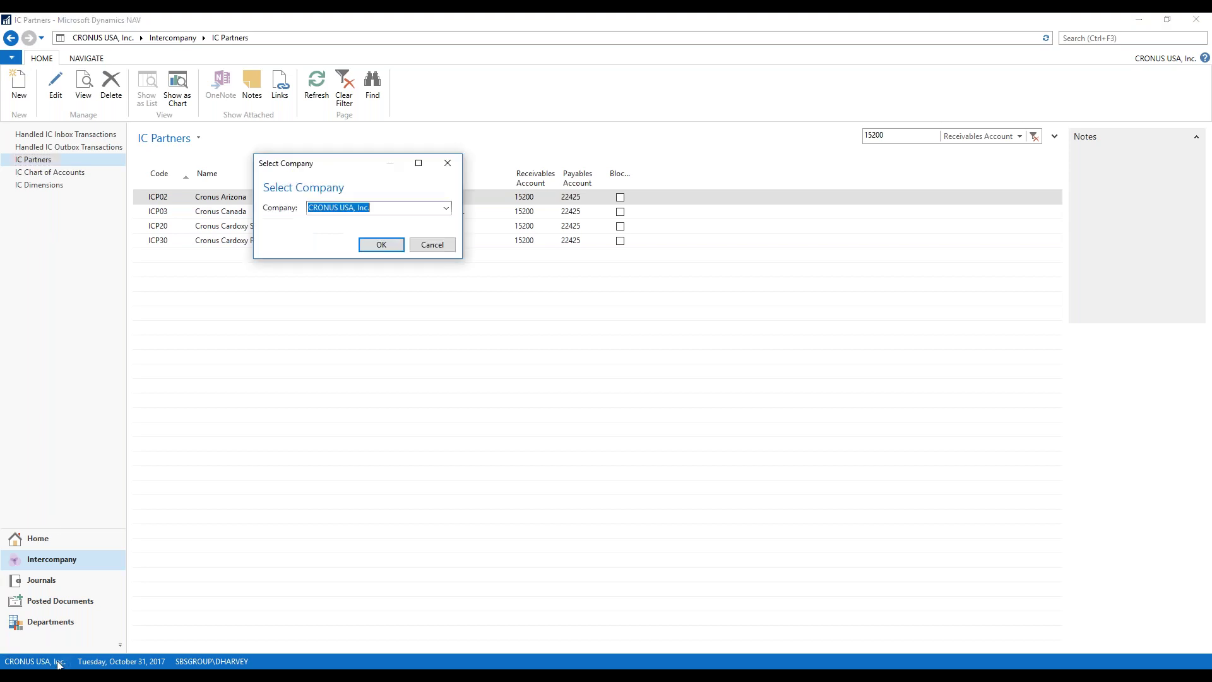
left_click(445, 208)
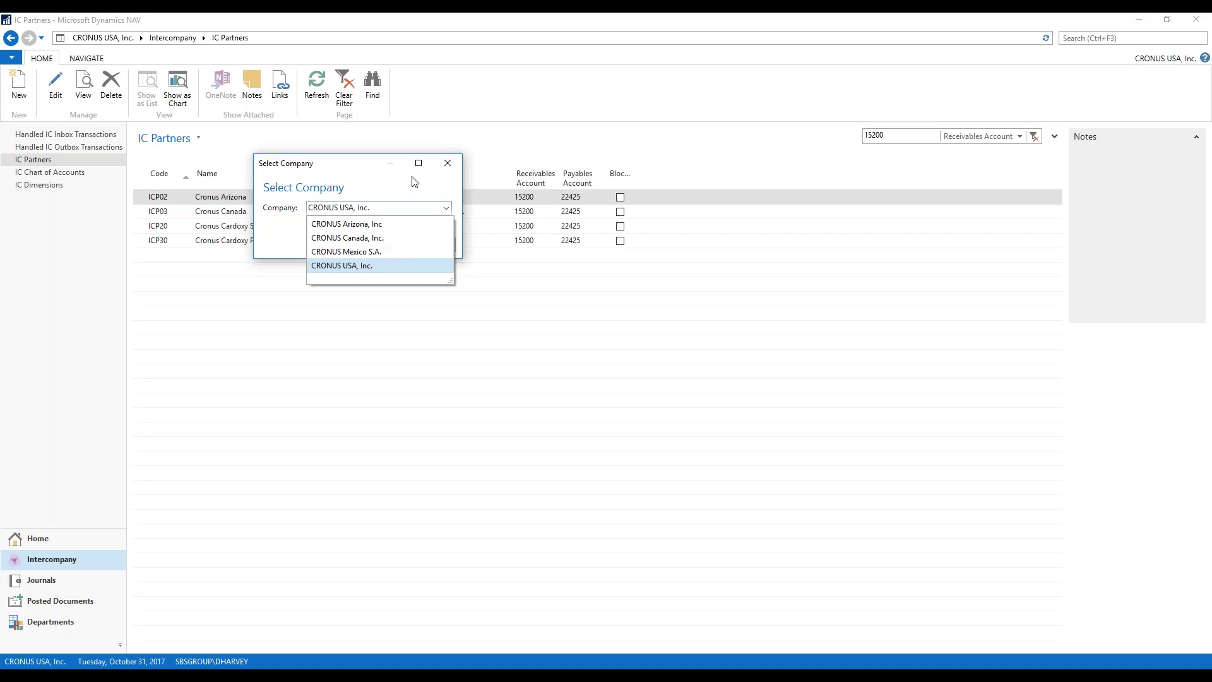
left_click(447, 163)
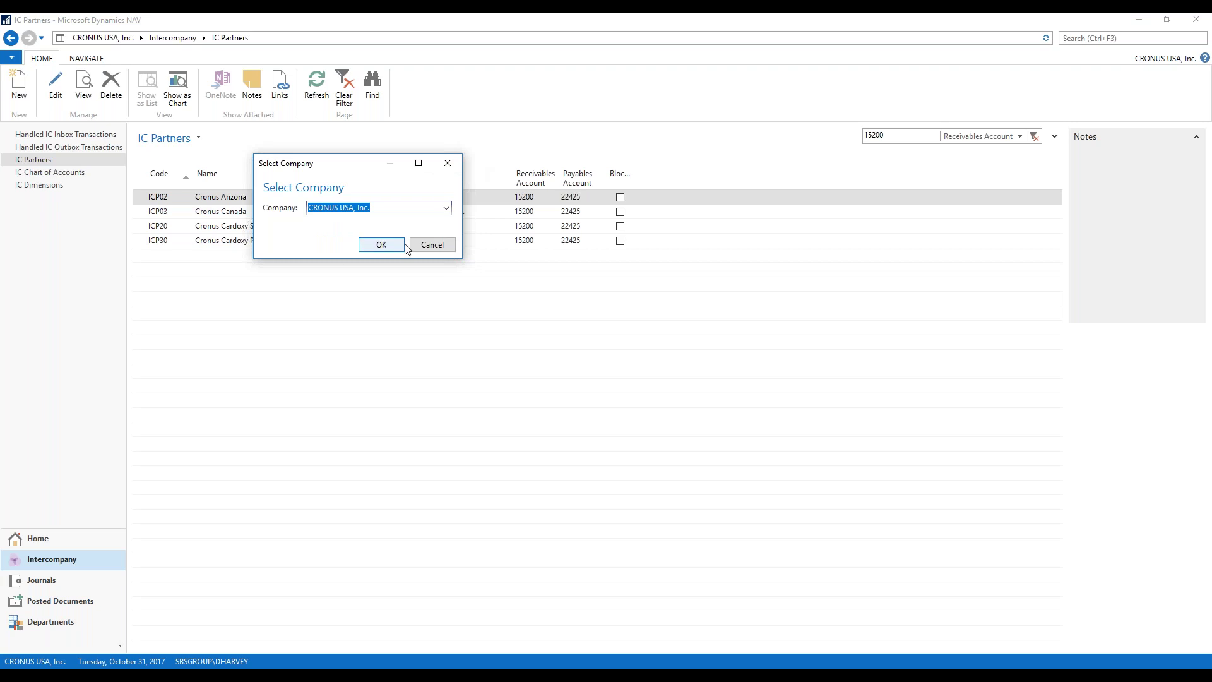
left_click(432, 245)
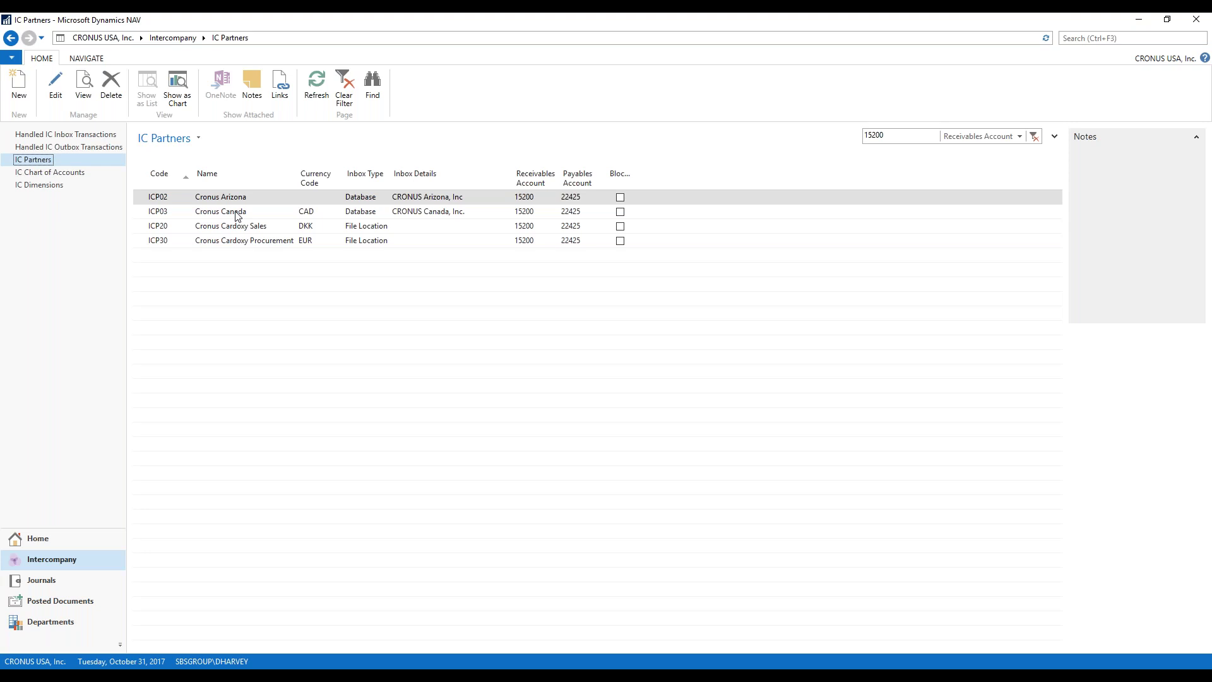
Open partner ICP02's card and examine the inbox type options, keeping Database, and the companies available for its inbox details.
left_click(56, 85)
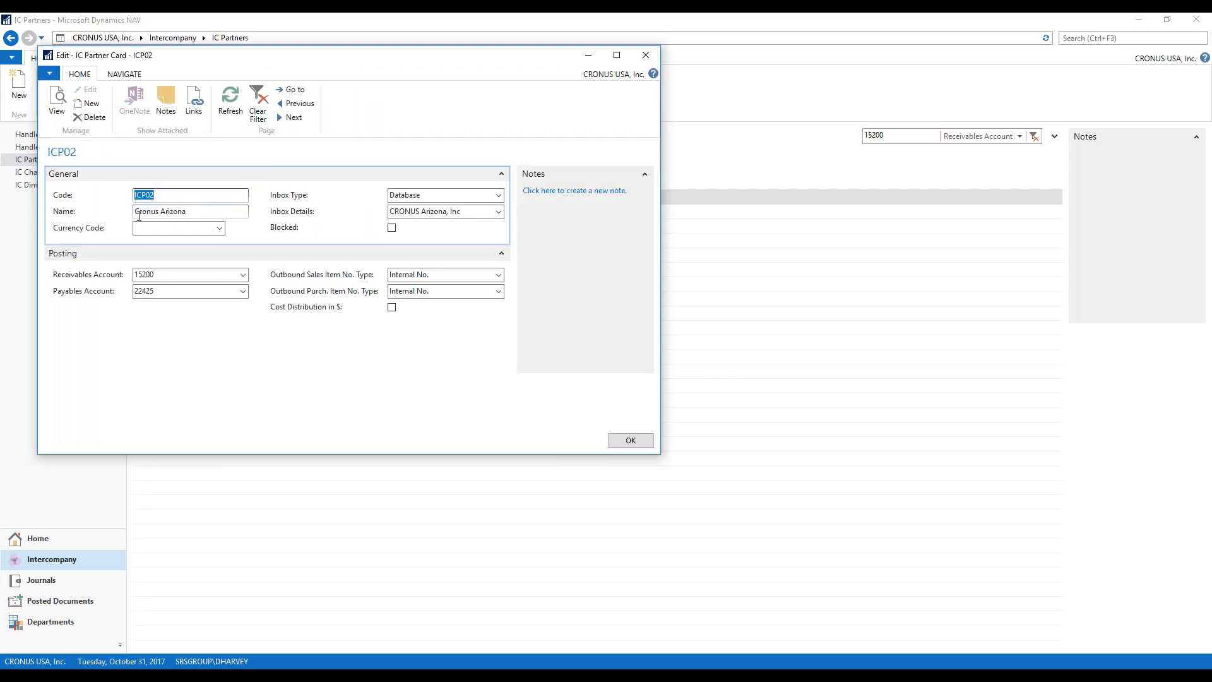
left_click(498, 196)
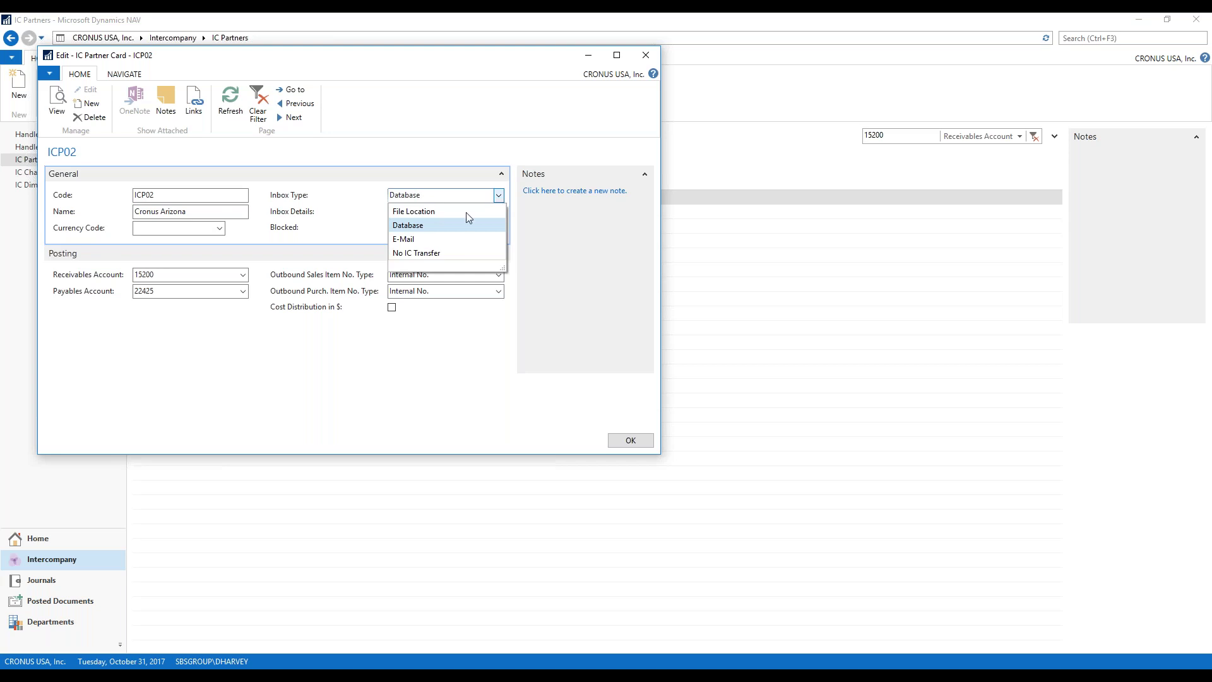
left_click(425, 225)
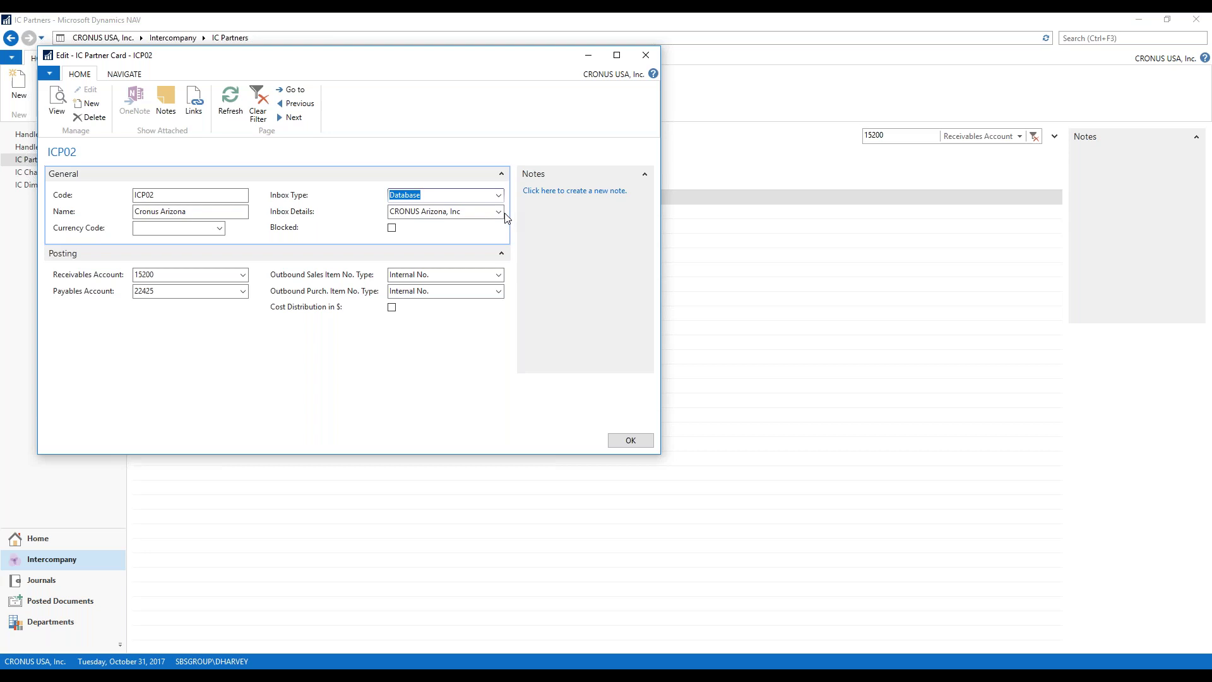
left_click(501, 214)
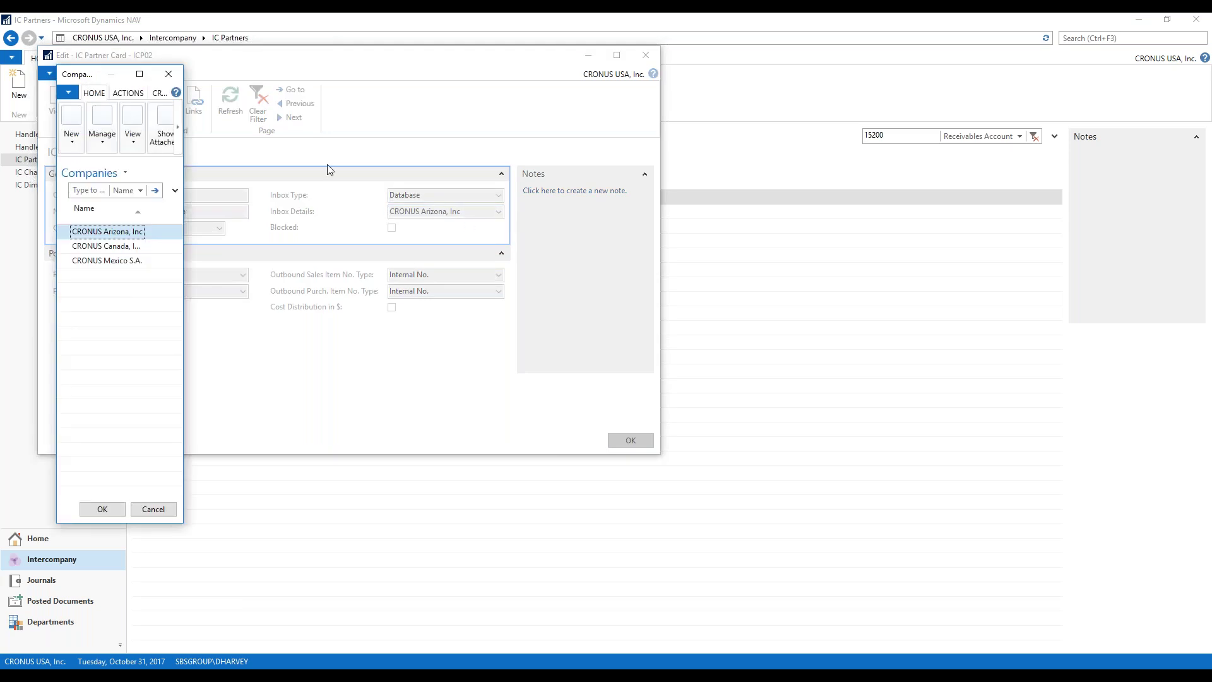
left_click(175, 81)
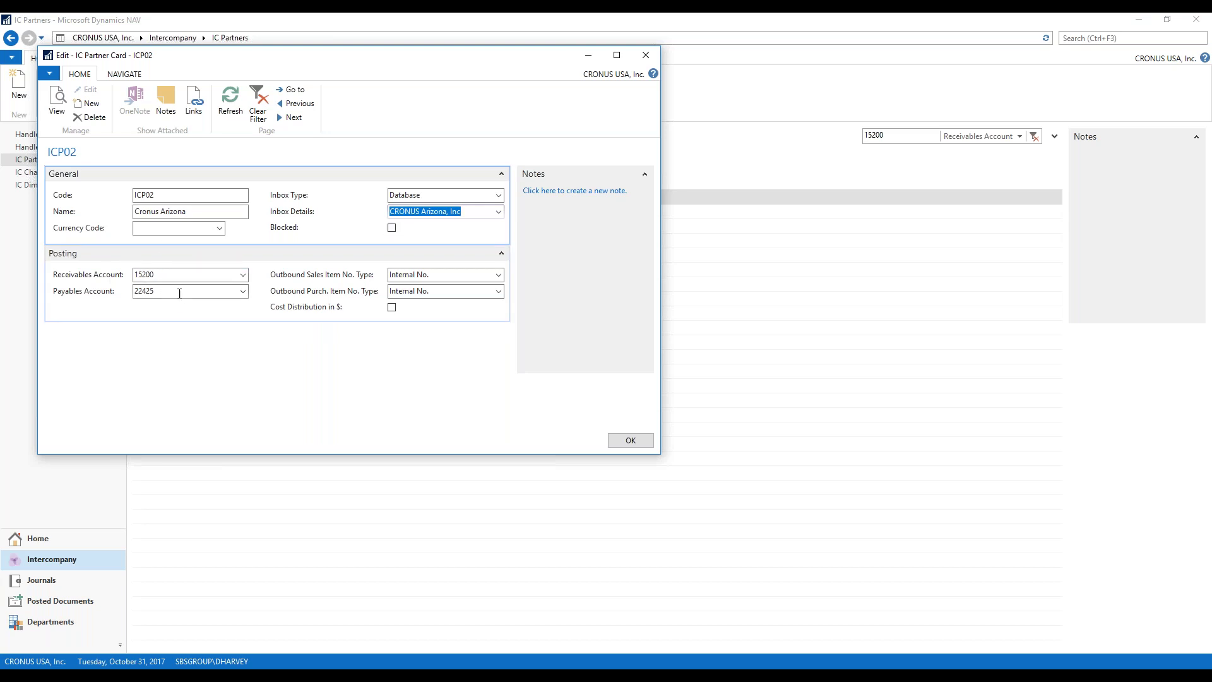
Look up the receivables account options for partner ICP02 and close the partner card.
left_click(243, 275)
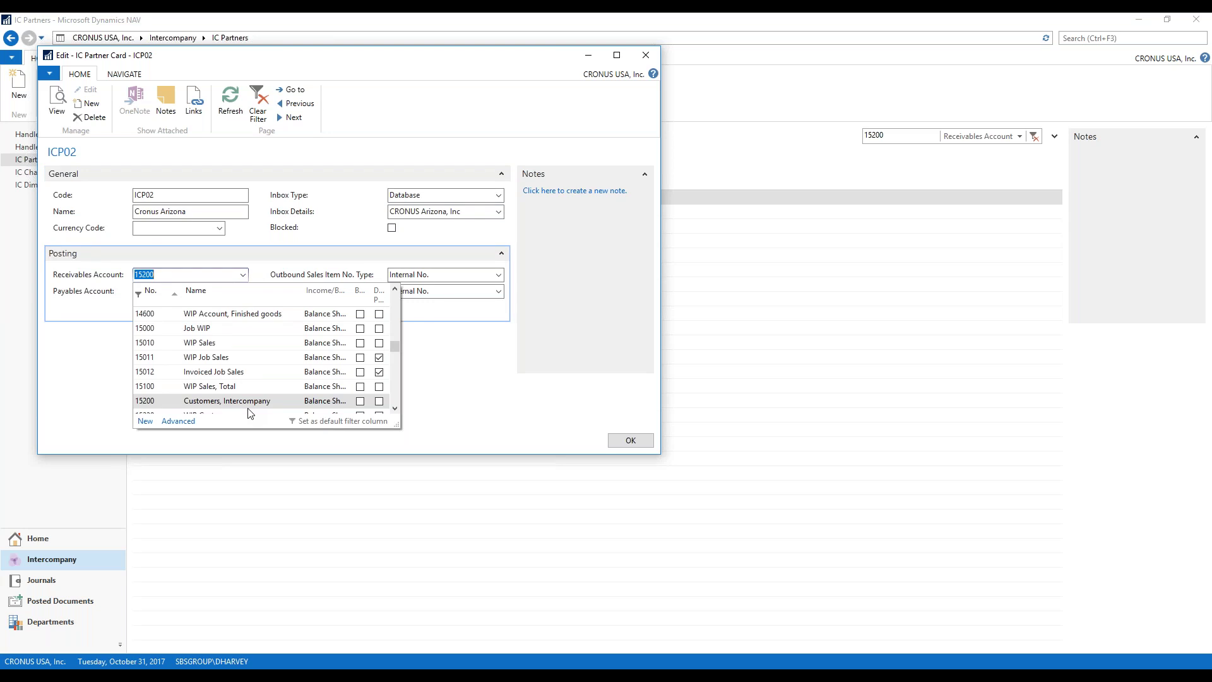
left_click(211, 272)
left_click(631, 441)
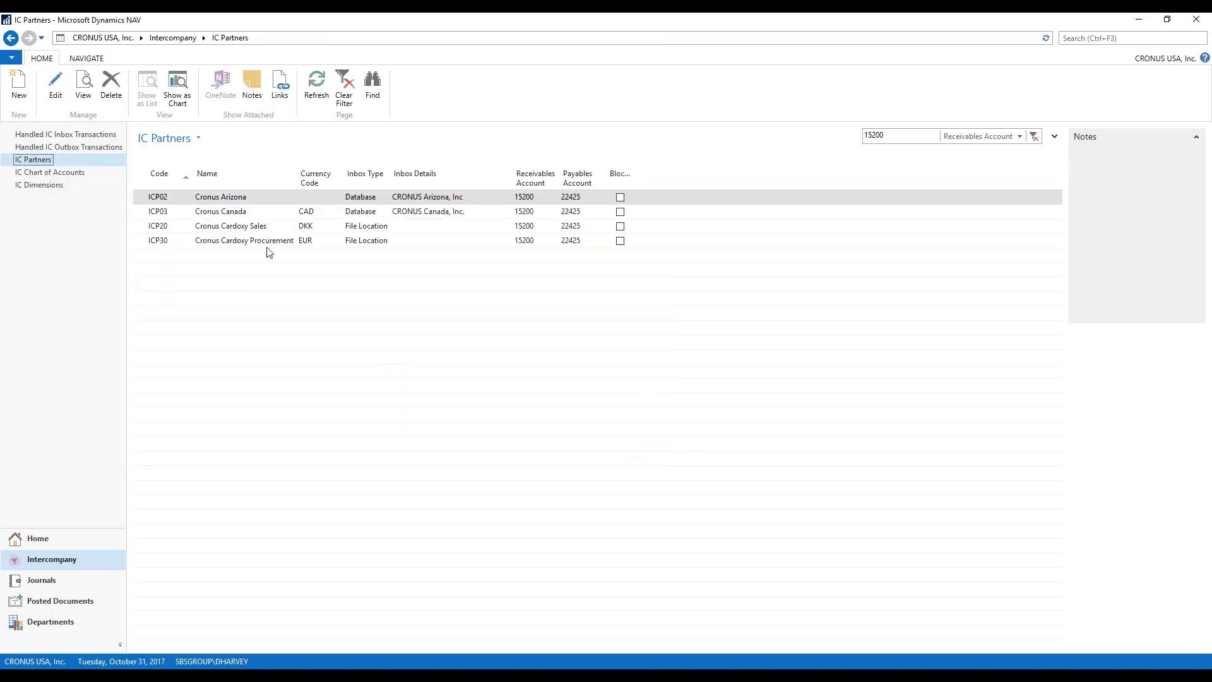
View the IC Chart of Accounts for CRONUS USA, Inc., and switch the company to CRONUS Arizona, Inc.
left_click(237, 215)
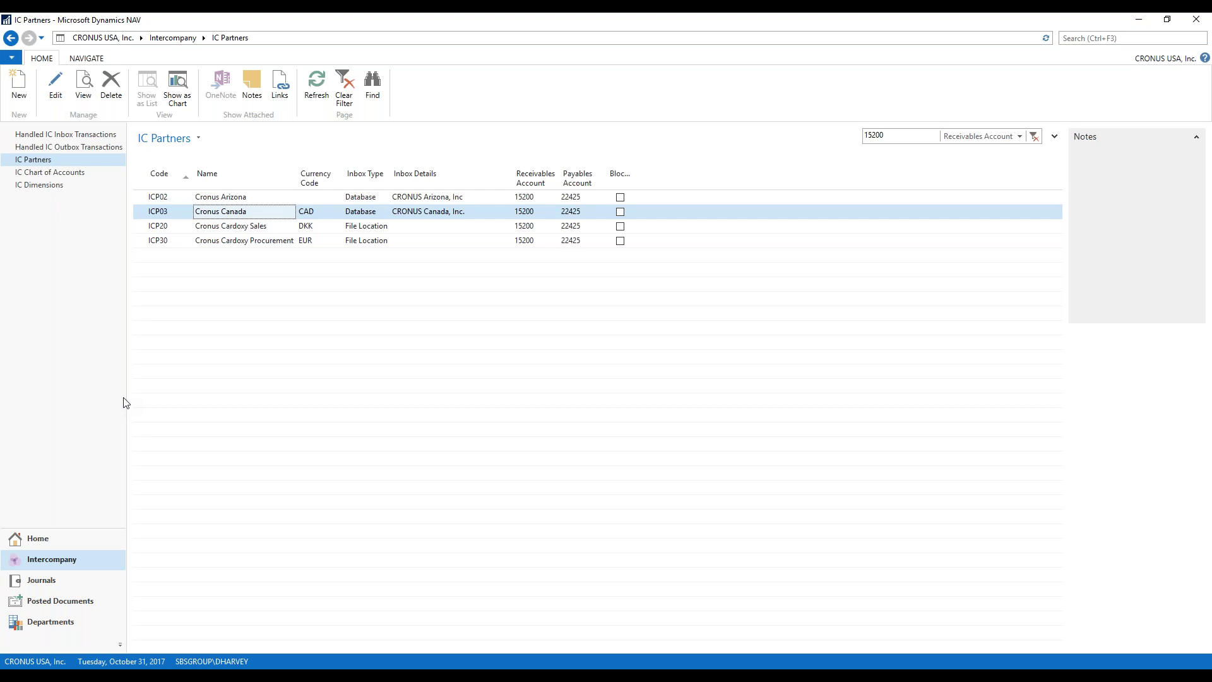
left_click(76, 173)
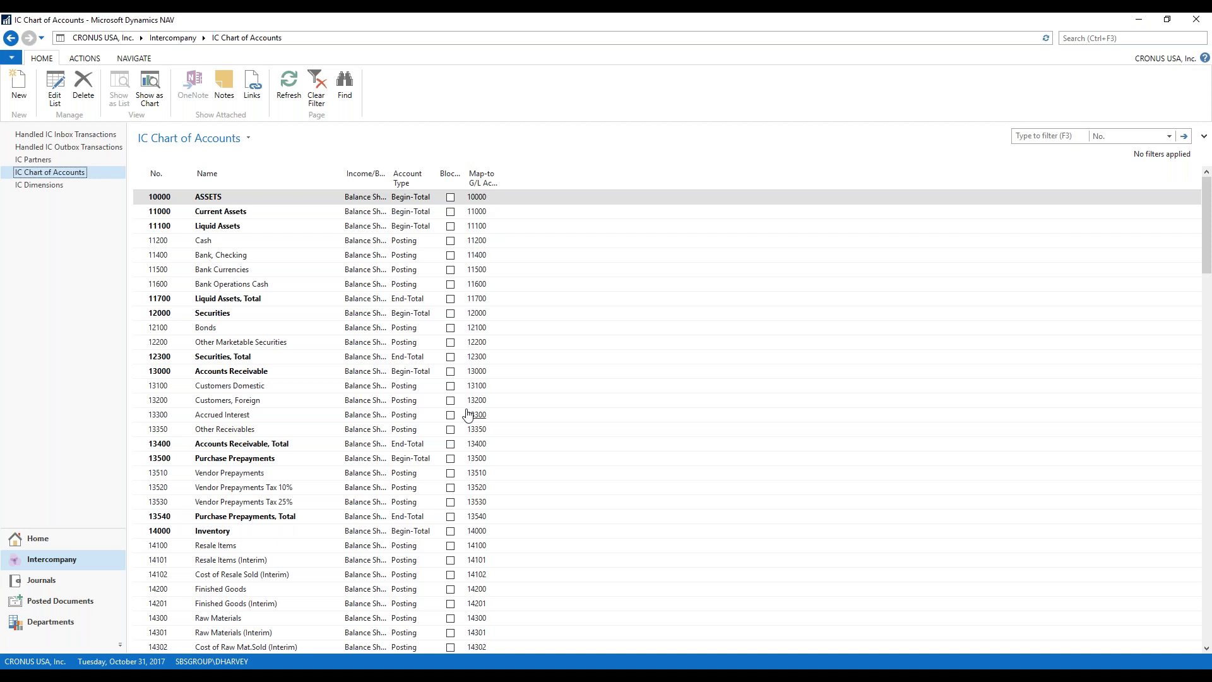
left_click(38, 663)
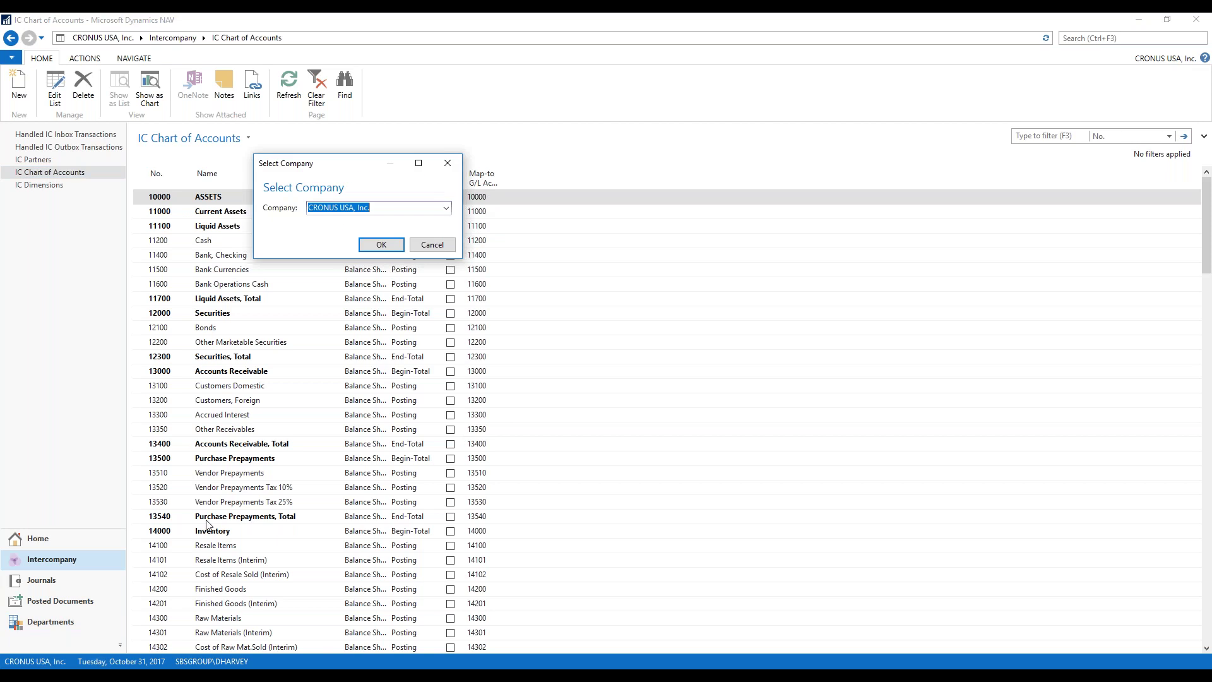
left_click(446, 207)
left_click(356, 226)
left_click(370, 246)
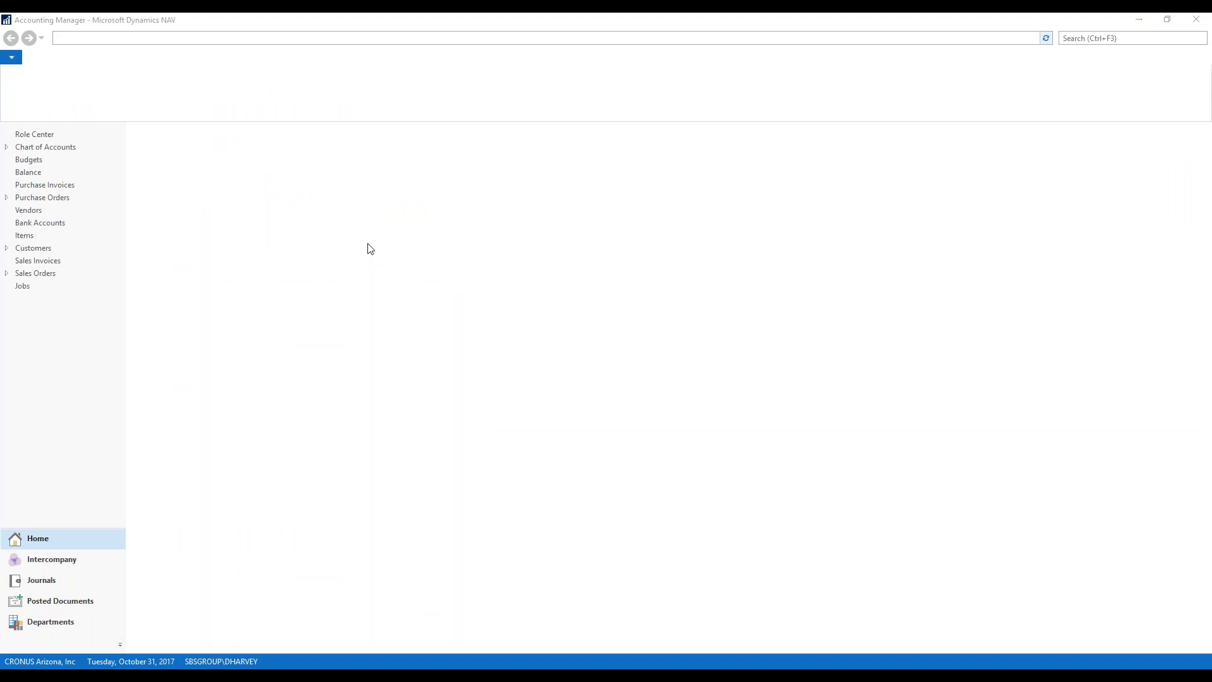
Open the Arizona company's intercompany IC Chart of Accounts and examine how its accounts map to G/L accounts.
left_click(78, 553)
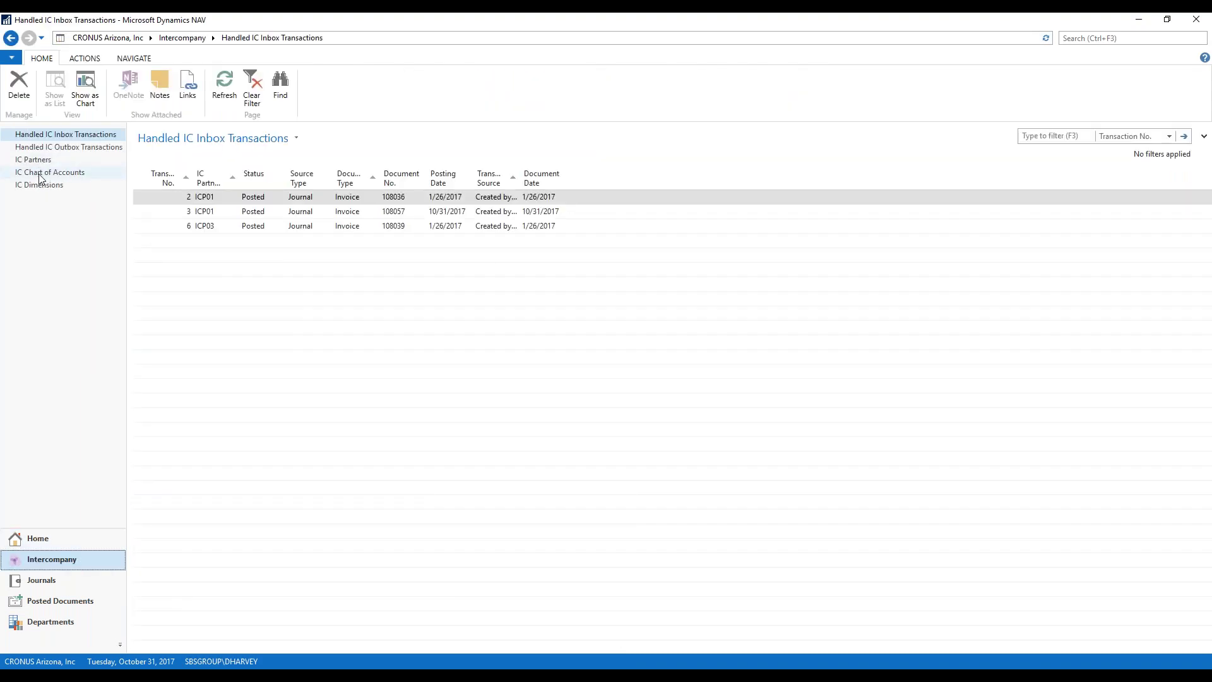
left_click(82, 173)
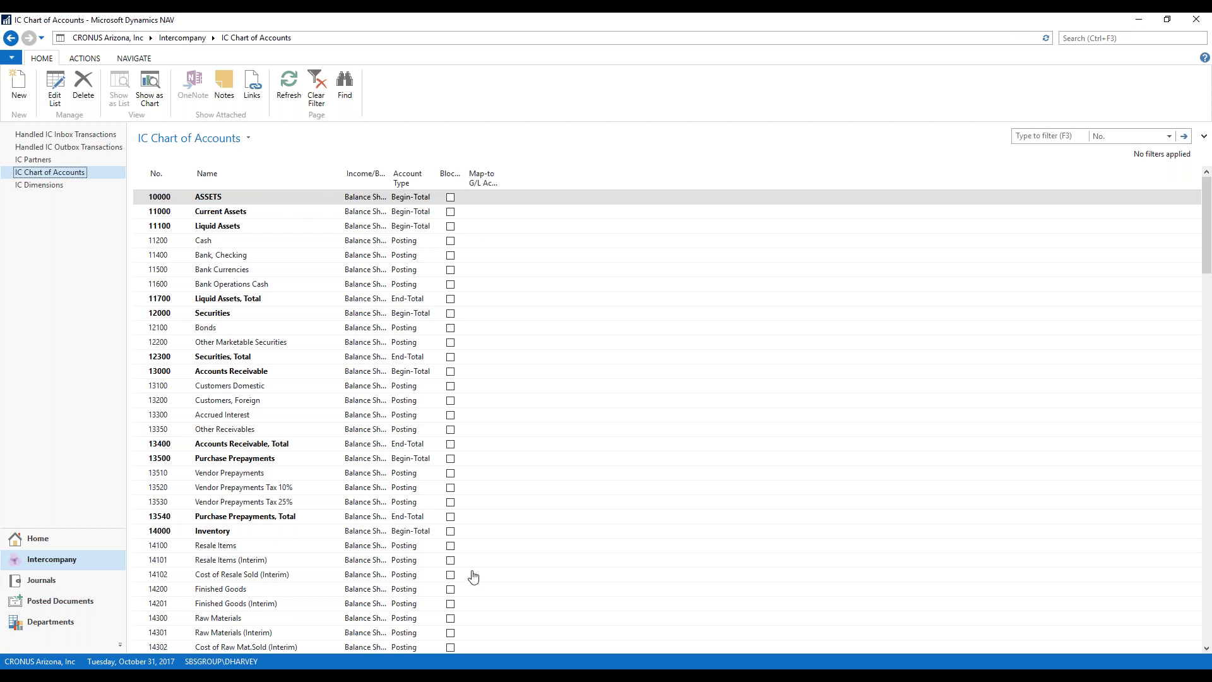
scroll(475, 574, "down", 10)
scroll(474, 574, "down", 20)
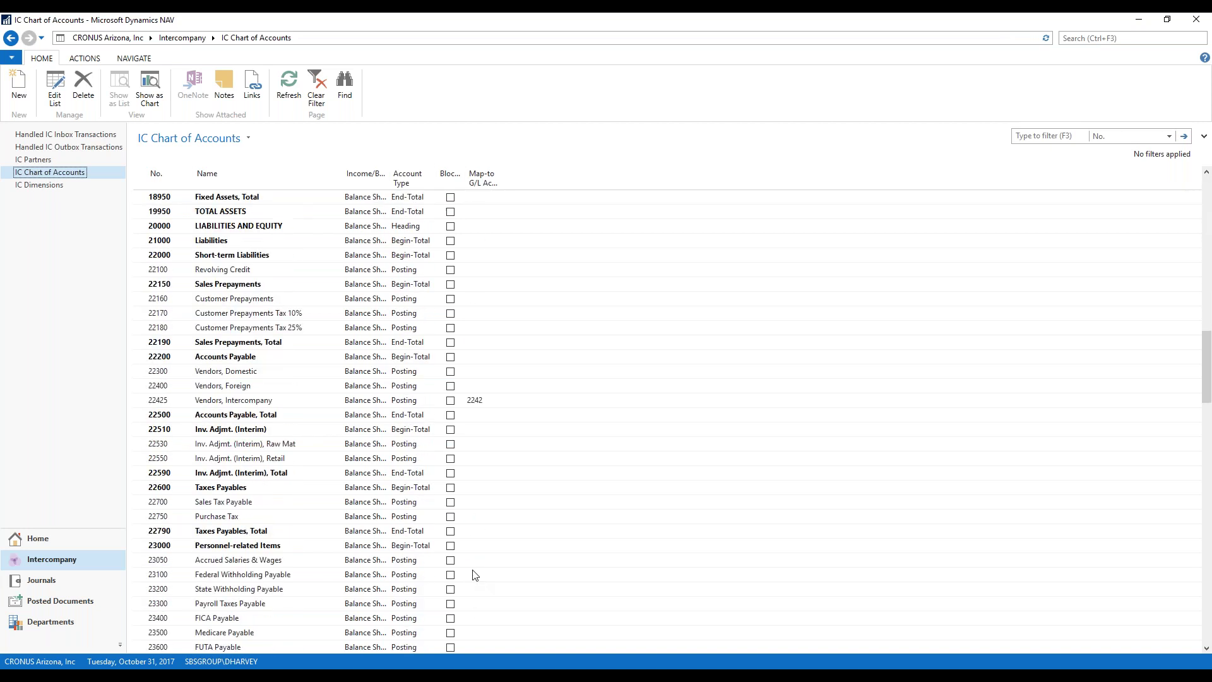
scroll(475, 575, "down", 20)
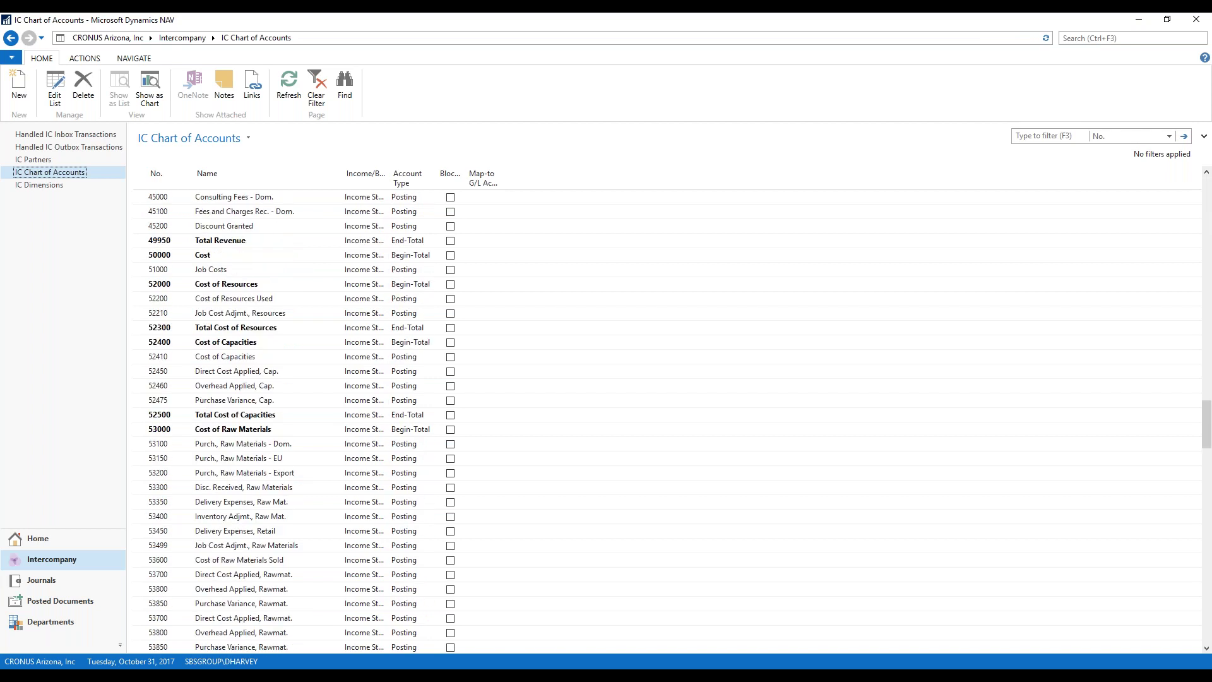
scroll(474, 574, "down", 3)
scroll(475, 575, "up", 1)
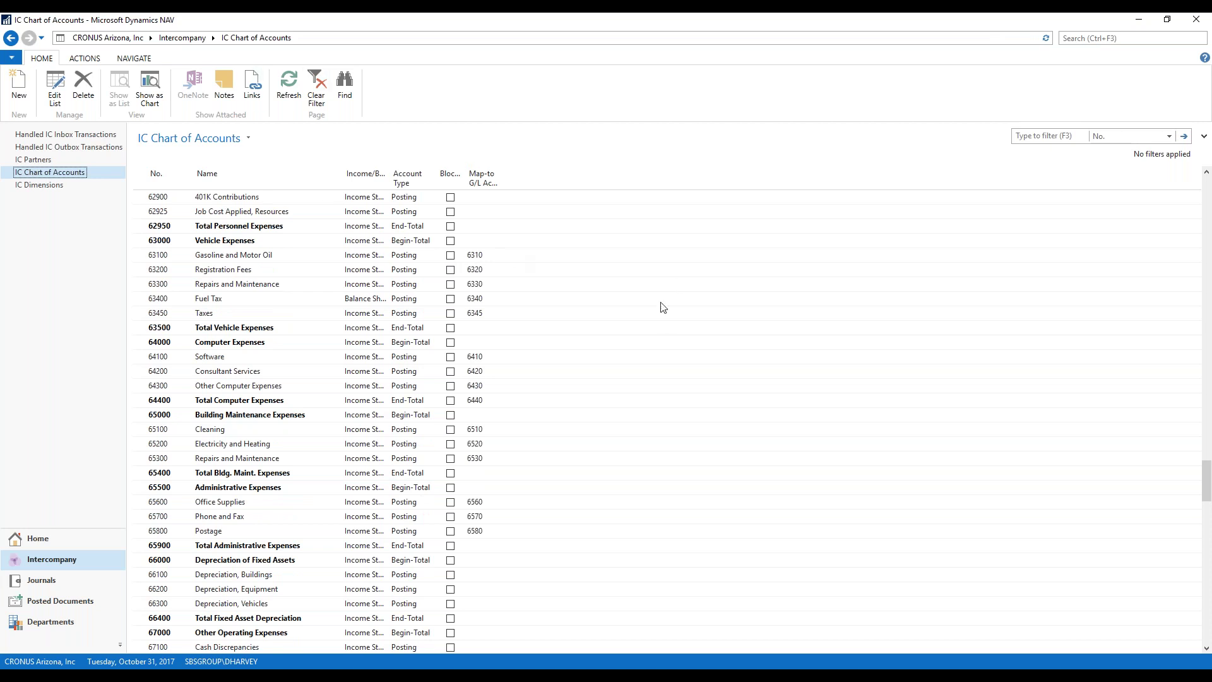
Look up the G/L account mapped to IC account 63100 Gasoline and Motor Oil and close the lookup.
left_click(491, 261)
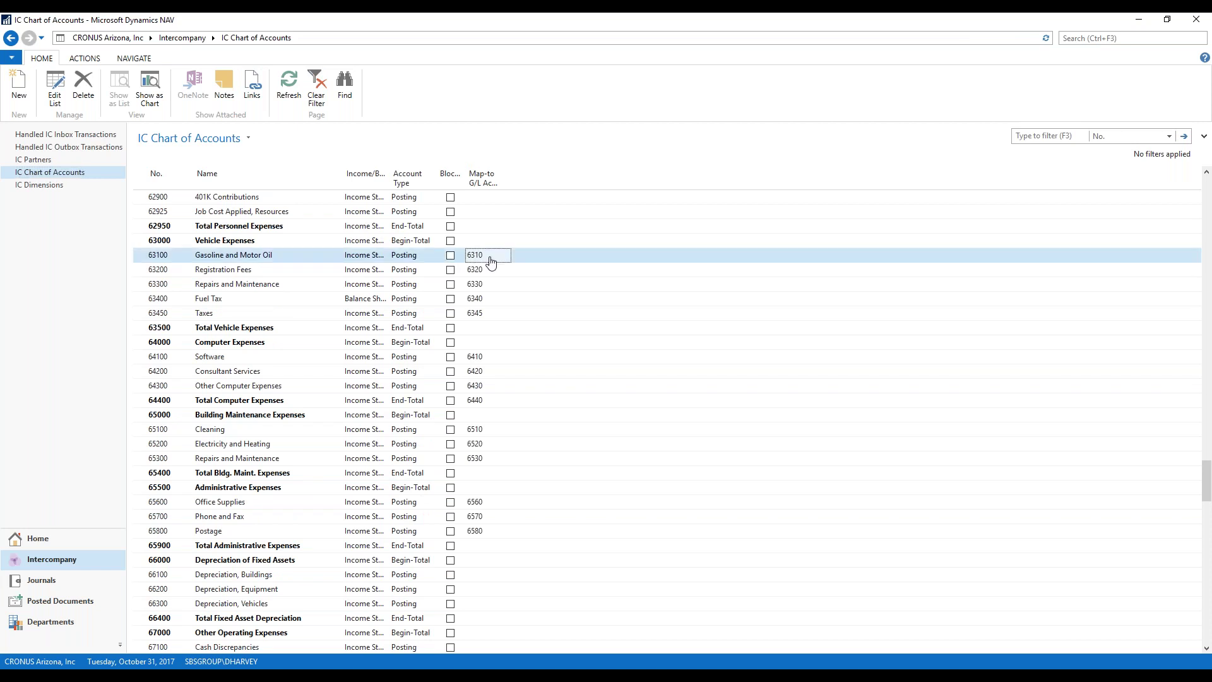
left_click(478, 260)
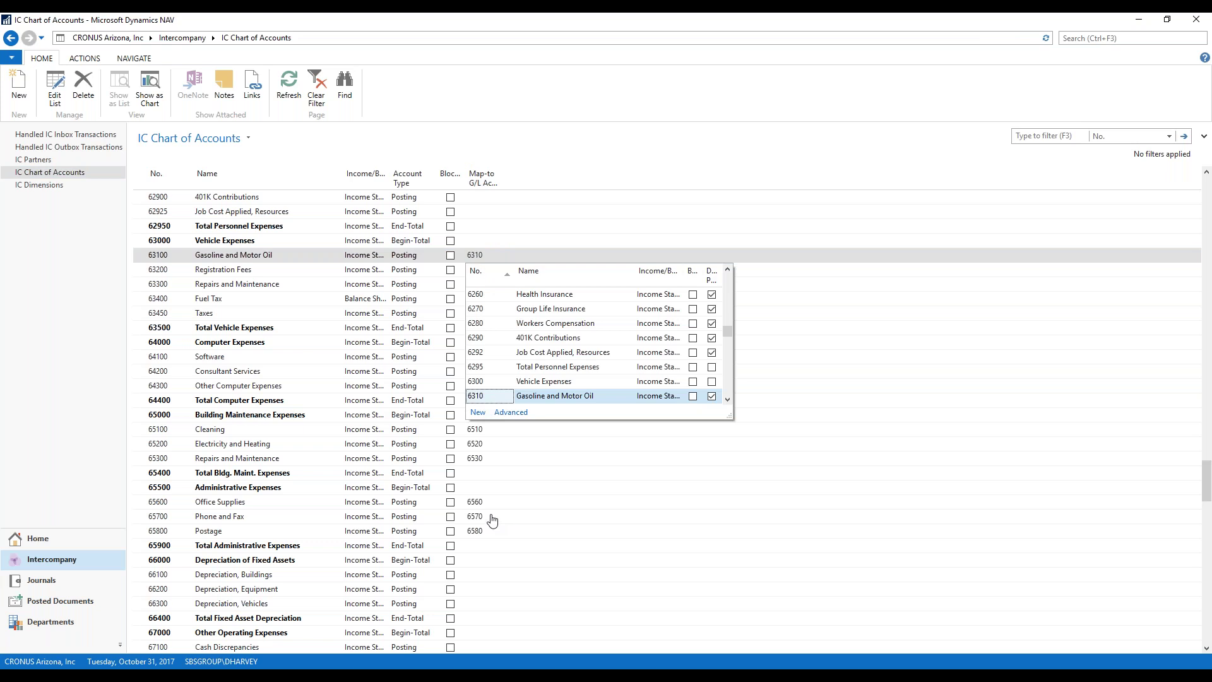
left_click(163, 154)
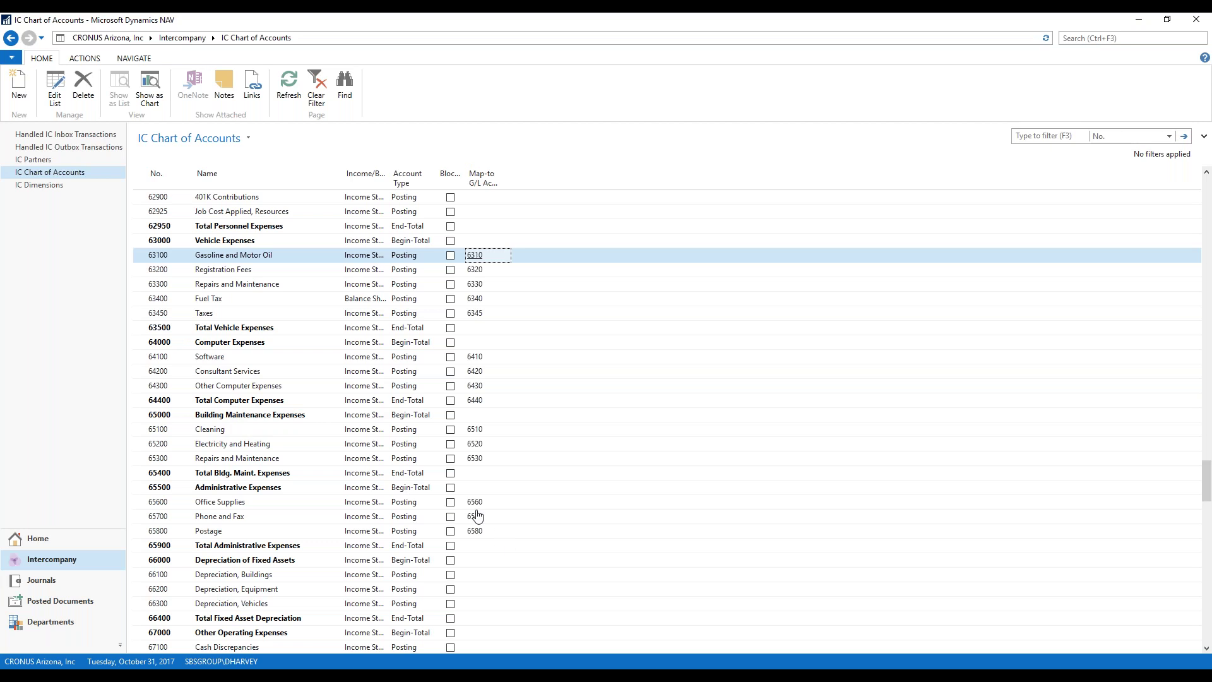
Review the mapping, copy, import and export functions available for the IC Chart of Accounts.
left_click(85, 59)
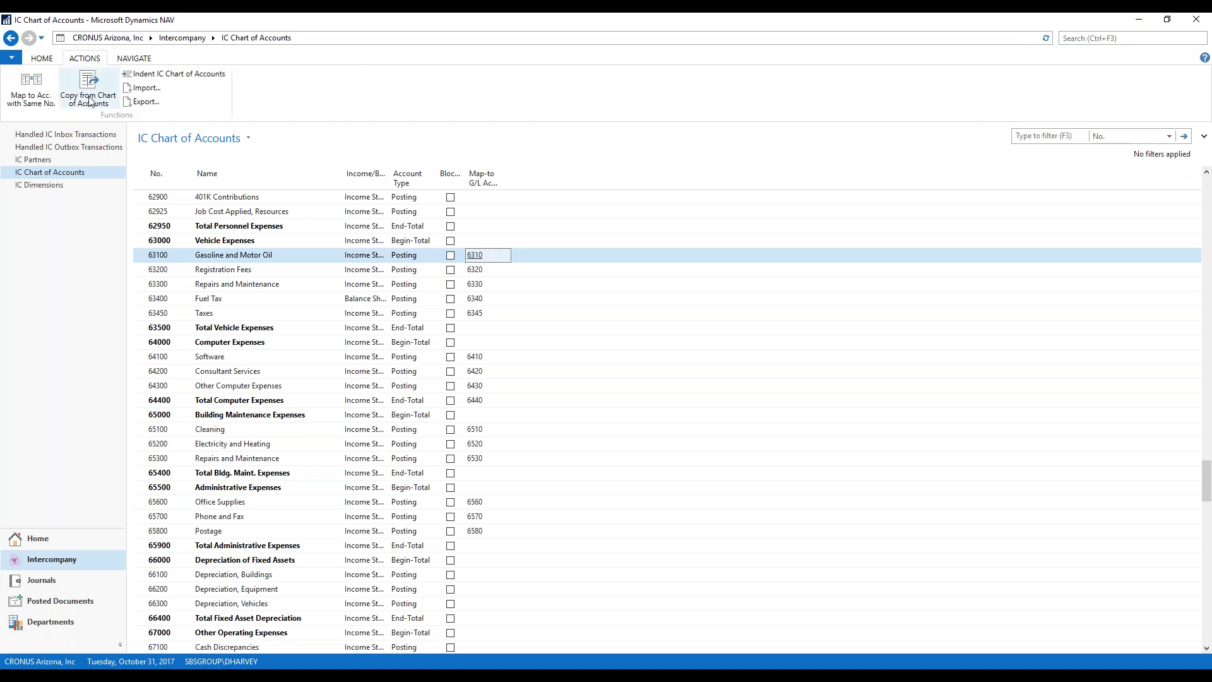
left_click(134, 58)
left_click(85, 58)
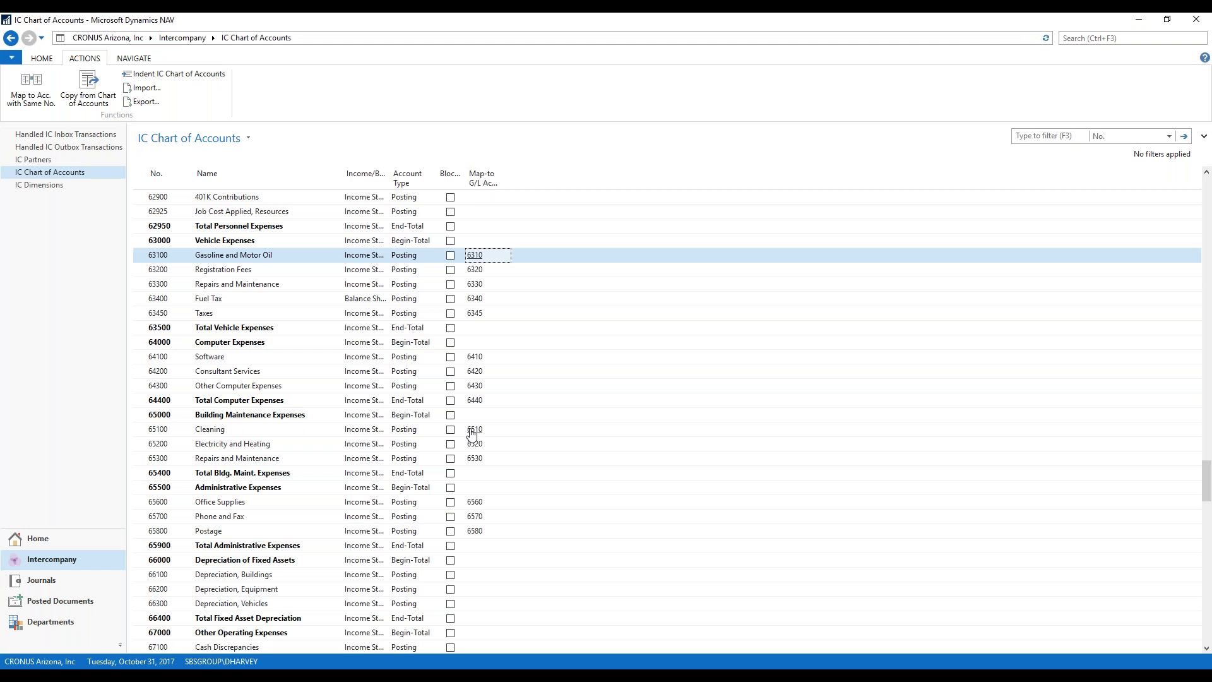
Switch the company back to CRONUS USA, Inc. and open its intercompany IC Chart of Accounts.
left_click(39, 661)
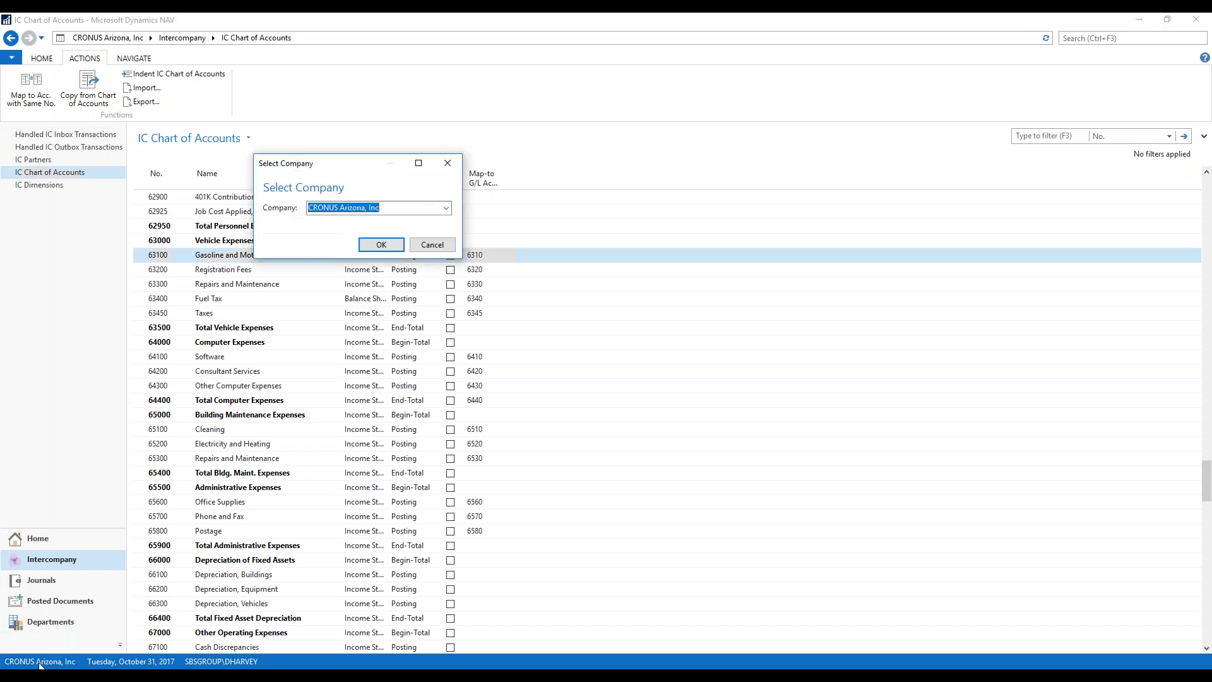
left_click(446, 208)
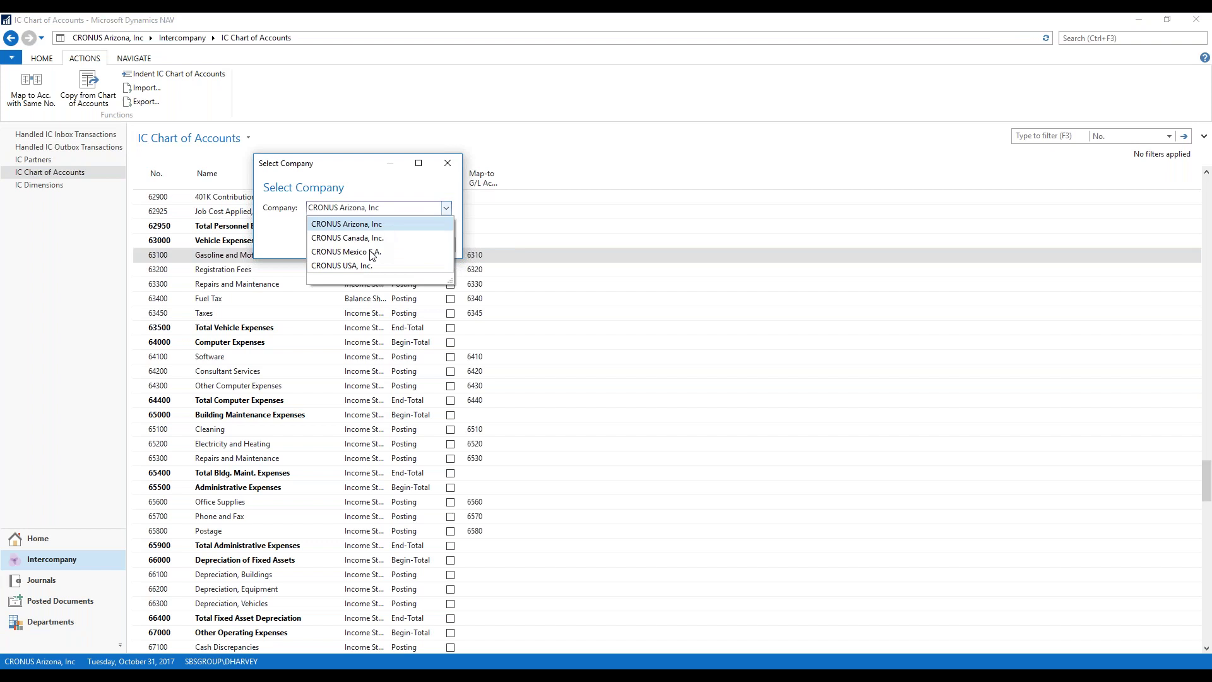
left_click(358, 264)
left_click(369, 248)
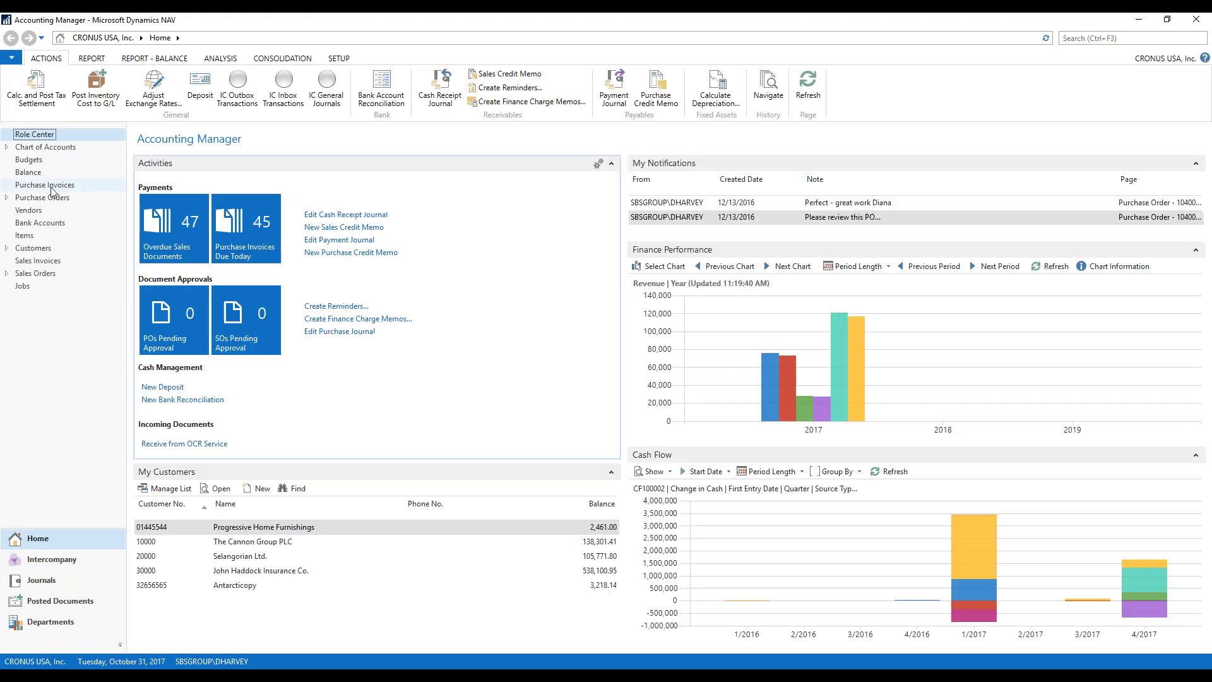
left_click(52, 559)
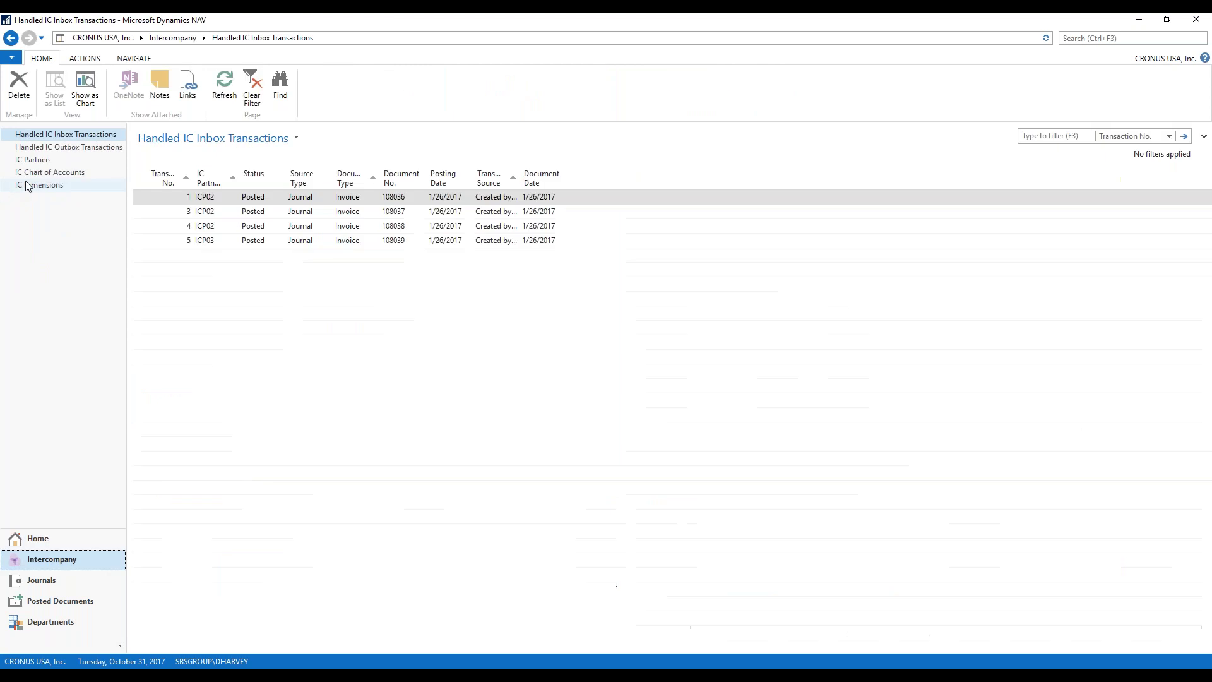
left_click(37, 176)
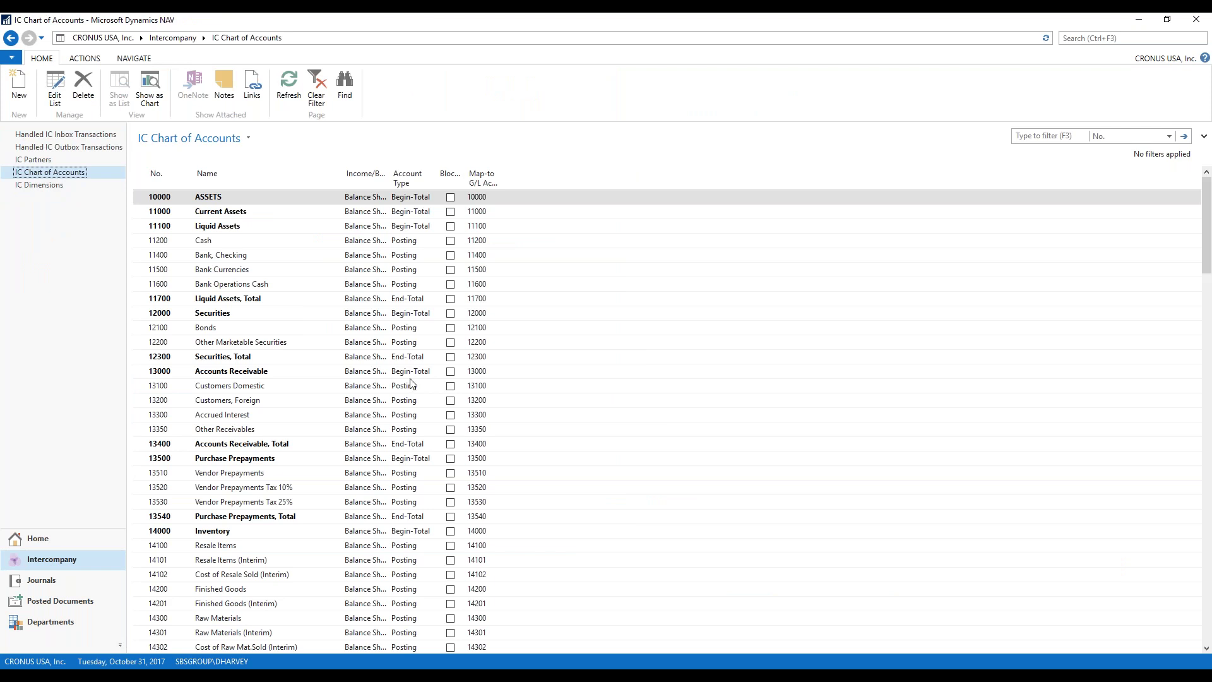
Open the IC Dimensions, widen the Map-to Dimension Code column to fit its contents, and review the available dimension functions.
left_click(66, 186)
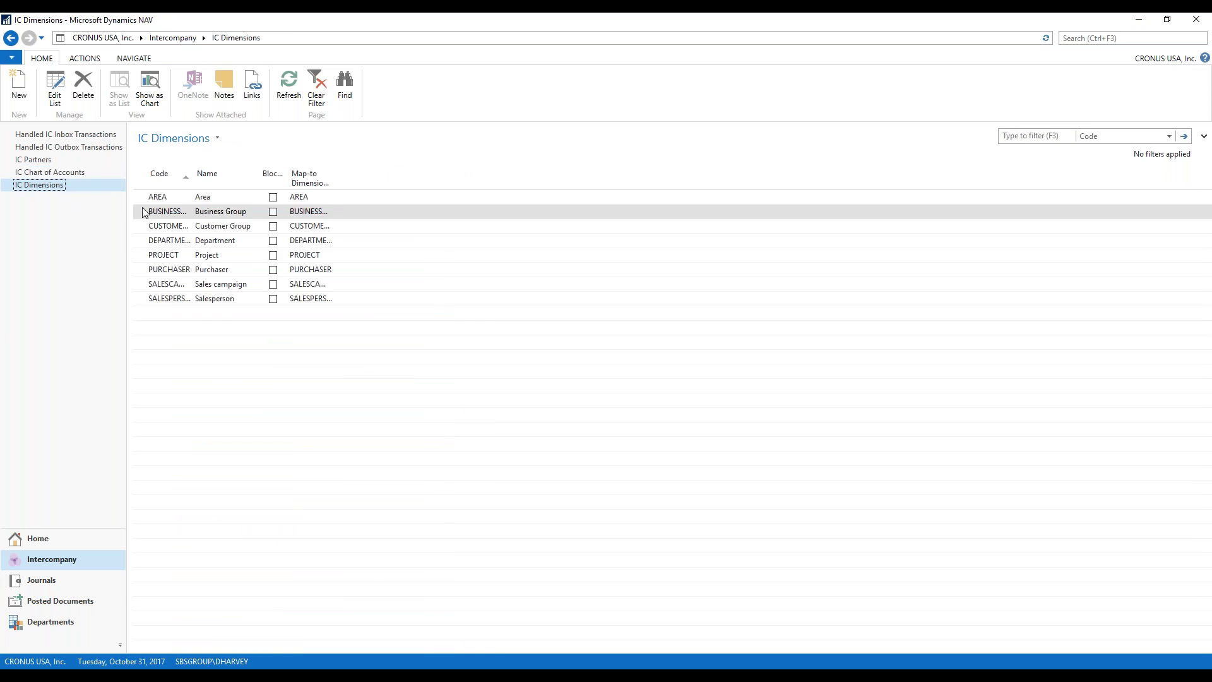
double_click(337, 184)
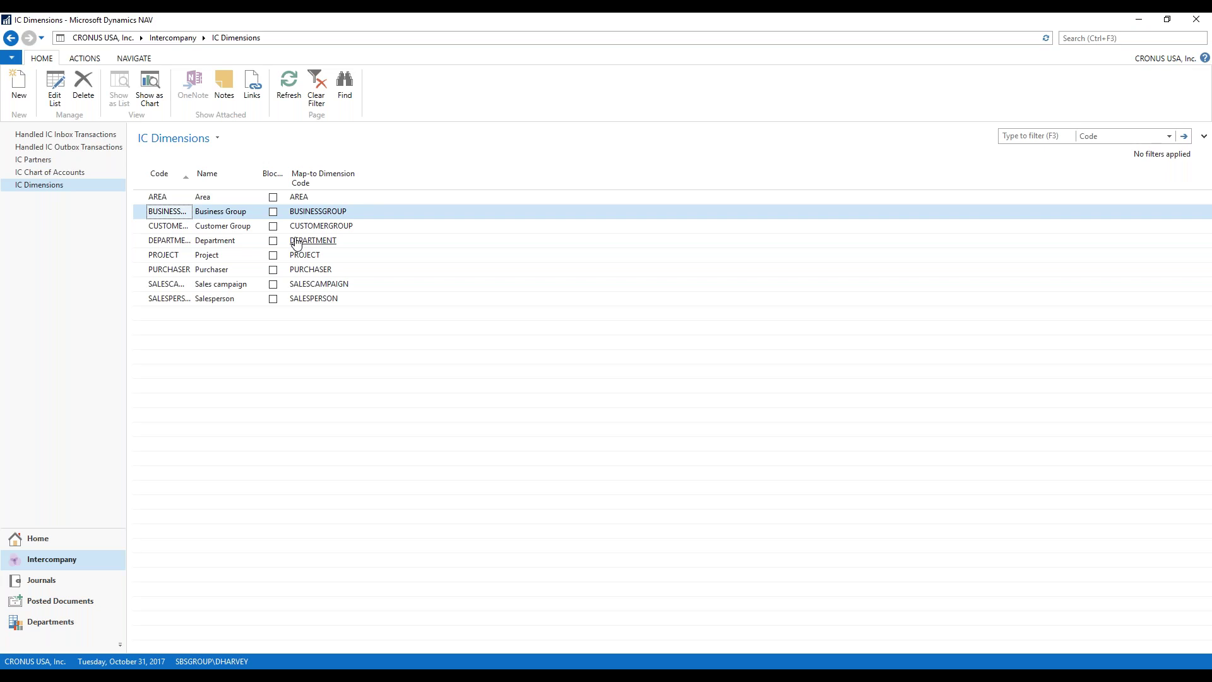
left_click(92, 60)
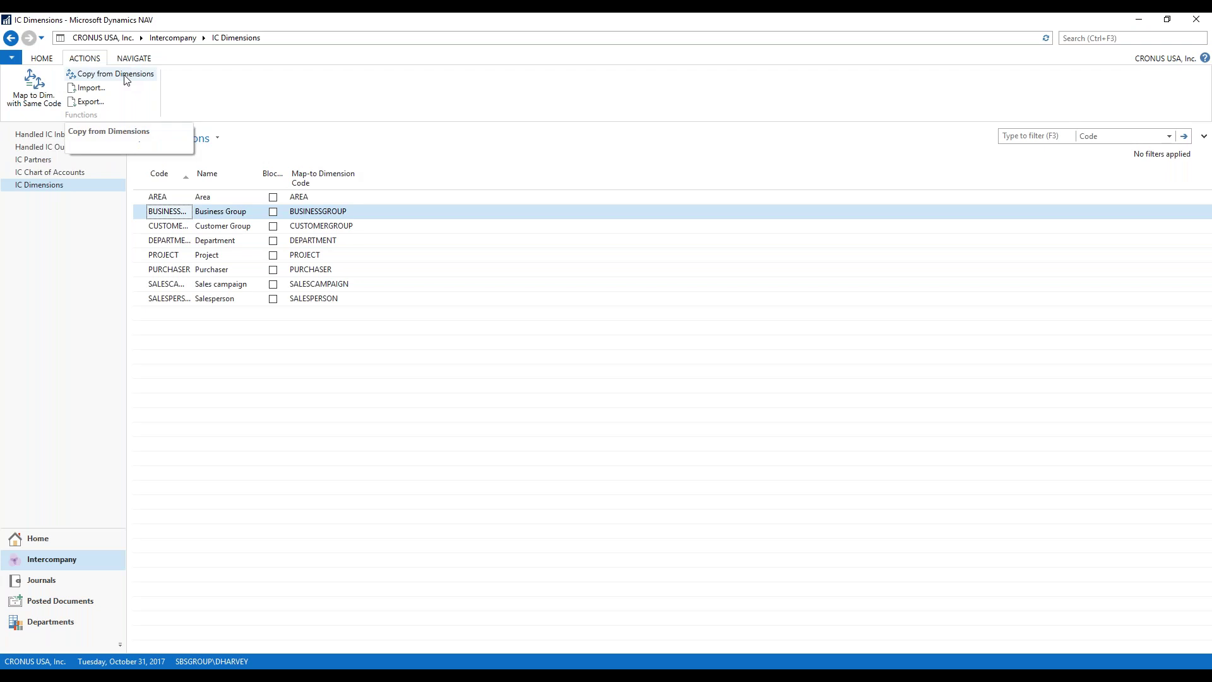
Review the IC dimension values of the Business Group dimension and close their window.
left_click(133, 58)
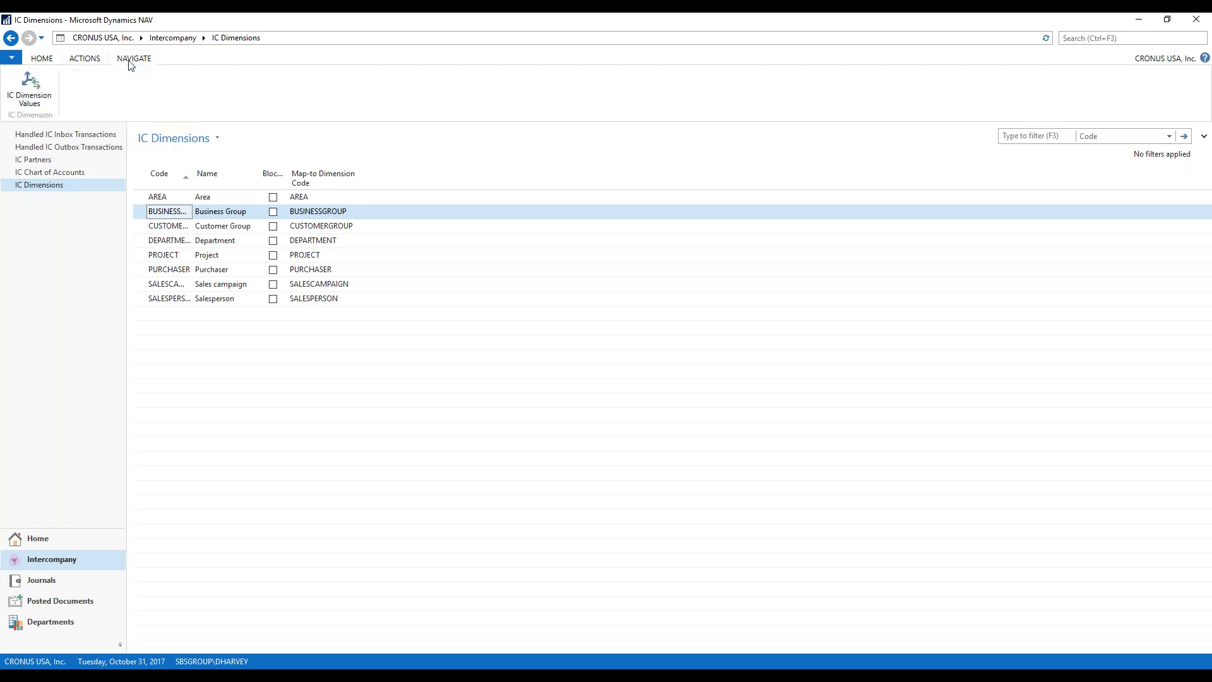
left_click(27, 90)
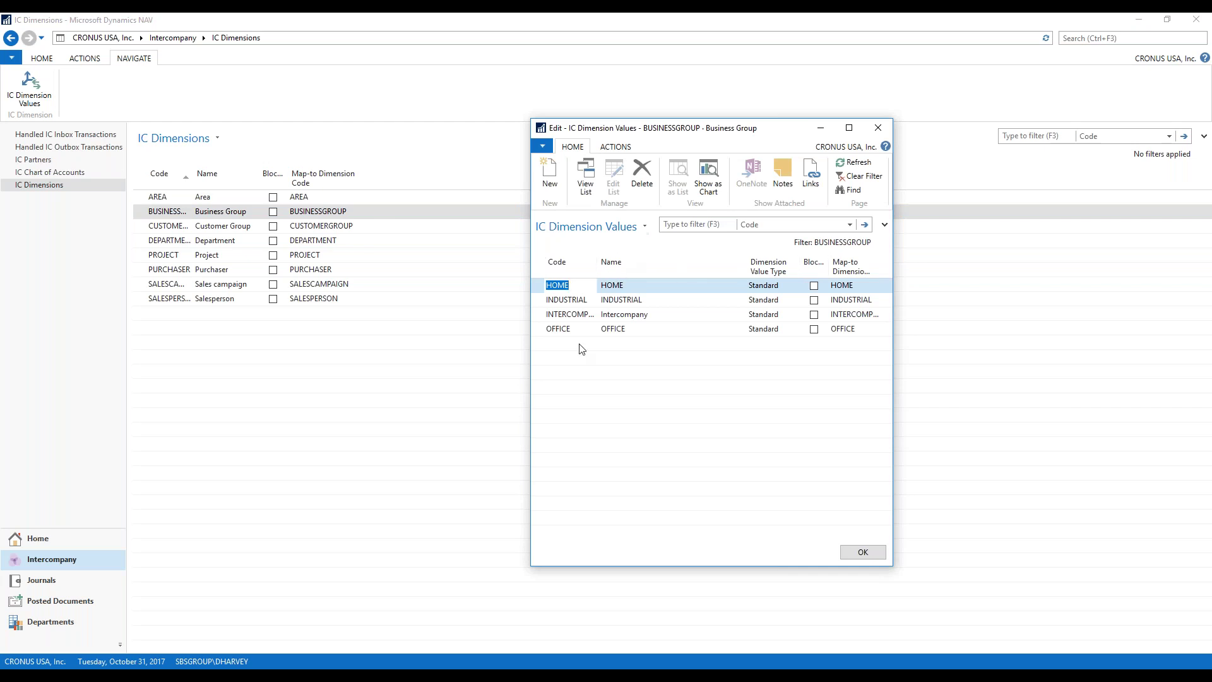
left_click(877, 129)
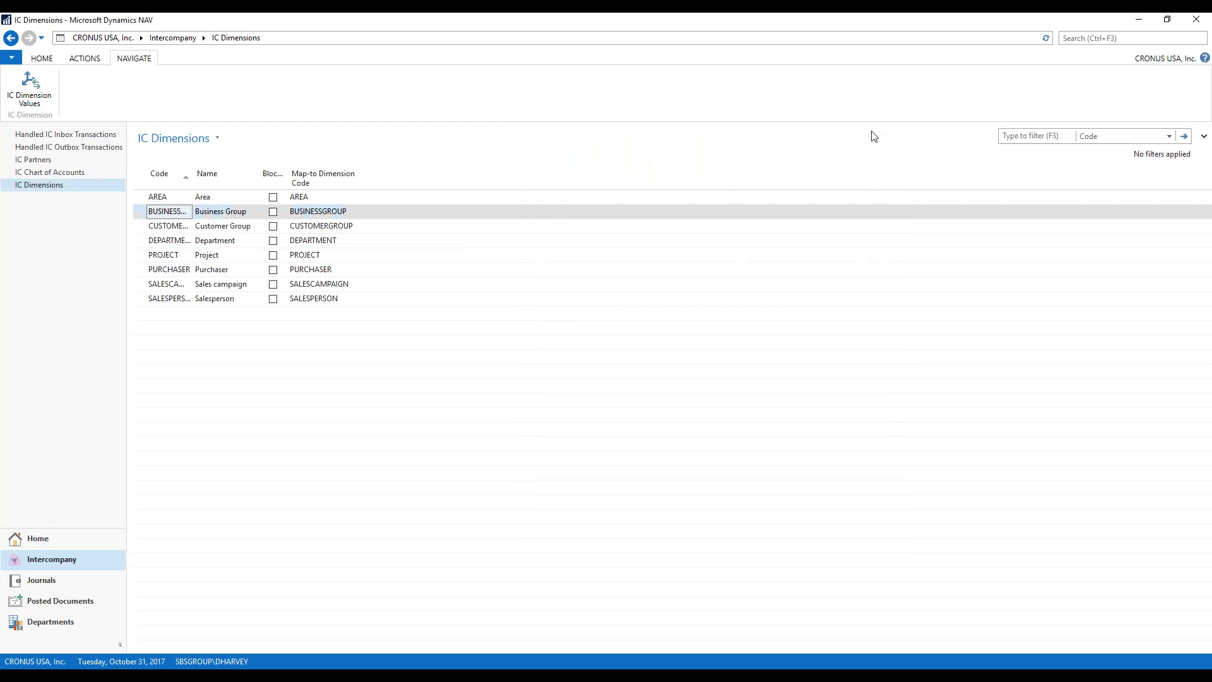
Open the G/L Account List from the mapped G/L account of Sales Tax Payable in the IC Chart of Accounts.
left_click(74, 174)
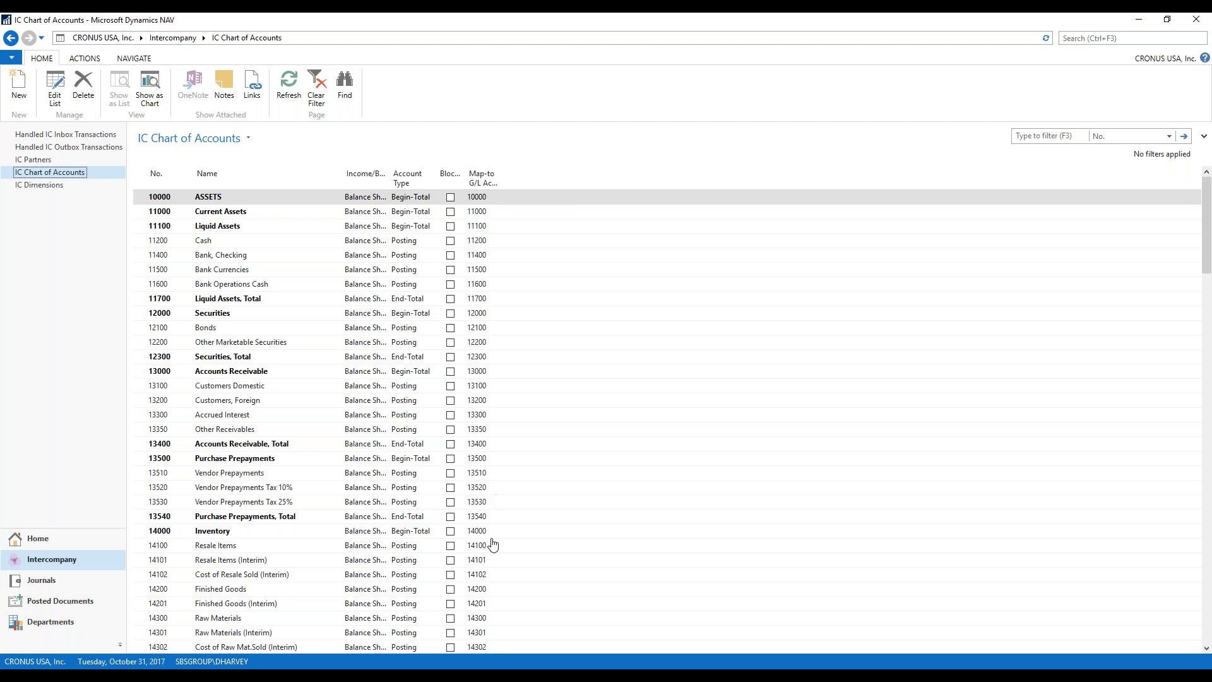
scroll(493, 540, "down", 15)
scroll(480, 543, "down", 2)
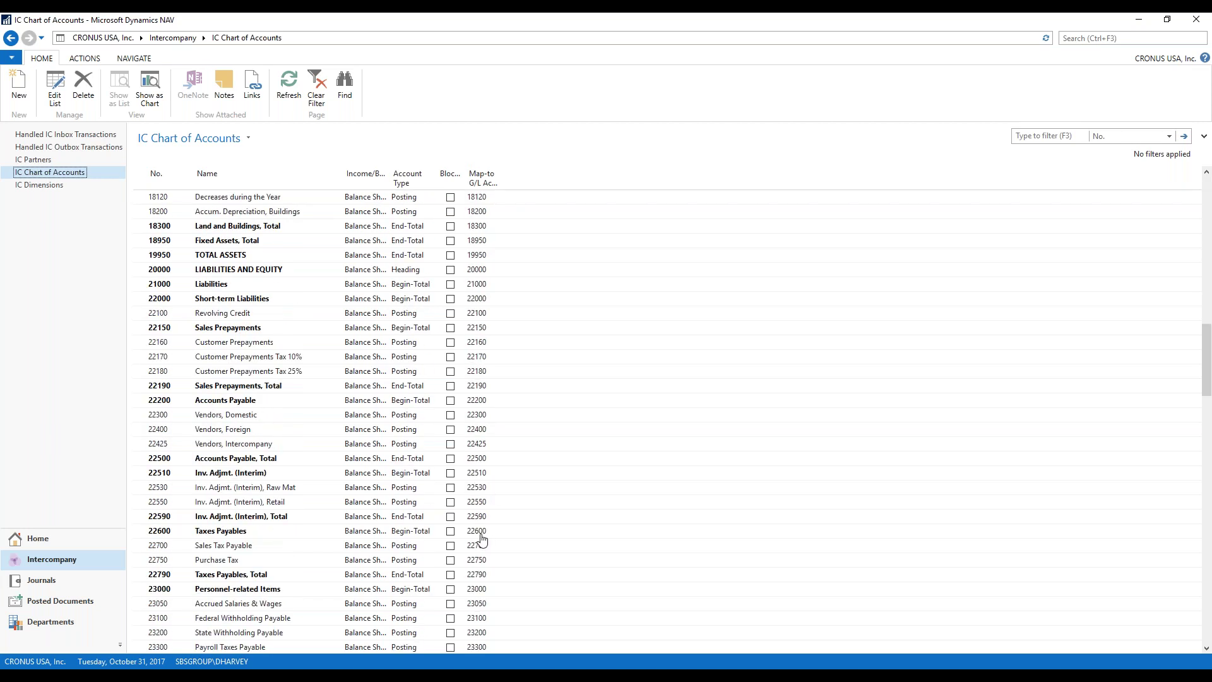
left_click(478, 550)
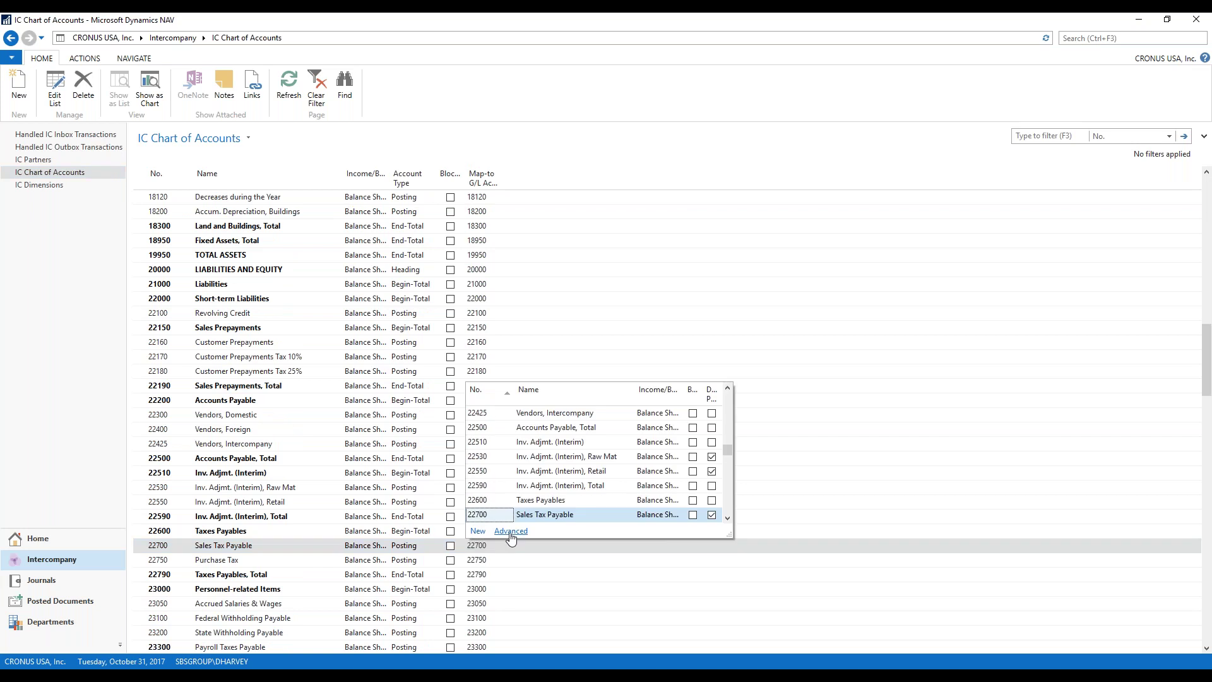
left_click(505, 532)
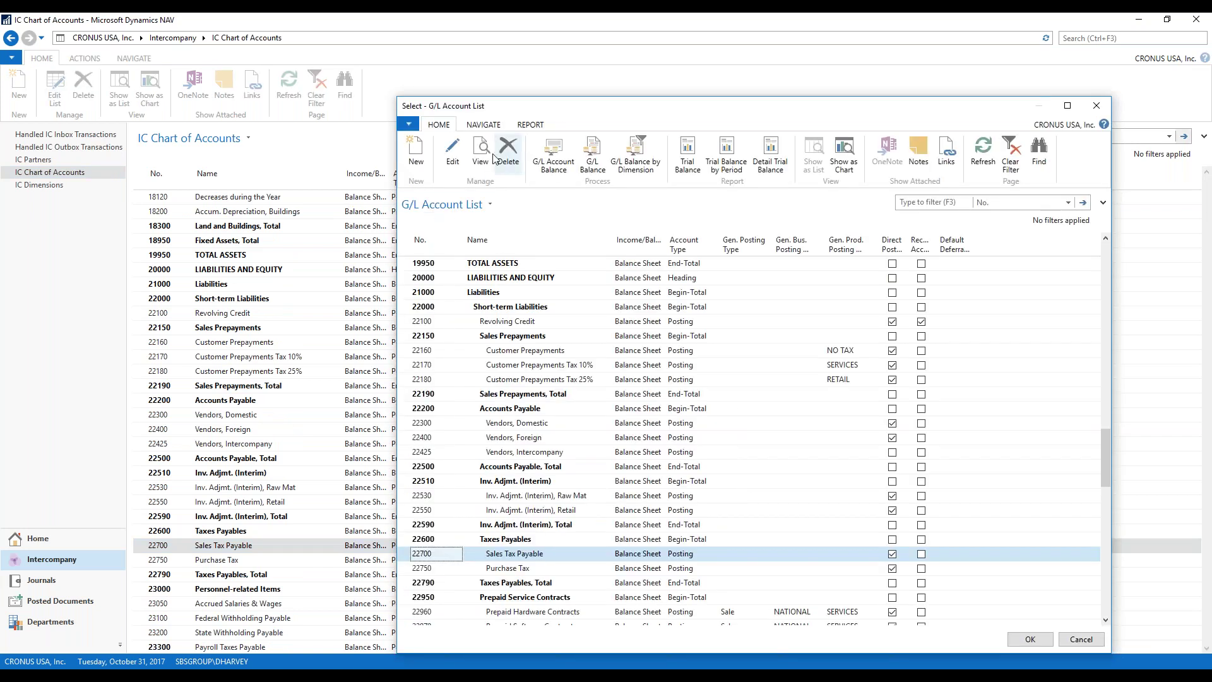
Examine the Default IC Partner G/L Acc. No. field on the Sales Tax Payable account card, and close the card and account list.
left_click(448, 155)
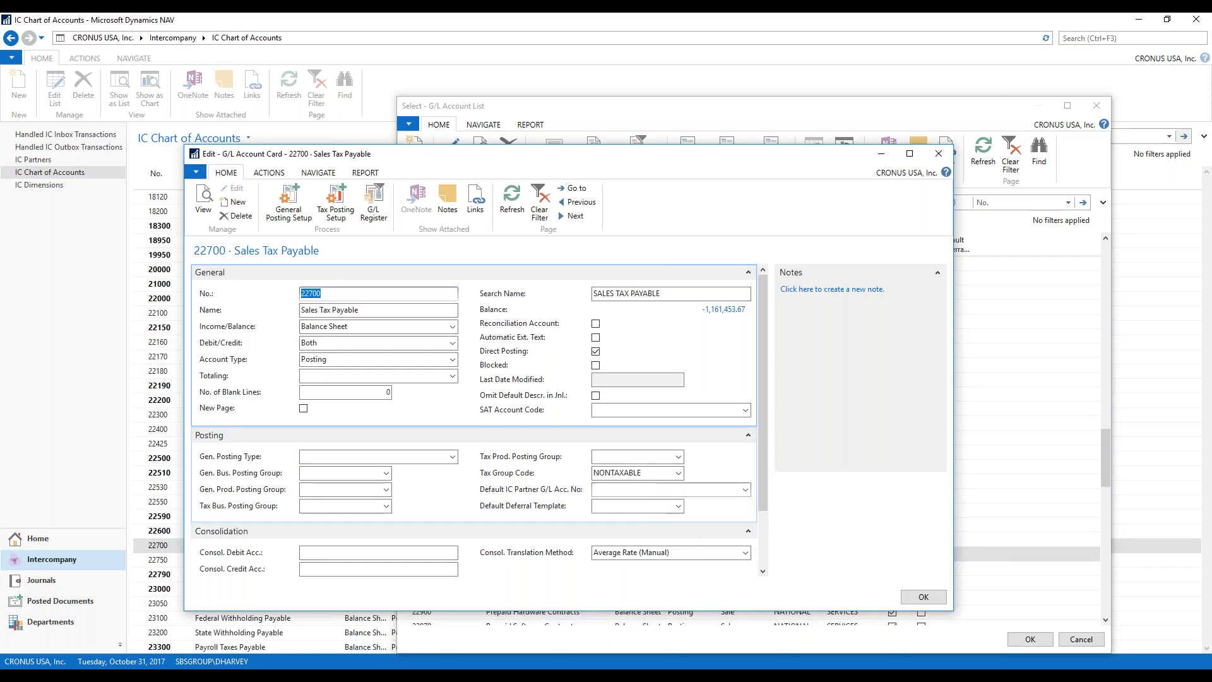
left_click(600, 490)
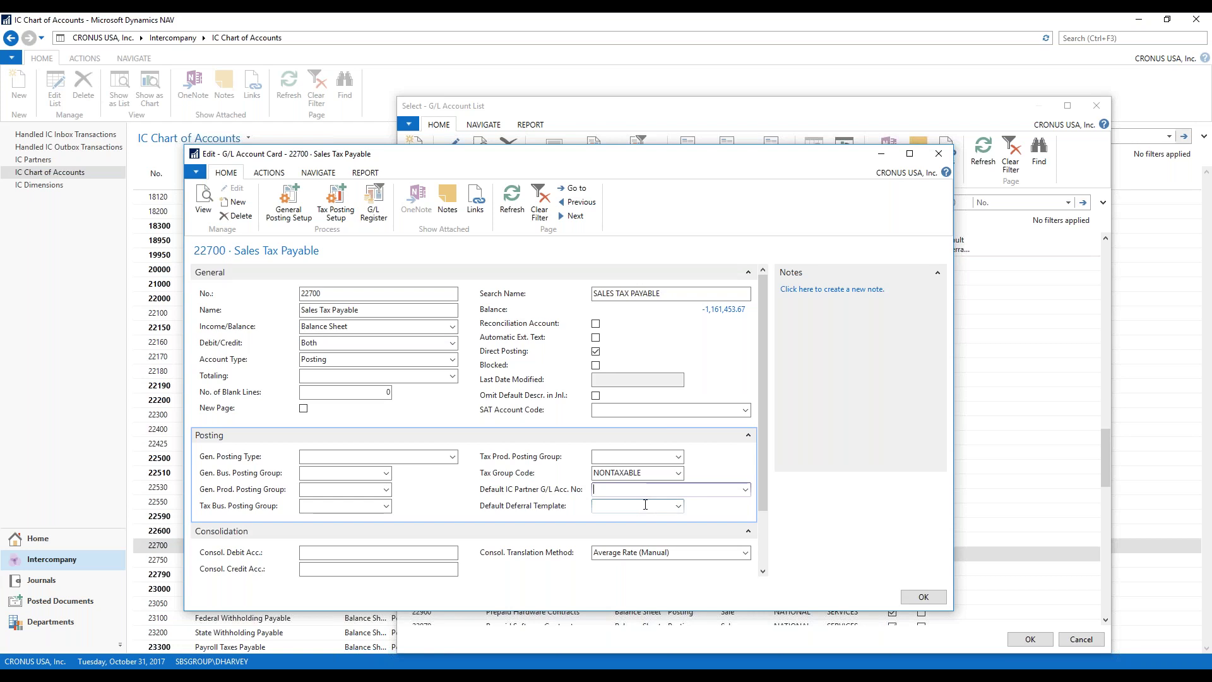
left_click(923, 597)
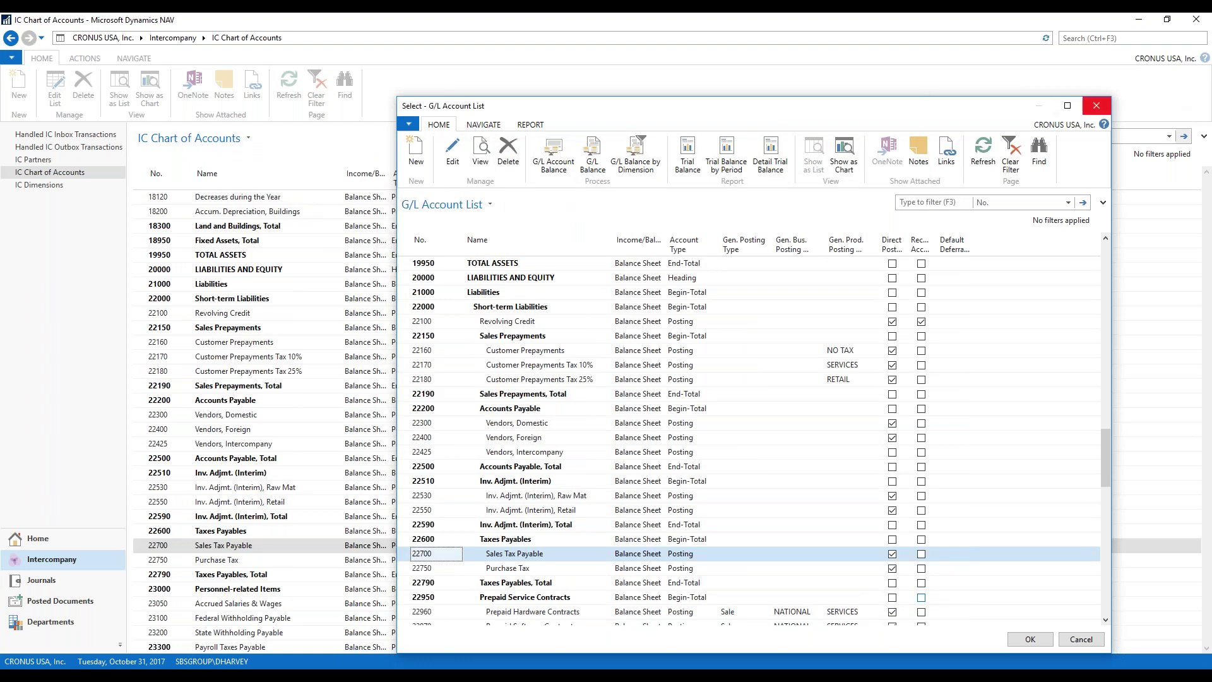
left_click(1098, 106)
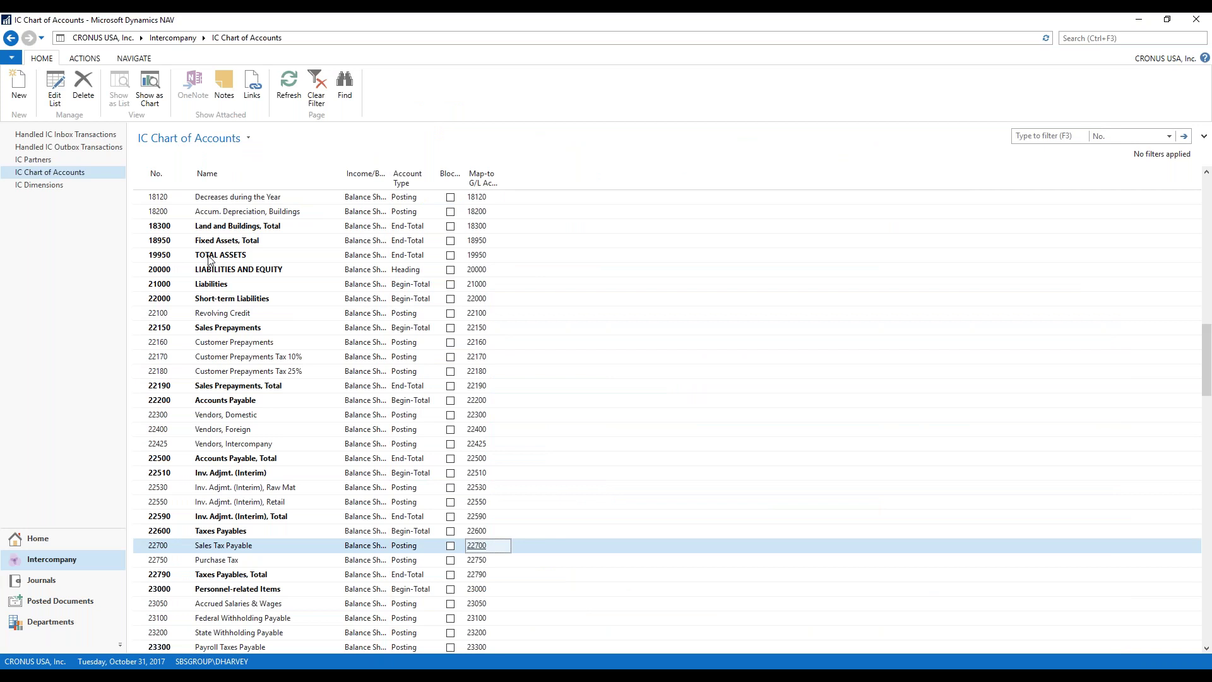
Revisit the IC Dimensions and open purchase invoice 1010 for AR Day Property Management for editing.
left_click(40, 187)
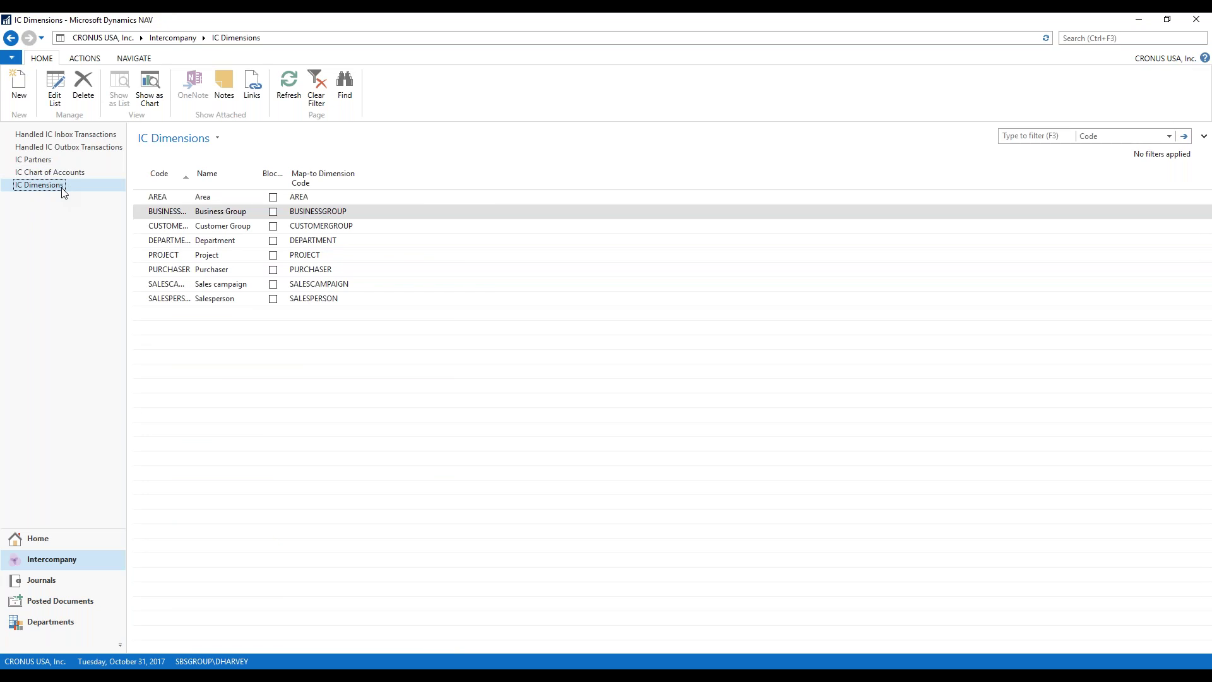
left_click(36, 540)
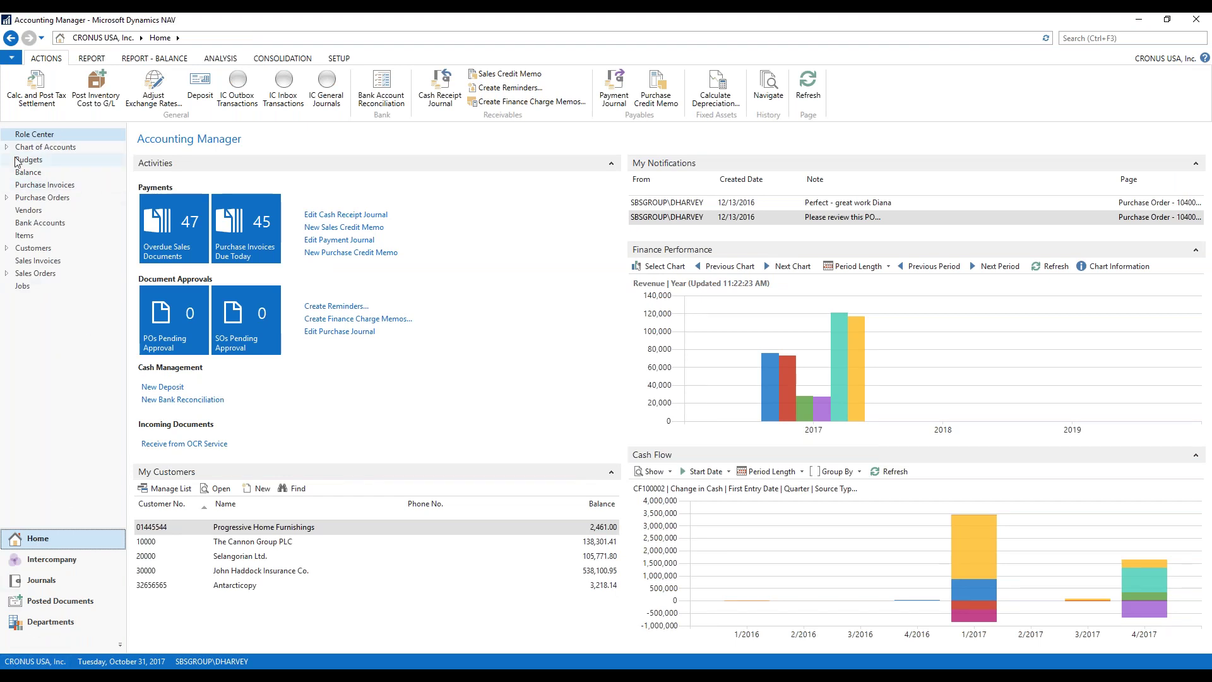
left_click(29, 186)
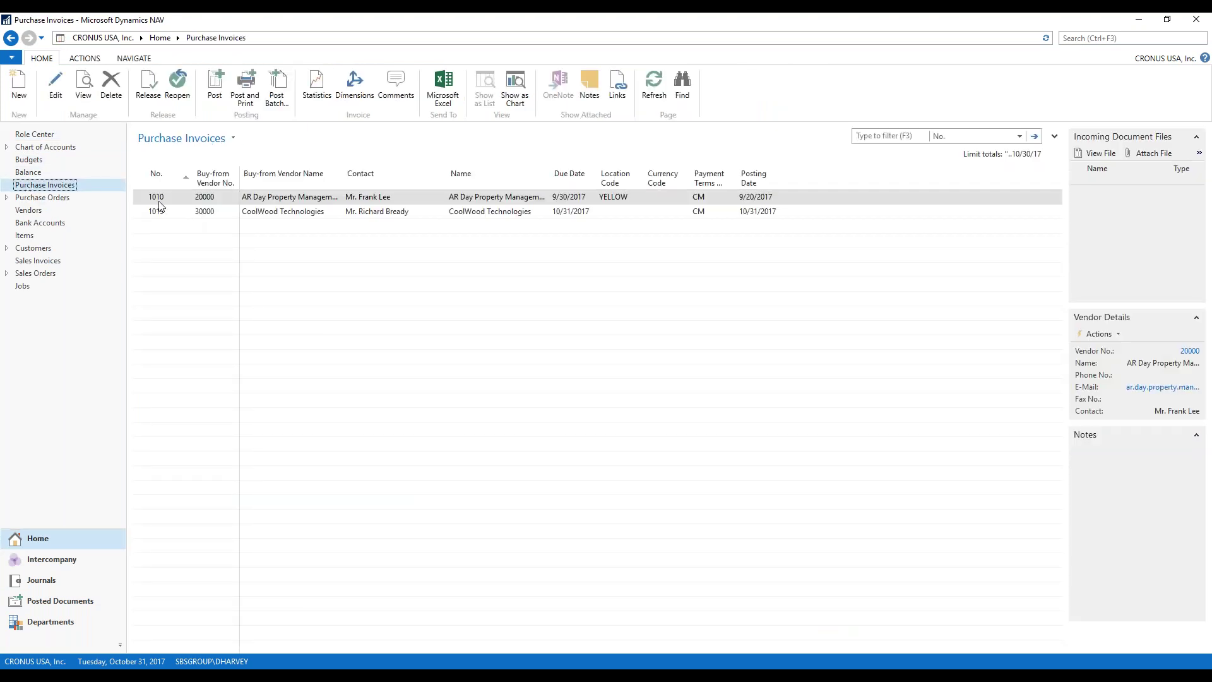
left_click(62, 92)
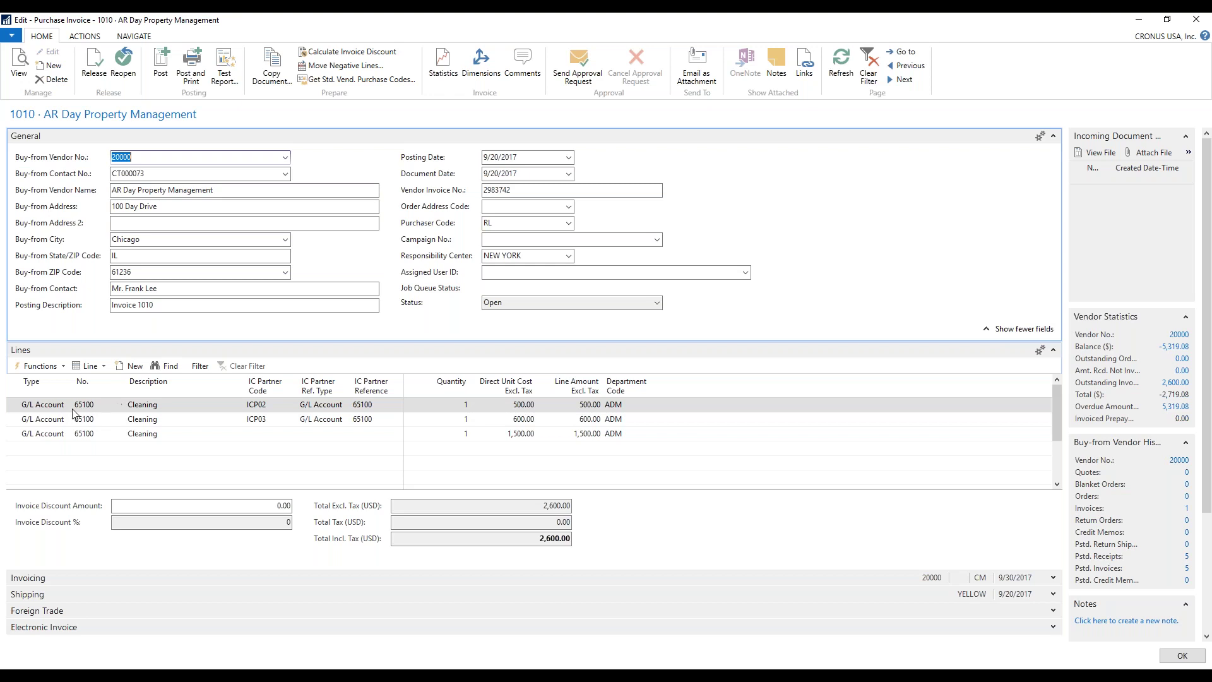
Check the IC Partner Code choices on the first Cleaning line, keeping ICP02.
left_click(291, 405)
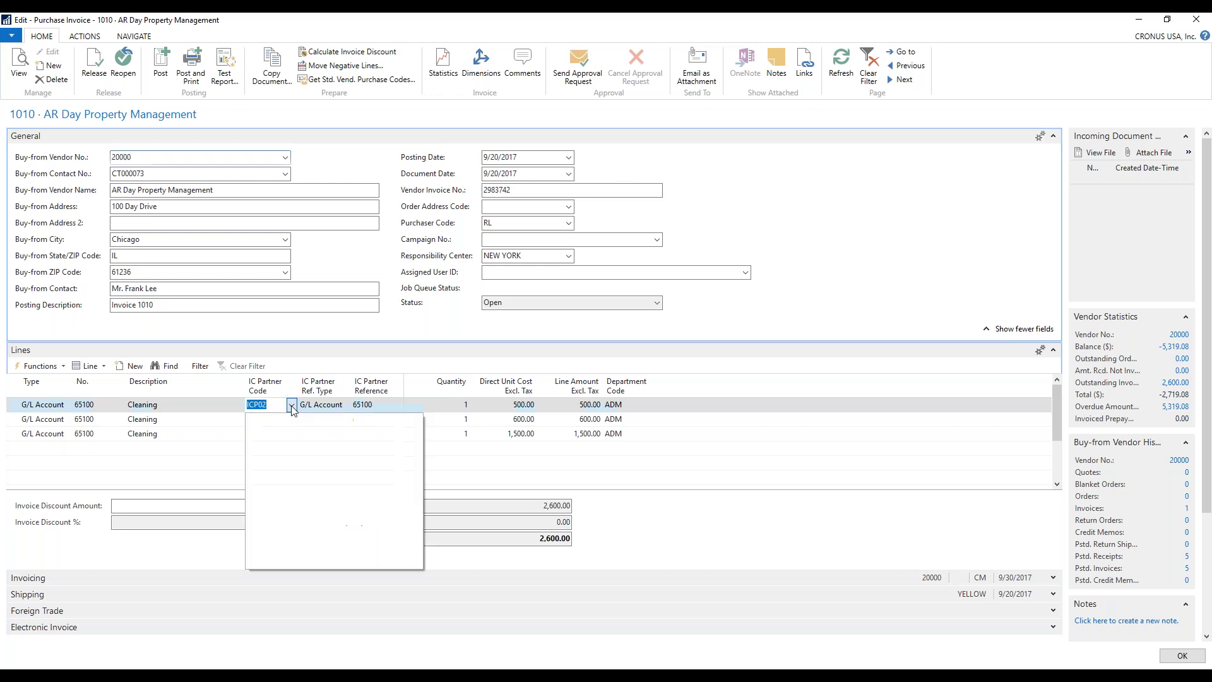
left_click(264, 404)
left_click(520, 410)
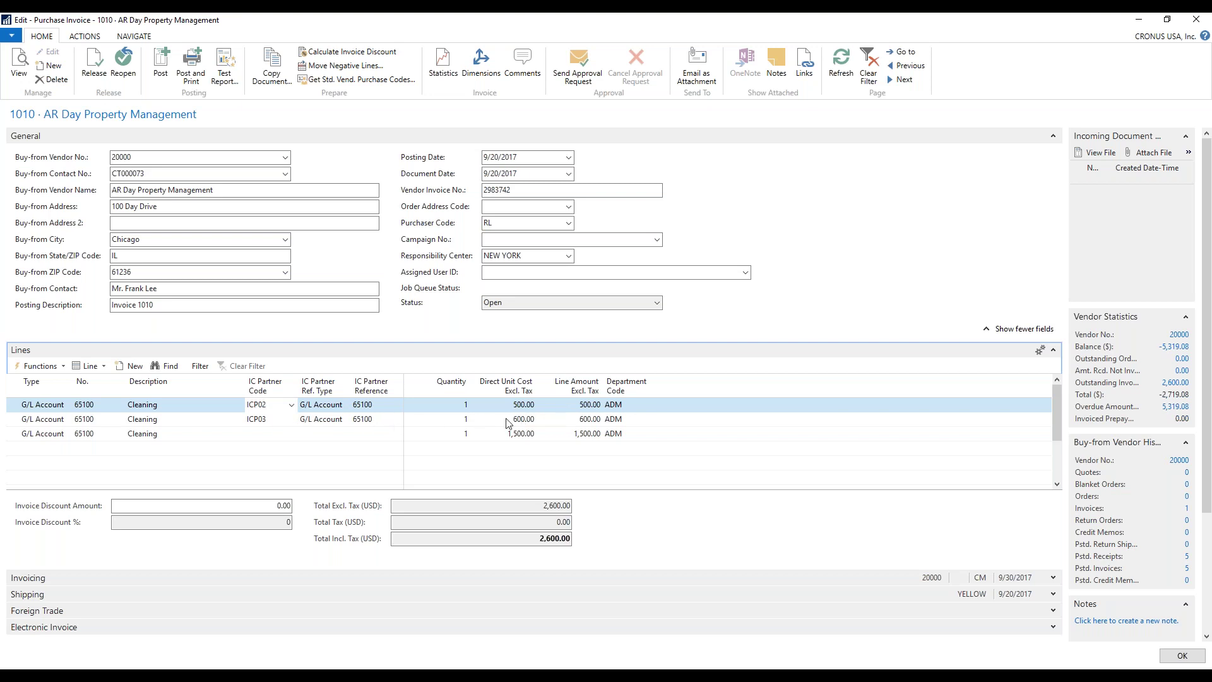
Examine the IC Partner References of the first two Cleaning lines and their IC G/L Account List, leaving the references at 65100.
left_click(379, 405)
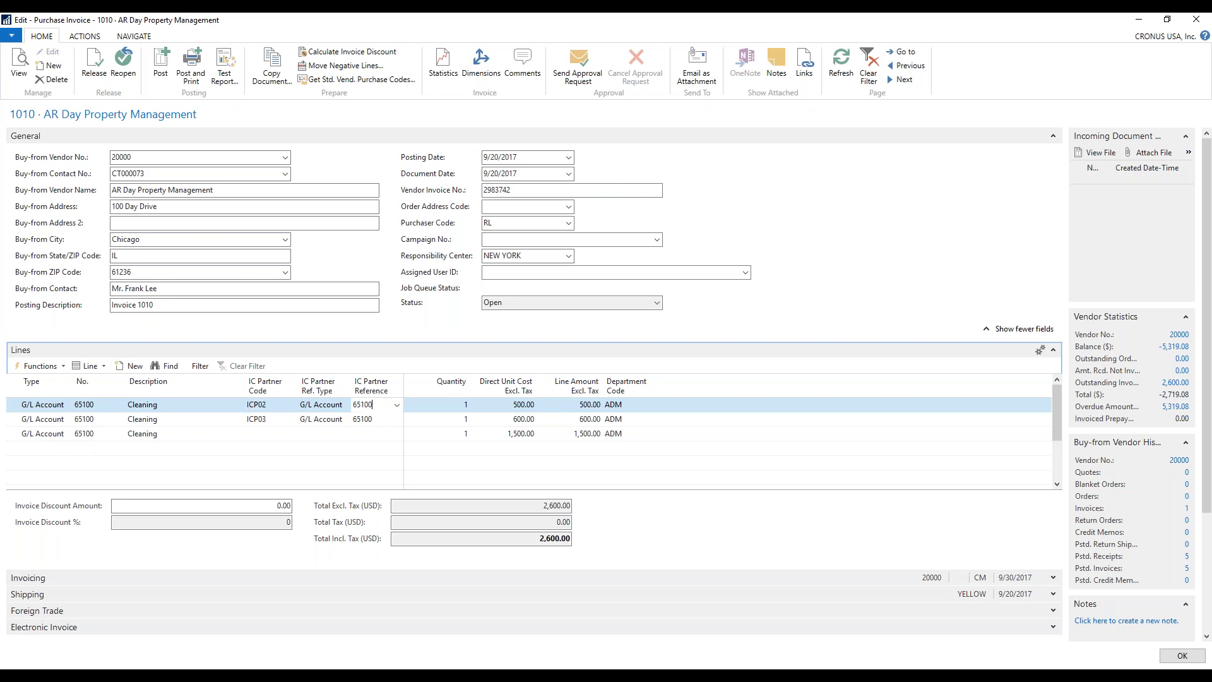
key("BackSpace")
left_click(367, 422)
left_click(366, 406)
left_click(377, 420)
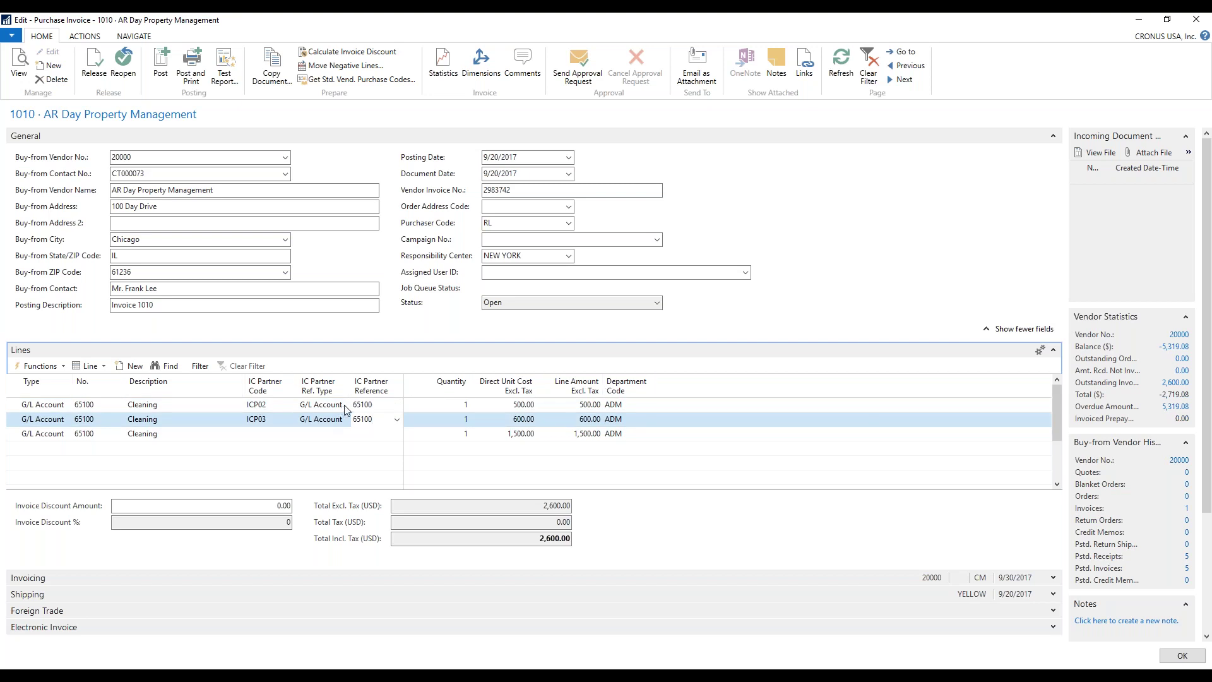
left_click(366, 404)
left_click(396, 405)
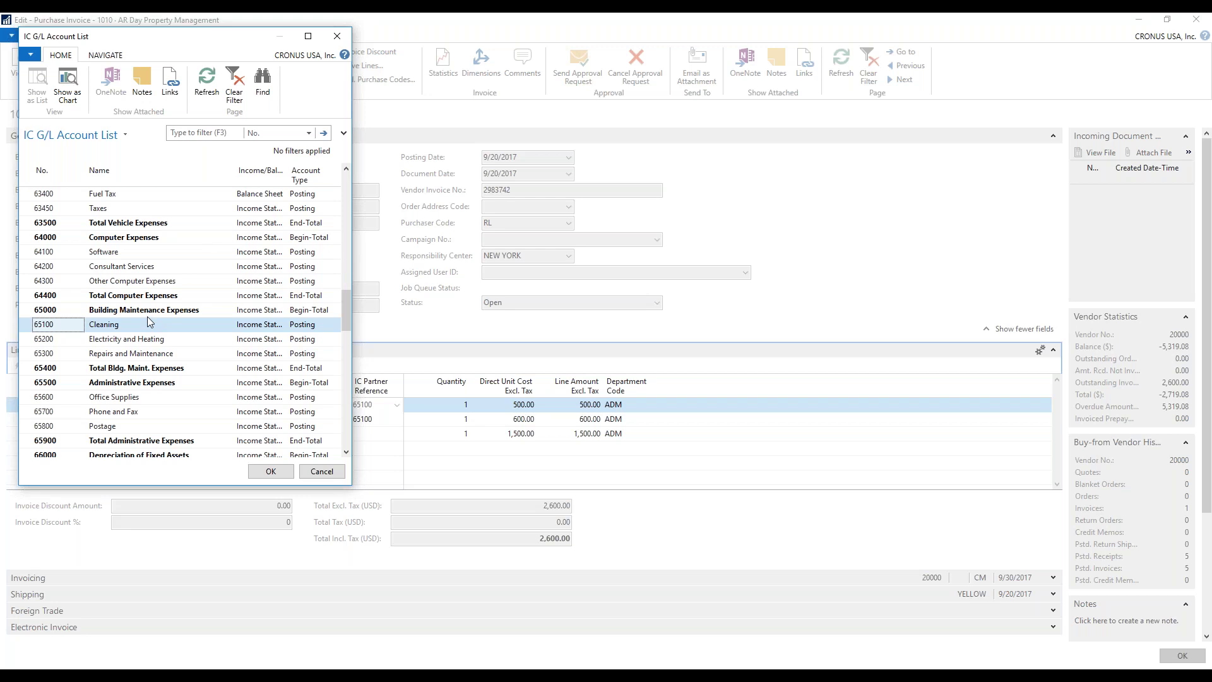
left_click(337, 36)
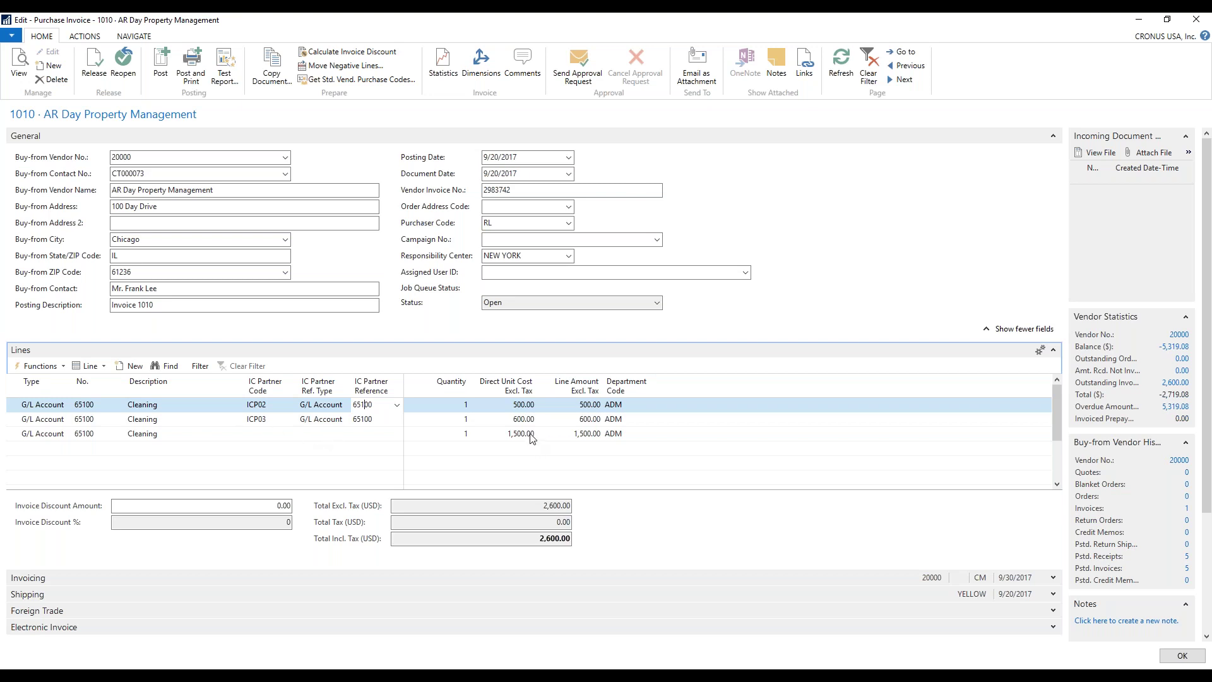
Post purchase invoice 1010 and review its general ledger entries through the newest G/L register.
left_click(162, 71)
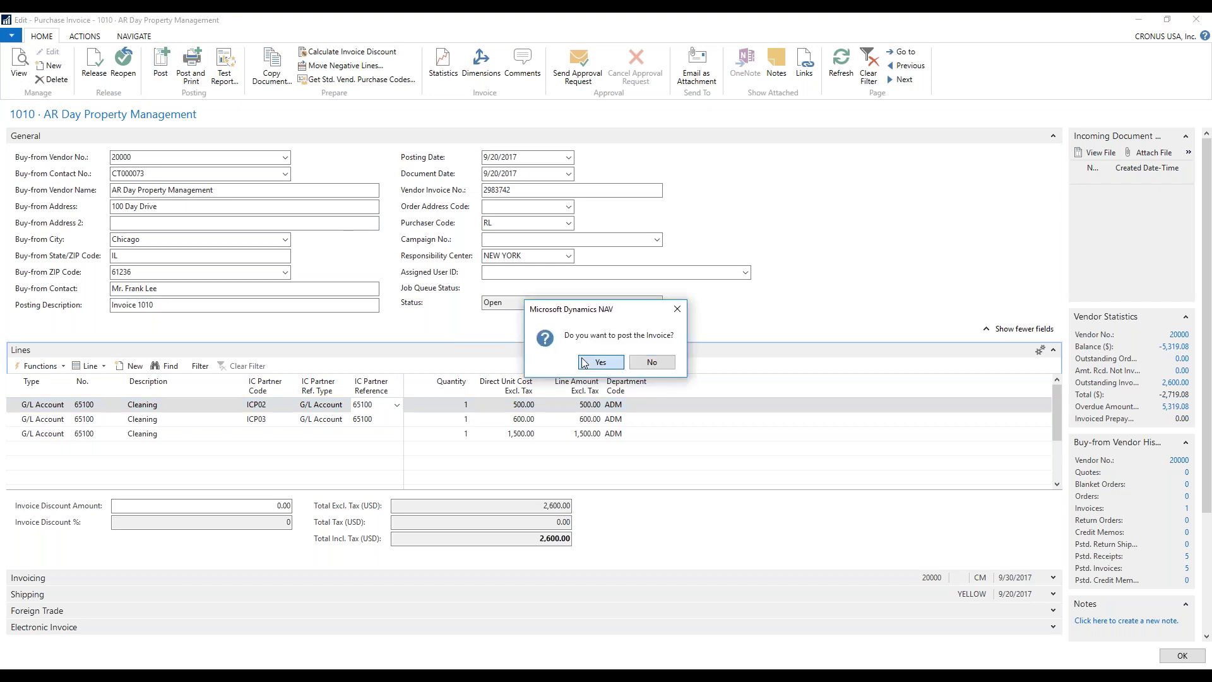
left_click(584, 362)
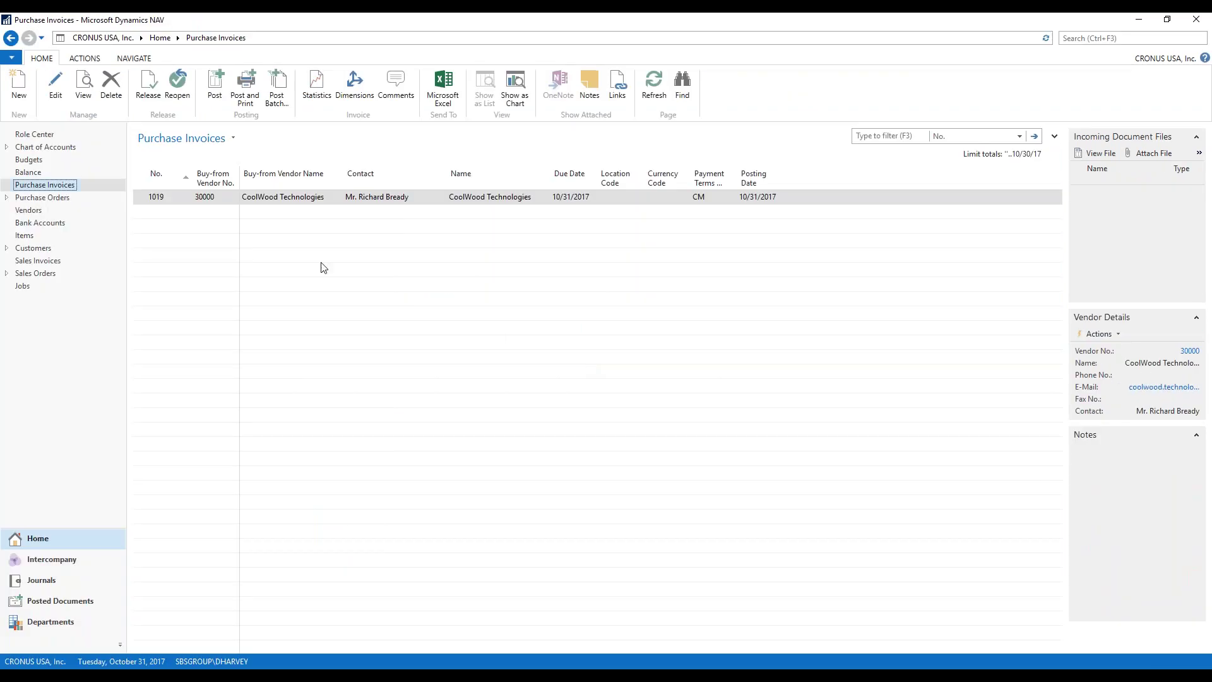
left_click(70, 600)
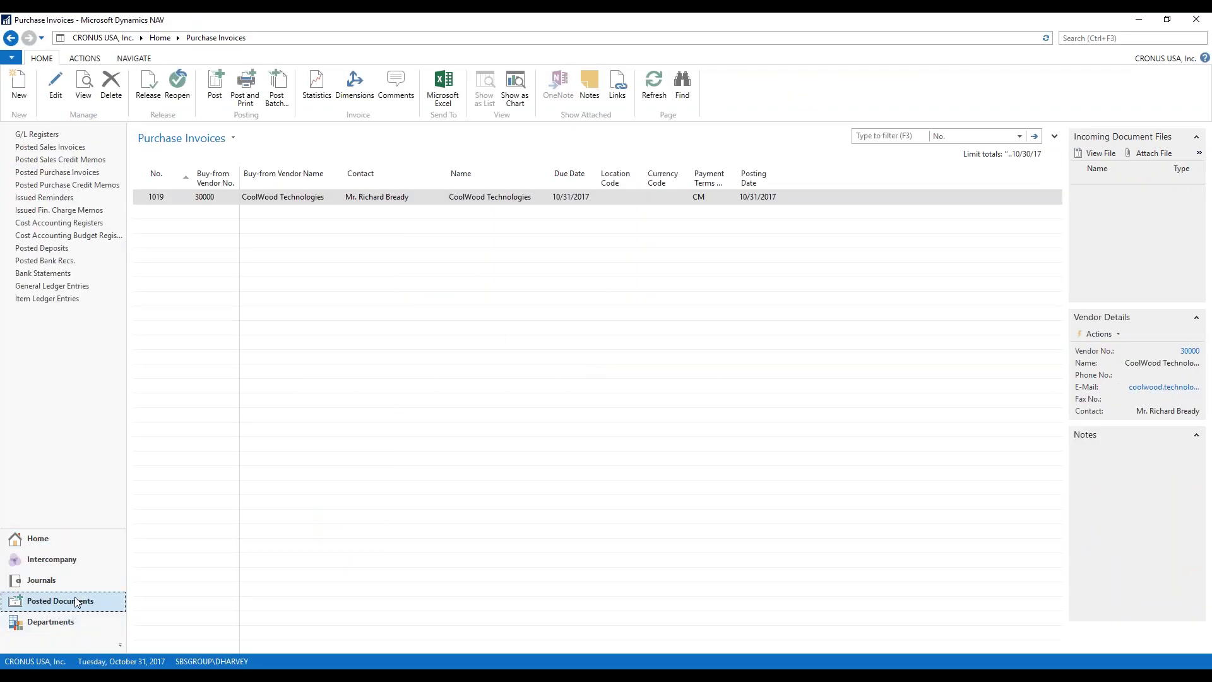
left_click(25, 135)
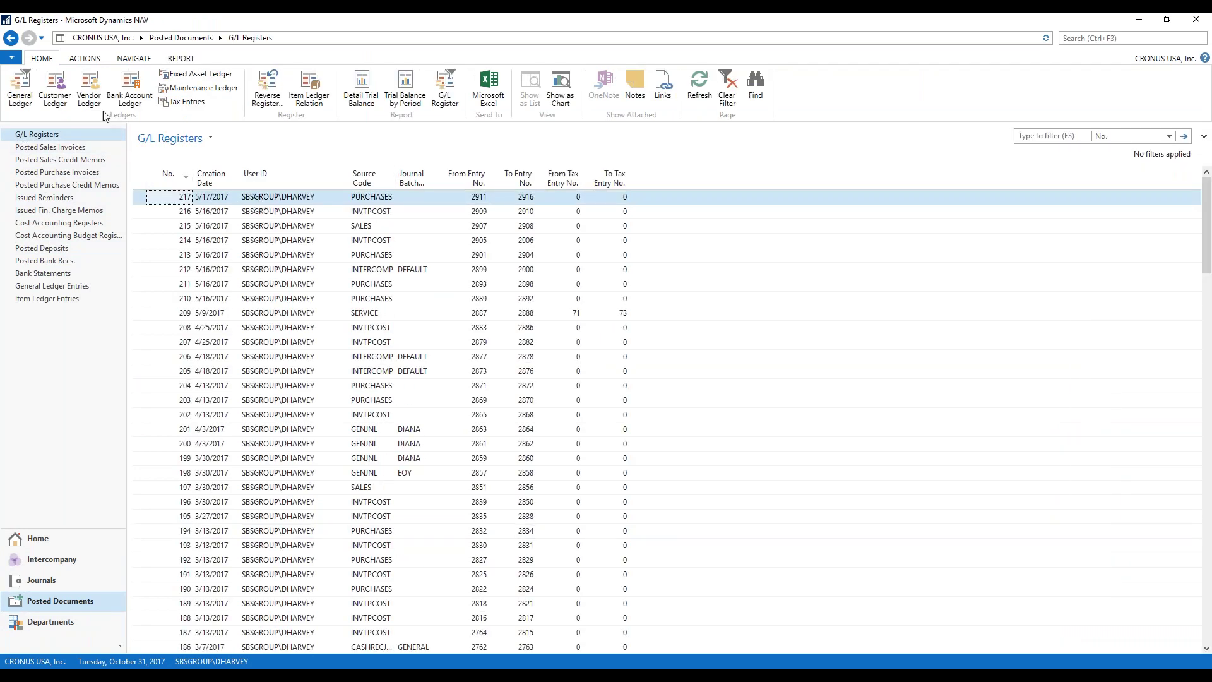
left_click(21, 89)
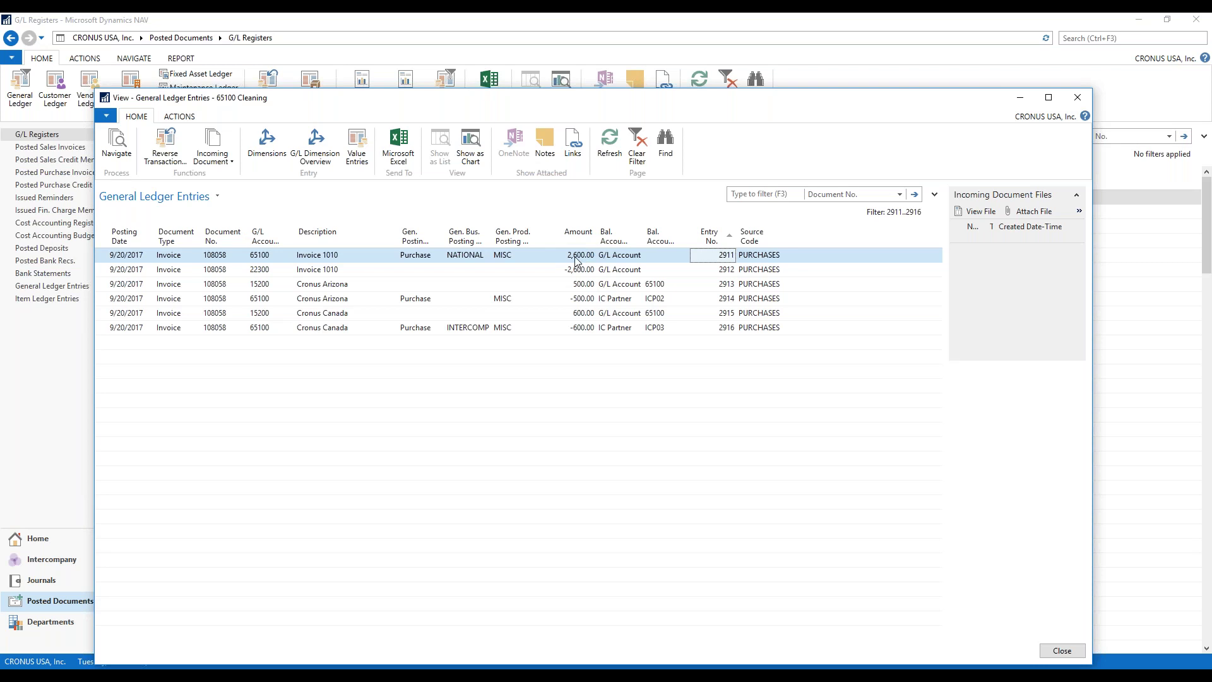
left_click(1071, 651)
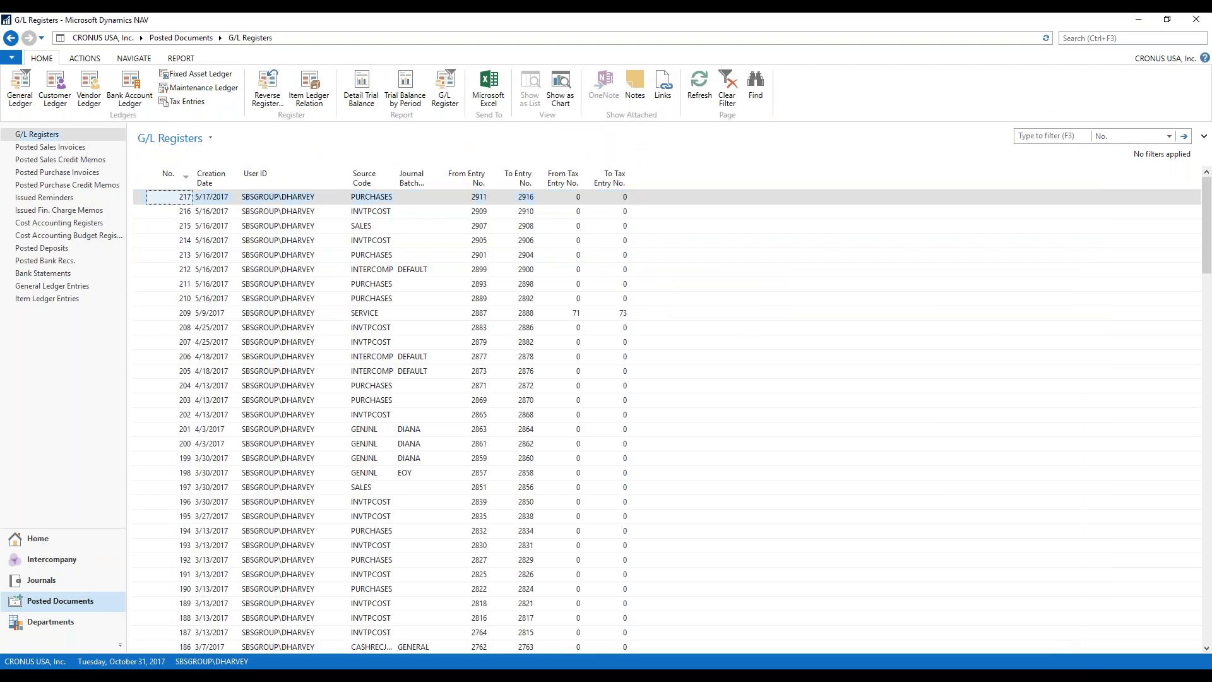
Filter the Chart of Accounts to account No. 65100.
left_click(41, 540)
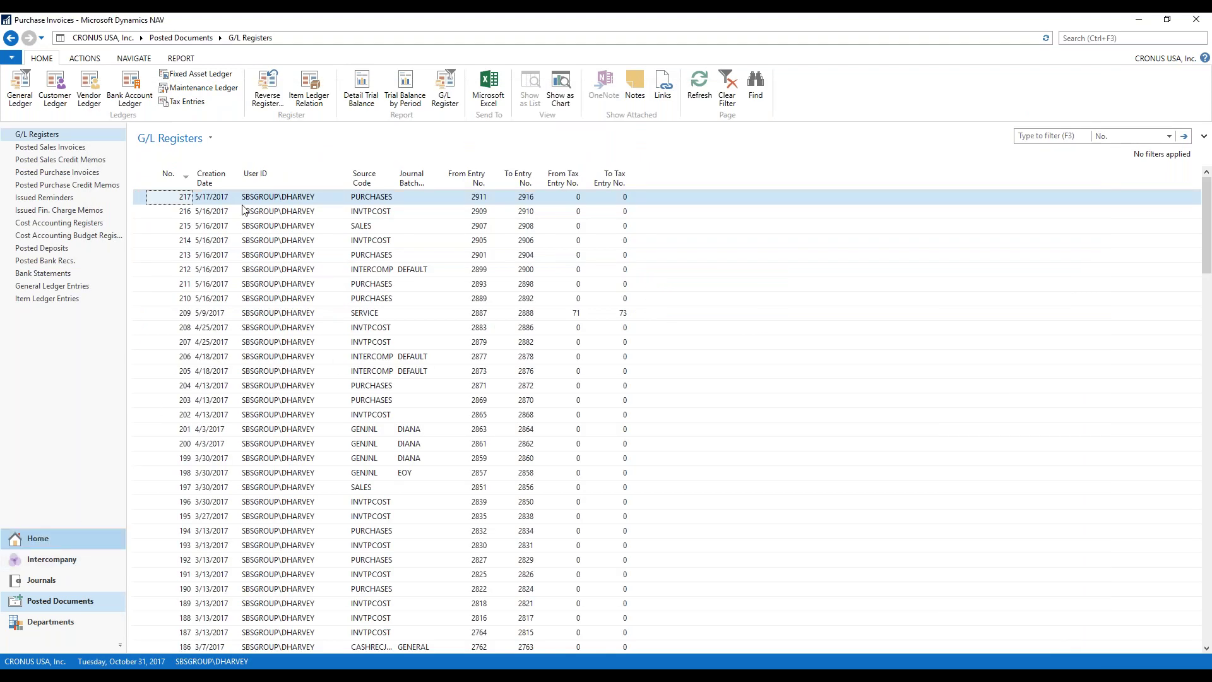
left_click(63, 147)
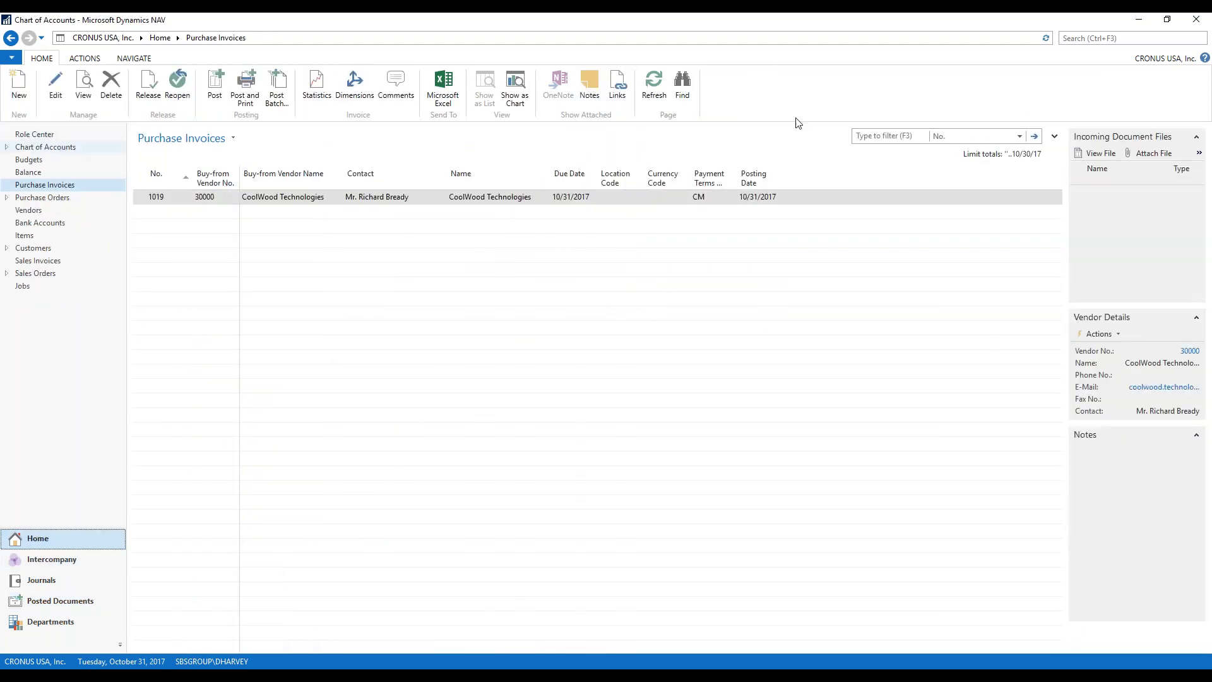
left_click(902, 139)
type("65100")
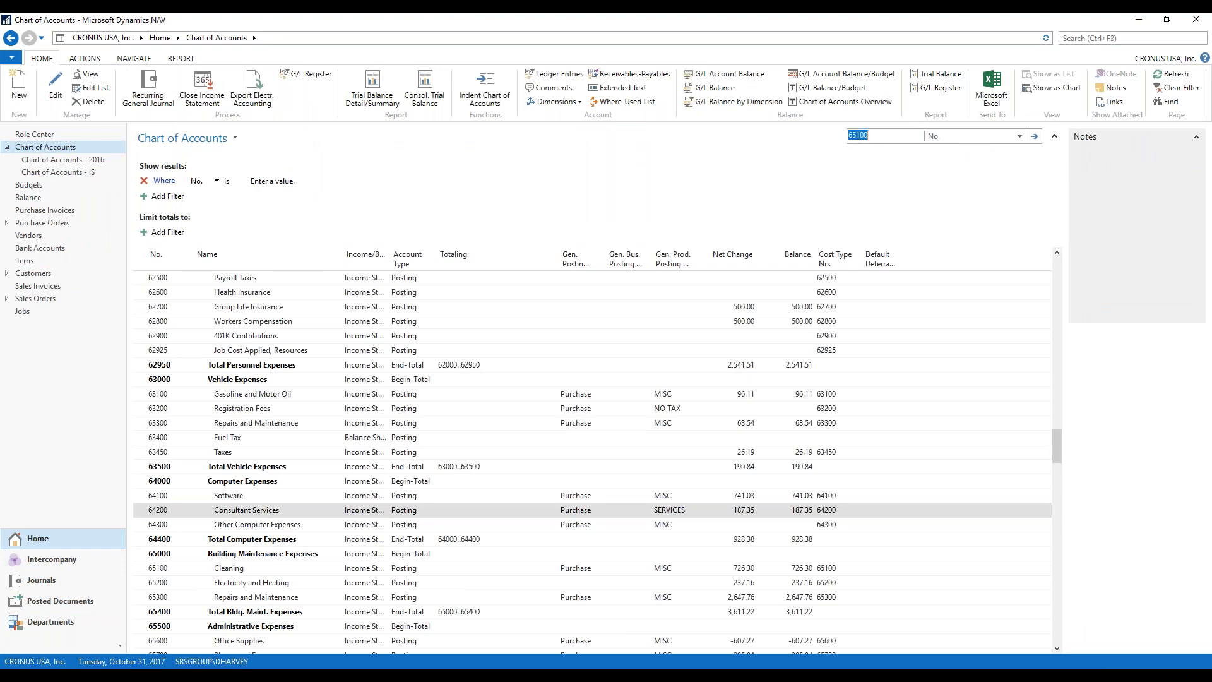
key("Return")
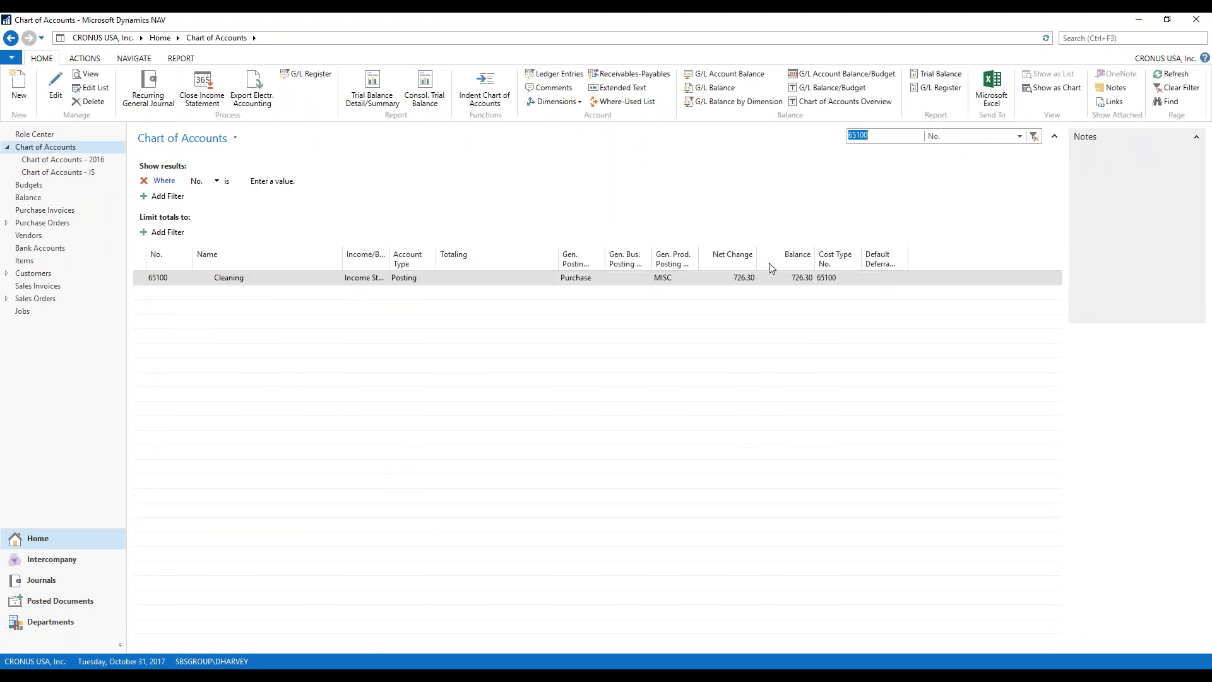
Review the ledger entries behind the Cleaning account's balance, filtered to the document number of Invoice 1010, and close them.
left_click(799, 280)
left_click(800, 279)
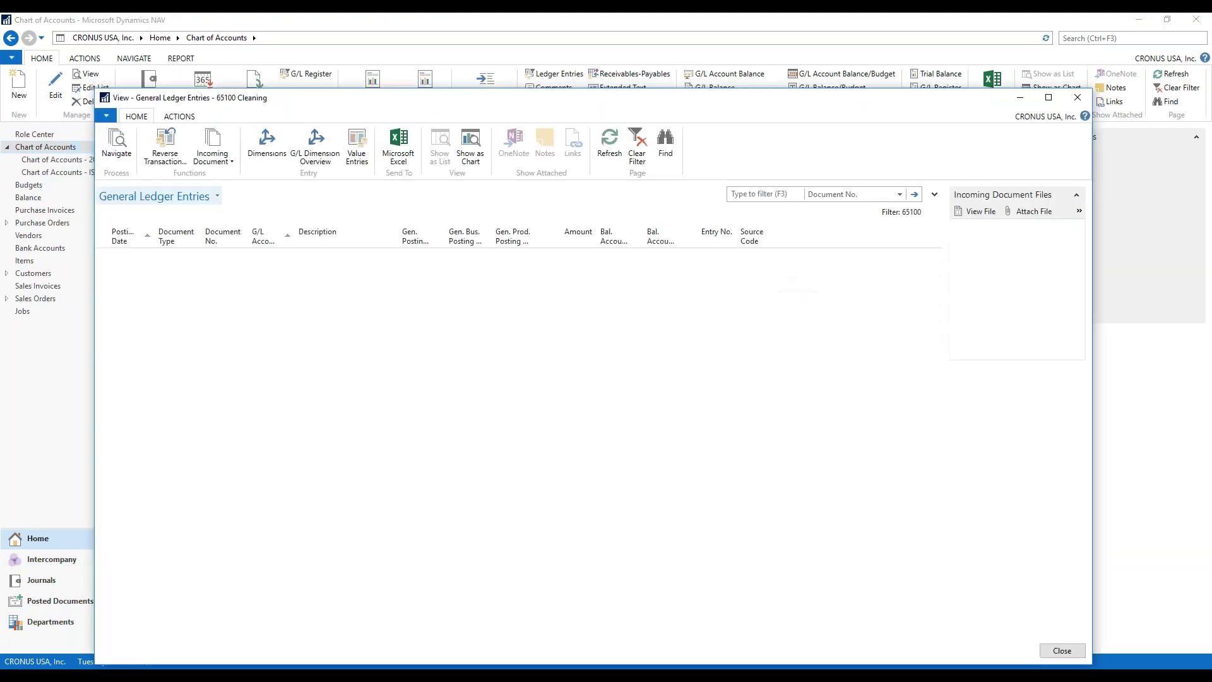
scroll(410, 447, "down", 15)
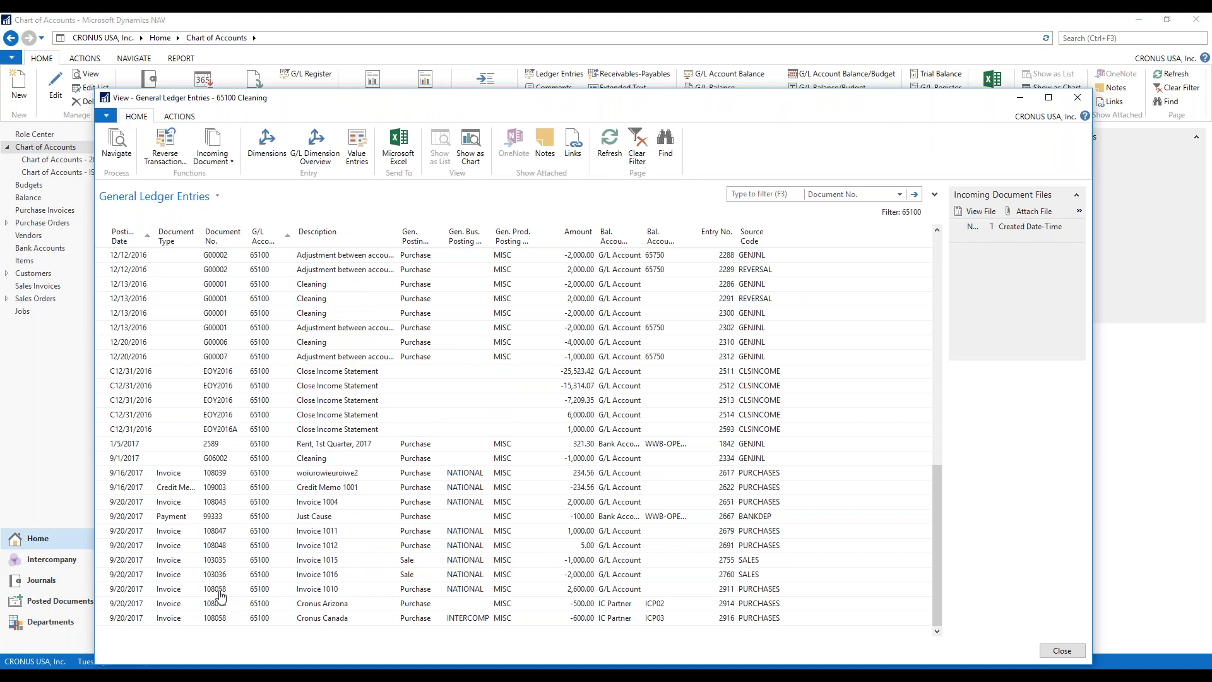
right_click(221, 591)
left_click(277, 558)
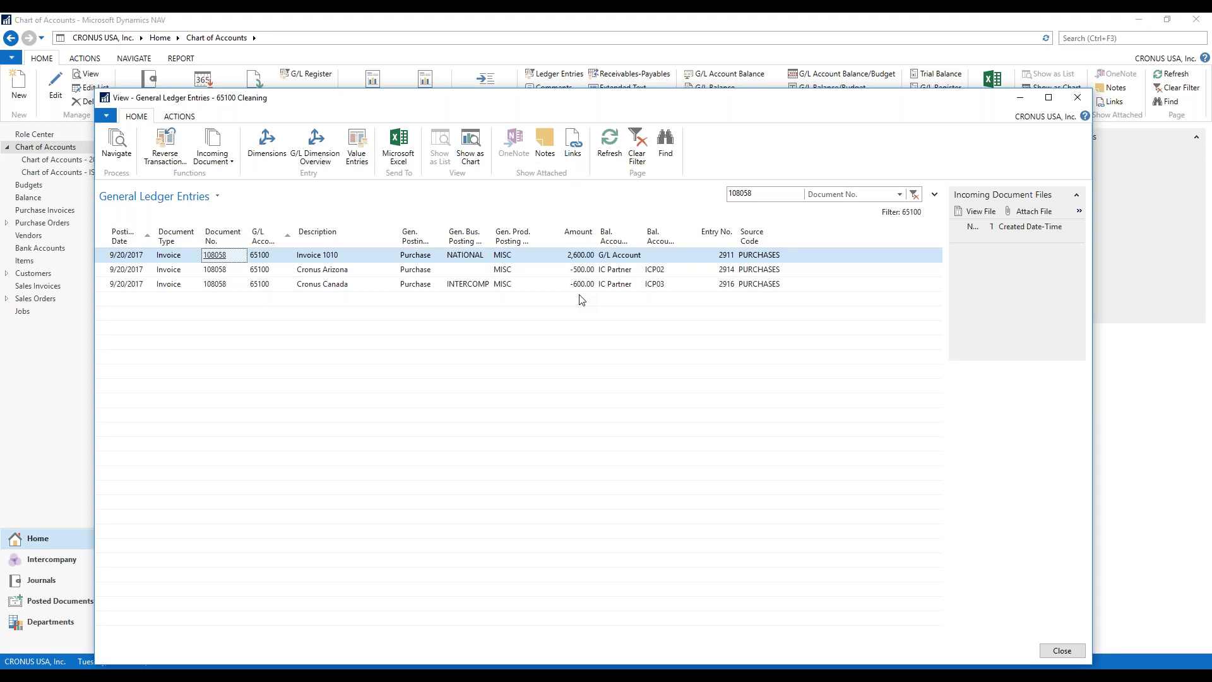
left_click(1075, 99)
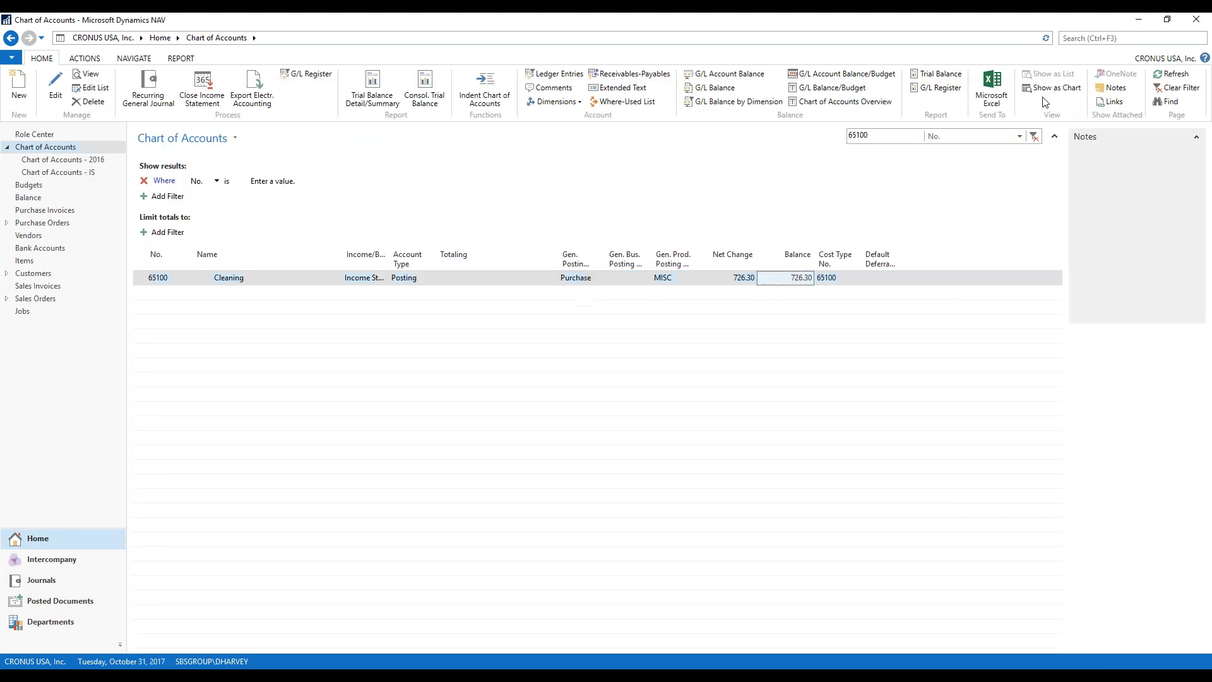
Open purchase invoice 1019 for CoolWood Technologies, check its IC partner line, and post the invoice.
left_click(63, 212)
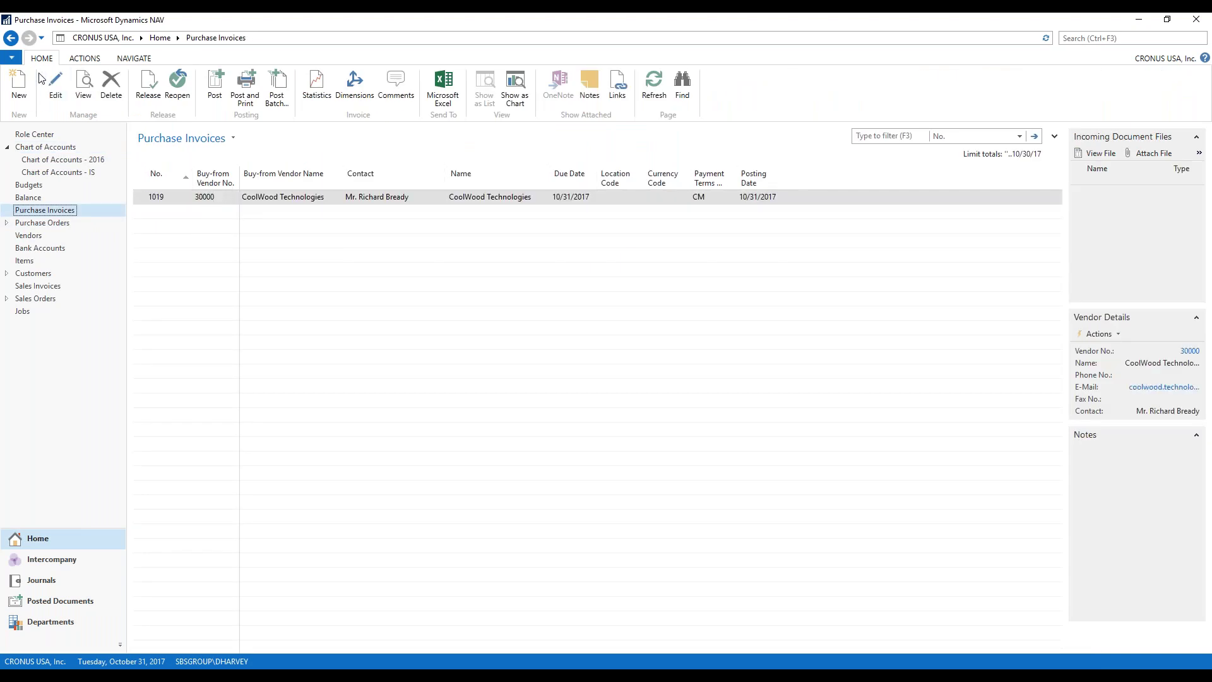
left_click(56, 86)
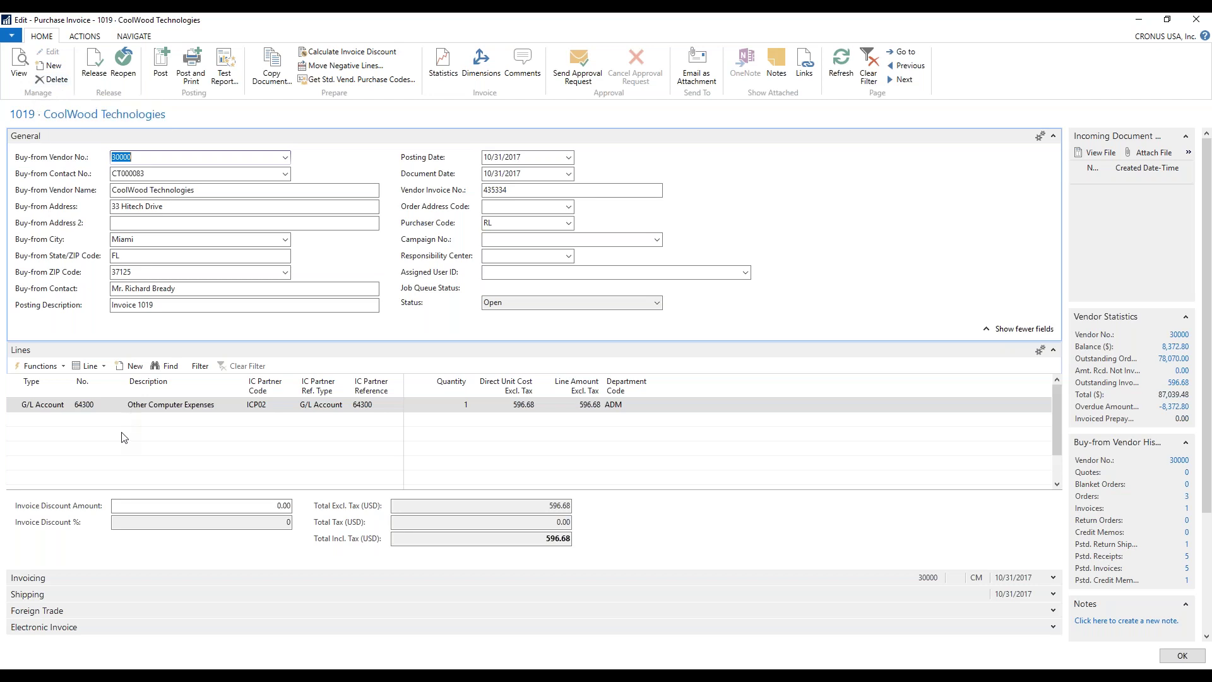
left_click(358, 410)
left_click(161, 63)
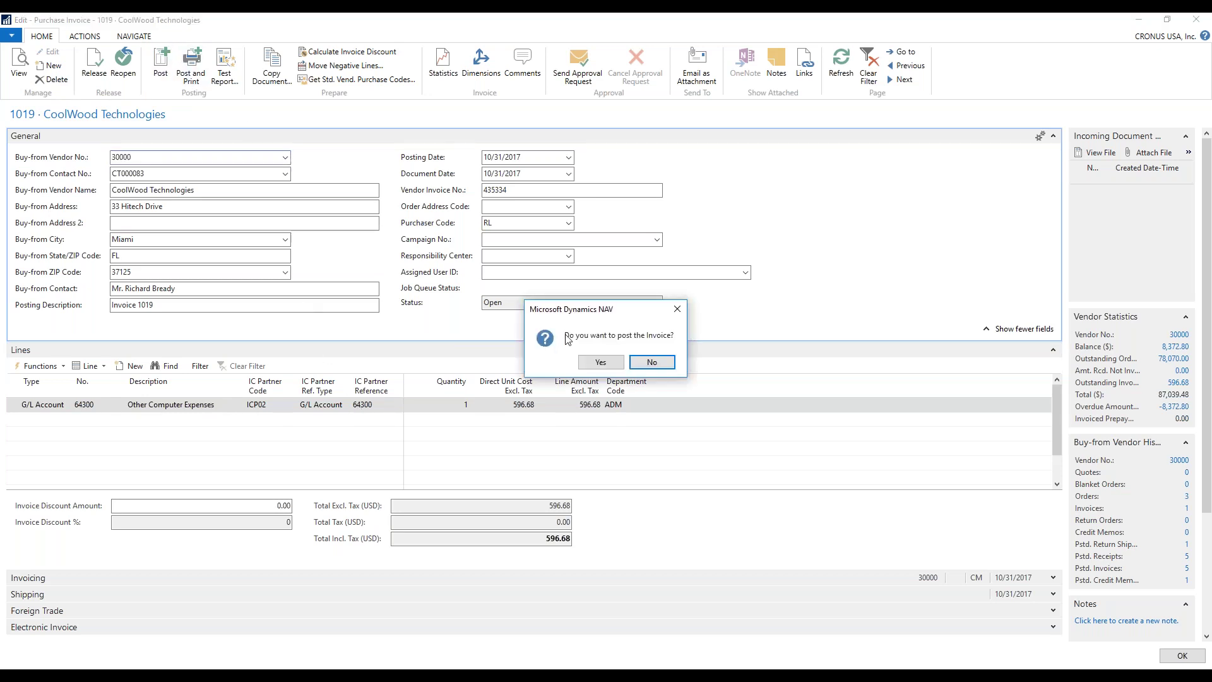
left_click(597, 363)
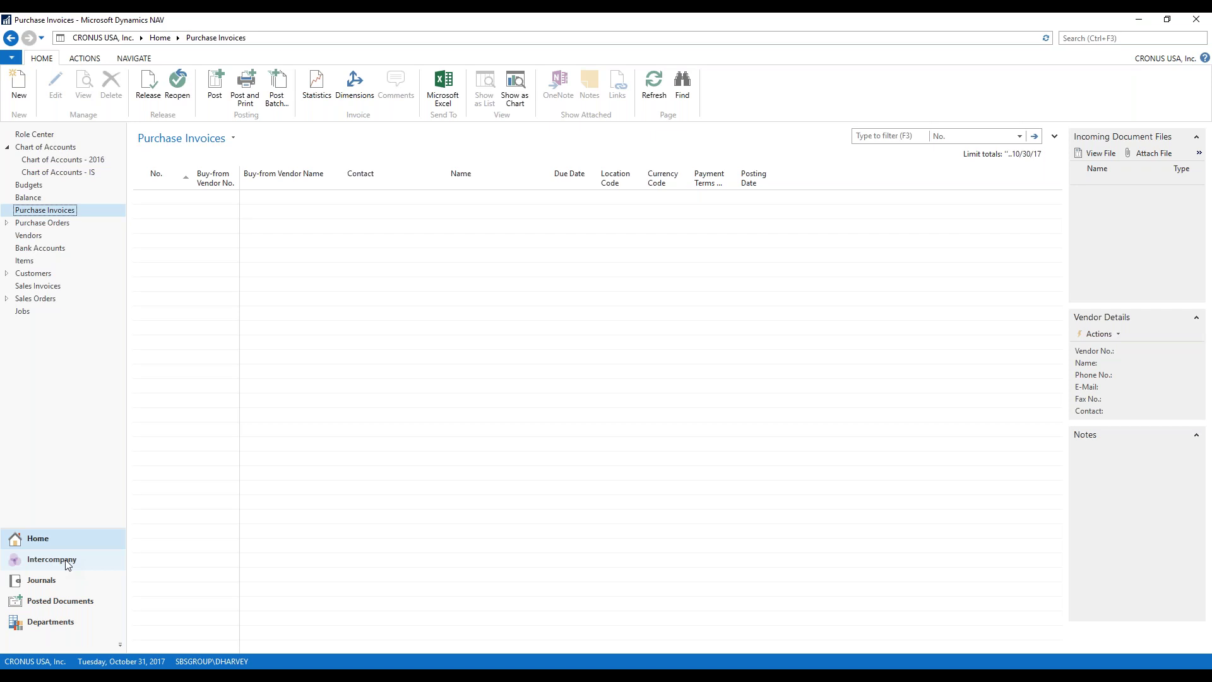
Open the IC Outbox Transactions from the Role Center and review the journal line details of the first ICP02 transaction.
left_click(31, 135)
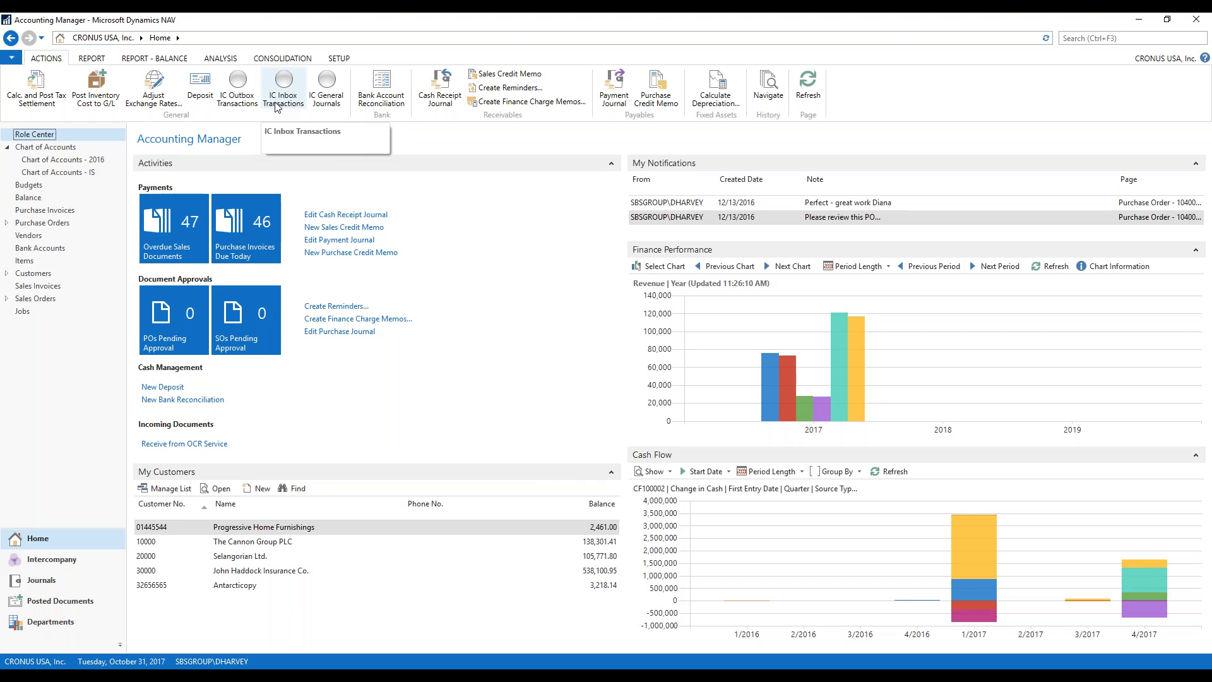
left_click(238, 92)
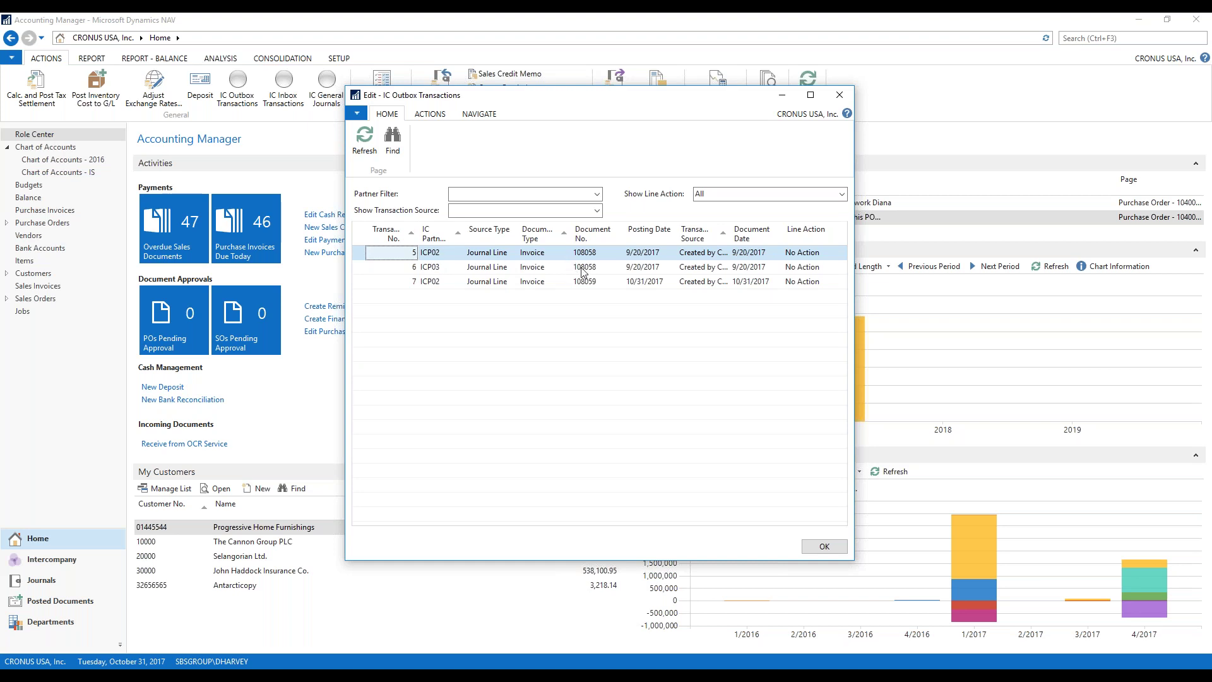
left_click(443, 117)
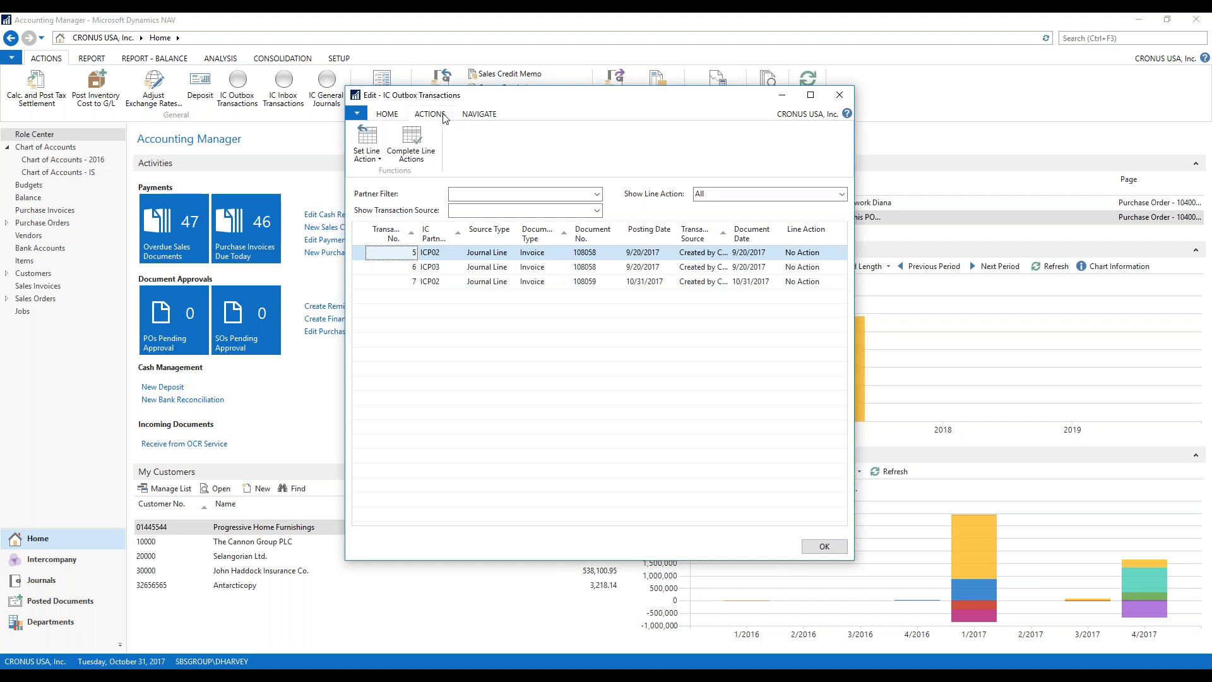
left_click(480, 115)
left_click(365, 142)
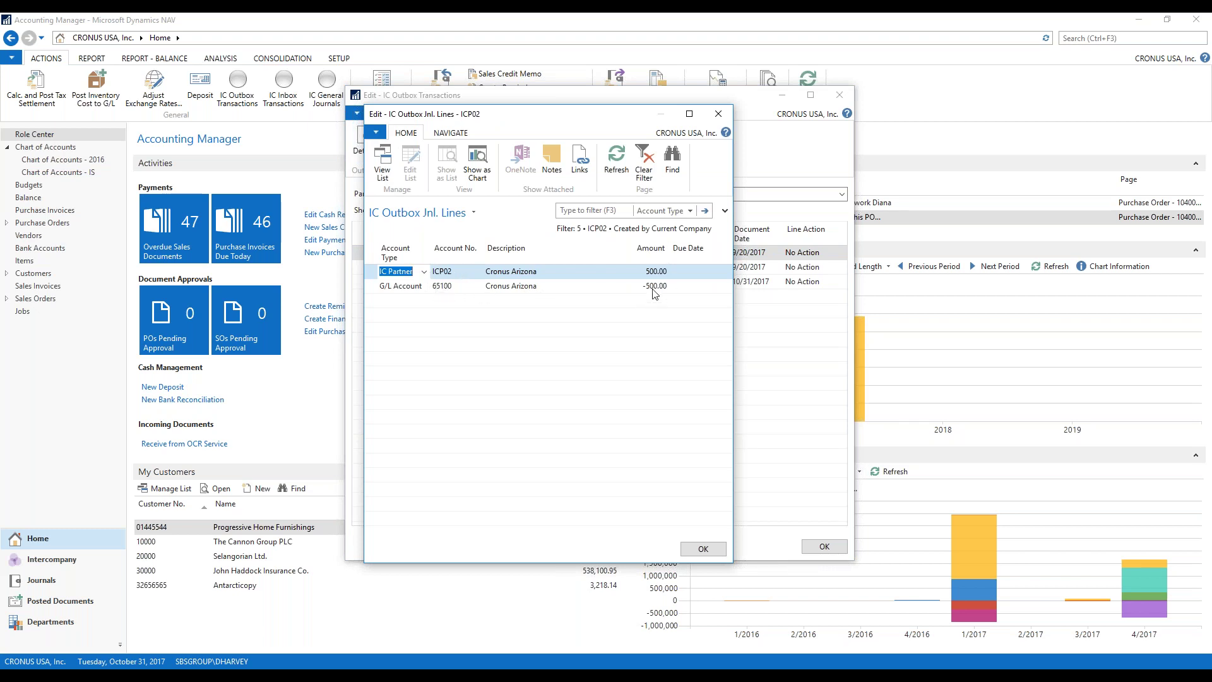
left_click(718, 113)
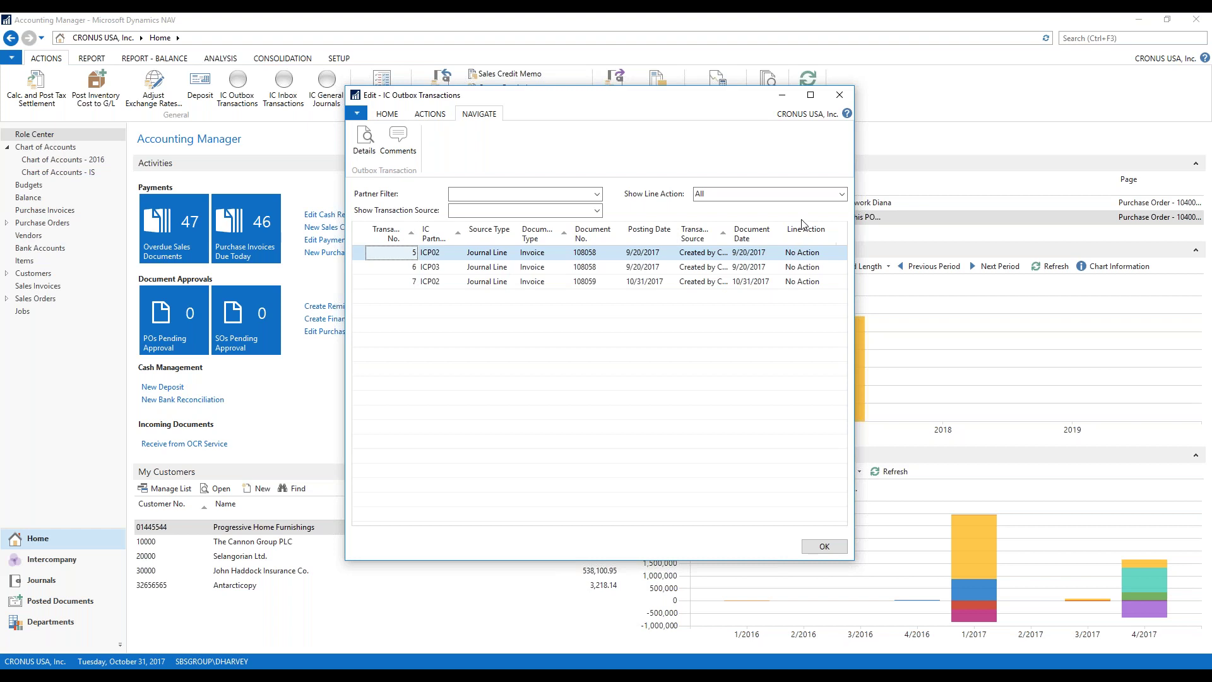
Set the line action of all three IC outbox transactions to Send to IC Partner.
left_click(430, 115)
left_click(358, 237)
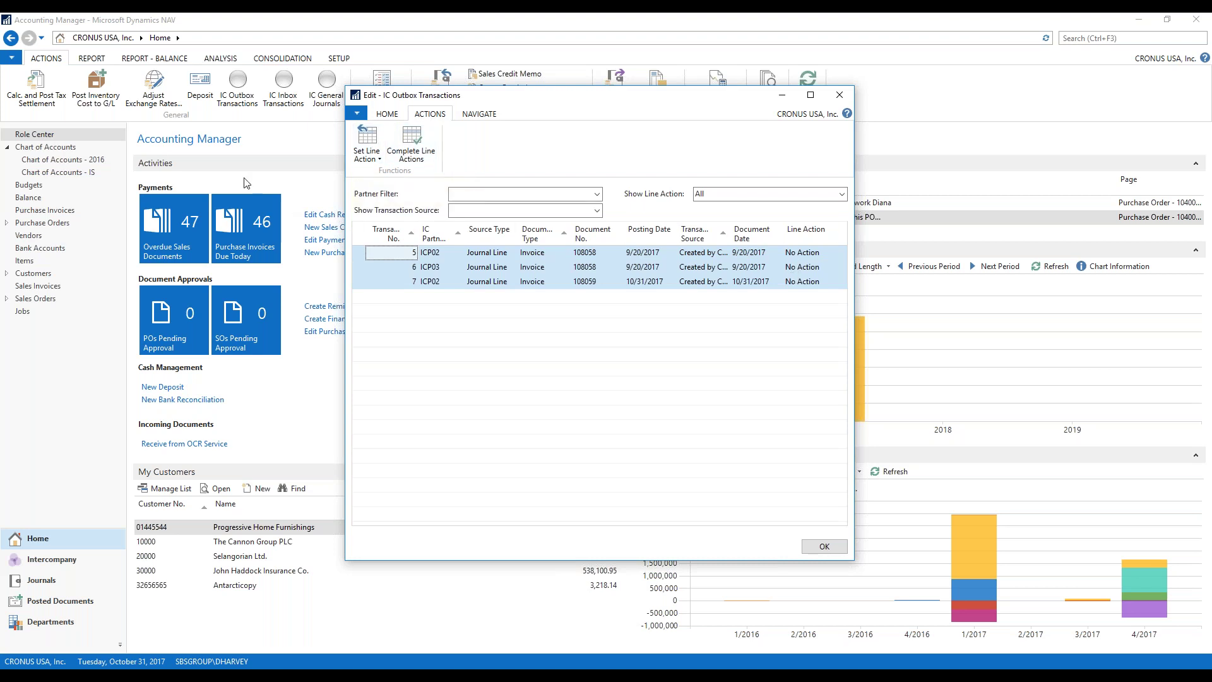
left_click(367, 152)
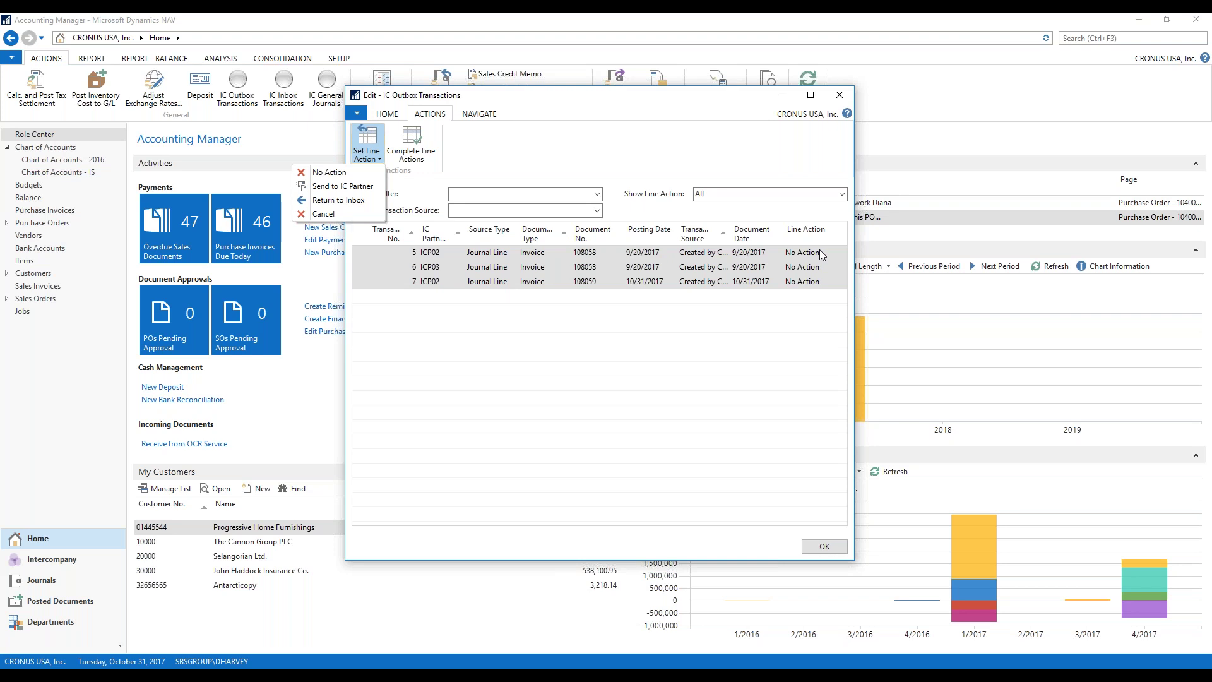
left_click(356, 187)
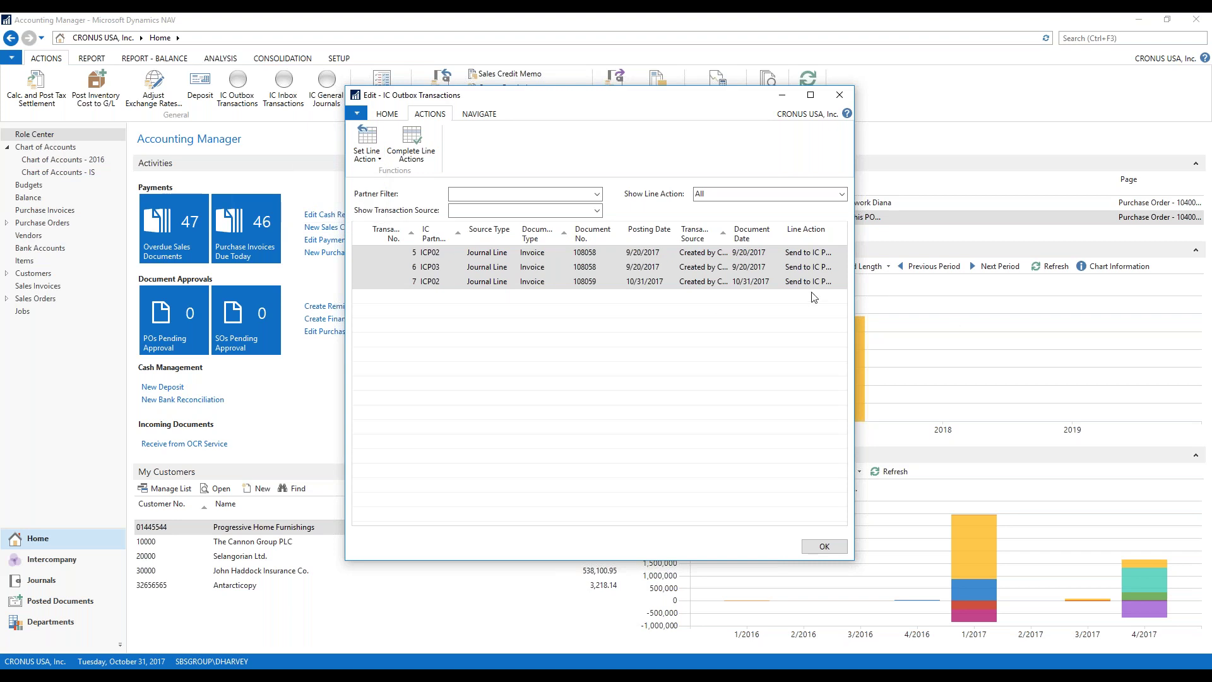
left_click(362, 158)
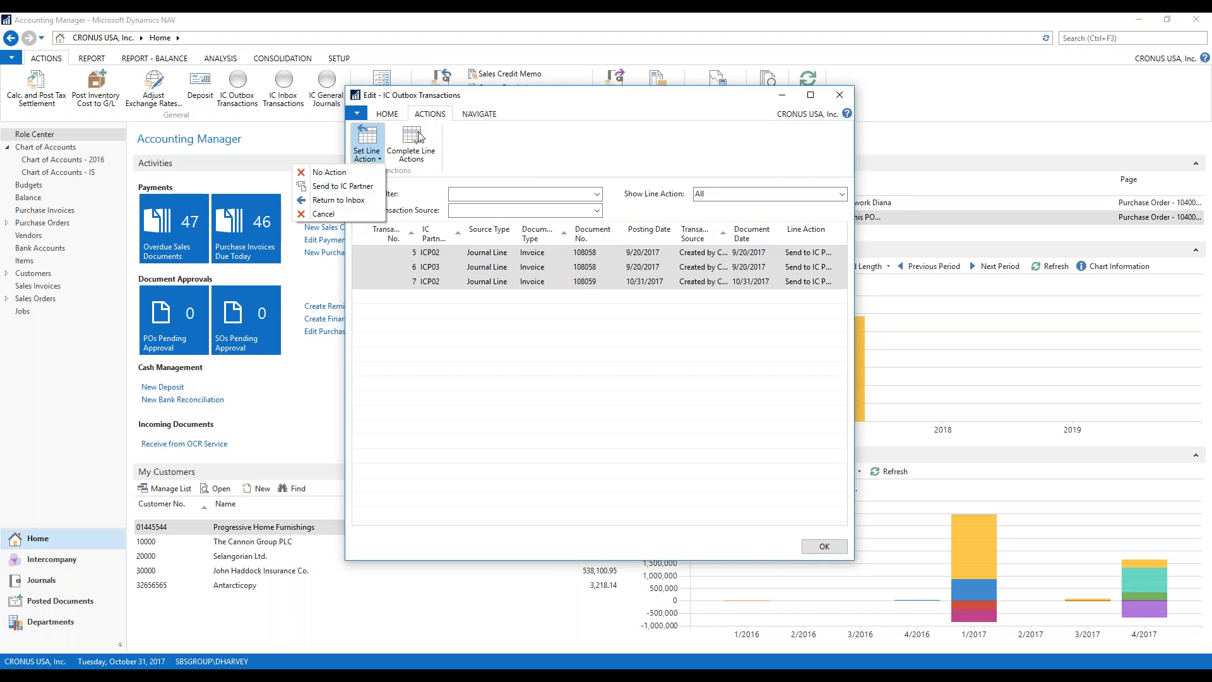
left_click(515, 159)
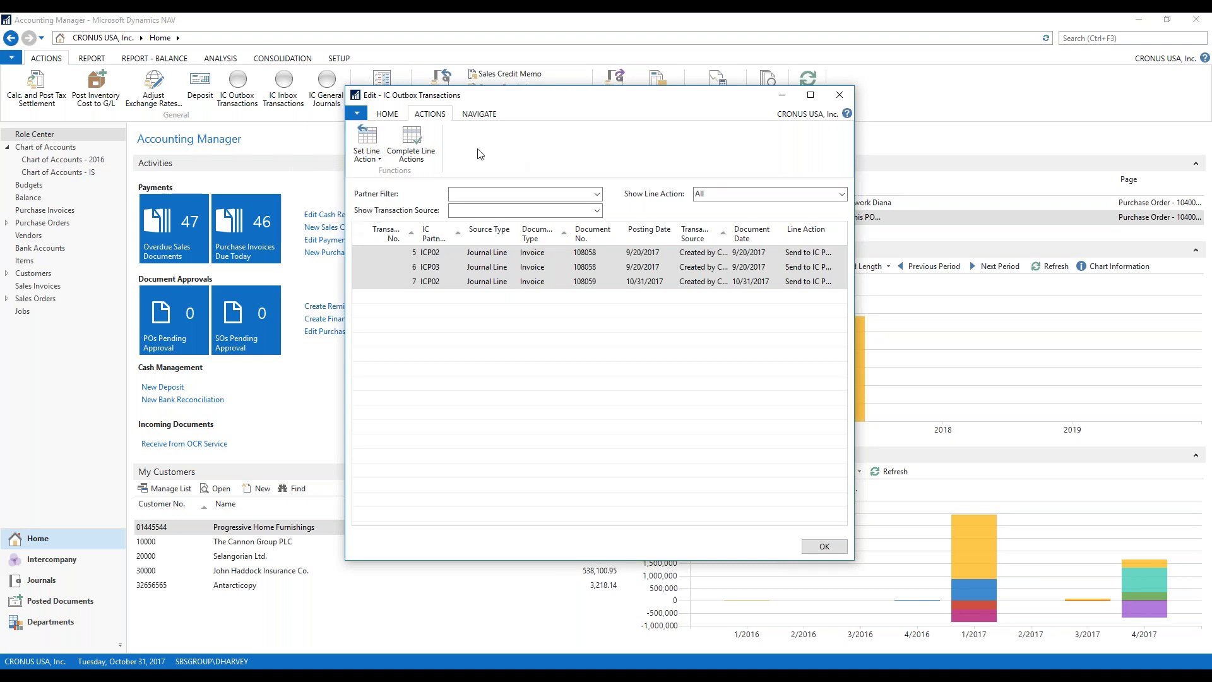
Complete the line actions for the outbox transactions and close the IC outbox.
left_click(415, 144)
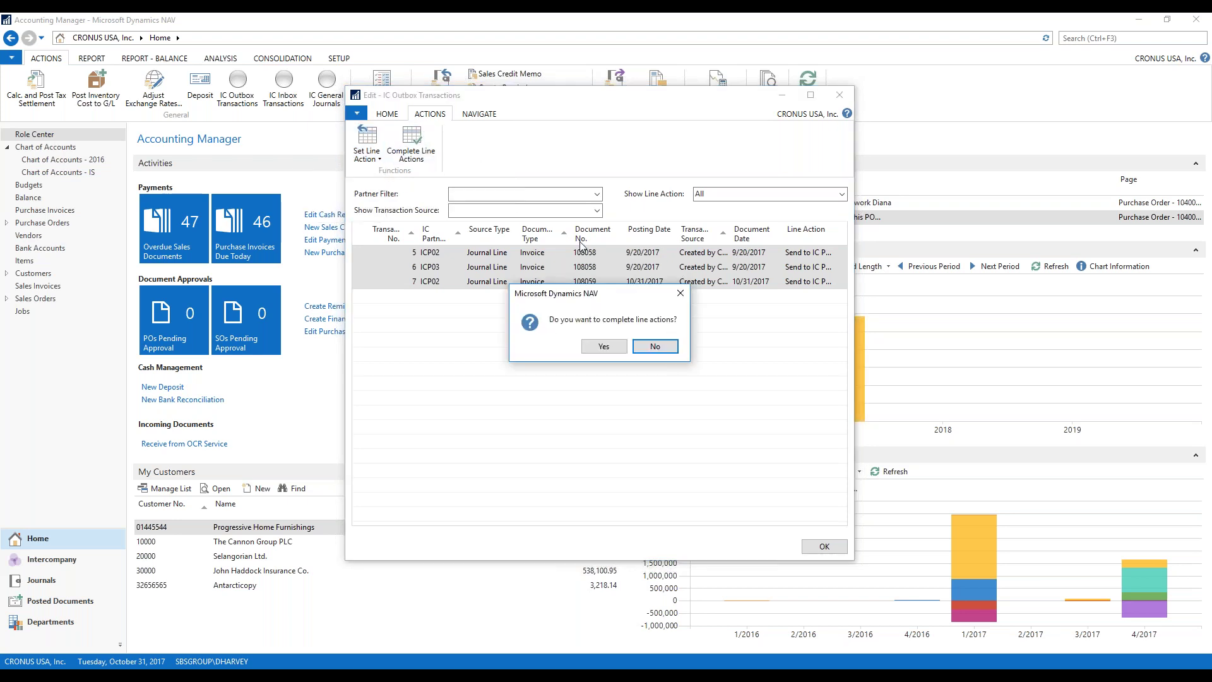
left_click(604, 348)
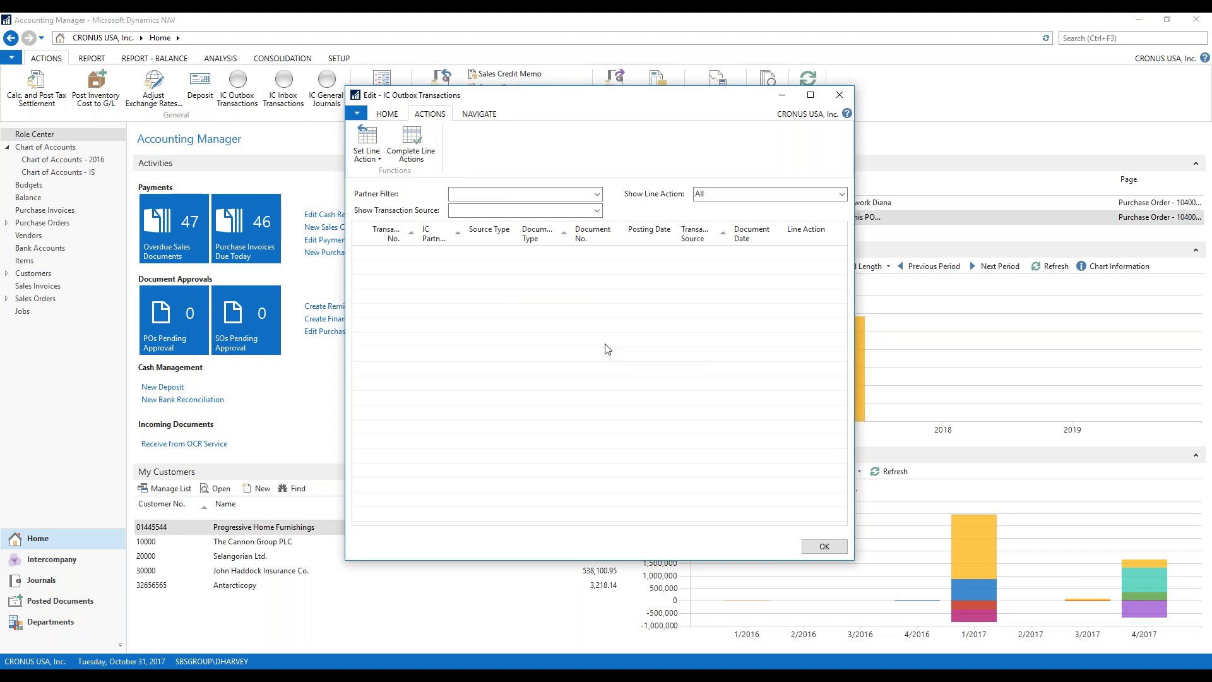
left_click(847, 97)
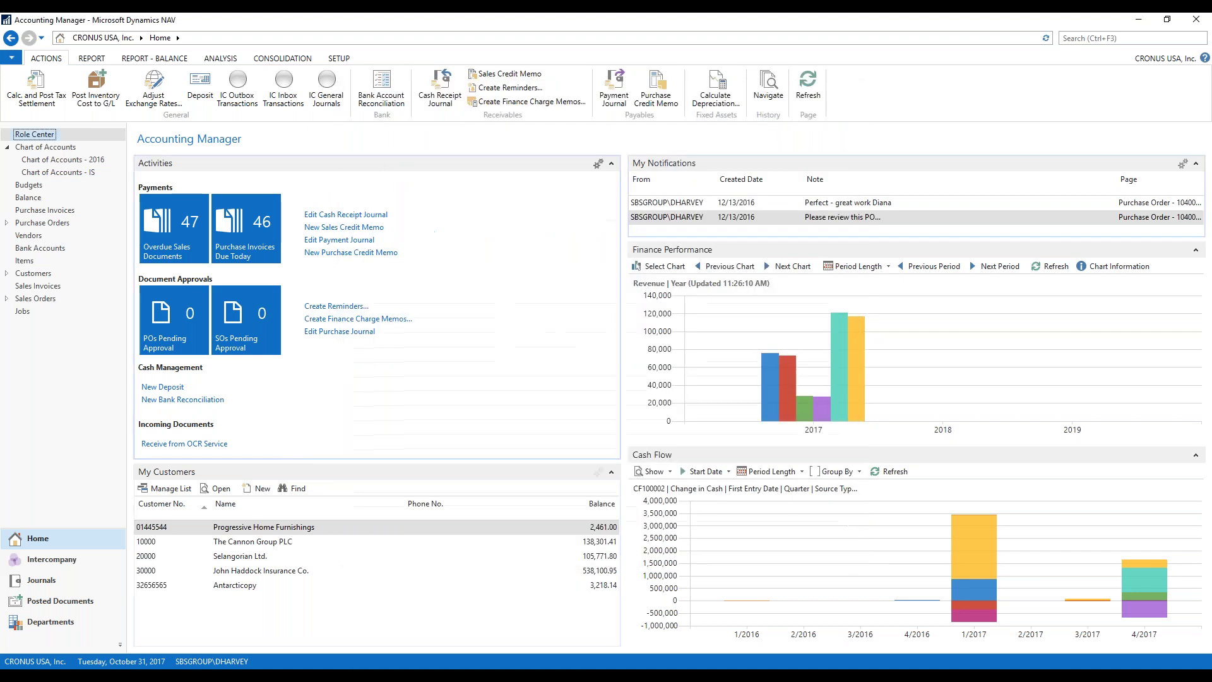
Switch the active company to CRONUS Canada, Inc.
left_click(35, 660)
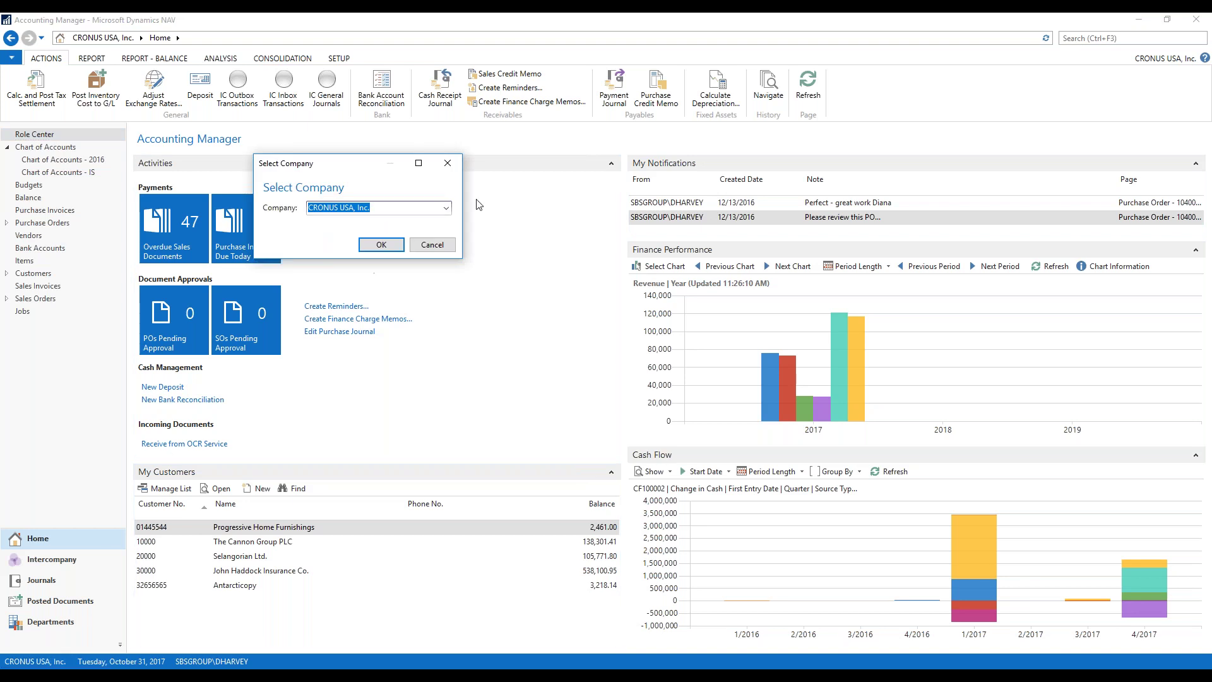
left_click(446, 207)
left_click(352, 245)
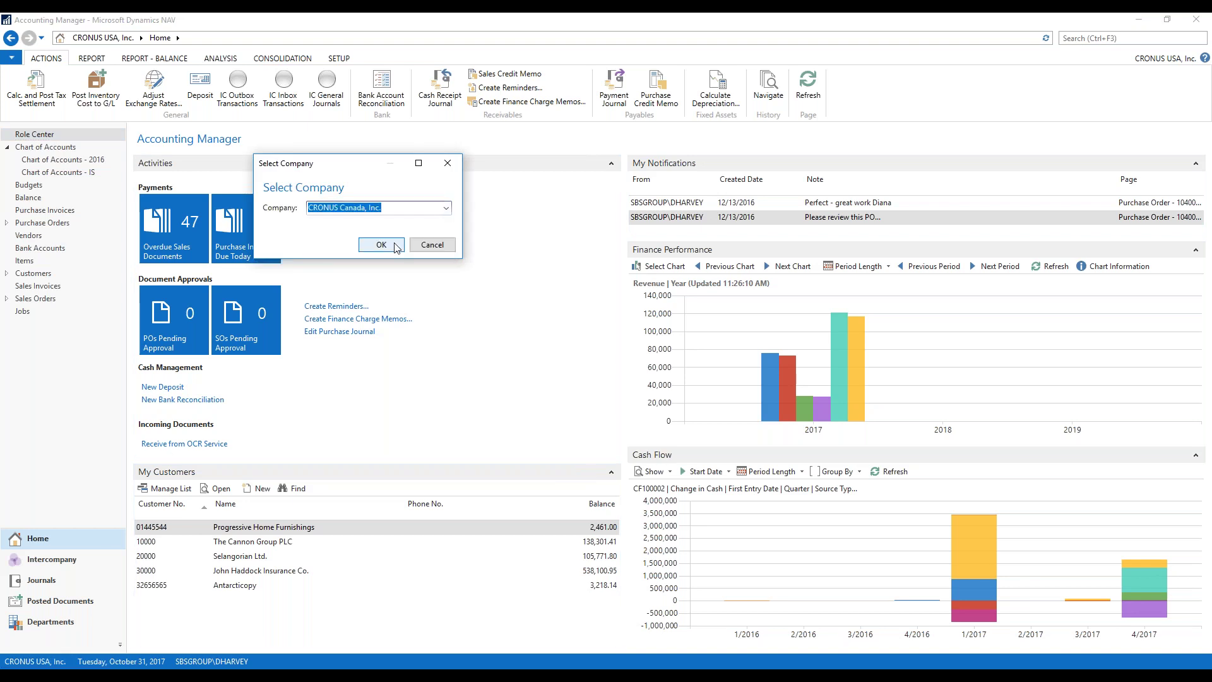
left_click(380, 245)
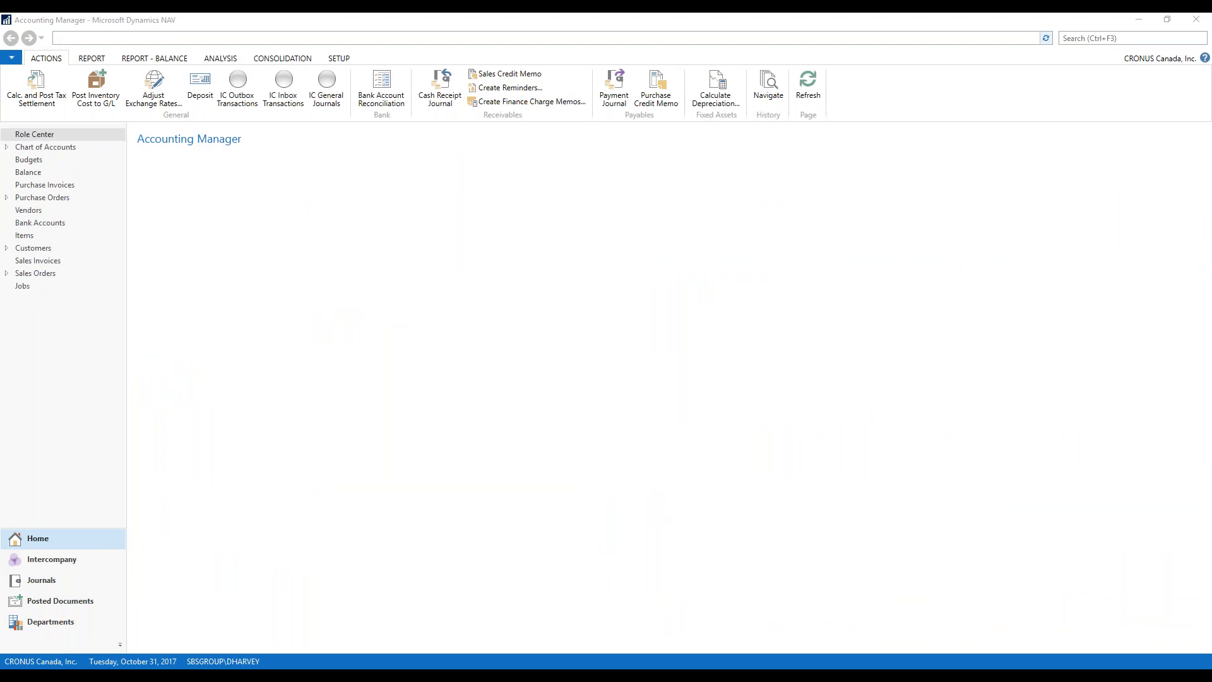
Open the IC Inbox Transactions, widen the window, and review the journal line details of the invoice from ICP01.
left_click(283, 89)
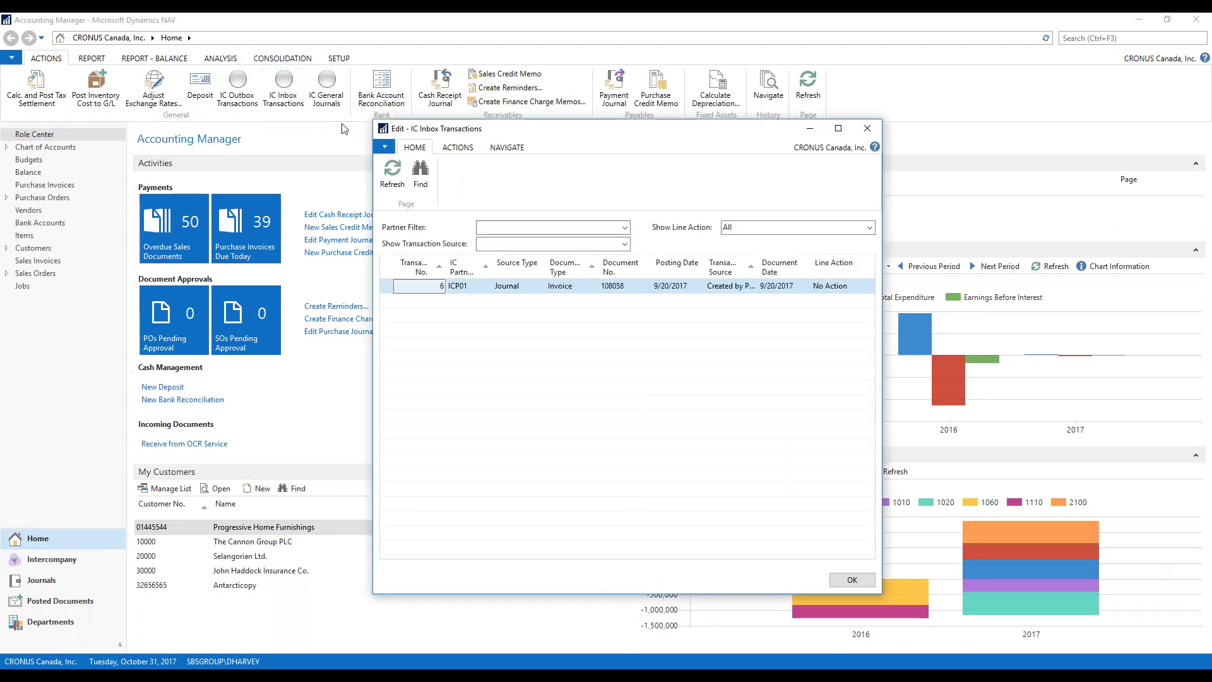
left_click_drag(374, 120, 247, 102)
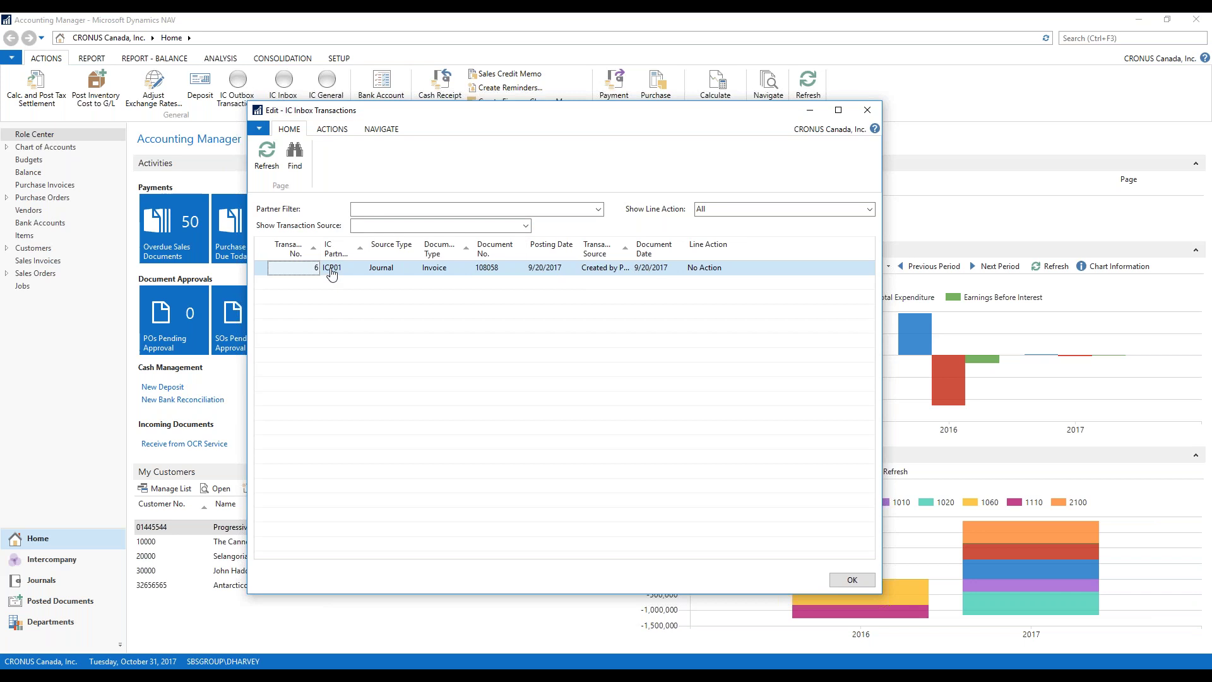
left_click(366, 130)
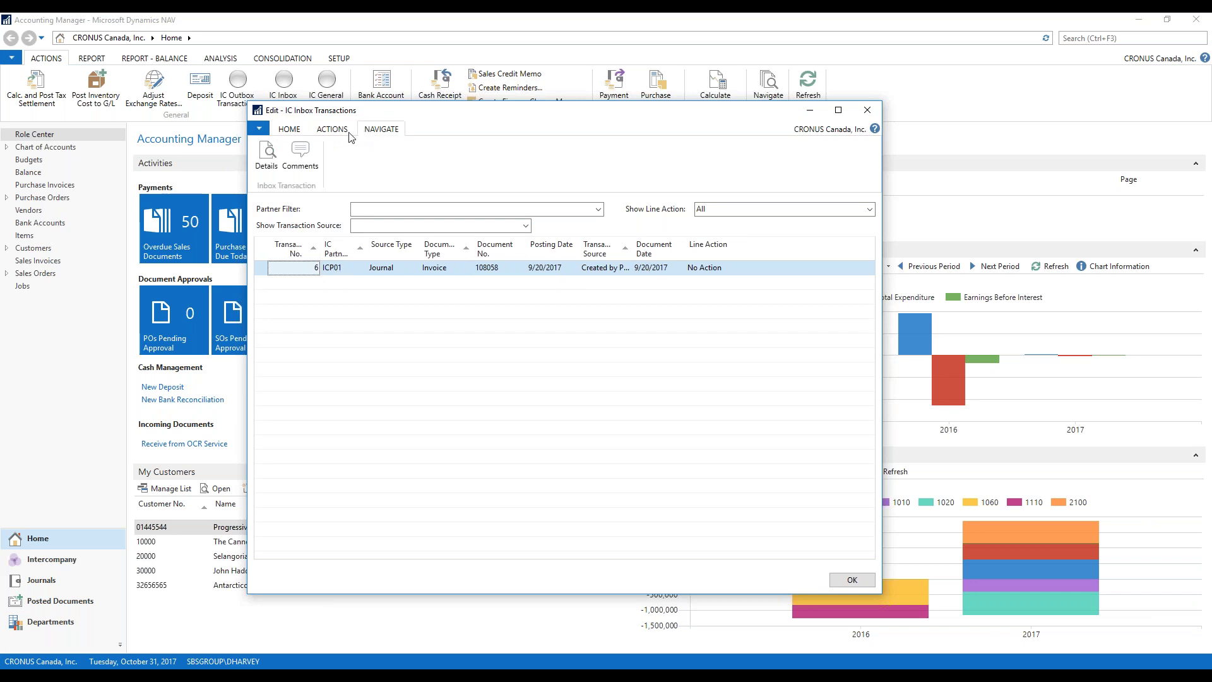
left_click(266, 155)
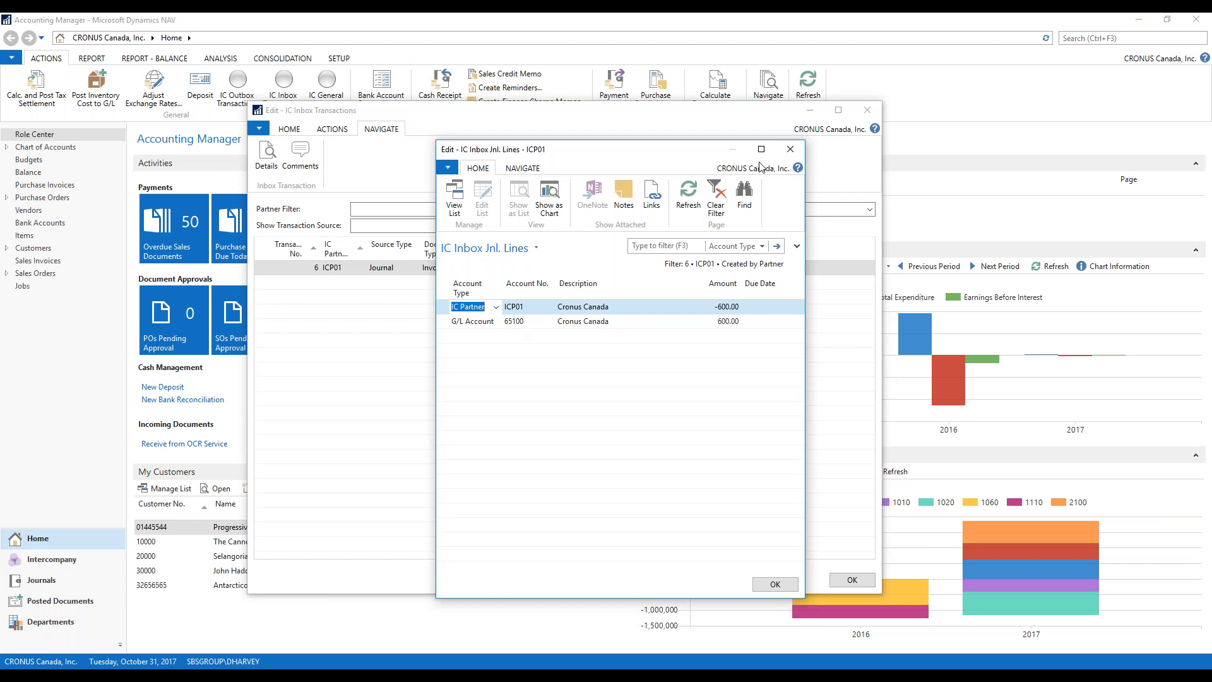
left_click(790, 149)
Accept the ICP01 inbox transaction and complete its line action into the INTERCOMP template's DEFAULT batch, starting at document IC0011.
left_click(727, 272)
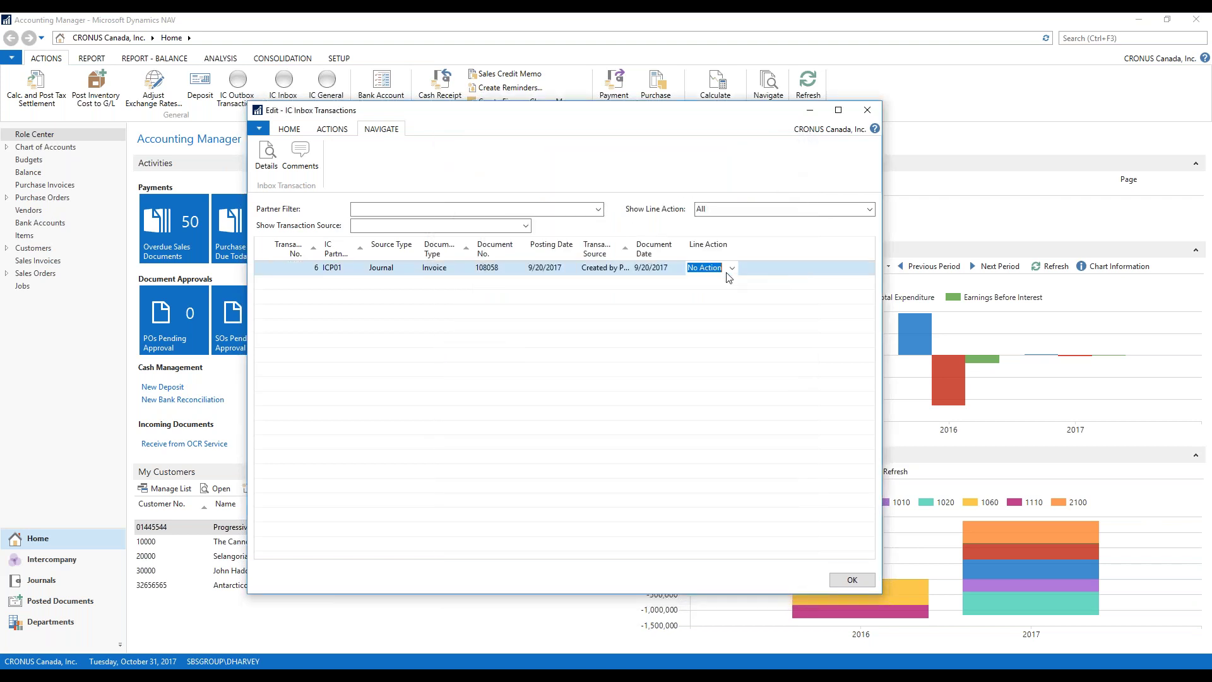
left_click(732, 269)
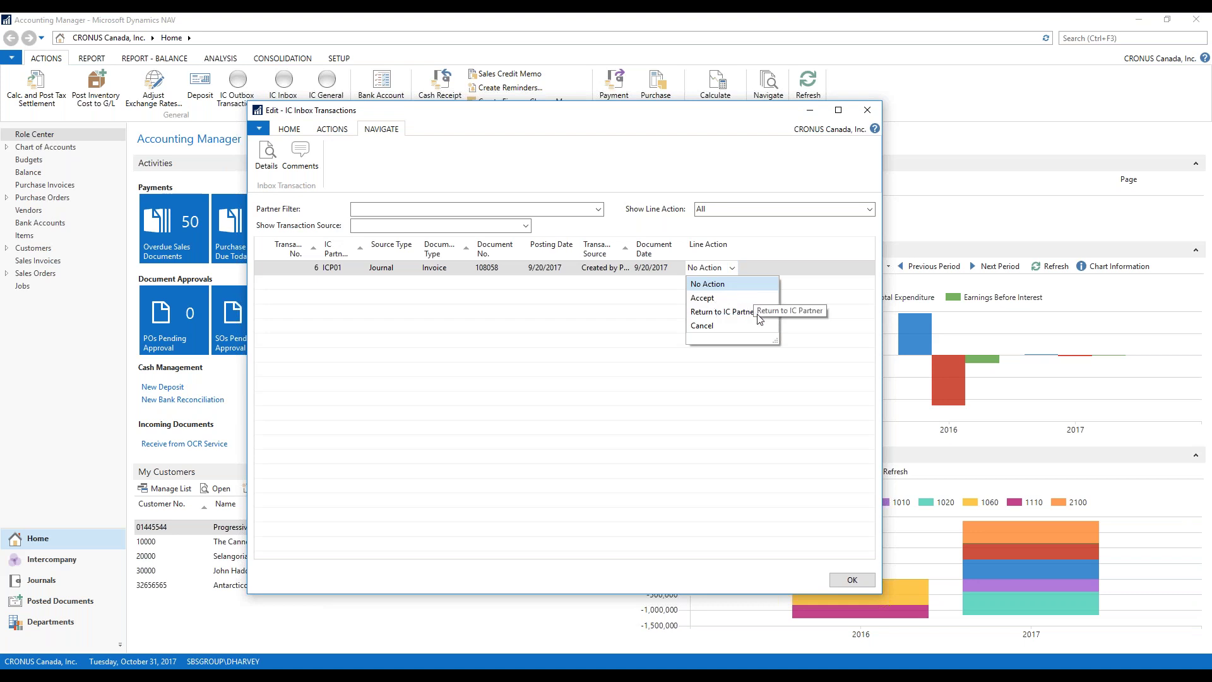
left_click(703, 298)
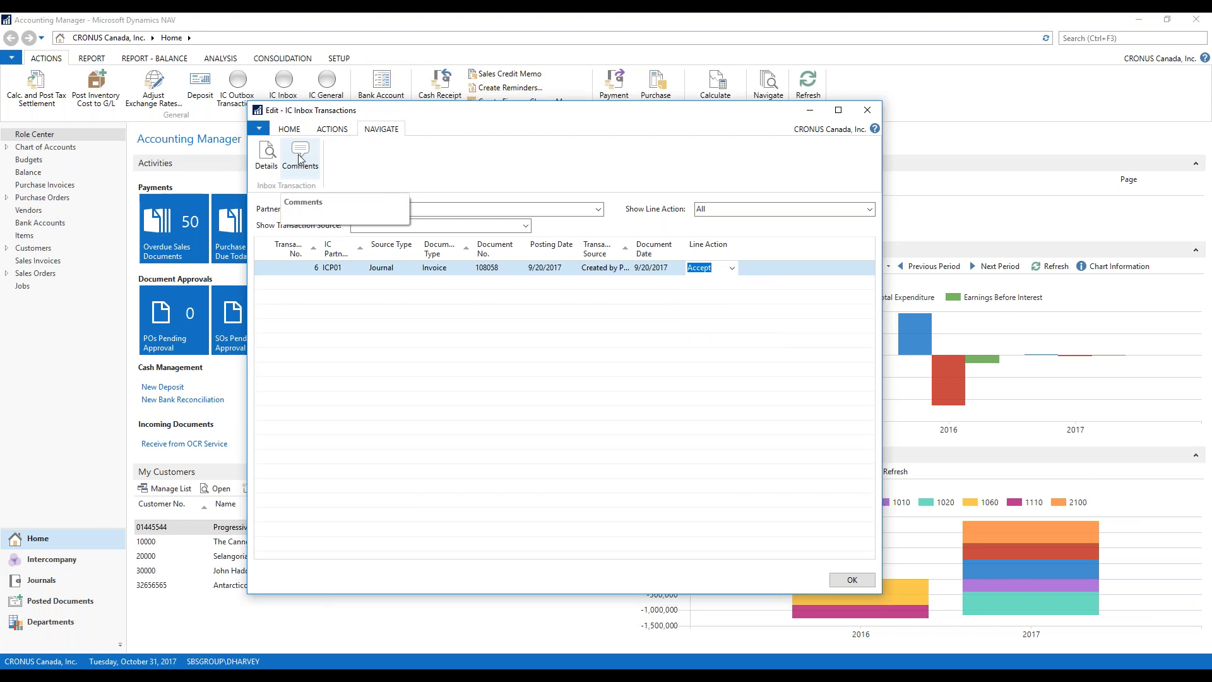
left_click(332, 129)
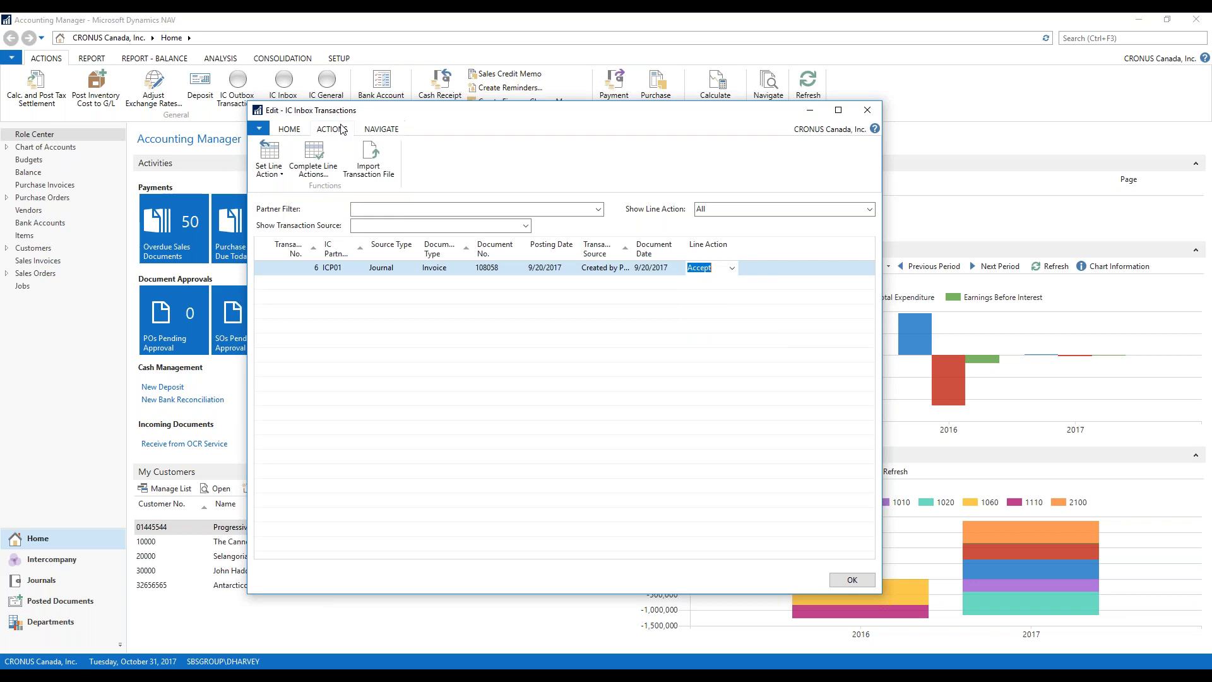
left_click(322, 165)
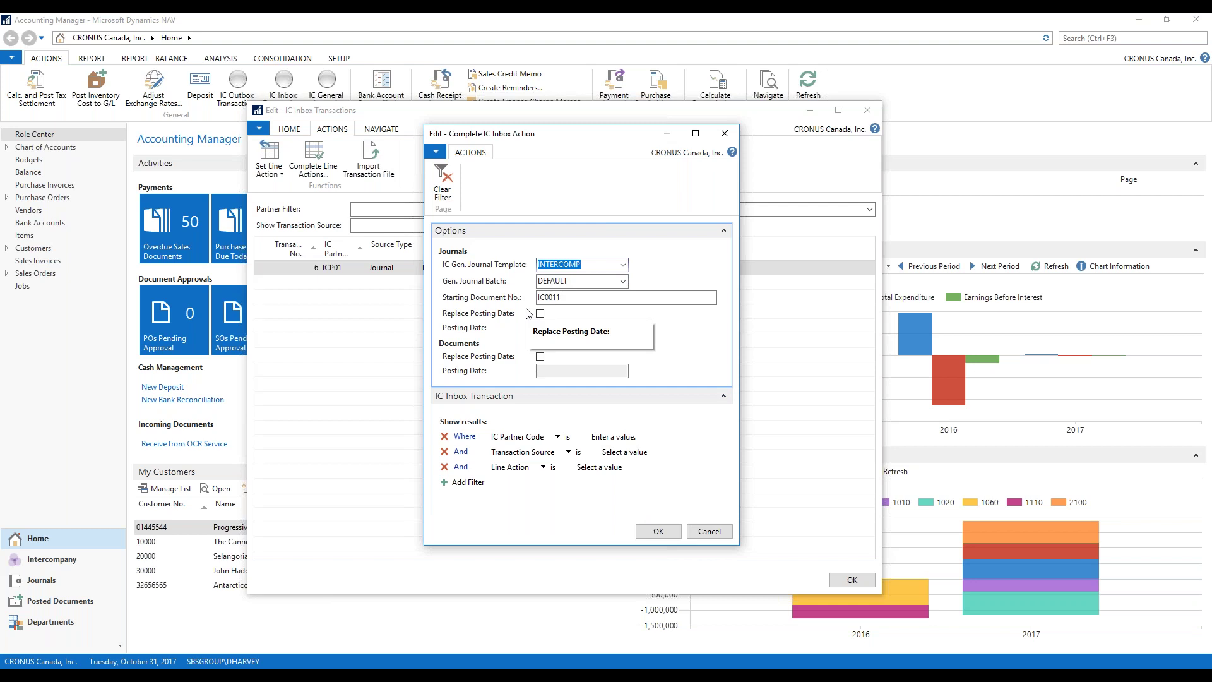
left_click(651, 532)
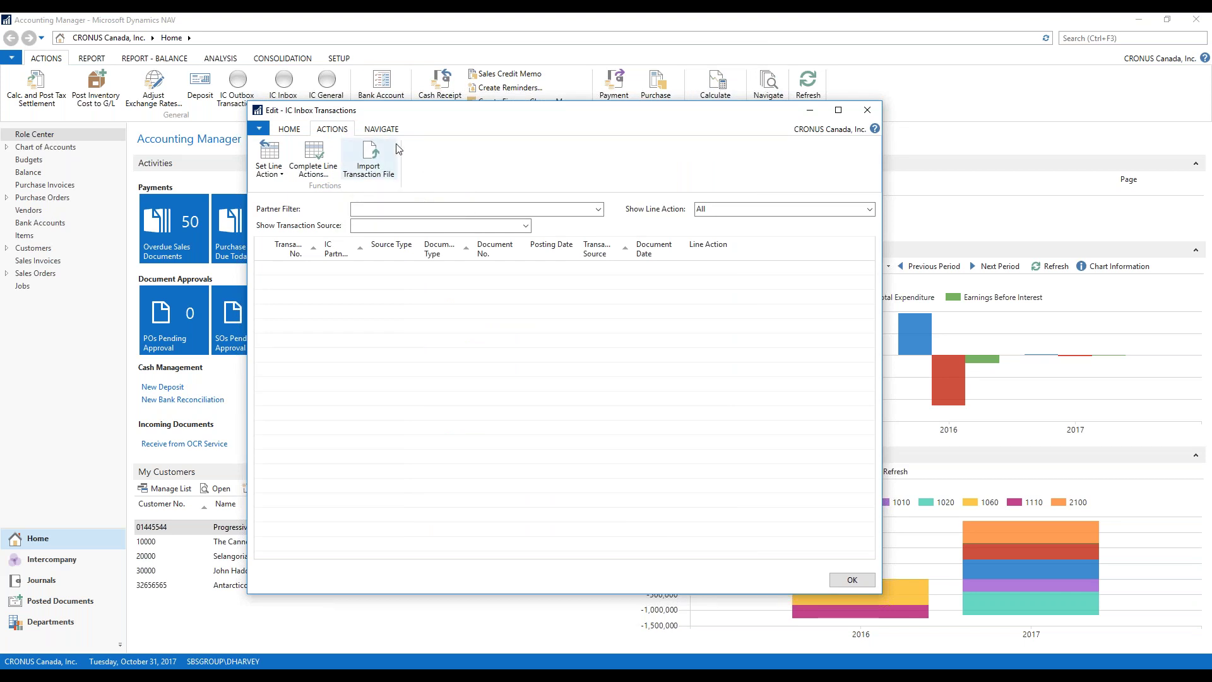
left_click(864, 112)
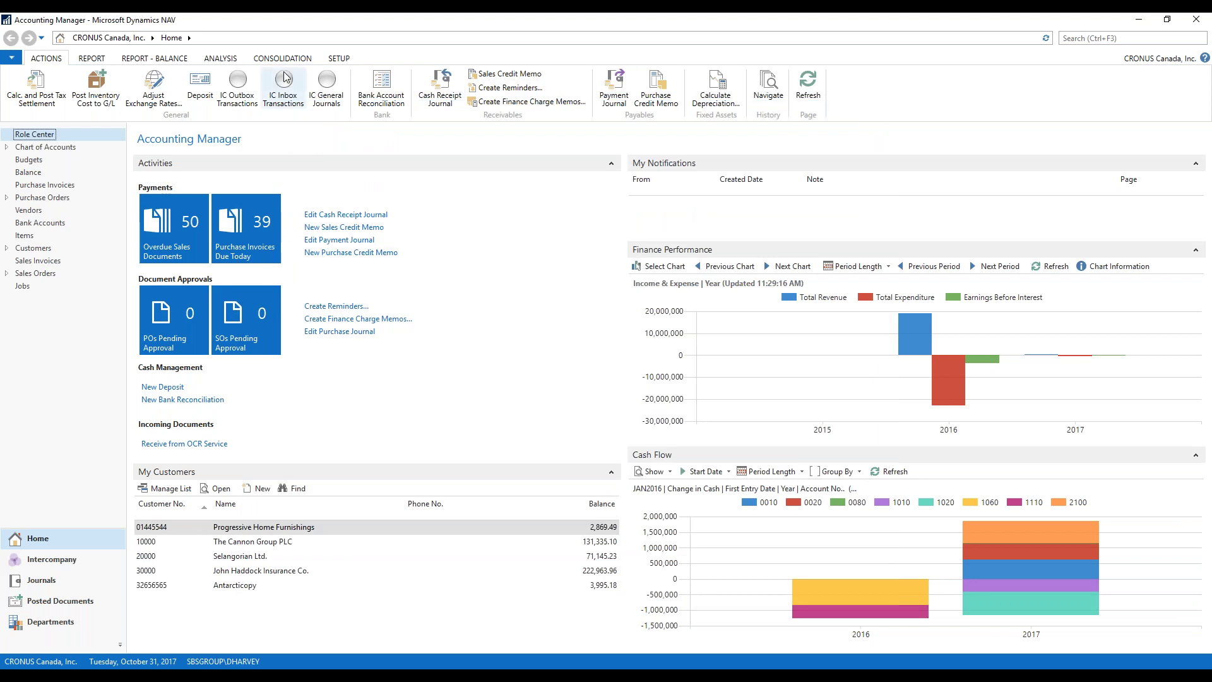
Post the IC0011 lines in the IC General Journal's DEFAULT batch.
left_click(322, 101)
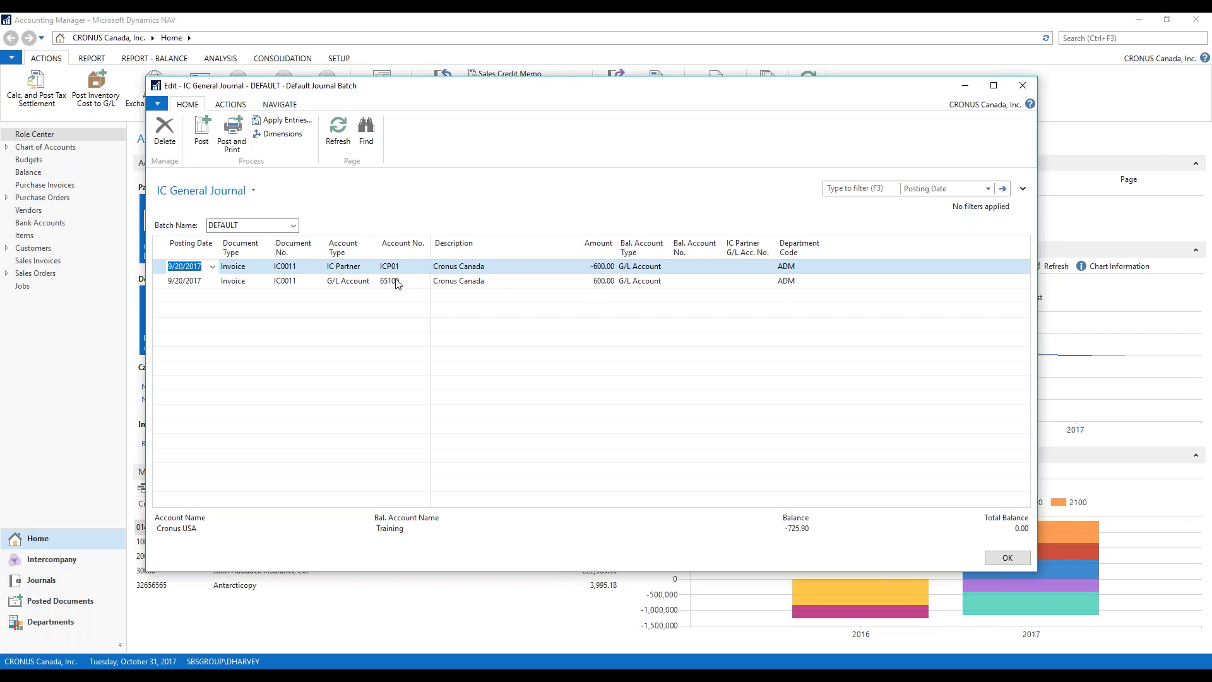
left_click(203, 132)
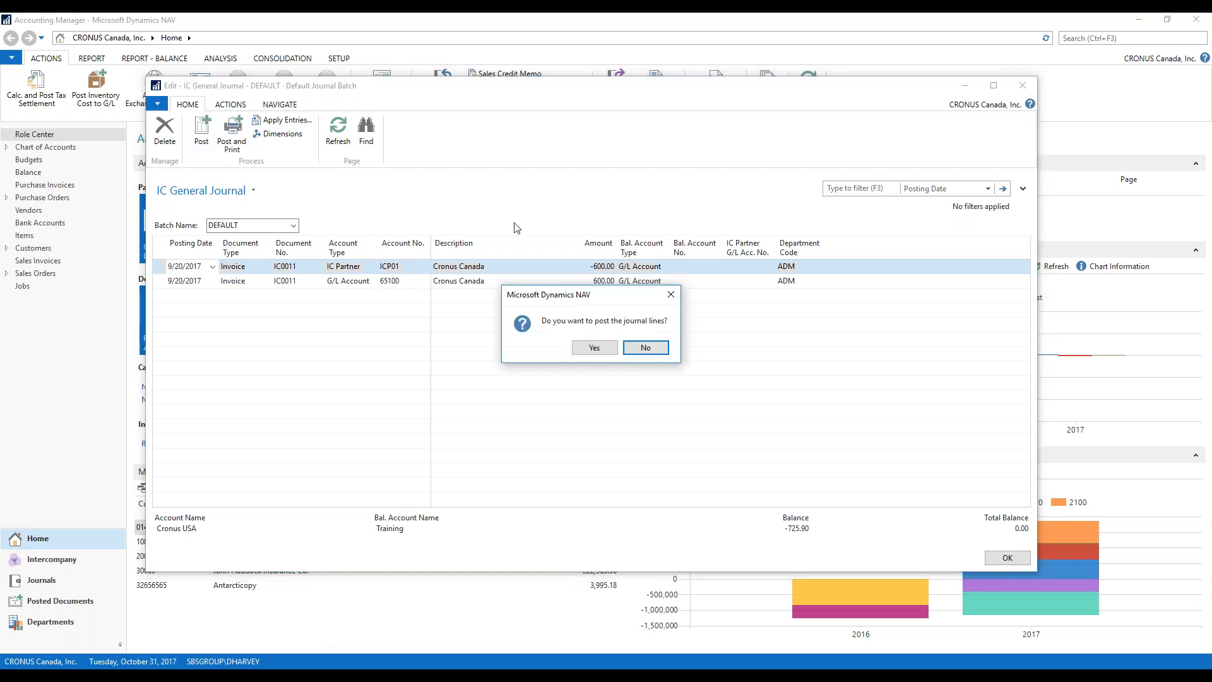
left_click(581, 349)
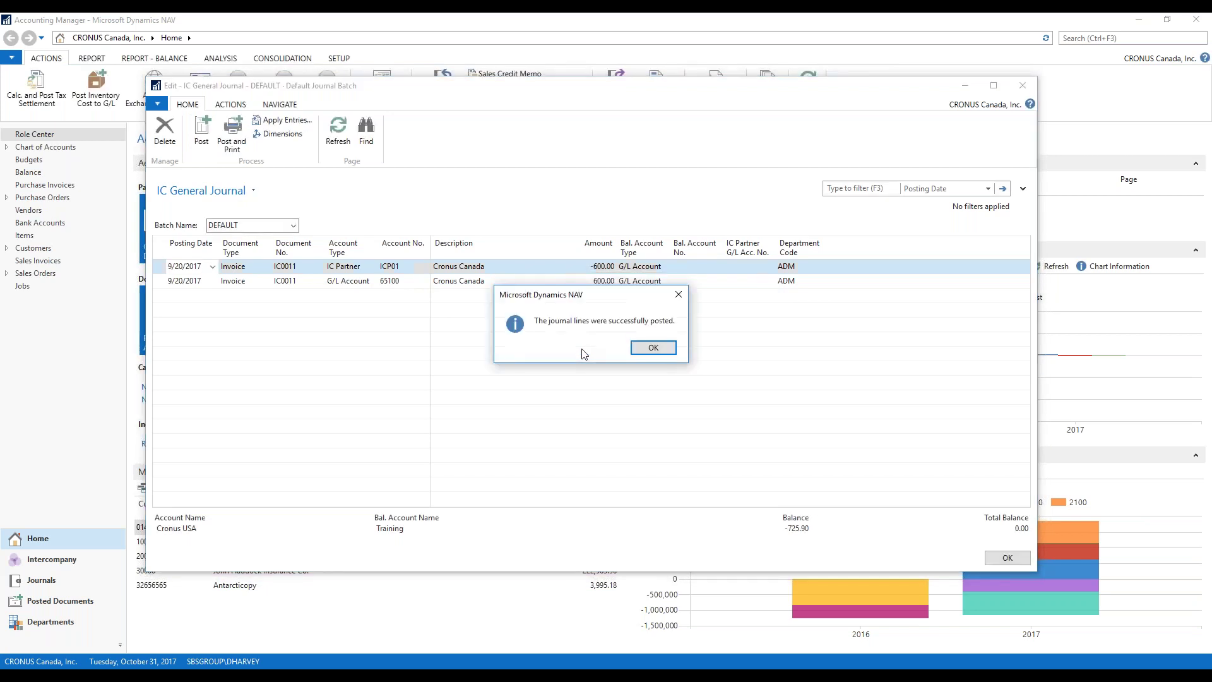
left_click(649, 348)
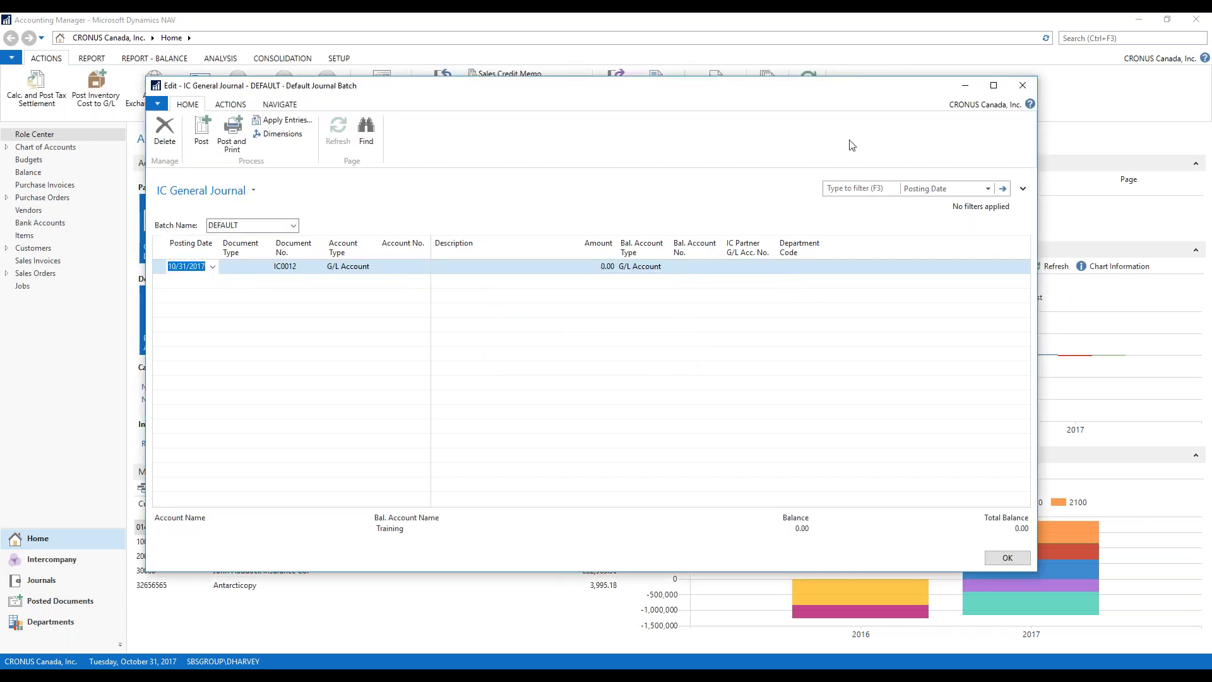
Open the G/L Registers and examine the general ledger entries of the latest INTERCOMP register, including the intercompany vendor account.
left_click(1022, 85)
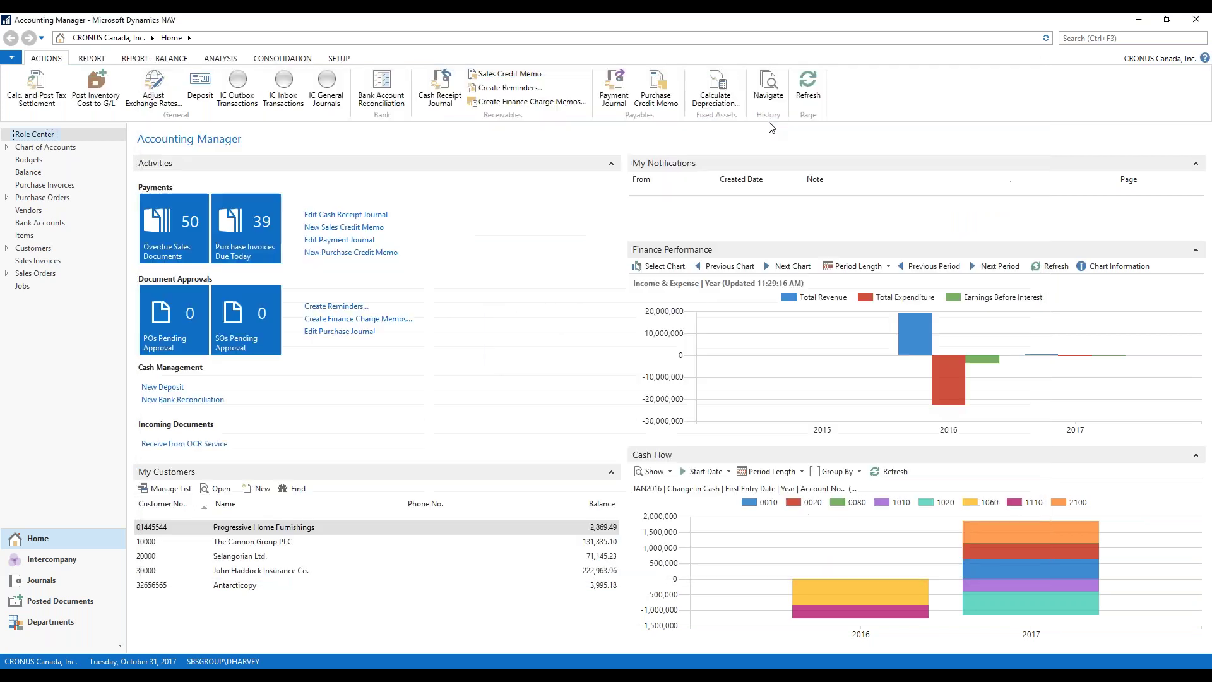
left_click(93, 601)
left_click(71, 133)
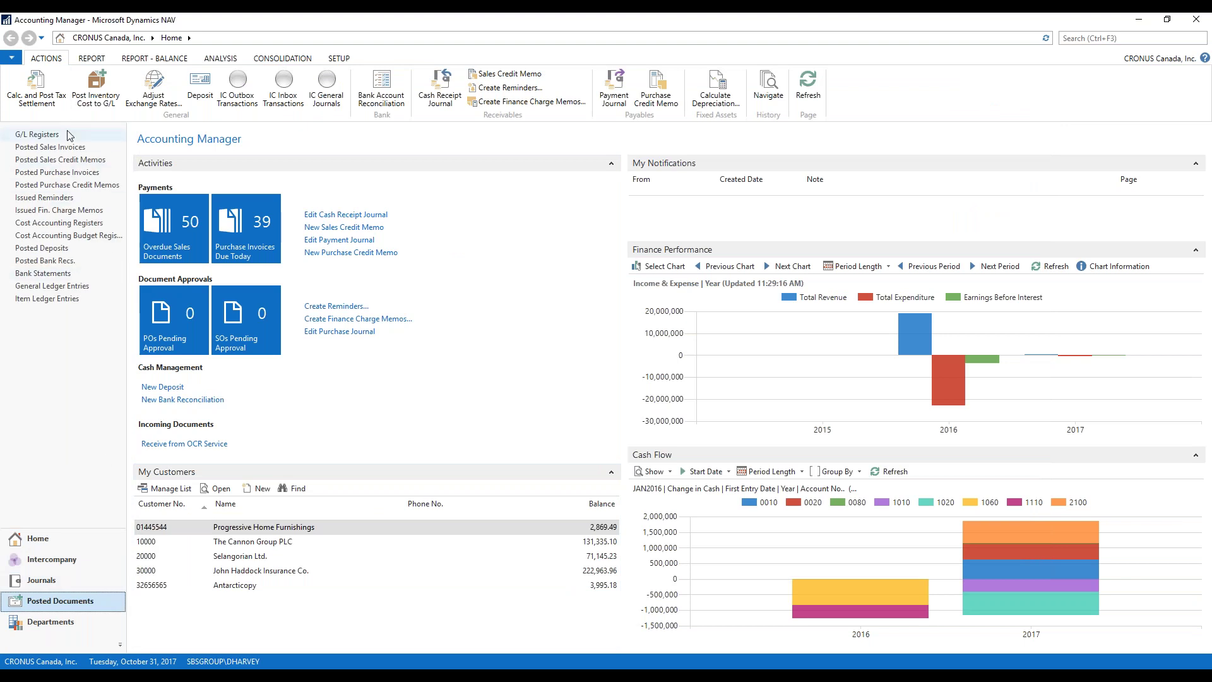
left_click(166, 173)
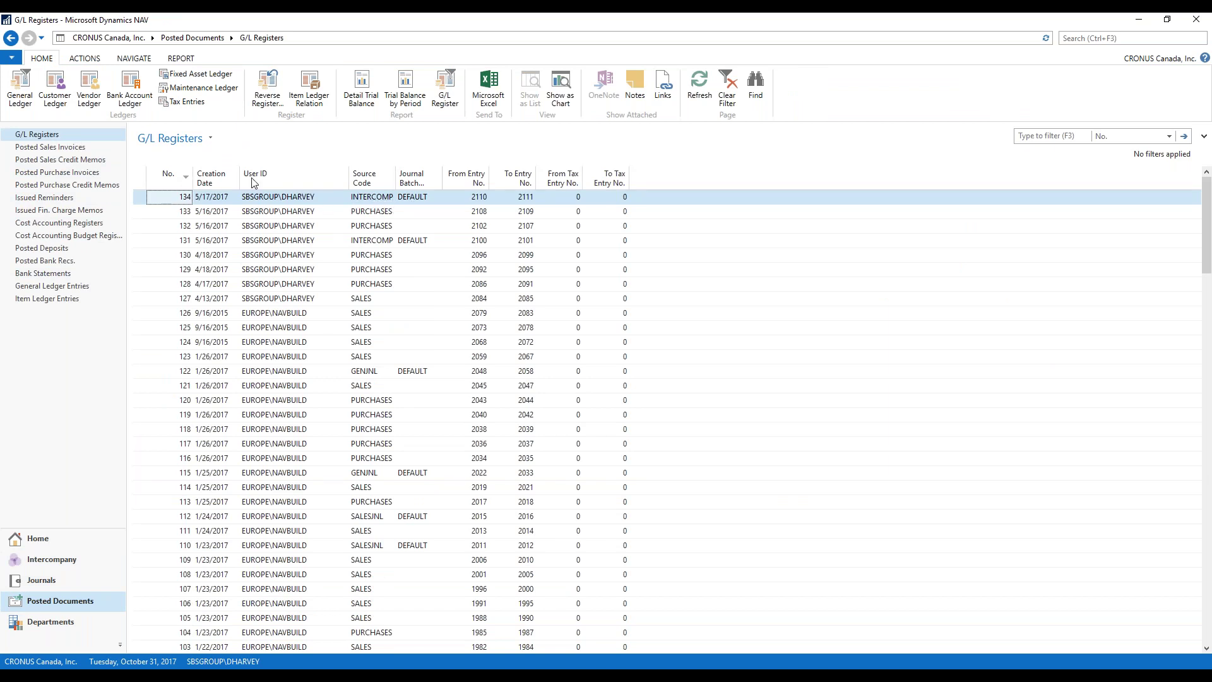
left_click(21, 88)
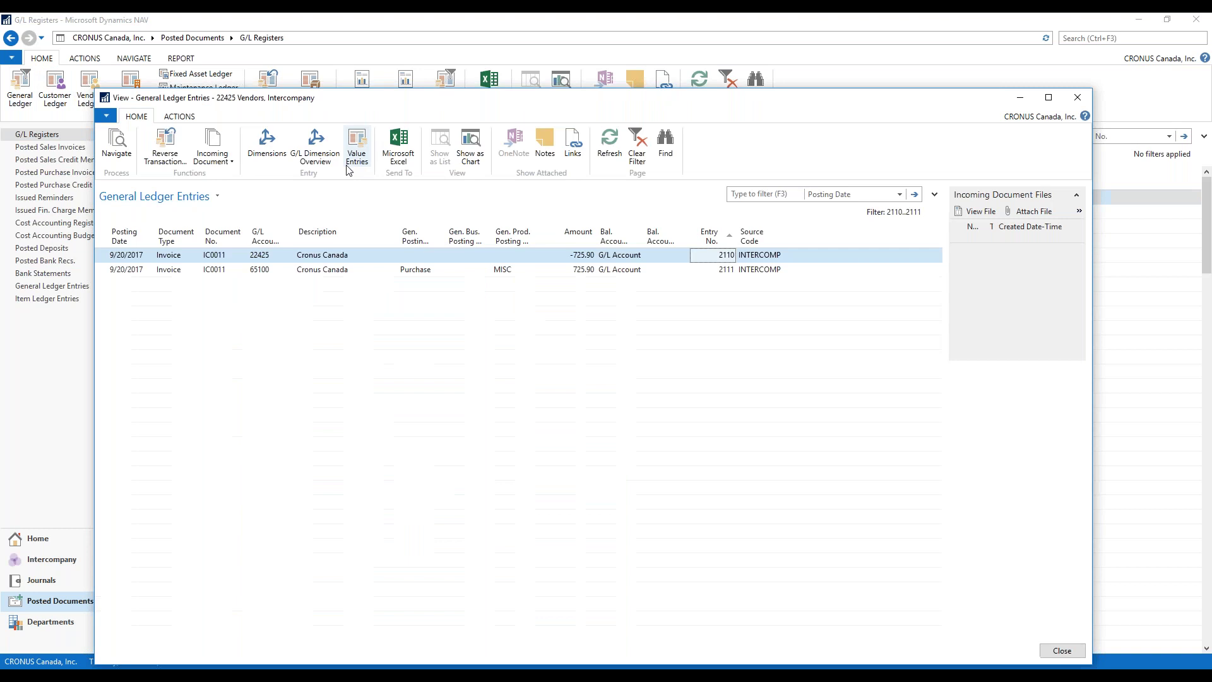
left_click(267, 262)
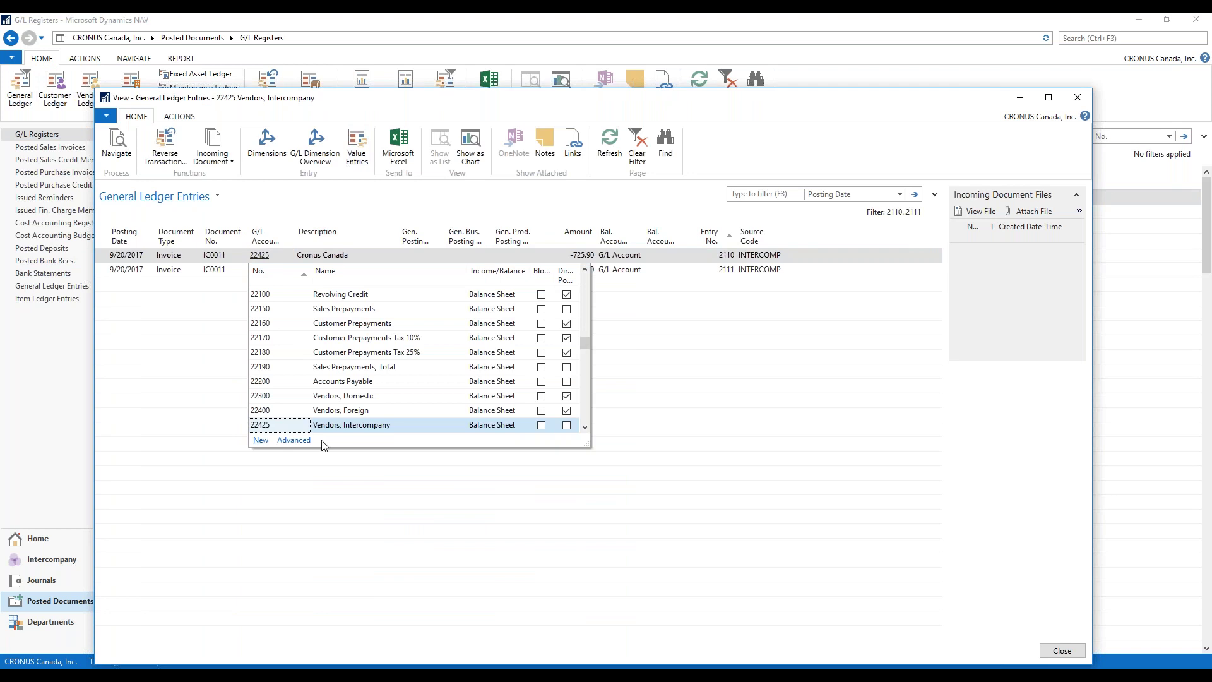
left_click(267, 234)
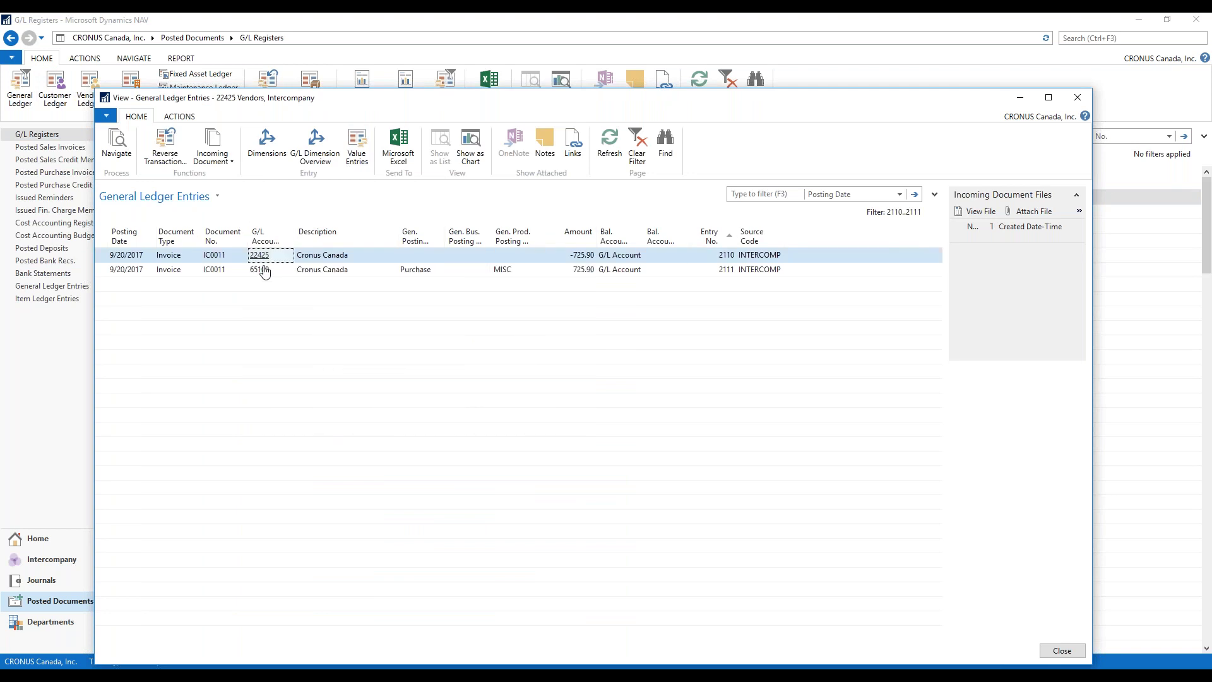
left_click(1078, 97)
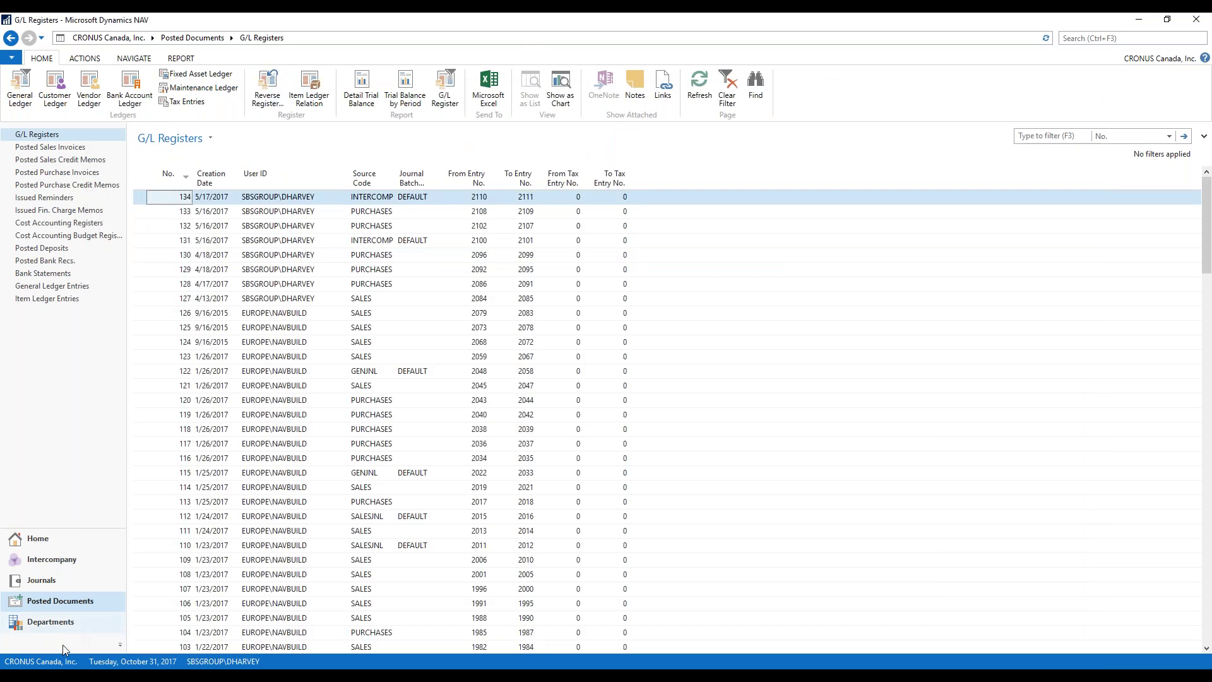
Switch the active company to CRONUS Arizona, Inc.
double_click(41, 661)
left_click(446, 208)
left_click(377, 222)
left_click(375, 245)
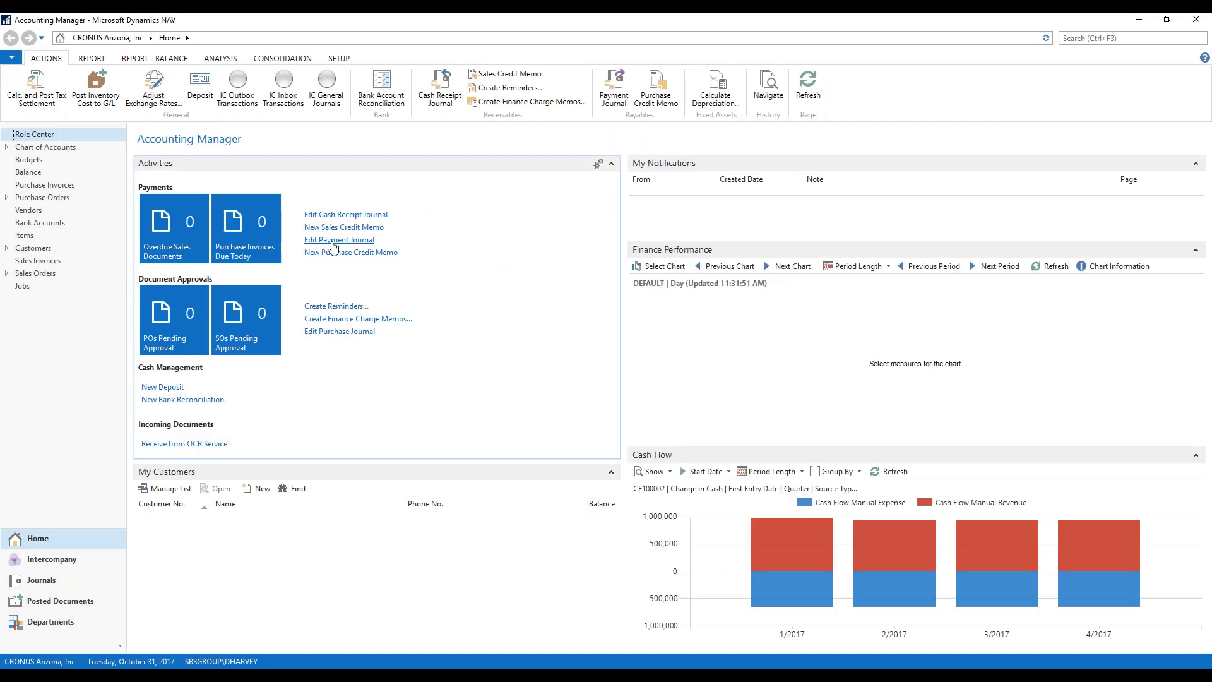
Accept both ICP01 inbox transactions and complete their line actions into the INTERCOMP template's DEFAULT batch, starting at document IC0013.
left_click(283, 91)
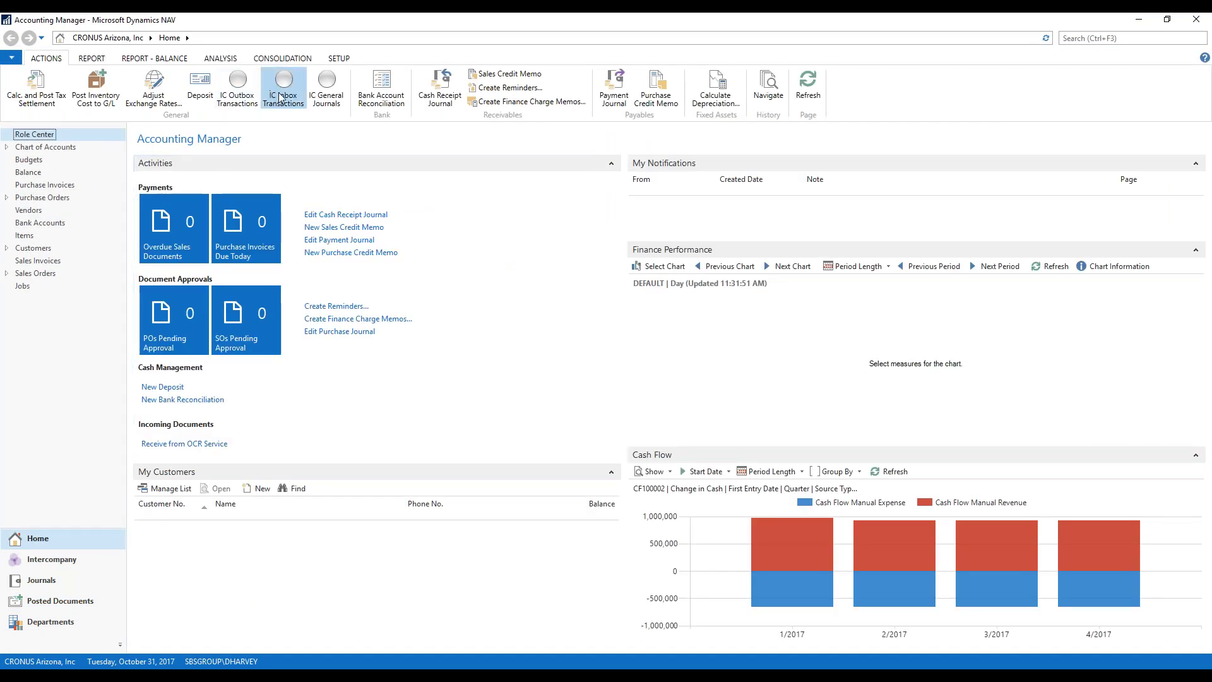
left_click(263, 250)
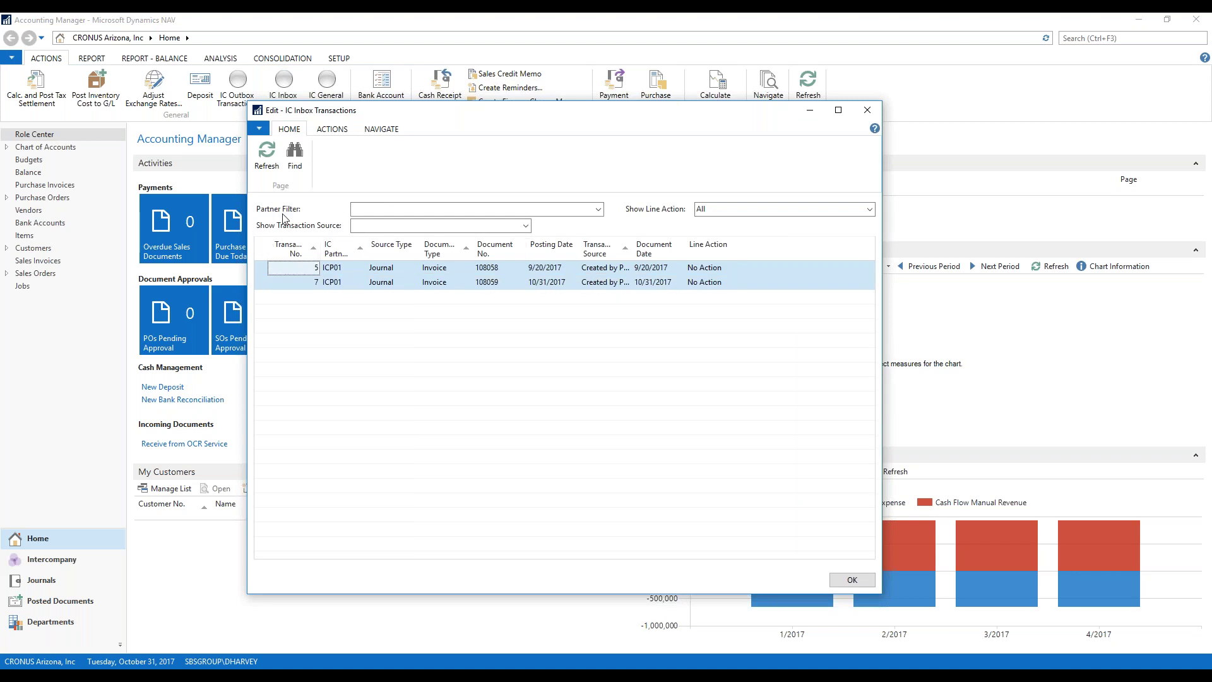
left_click(331, 128)
left_click(280, 161)
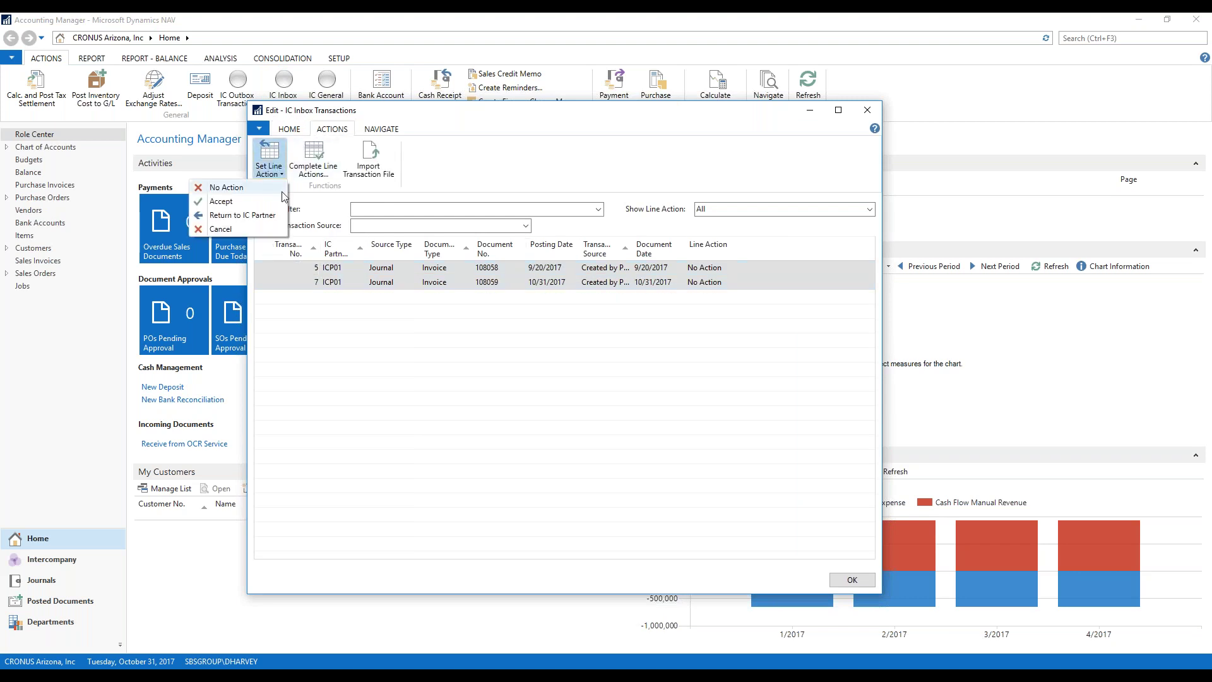
left_click(281, 201)
left_click(313, 167)
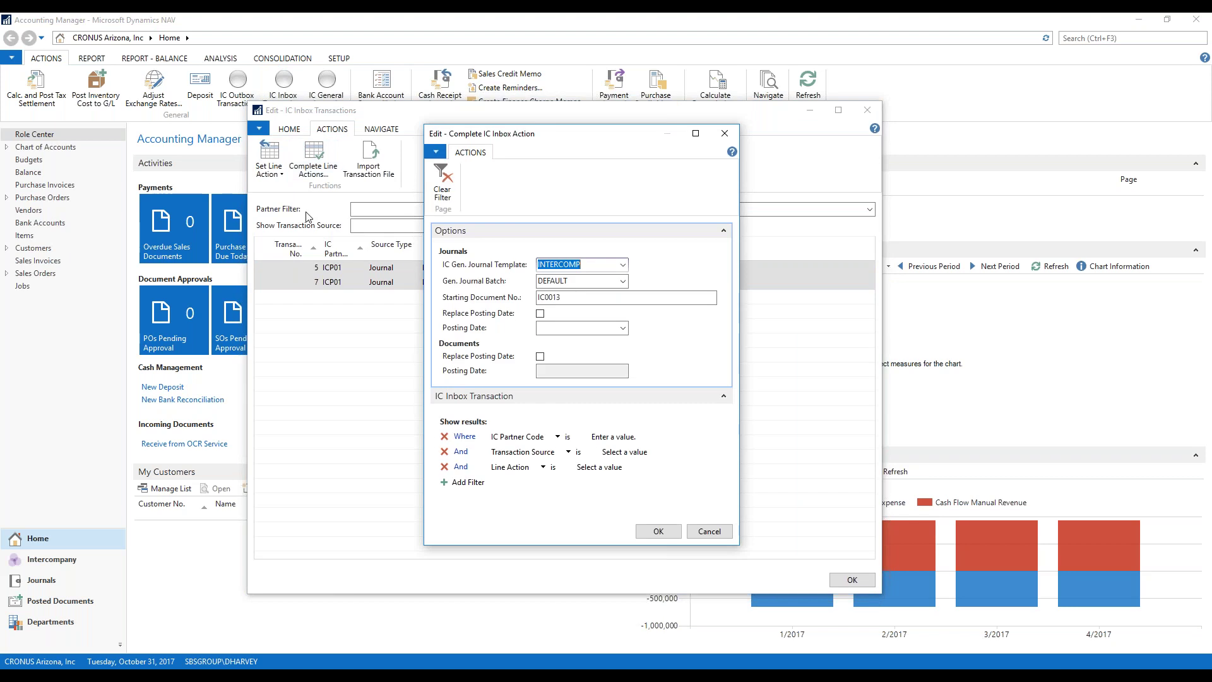
left_click(659, 531)
left_click(867, 110)
Check the G/L accounts on the IC0013 and IC0014 lines in the IC General Journal's DEFAULT batch and post them.
left_click(324, 89)
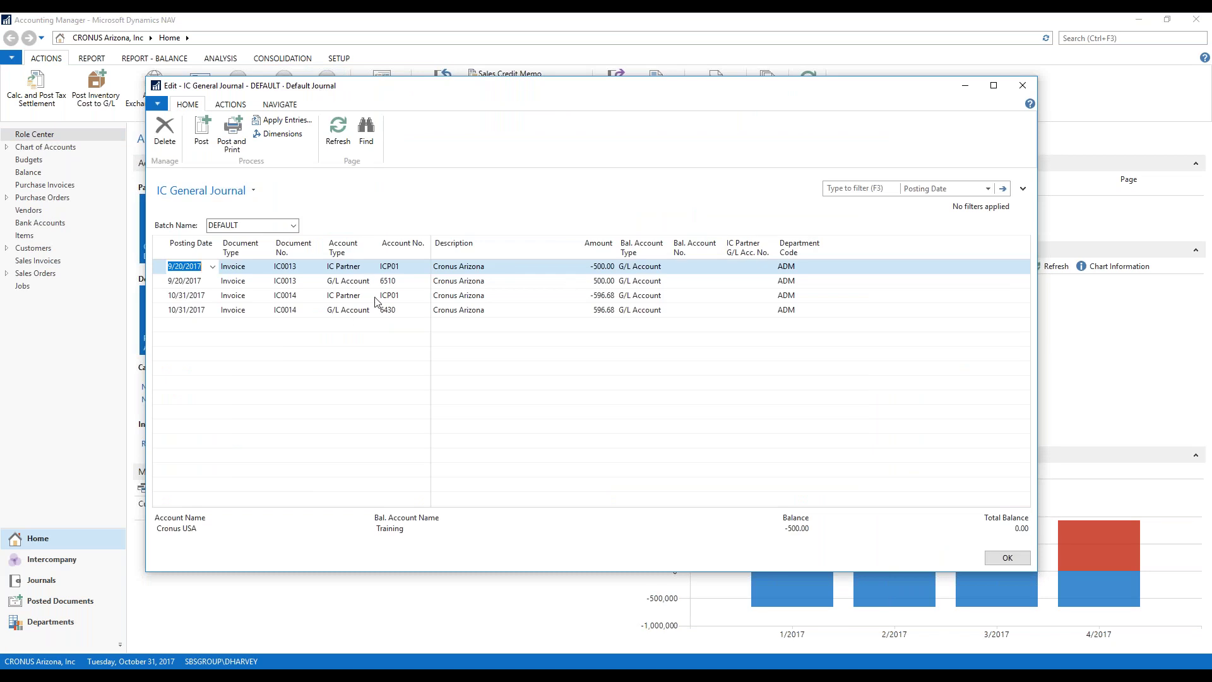
left_click(401, 281)
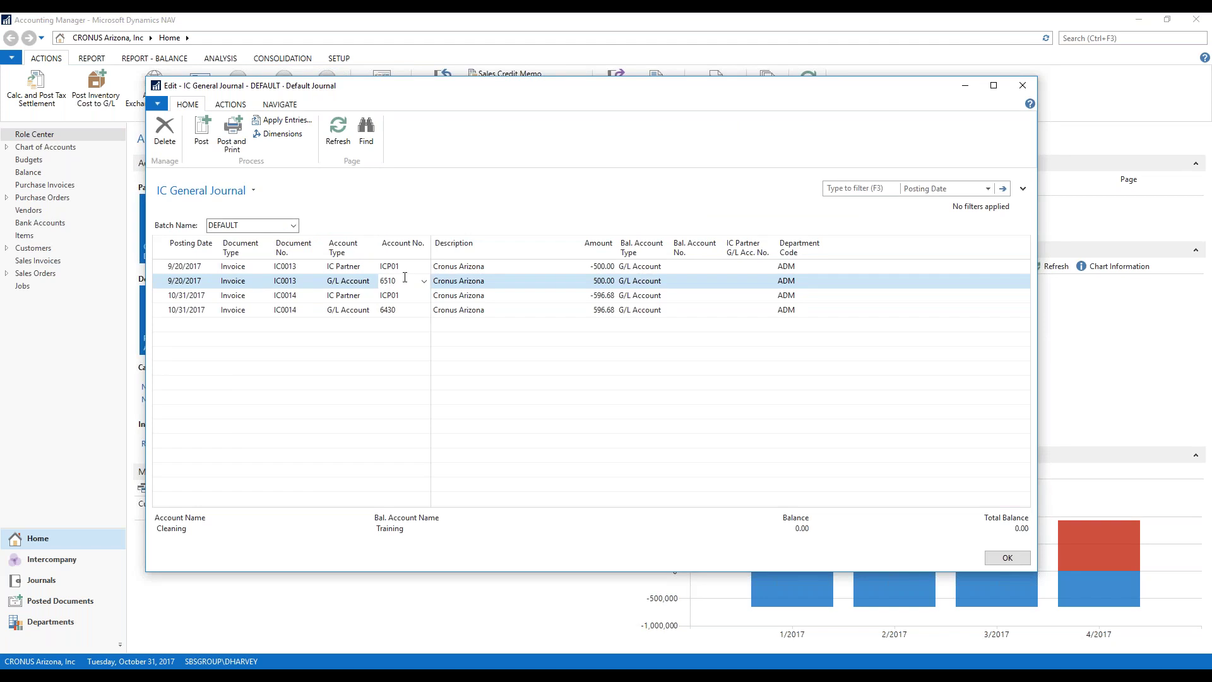
left_click(407, 310)
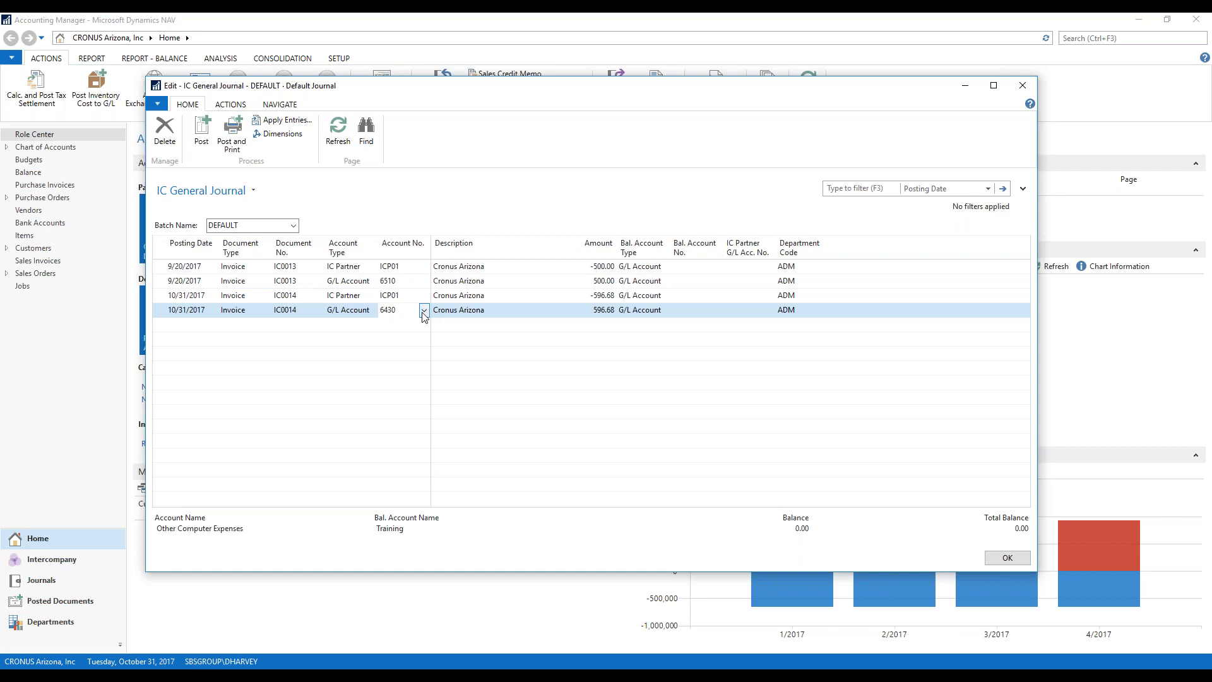
left_click(201, 129)
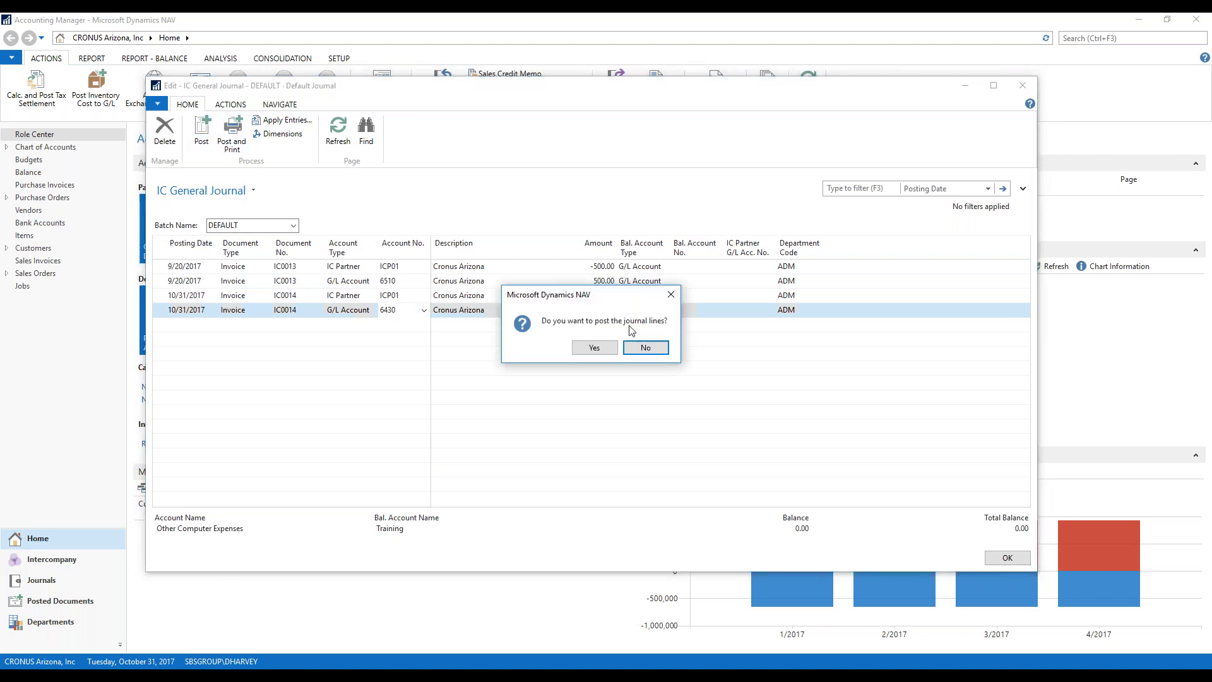
left_click(594, 347)
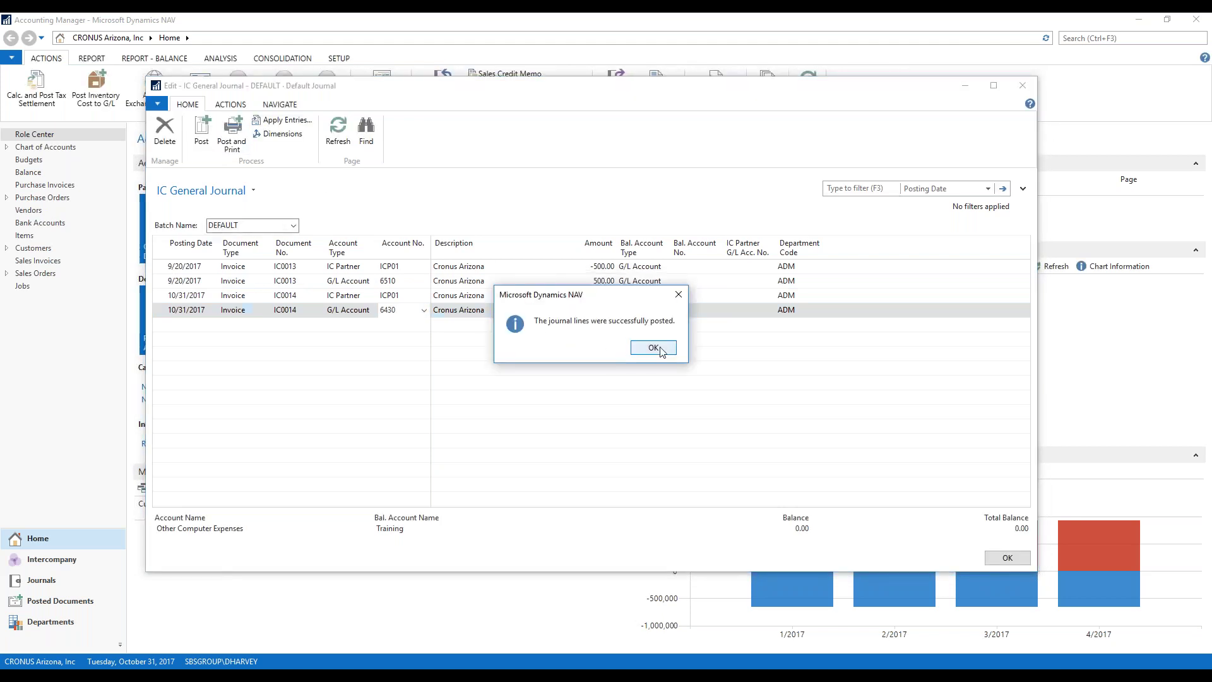
left_click(657, 348)
left_click(1024, 84)
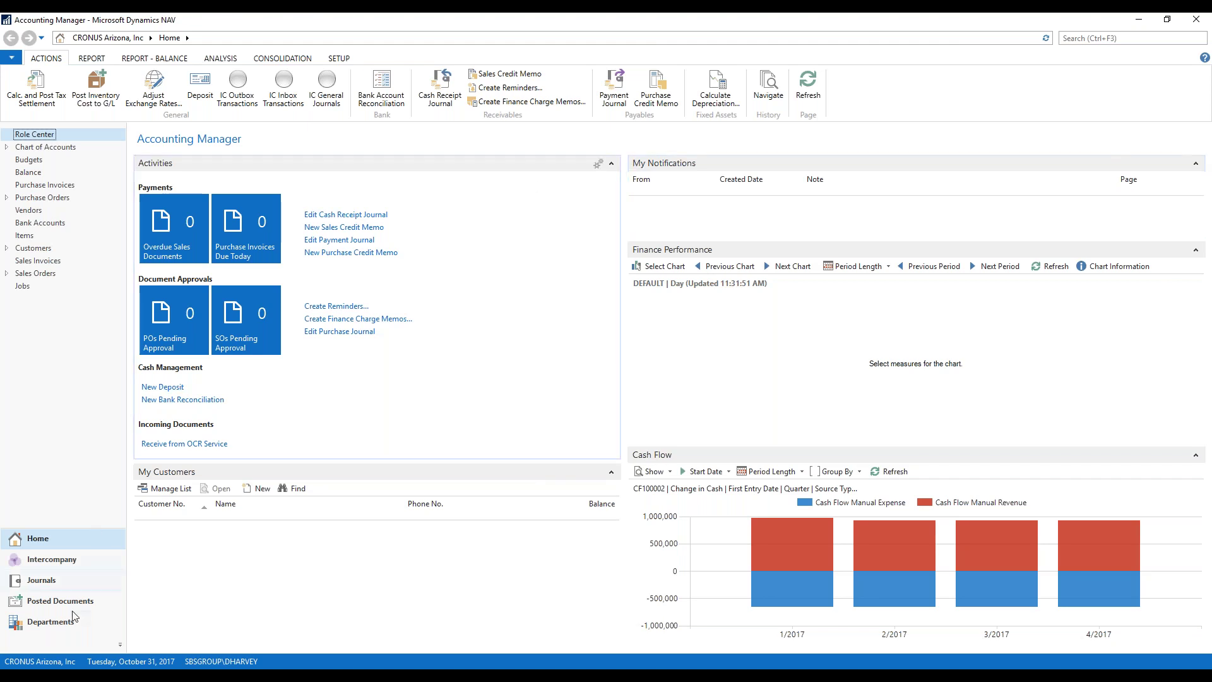
Switch the active company to CRONUS USA, Inc.
left_click(52, 663)
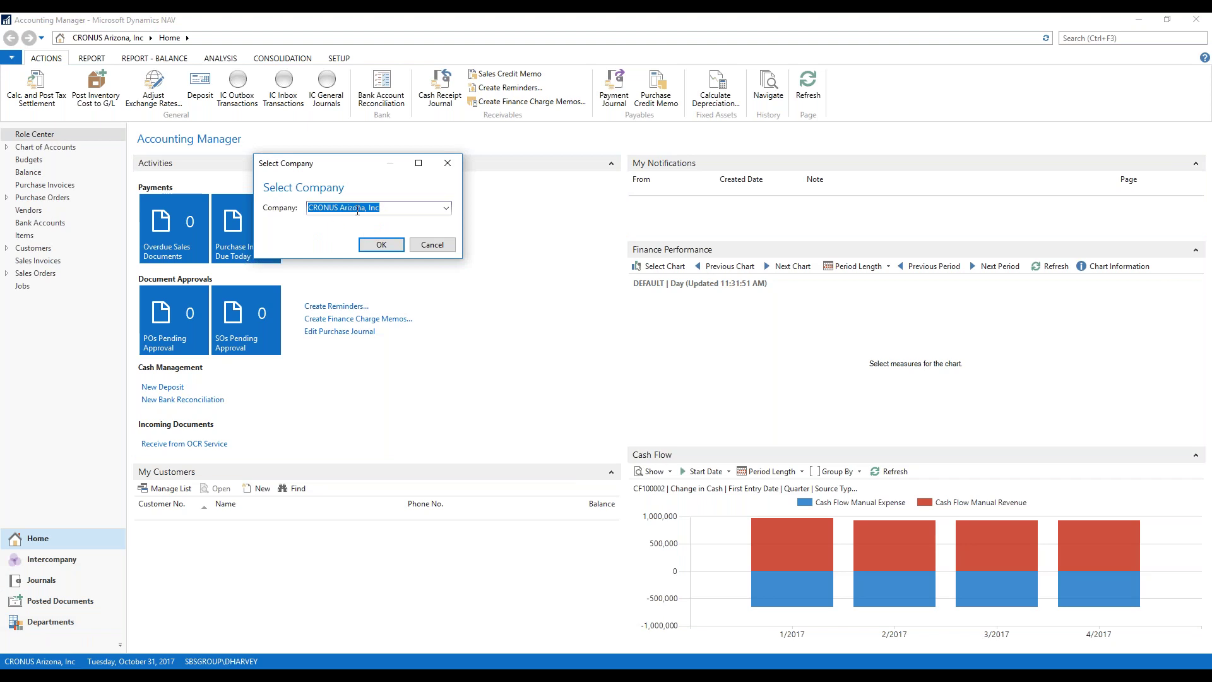
left_click(446, 208)
left_click(357, 264)
left_click(383, 246)
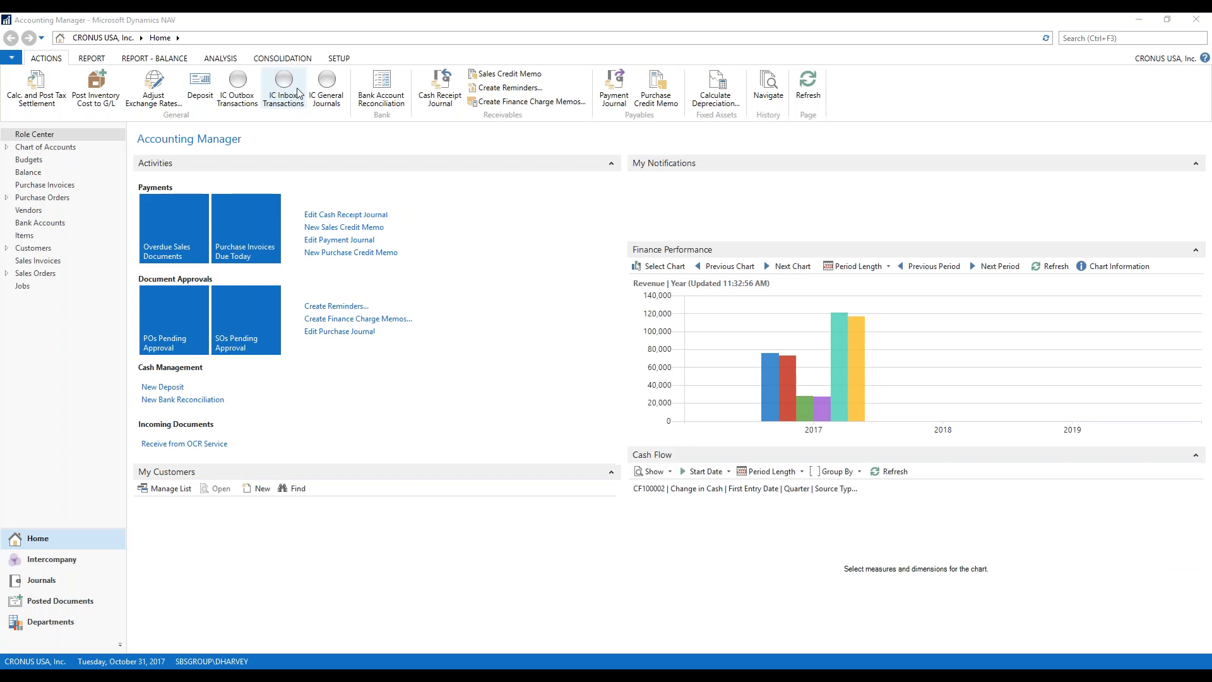
Delete all four IC0012 lines for partner ICP02 from the IC General Journal's DEFAULT batch.
left_click(335, 103)
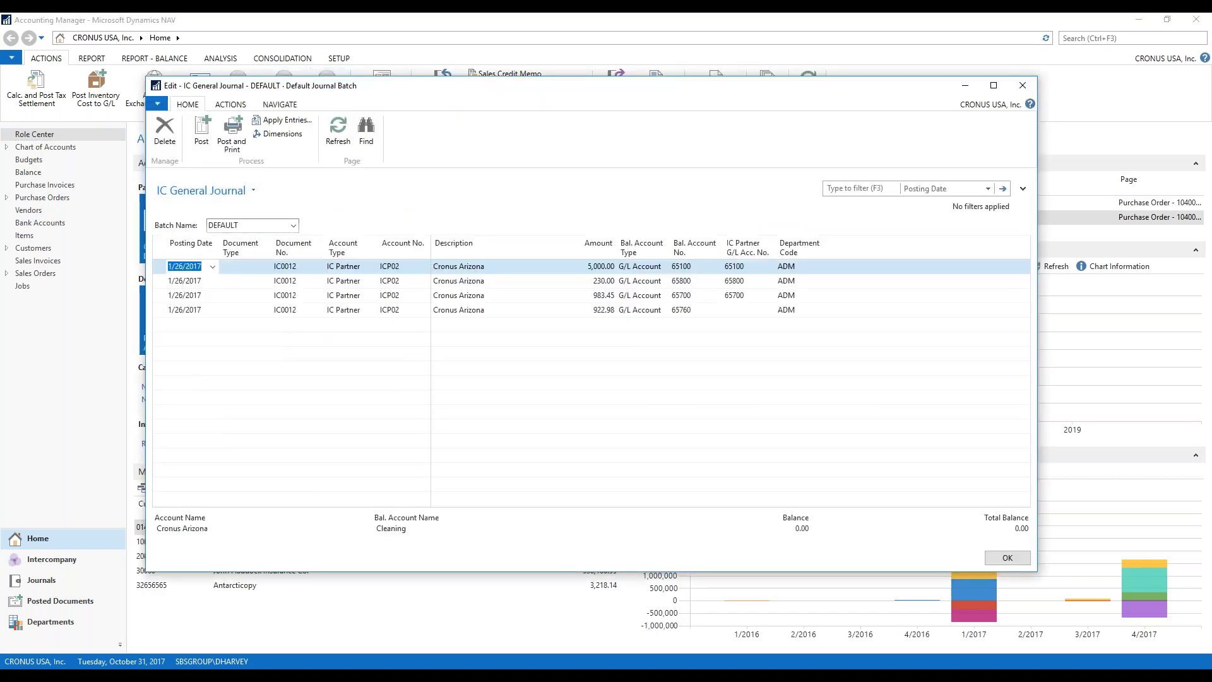
left_click(156, 249)
right_click(205, 282)
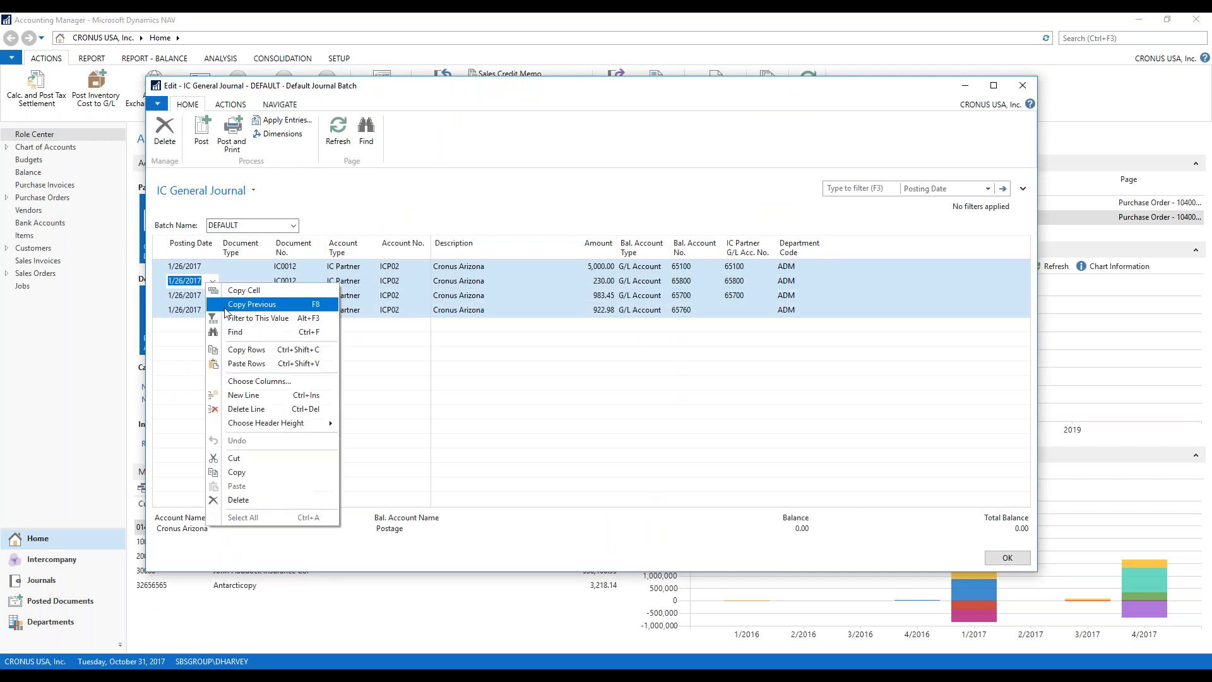
left_click(245, 409)
left_click(609, 348)
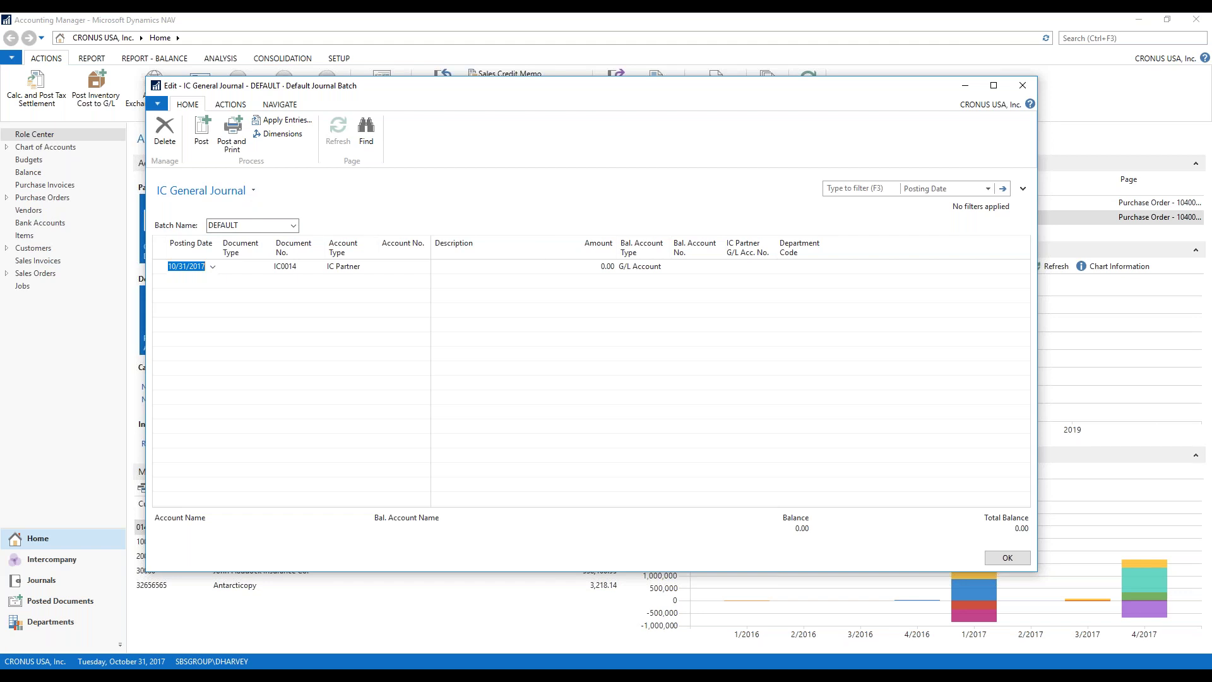
Try to copy rows A2:K5 from Sheet2 of the IC Recurring Journal workbook in Excel and paste them into Dynamics NAV's IC General Journal.
key("alt+Tab")
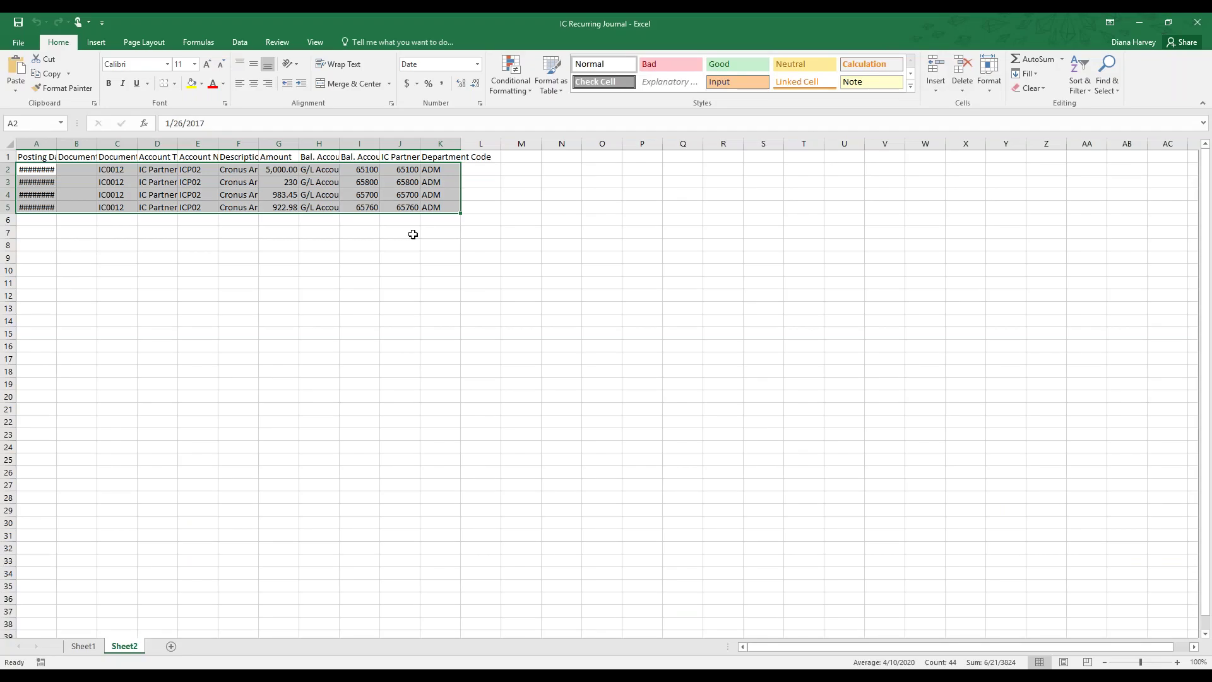
left_click_drag(39, 168, 456, 212)
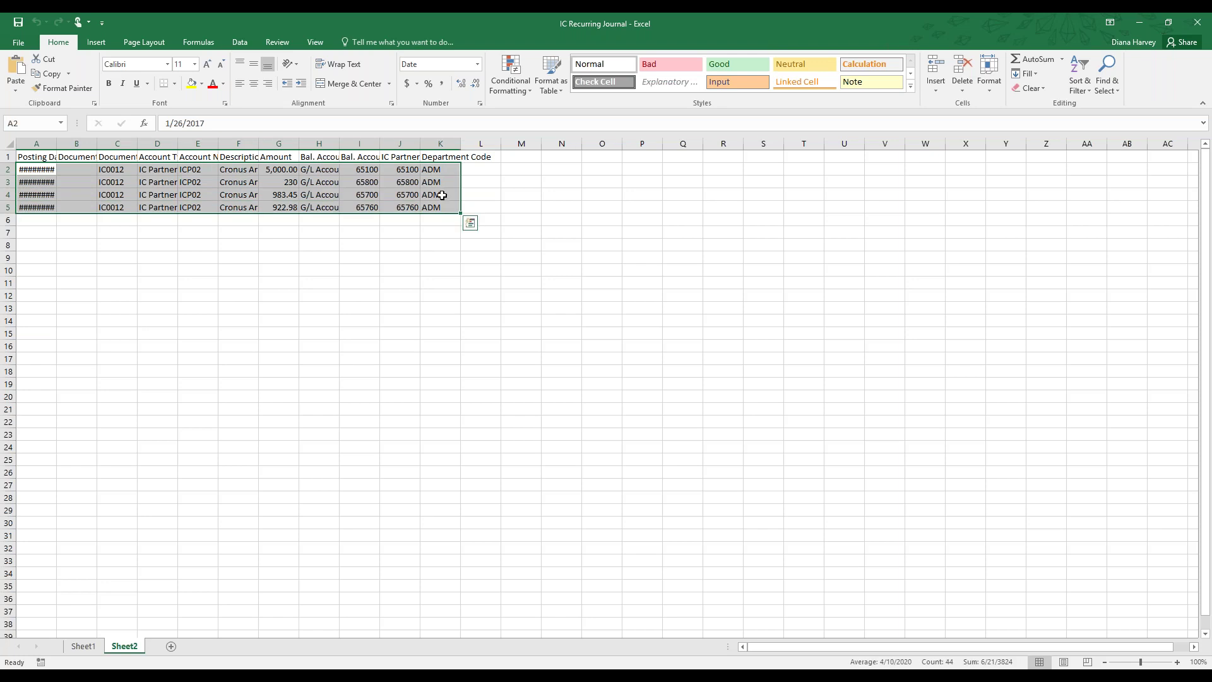
right_click(457, 214)
left_click(470, 219)
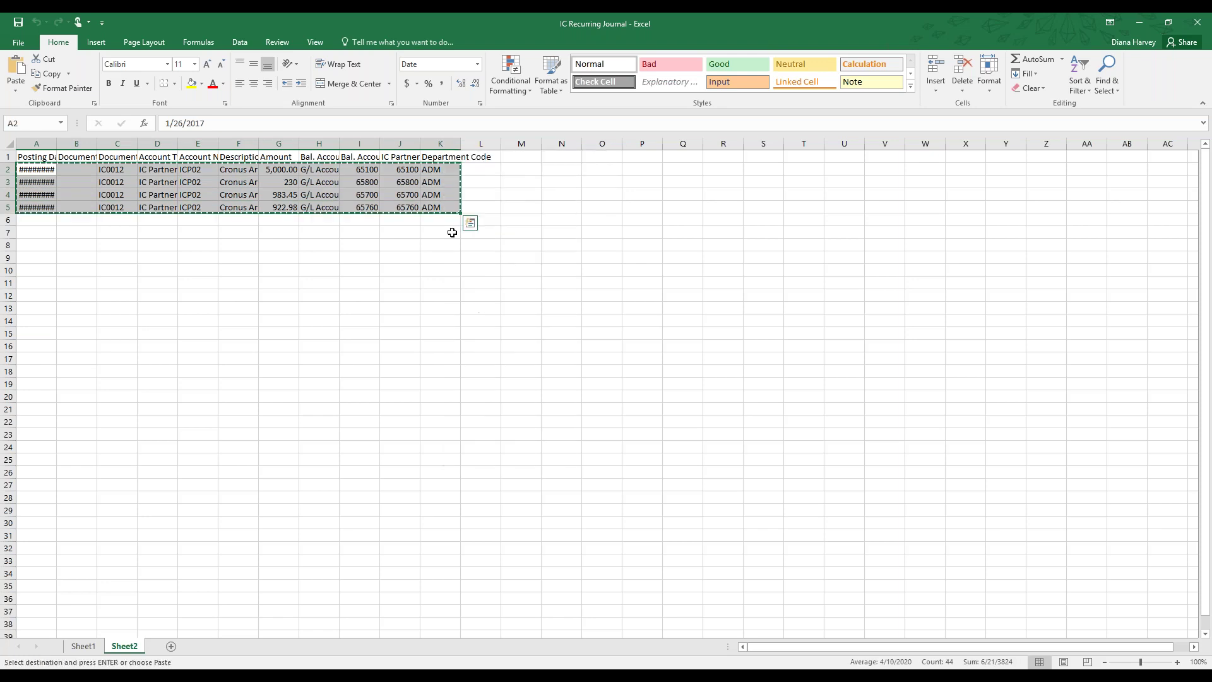
mouse_move(445, 669)
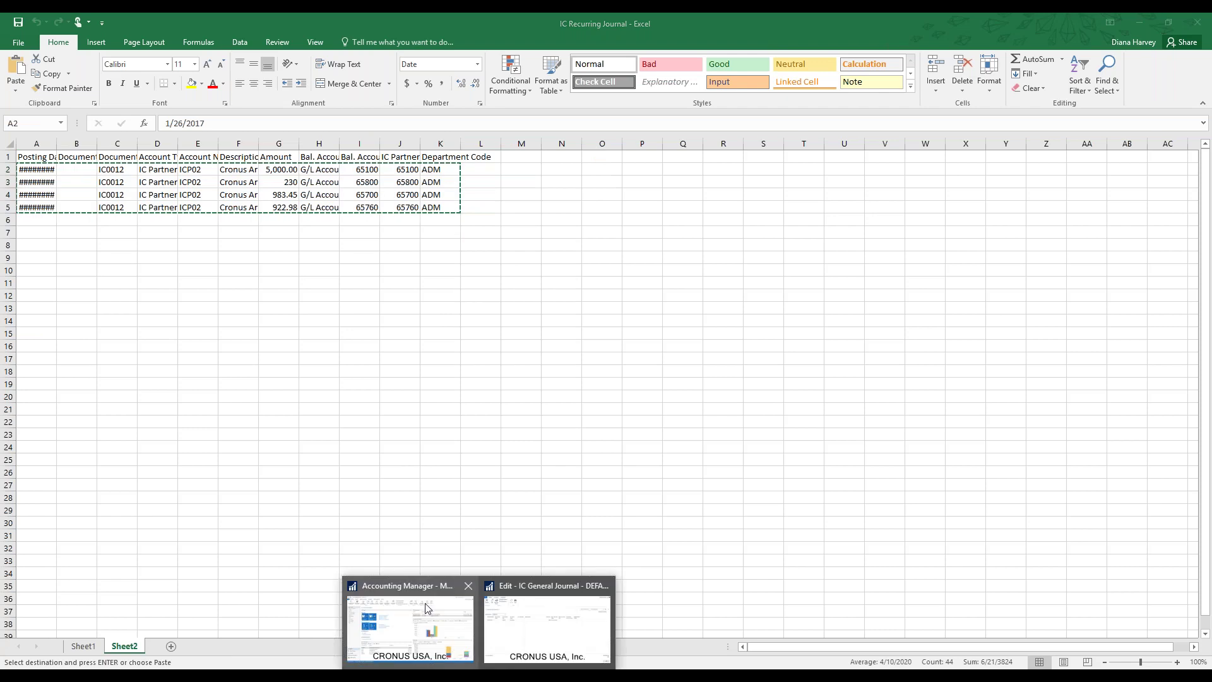
left_click(549, 618)
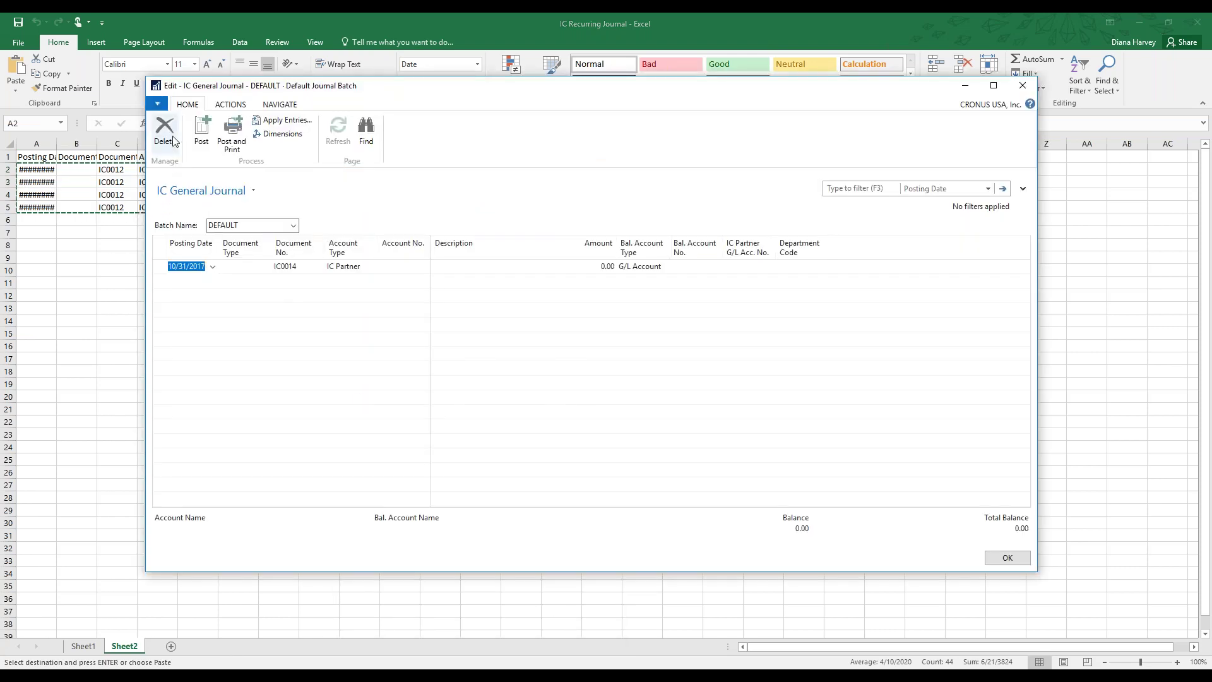
right_click(182, 272)
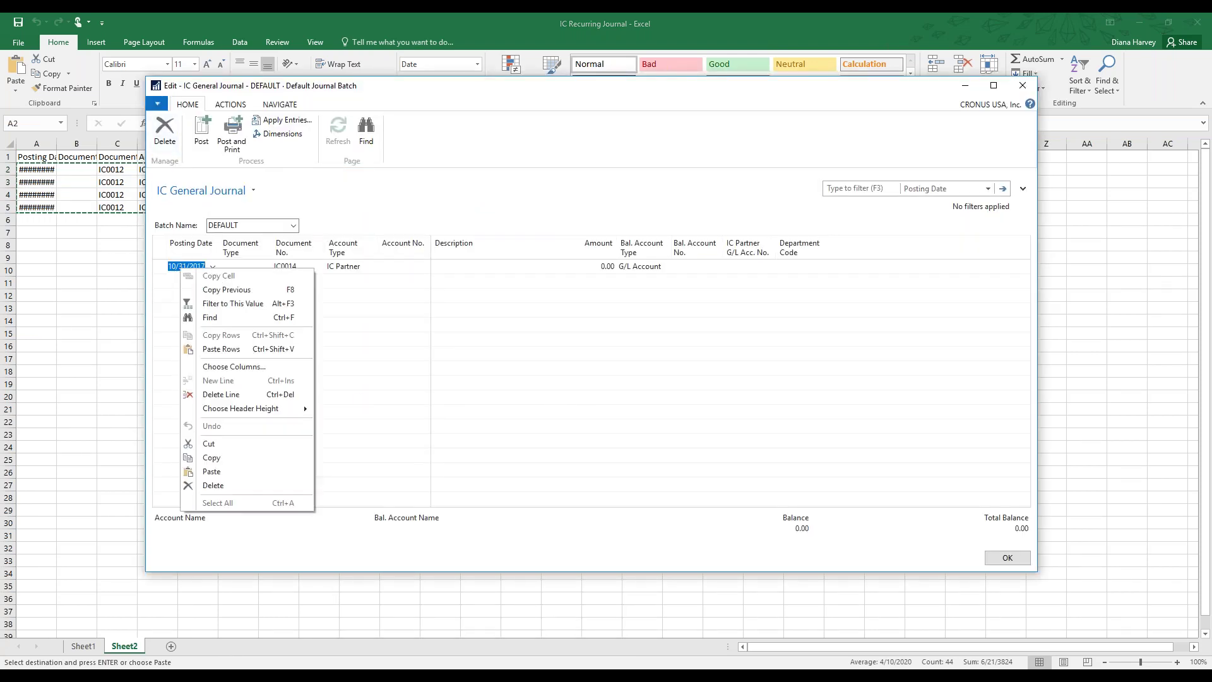
left_click(221, 351)
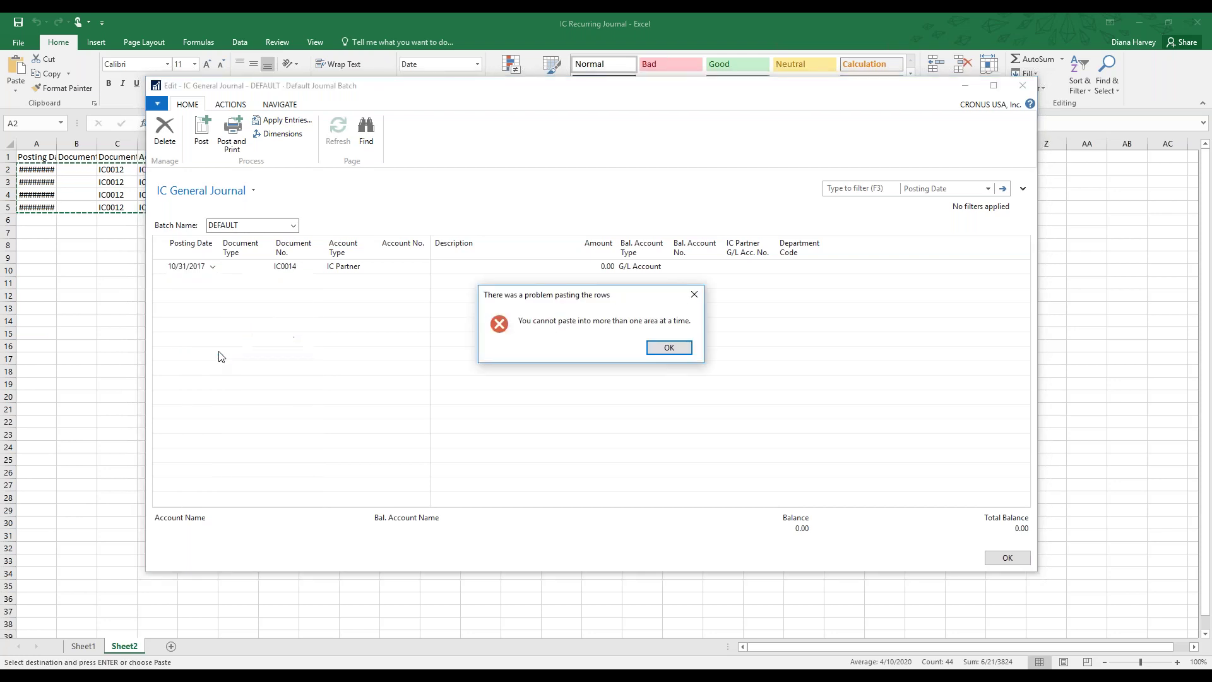
left_click(663, 347)
Delete the blank IC0014 line from the IC General Journal and close the journal.
right_click(162, 266)
left_click(196, 335)
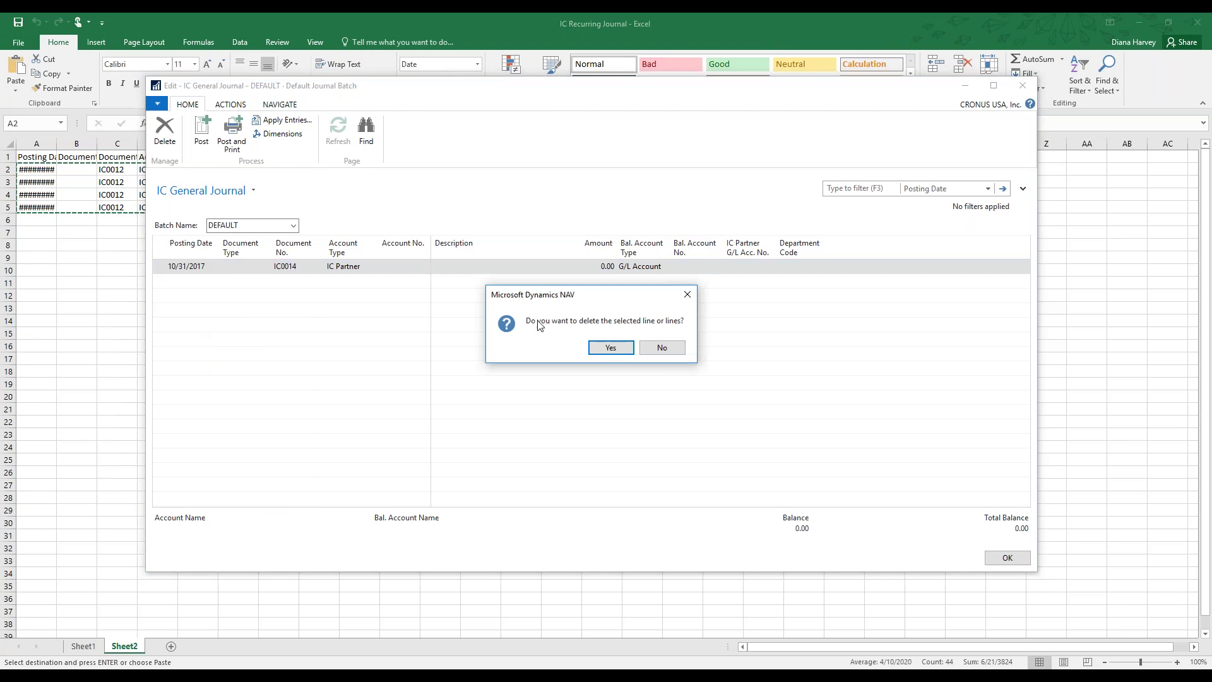
left_click(608, 349)
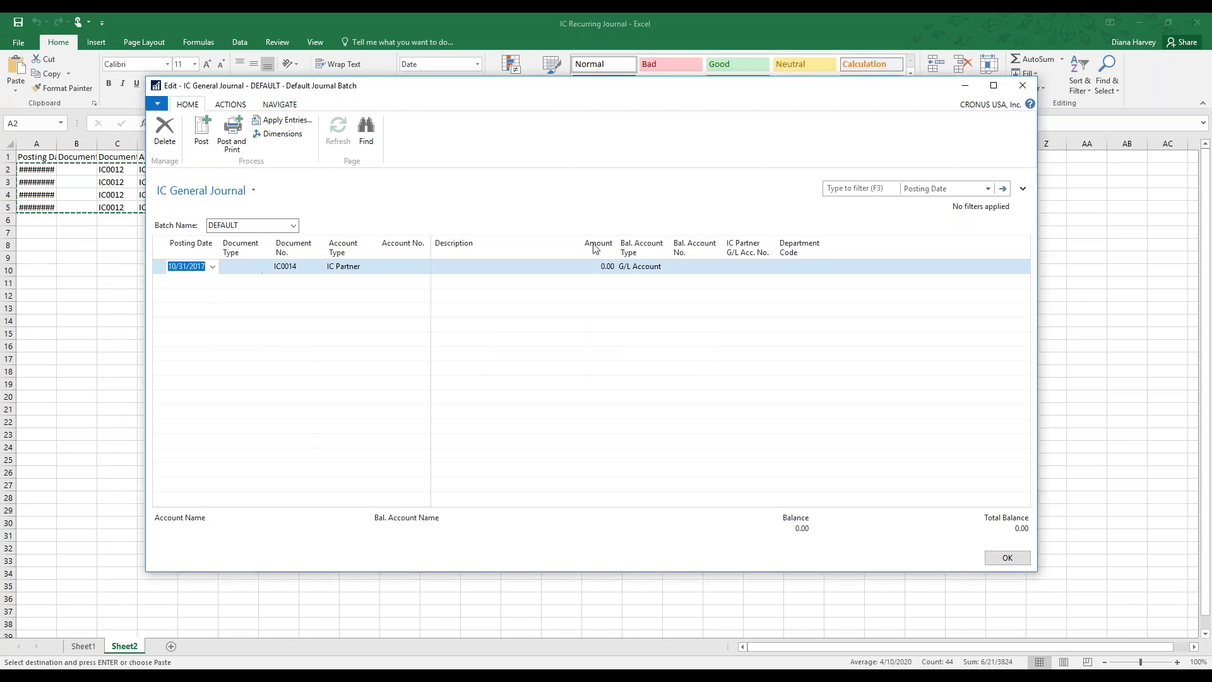
left_click(1007, 558)
Copy rows A2:K5 from Sheet2 of the IC Recurring Journal workbook and switch to Dynamics NAV.
left_click_drag(31, 170, 442, 203)
key("ctrl+v")
right_click(438, 201)
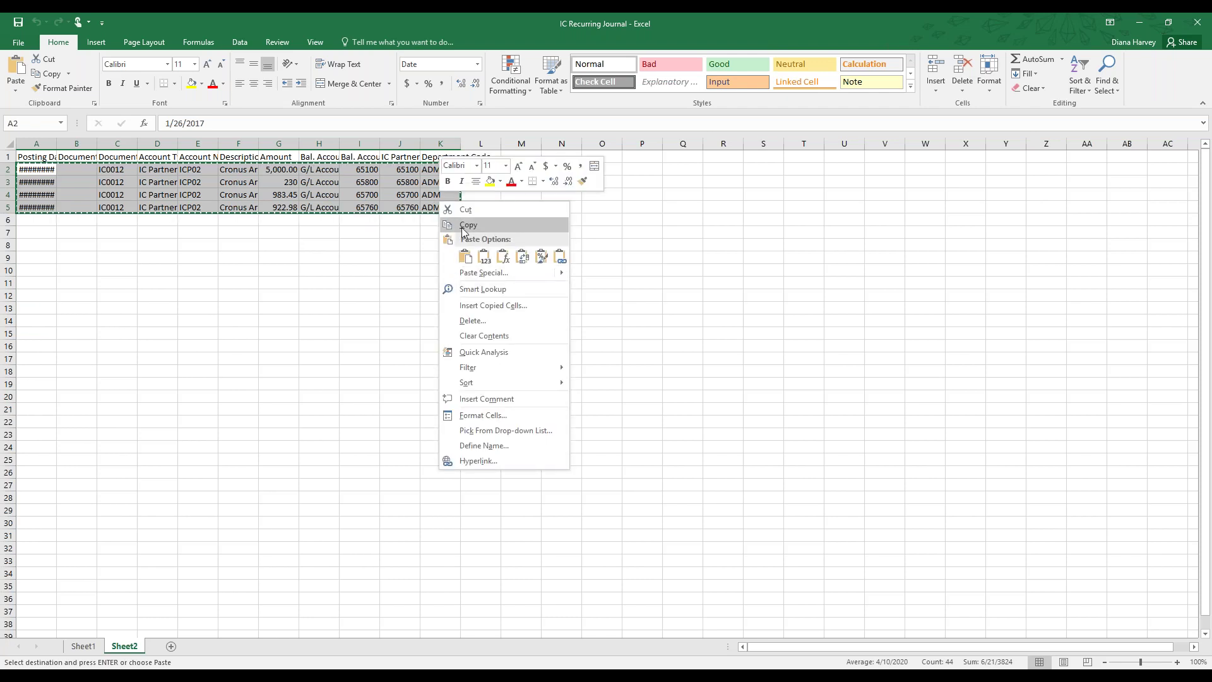
left_click(467, 225)
key("alt+Tab")
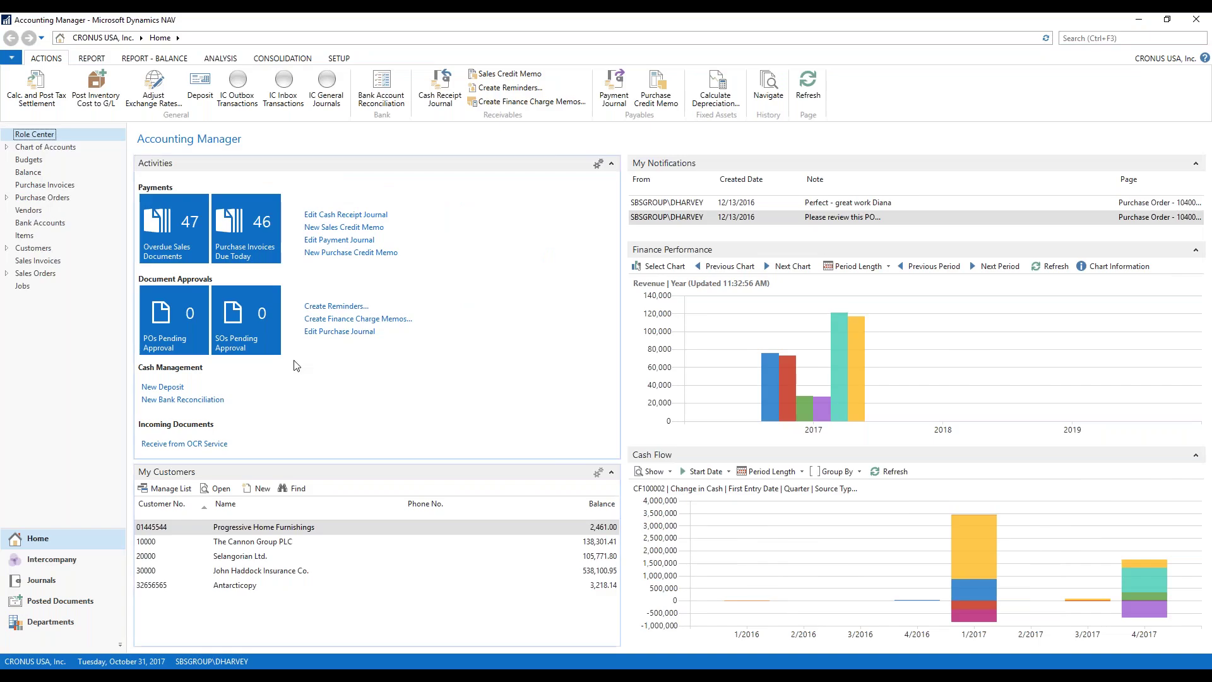
Open the IC General Journal in CRONUS USA and paste the copied Excel rows into the DEFAULT batch.
left_click(327, 87)
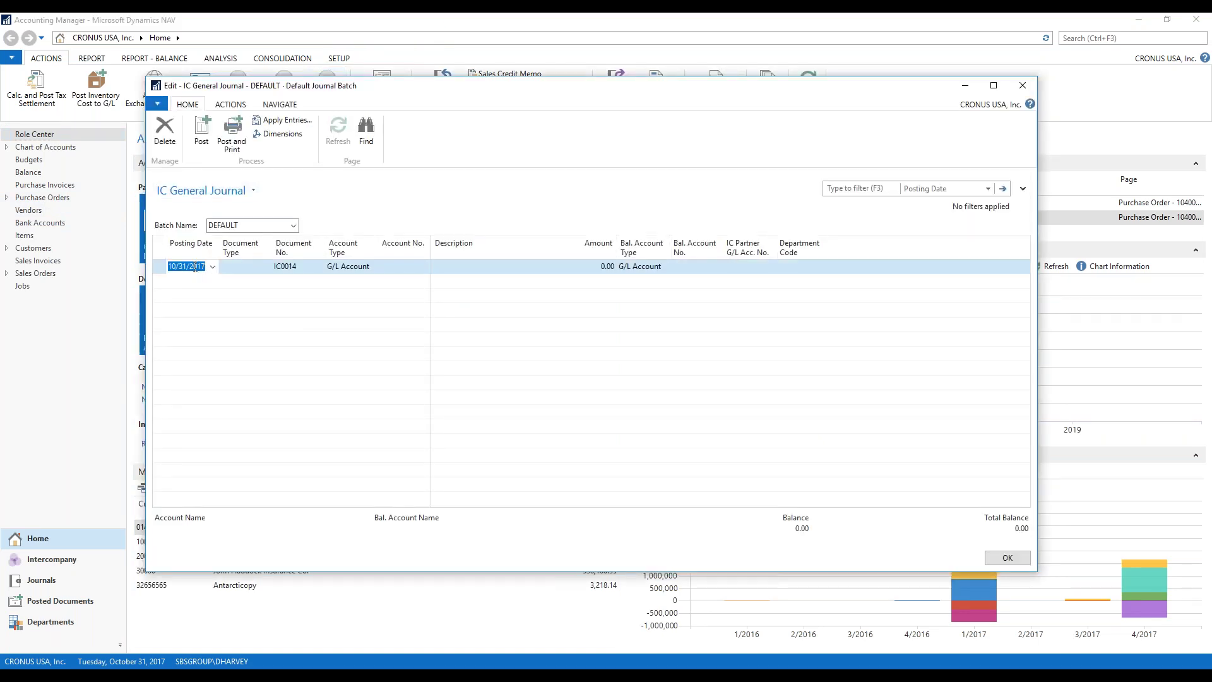
right_click(195, 269)
left_click(234, 348)
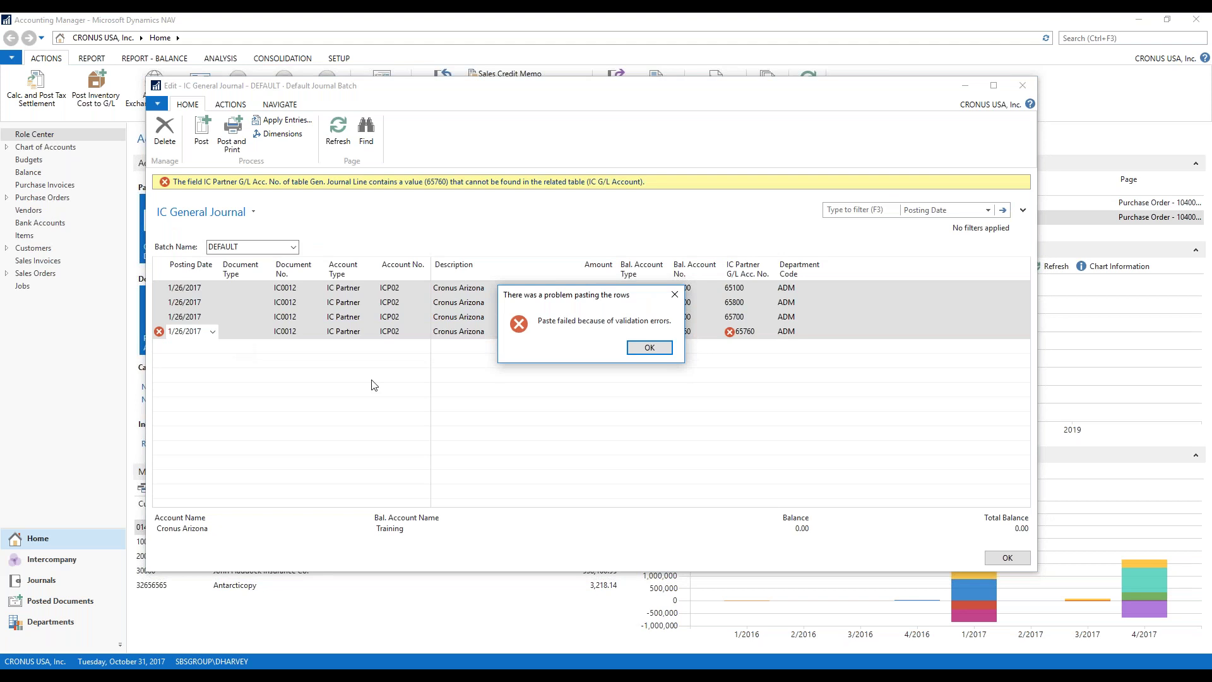
left_click(649, 348)
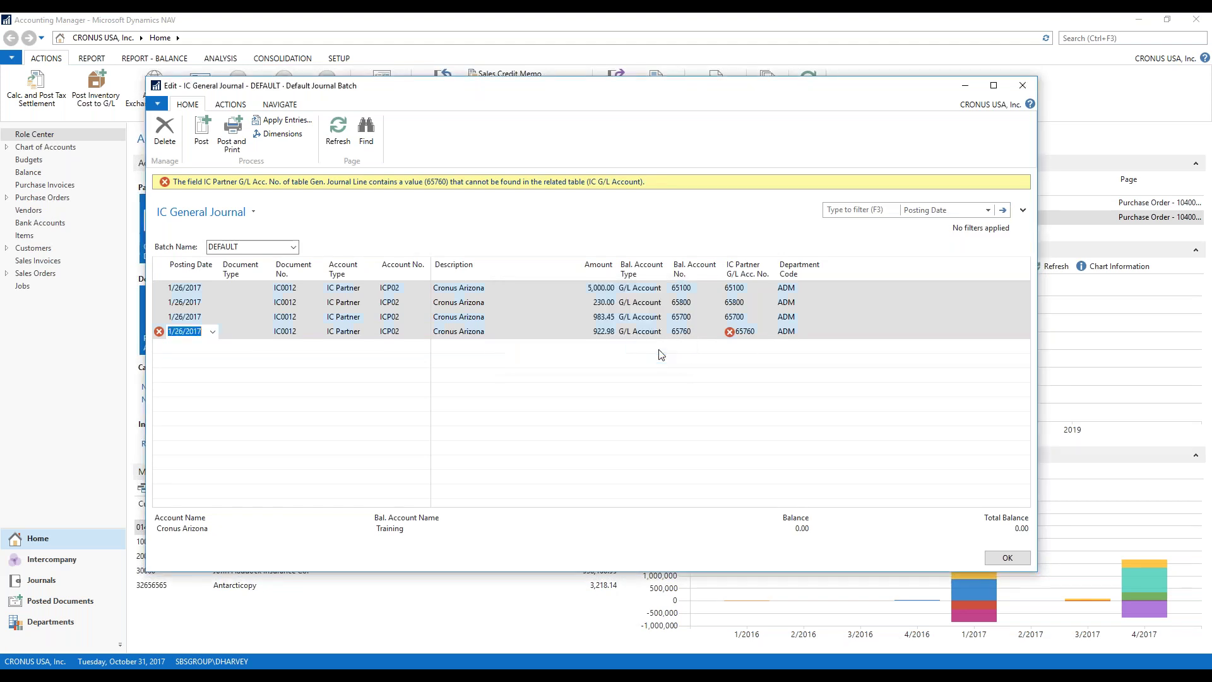
On the 922.98 line, set the balancing account and the IC partner G/L account to 65700 and the department code to ADM.
left_click(687, 331)
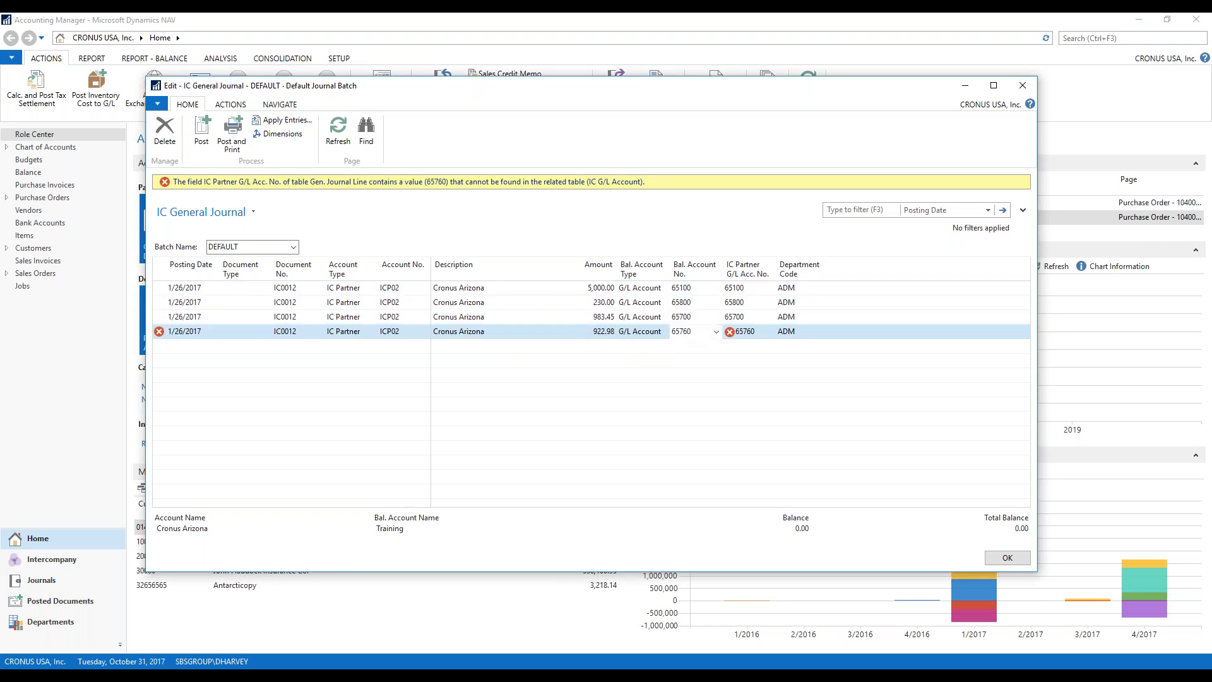
left_click(760, 330)
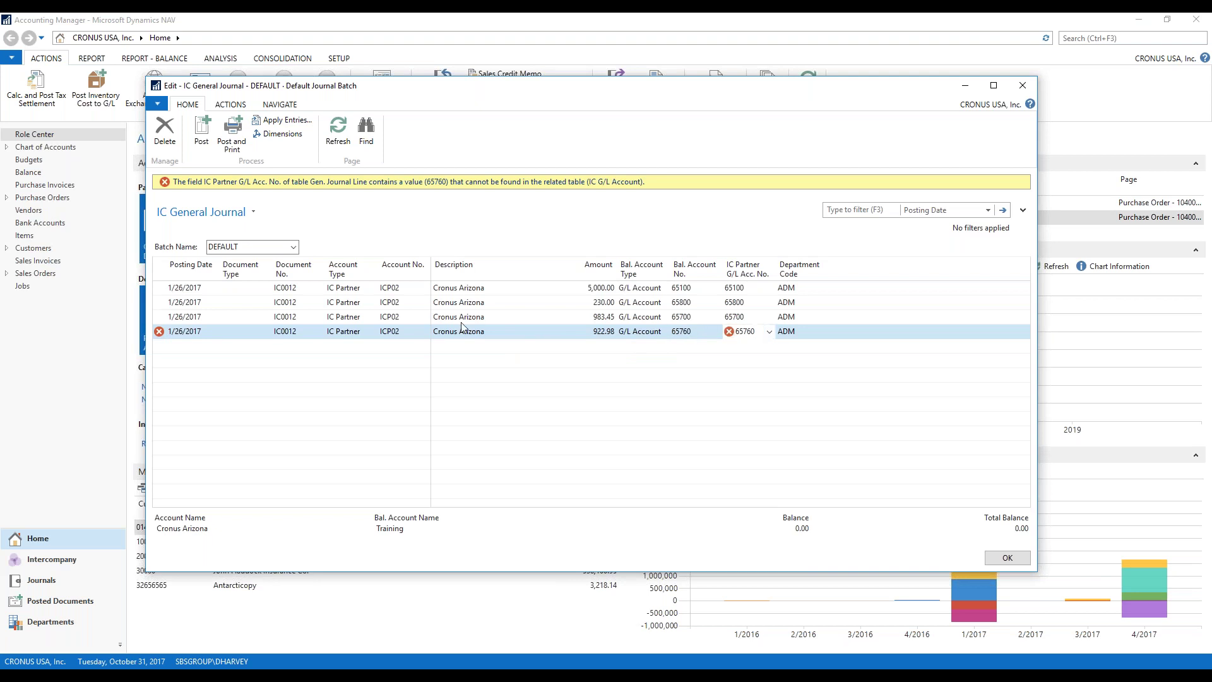
left_click(715, 336)
left_click(700, 330)
key("F8")
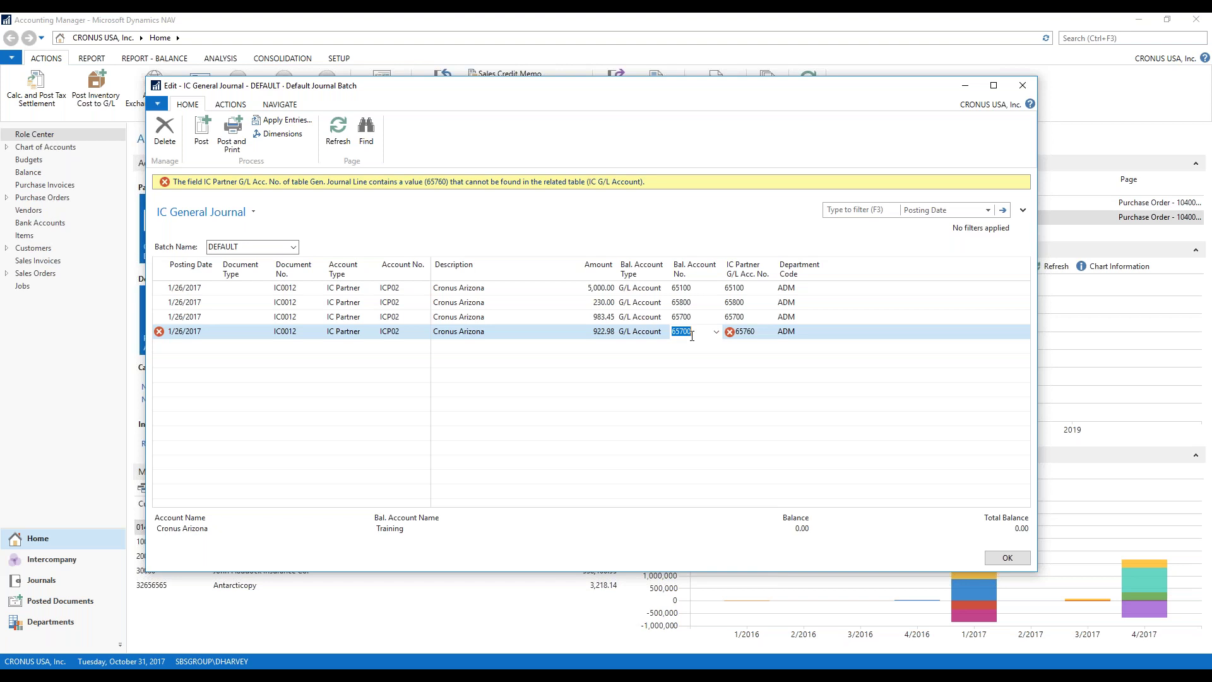
key("Tab")
key("Delete")
key("F8")
key("Tab")
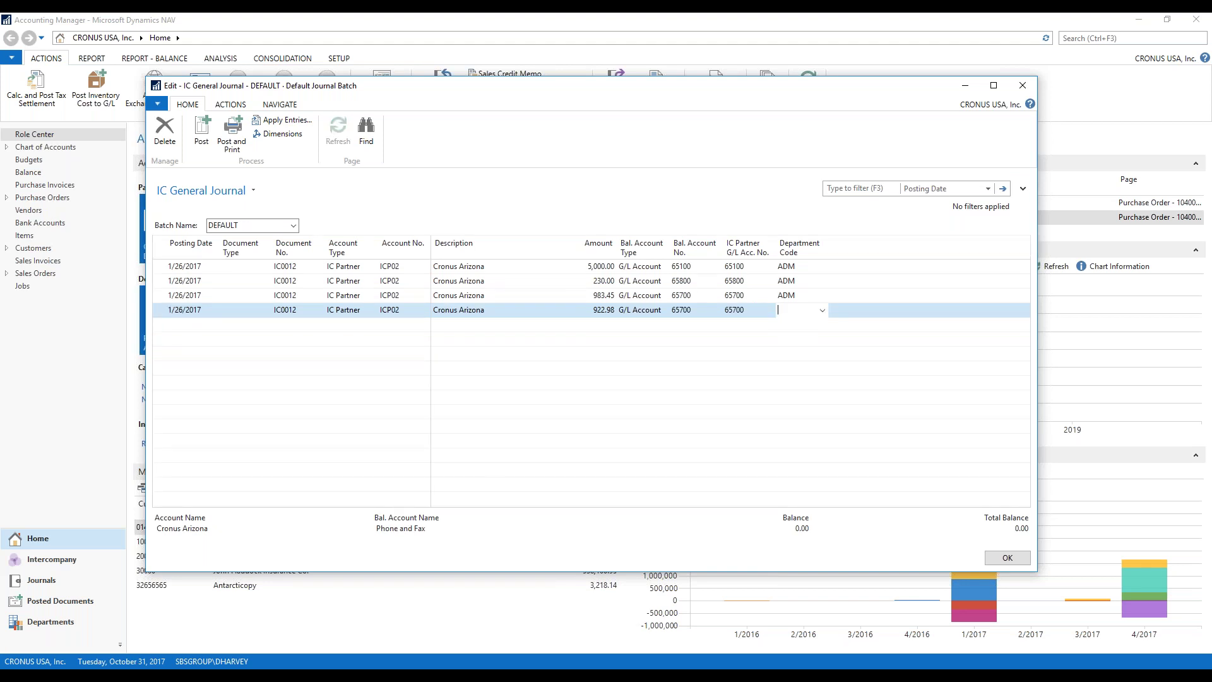
key("F8")
Review the balancing accounts of the four IC0012 lines, try to post the journal lines, and close the IC General Journal.
left_click_drag(352, 94, 353, 122)
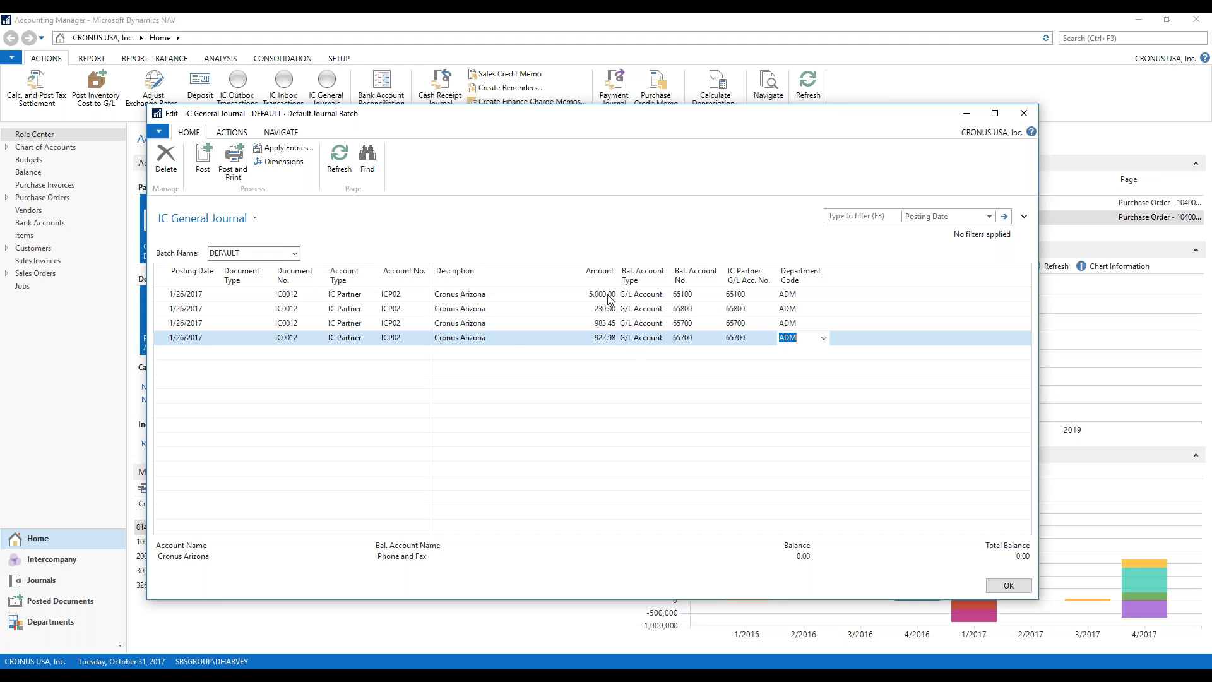
left_click(690, 294)
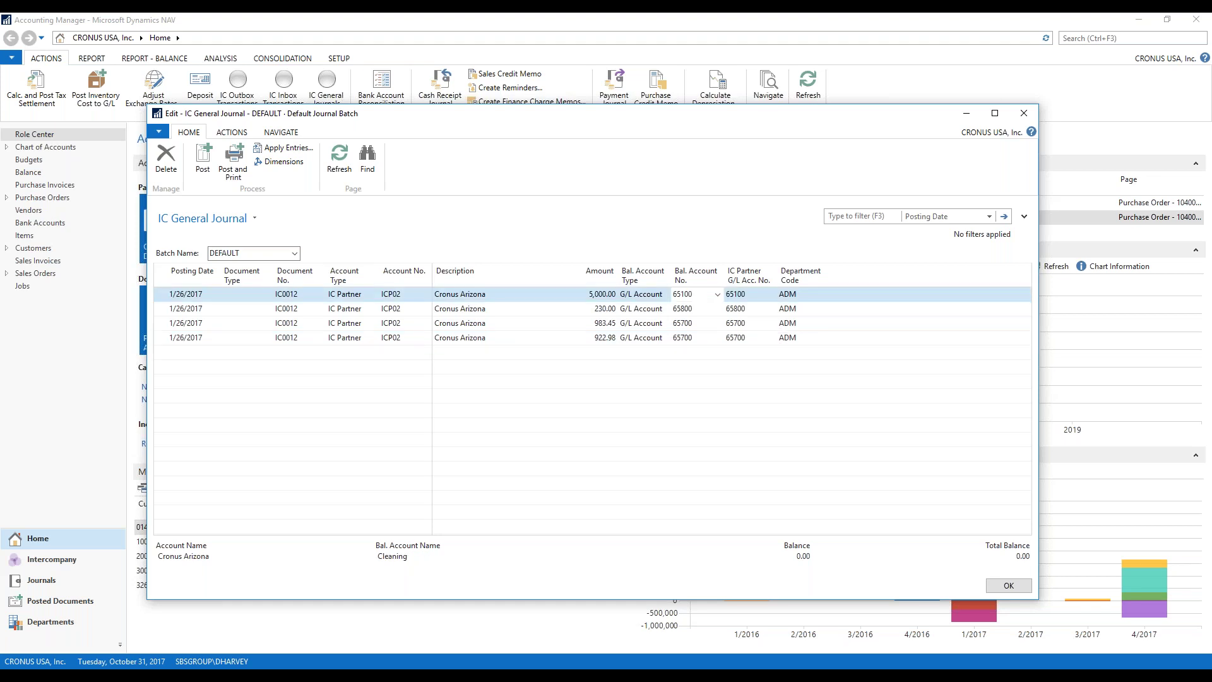
key("Down")
key("Down")
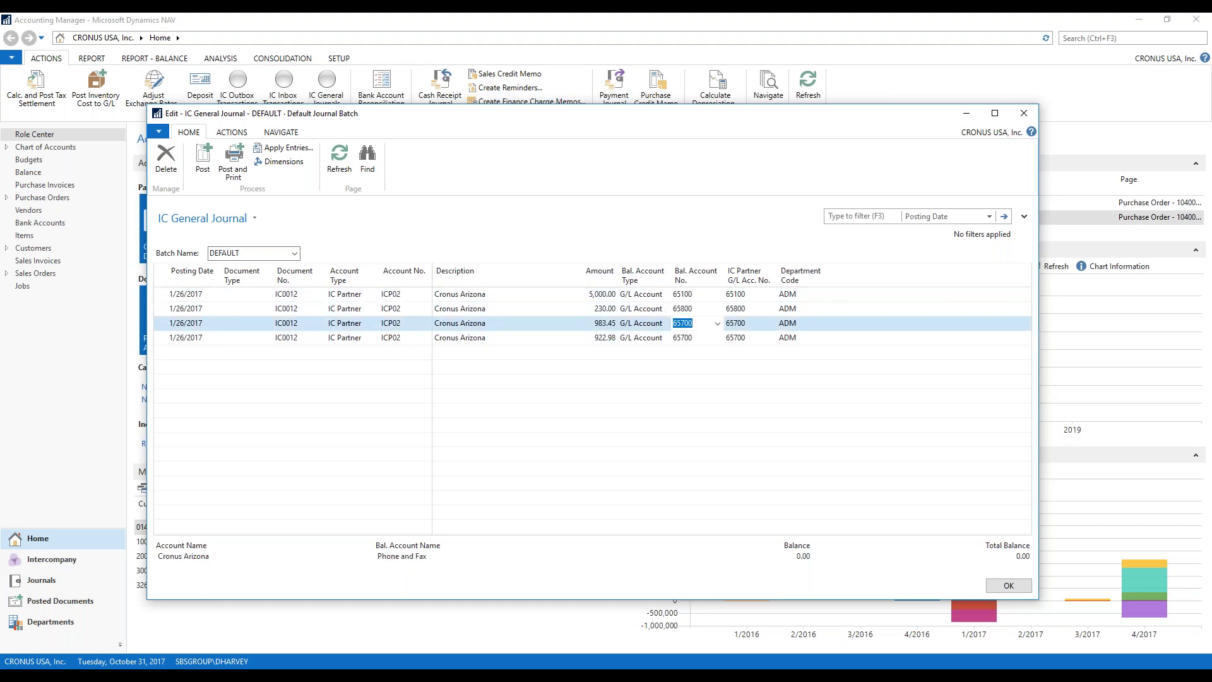
key("Down")
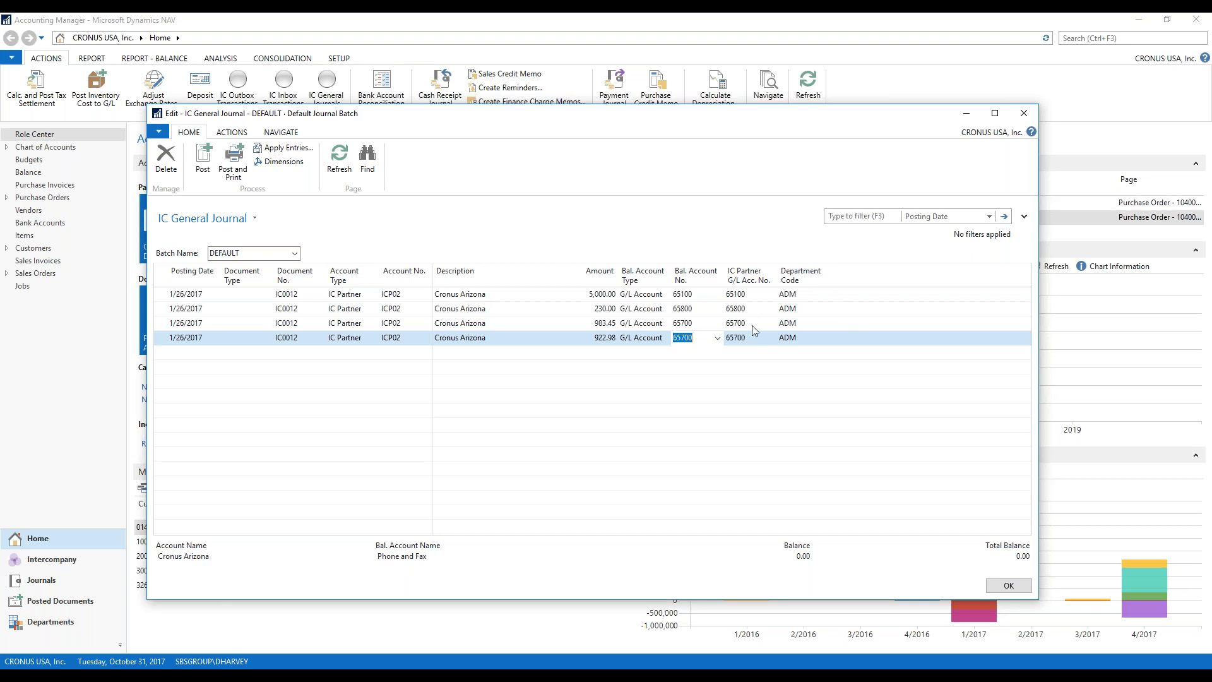
left_click(202, 159)
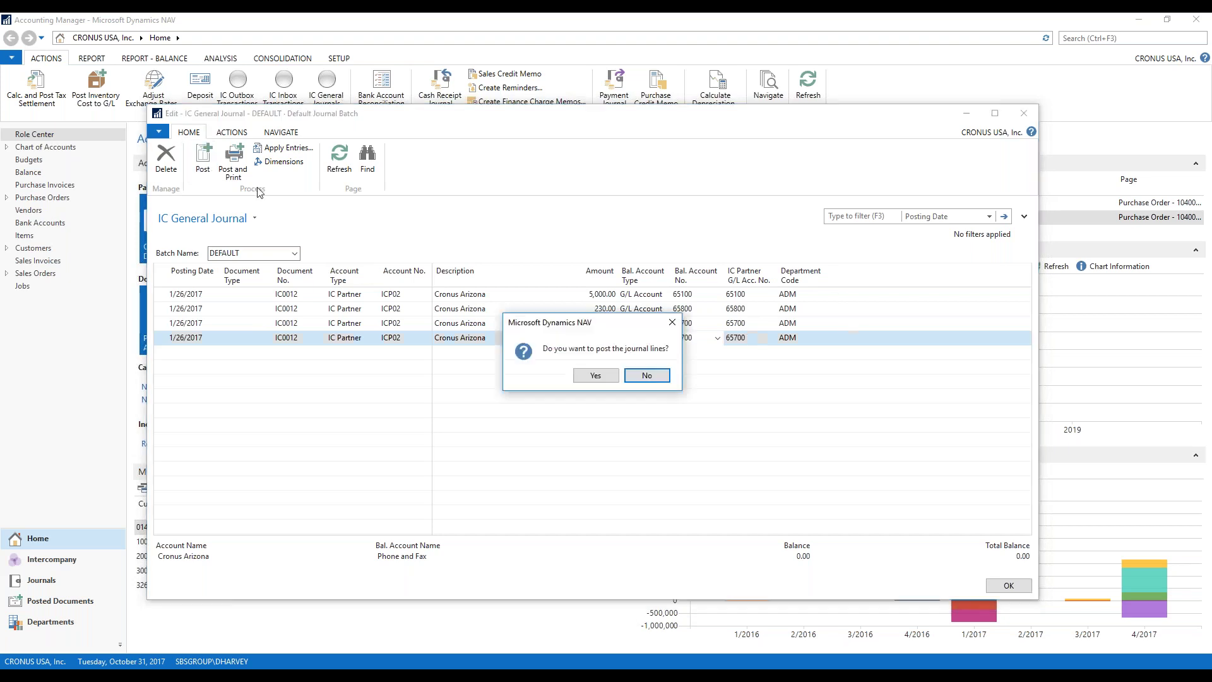
left_click(603, 376)
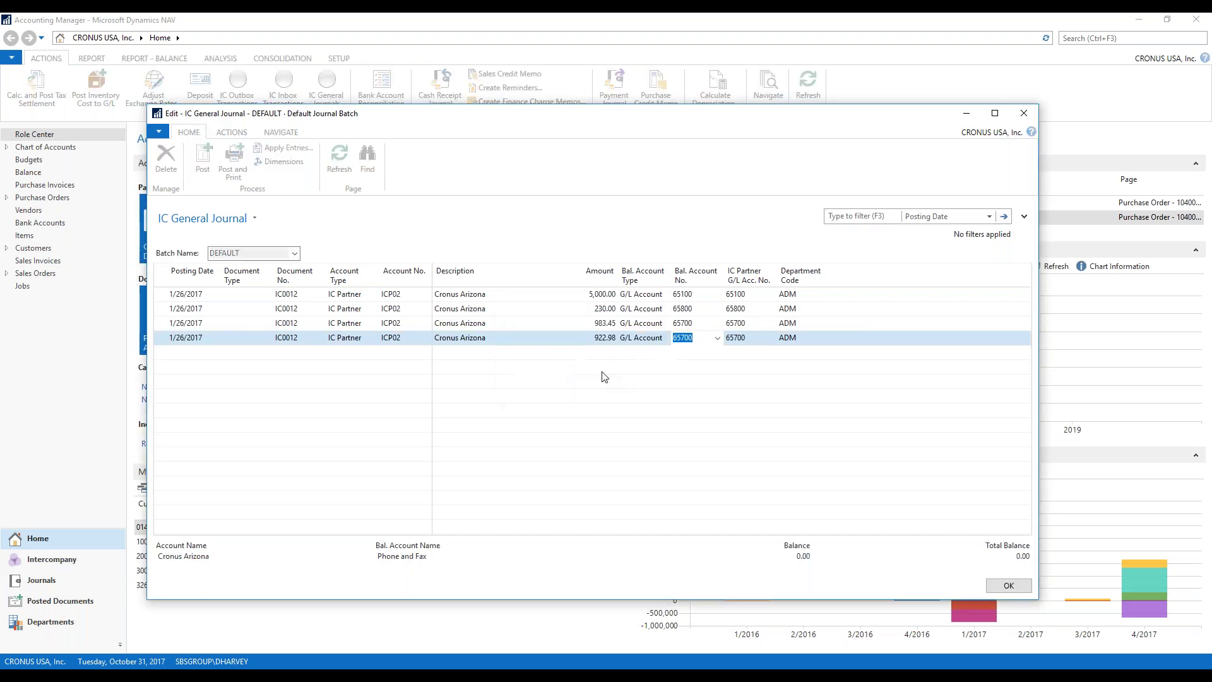
left_click(679, 387)
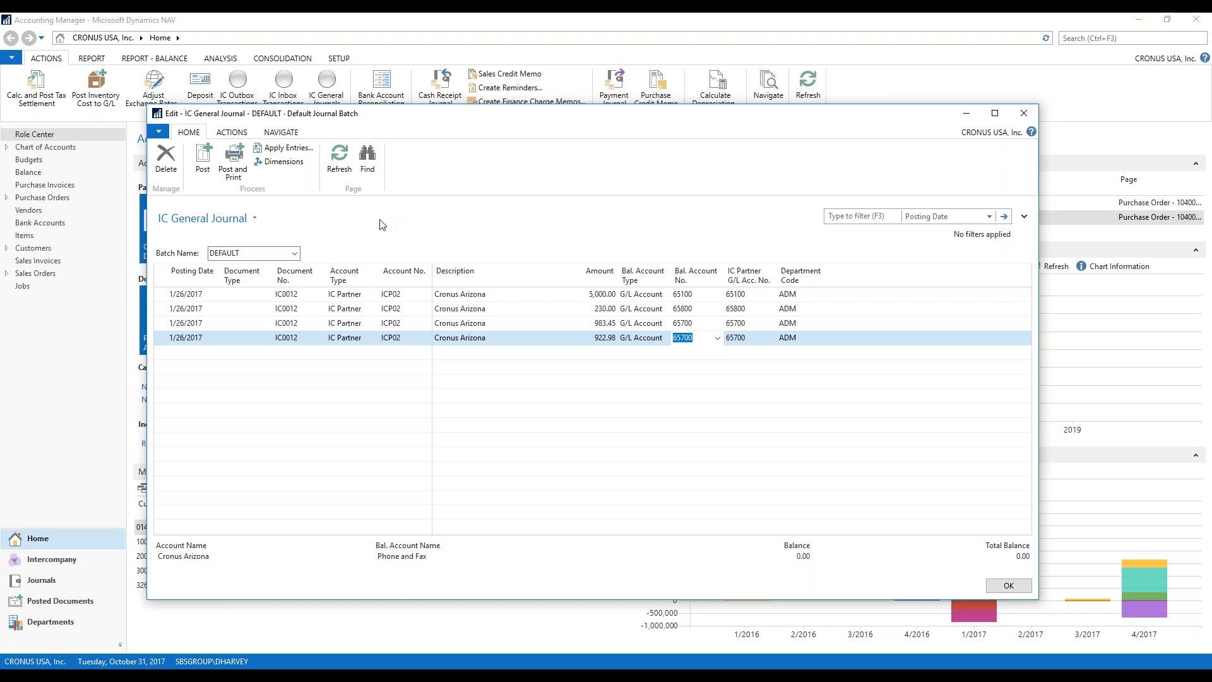
left_click(1024, 113)
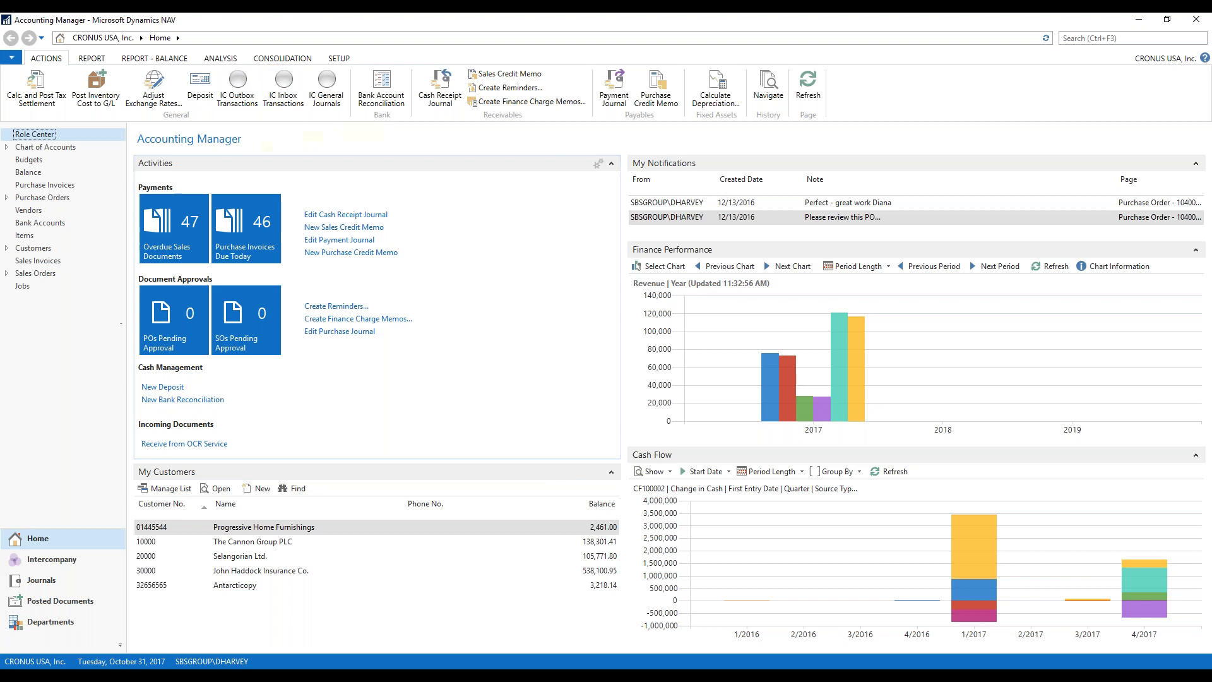
Switch the active company to CRONUS Arizona, Inc.
left_click(35, 661)
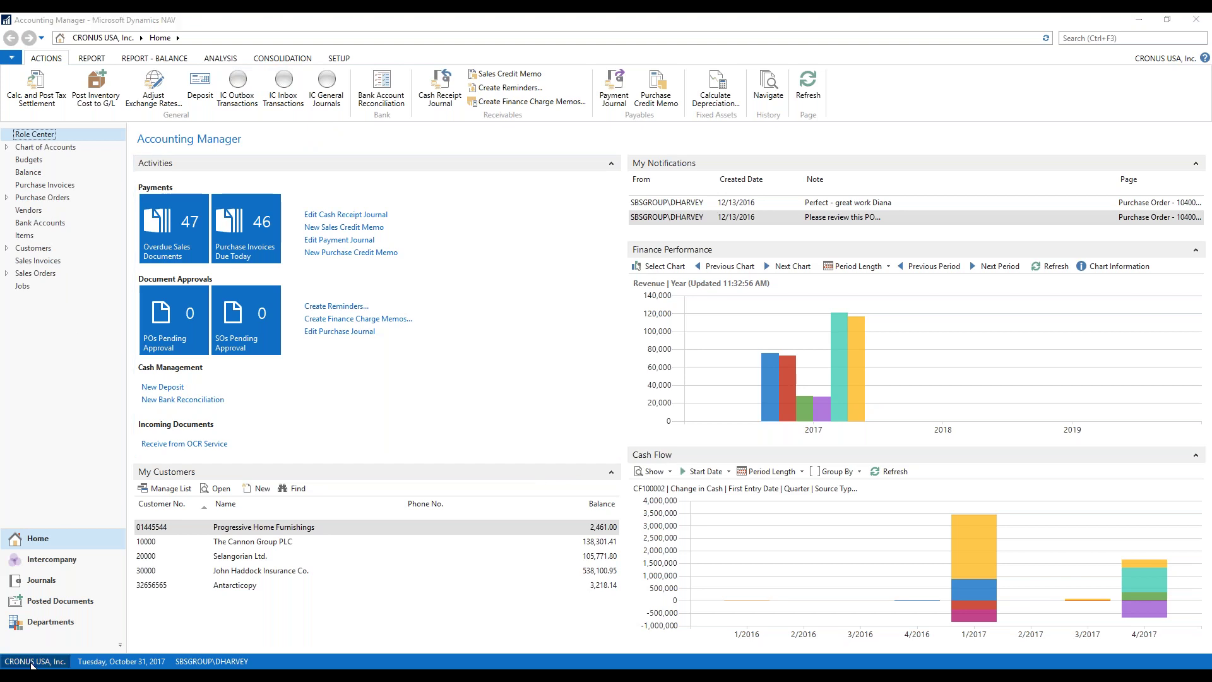
left_click(444, 209)
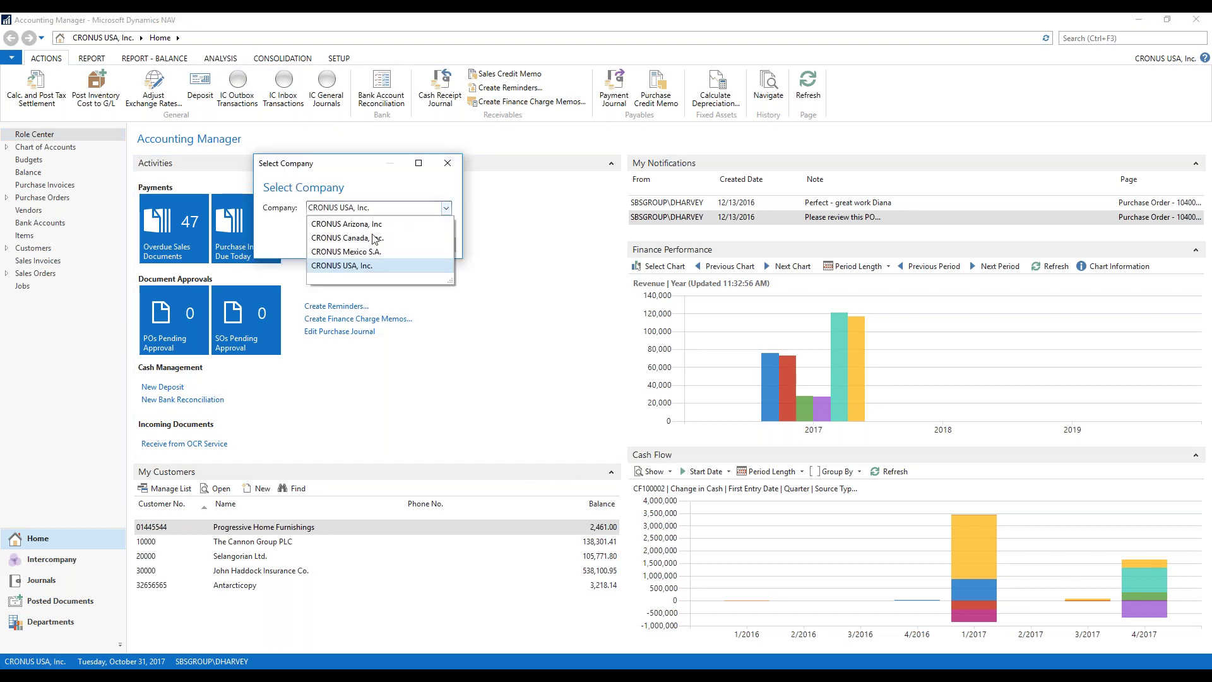
left_click(374, 221)
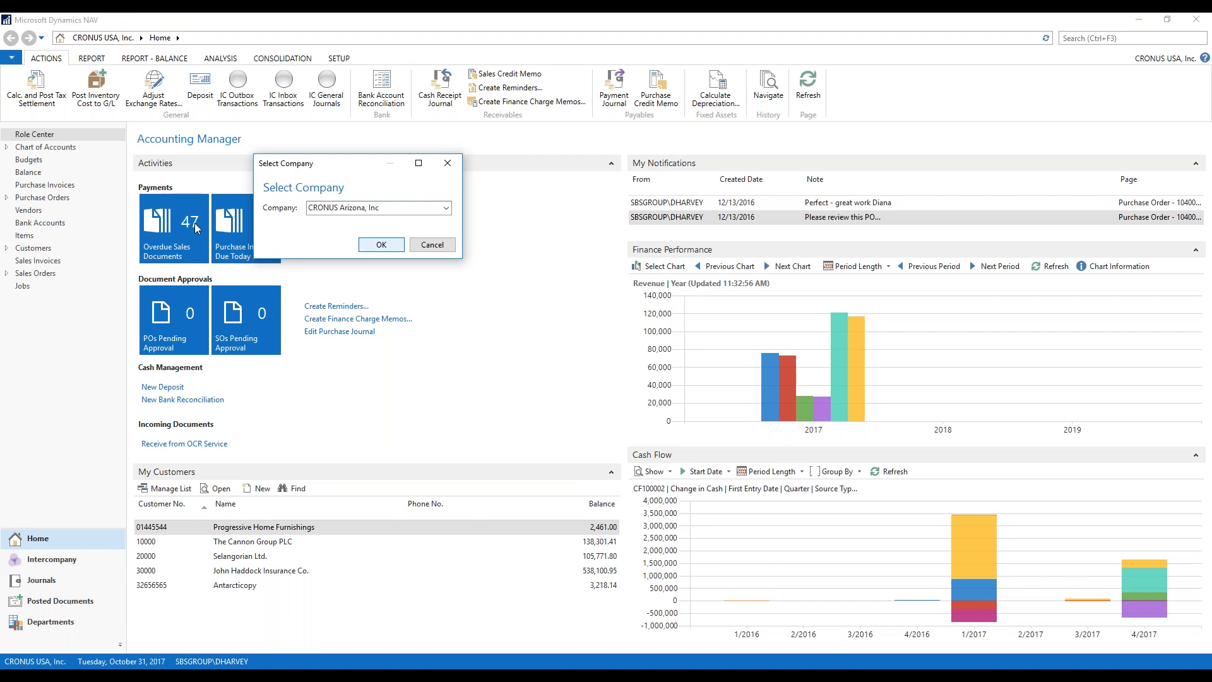
key("Return")
Paste the copied Excel rows into CRONUS Arizona's IC General Journal and refresh the page, discarding the unsaved changes.
left_click(326, 88)
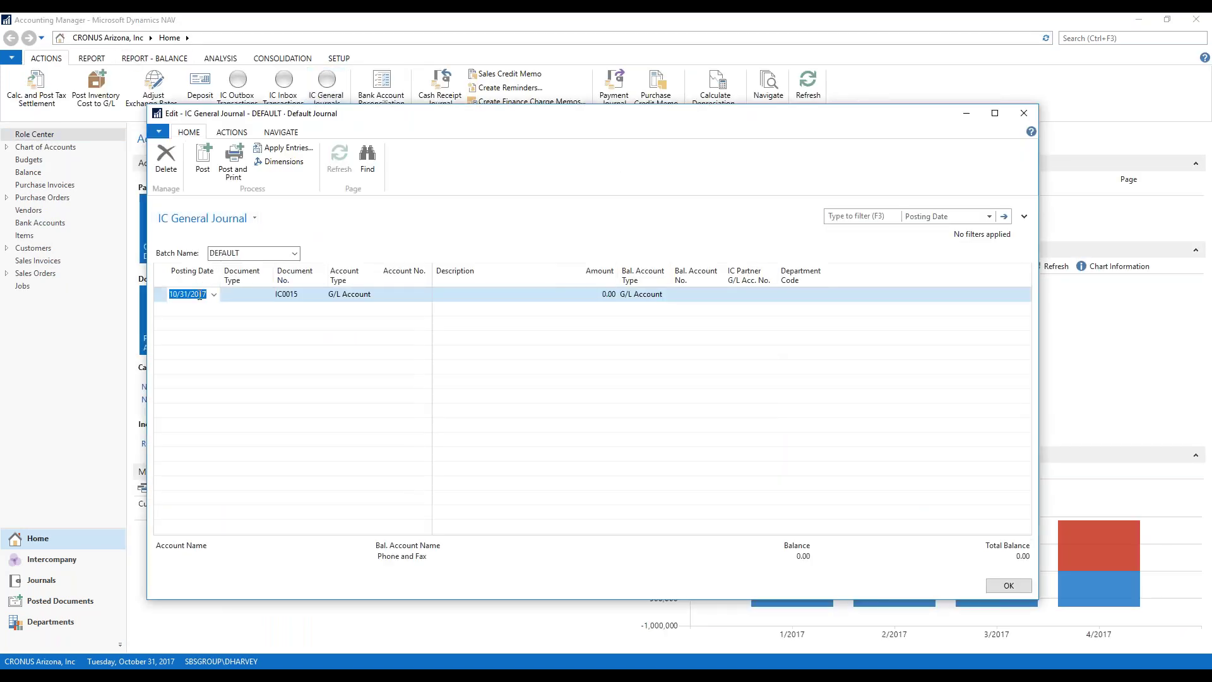
right_click(200, 295)
left_click(243, 376)
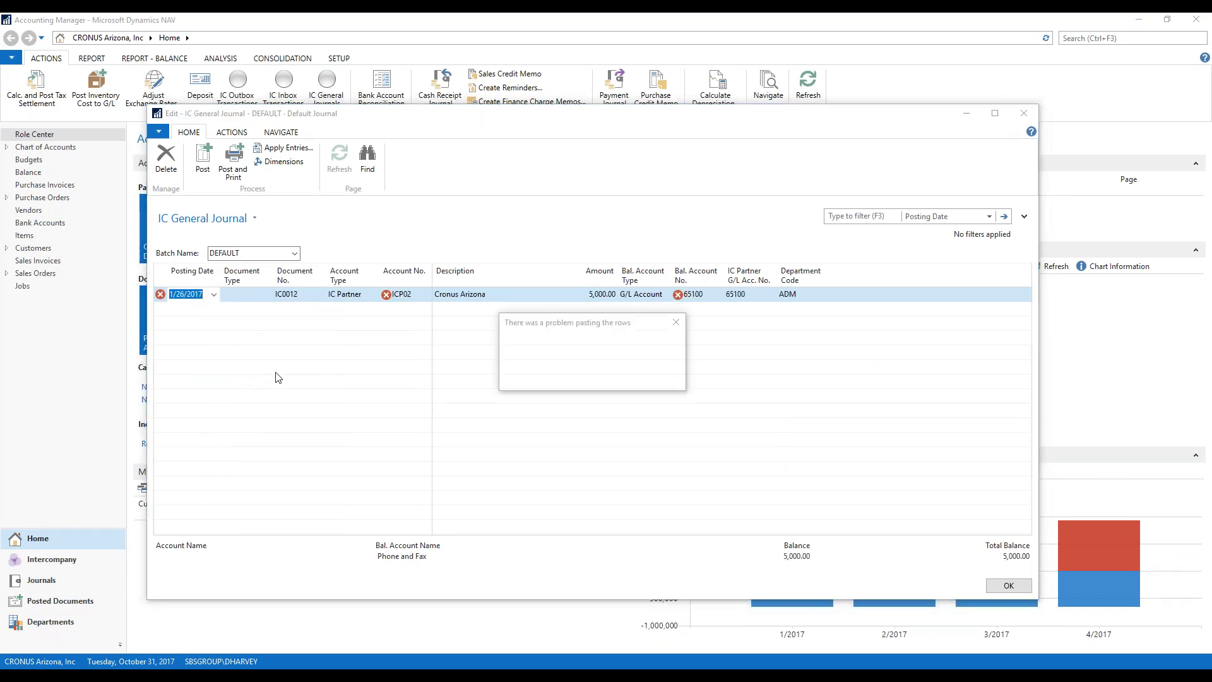
left_click(648, 378)
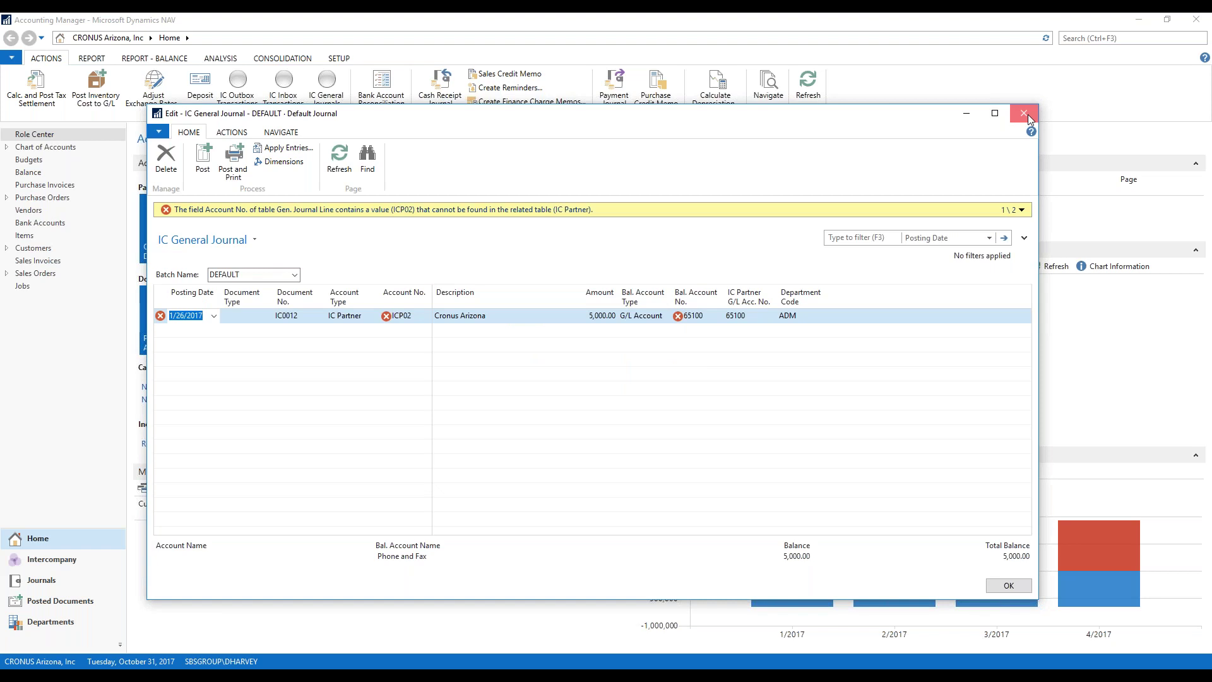
left_click(403, 315)
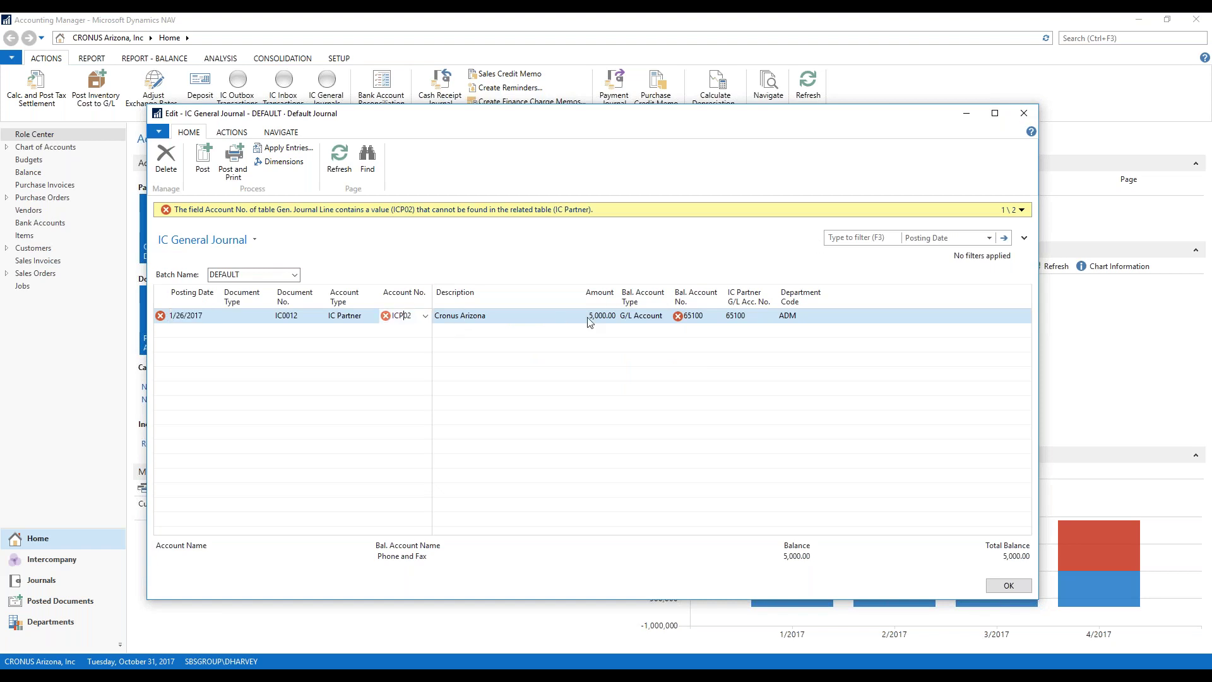
left_click(339, 158)
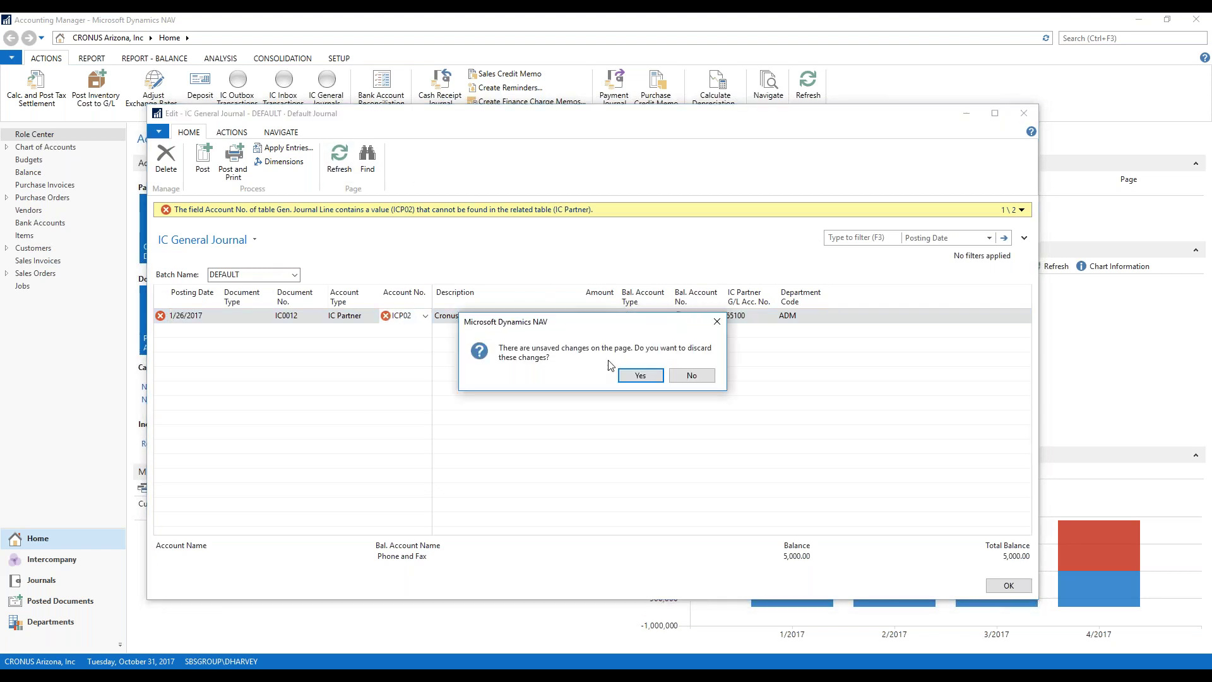
left_click(640, 375)
Complete the IC0012 line with partner ICP01, balancing account 6510, IC partner G/L account 65100 and department ADM.
left_click(425, 294)
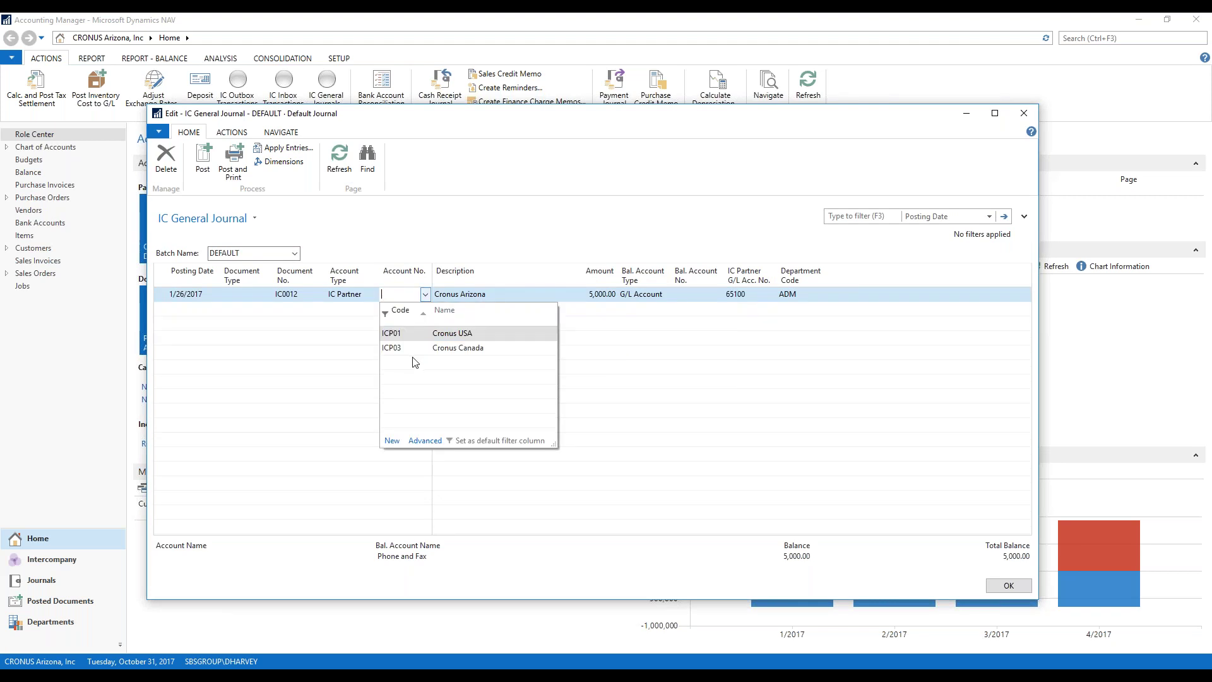
left_click(403, 334)
left_click(702, 294)
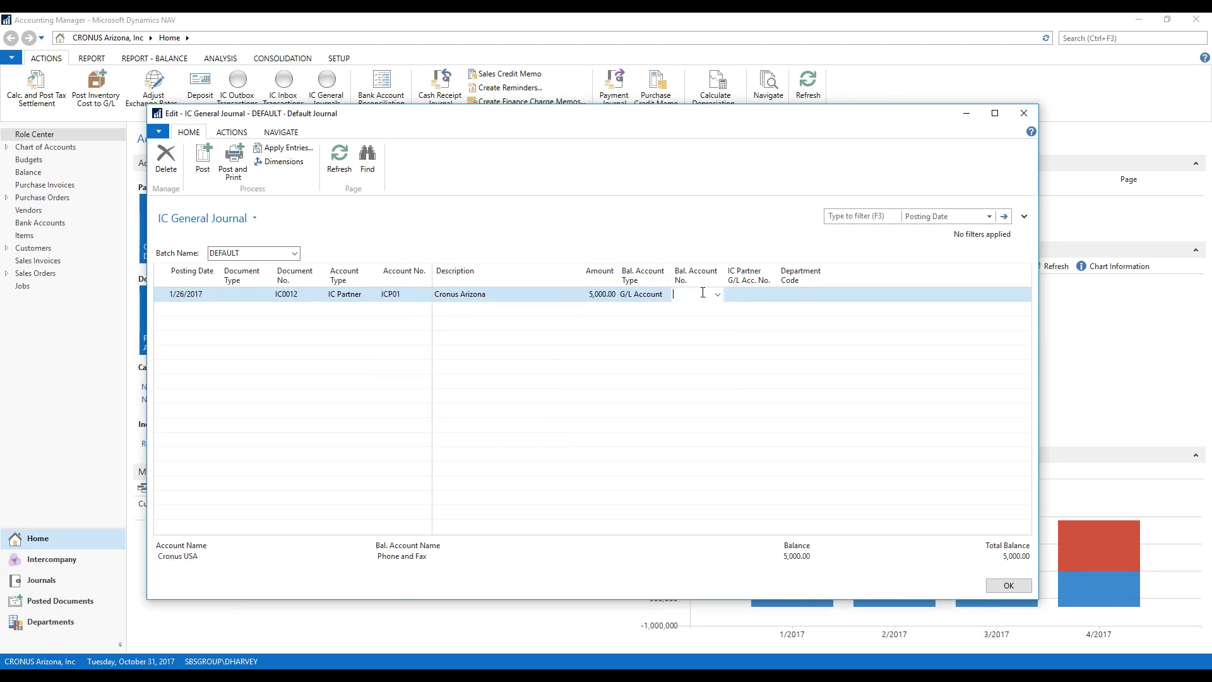
type("6510")
key("Tab")
type("65100")
key("Tab")
type("ADM")
key("Return")
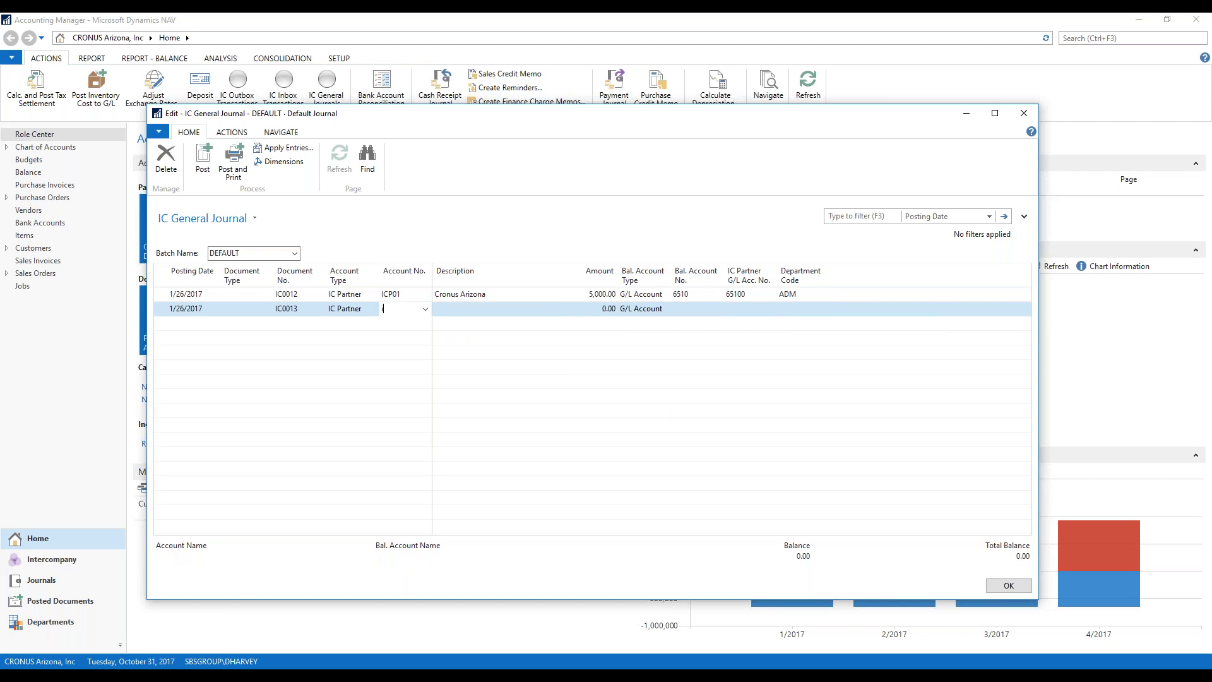
Fill in the IC0013 line with partner ICP03, amount 500, balancing account 6520, IC partner G/L account 65200 and department ADM.
type("icp03")
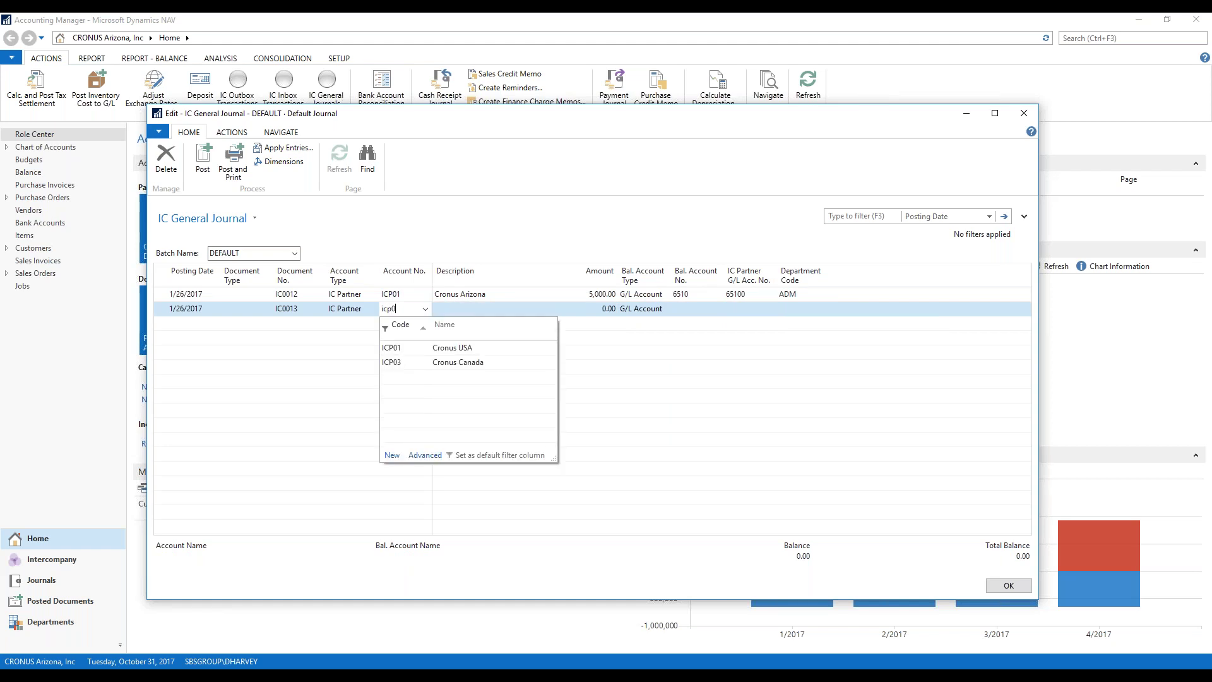
key("Tab")
key("Tab")
type("5")
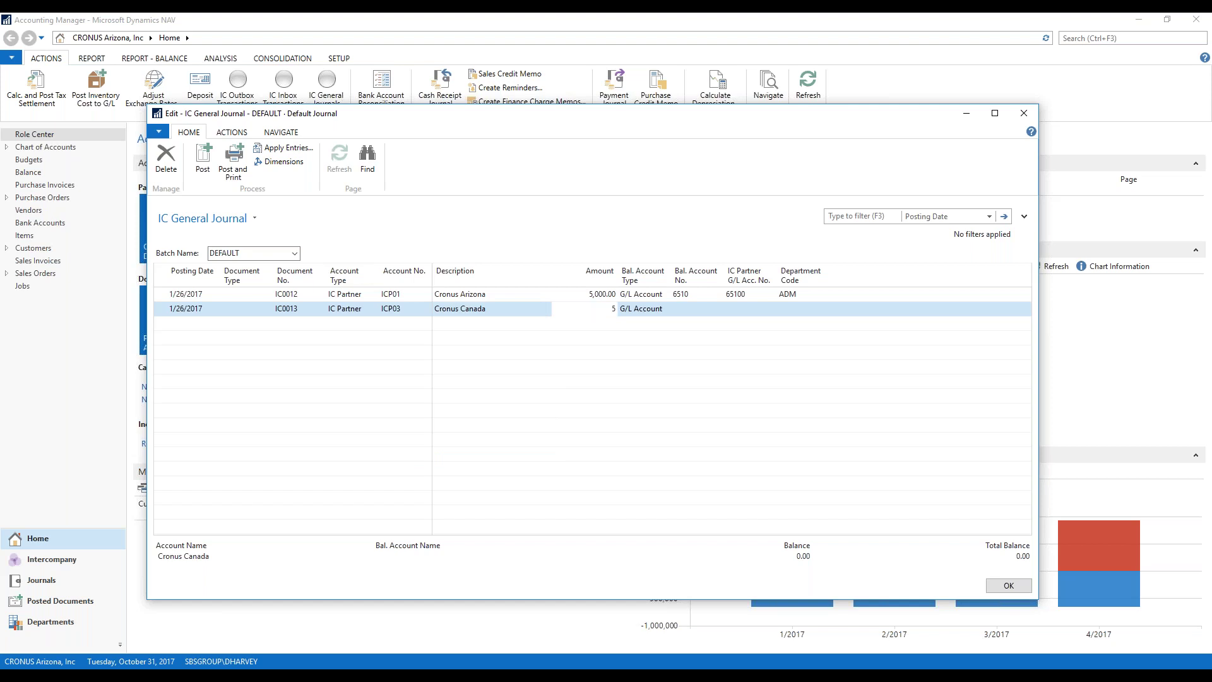
type("00")
key("Tab")
key("Tab")
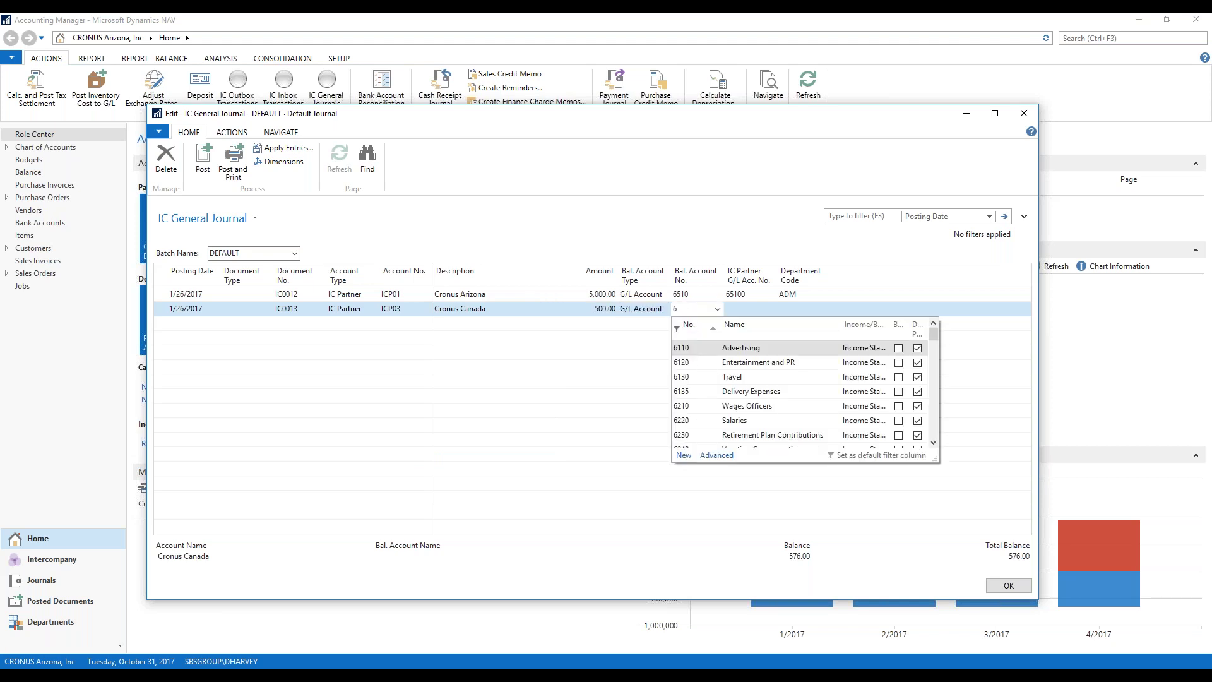
type("520")
key("Tab")
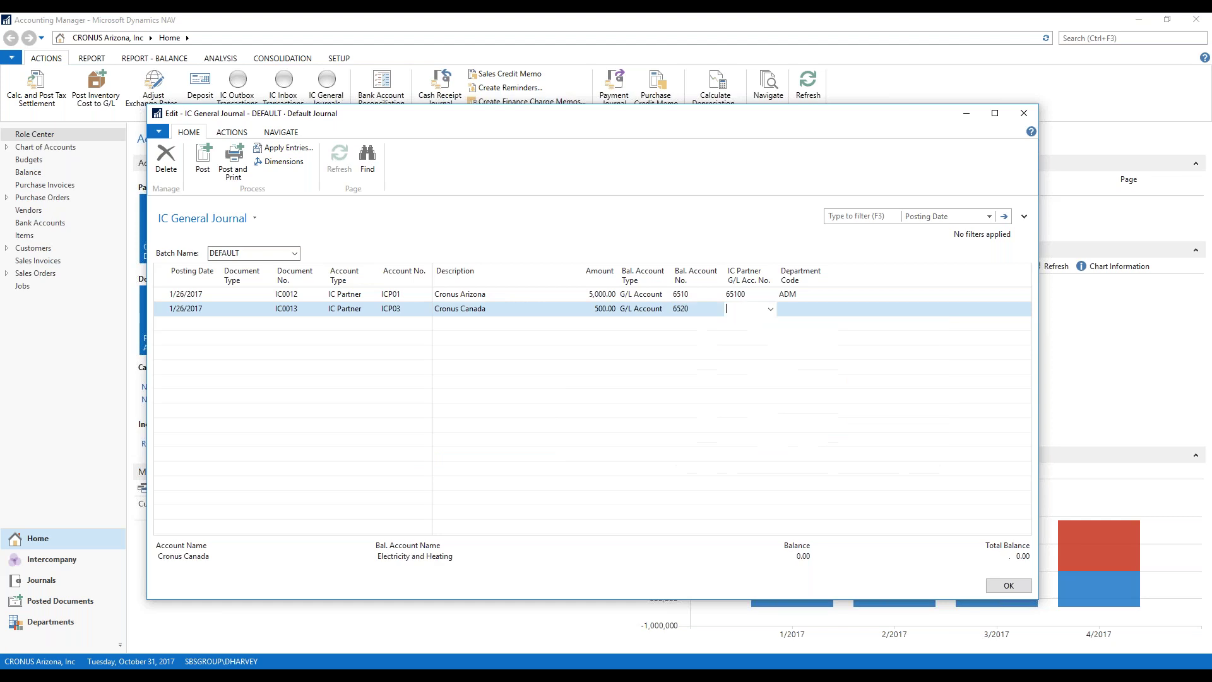
type("65200")
key("Tab")
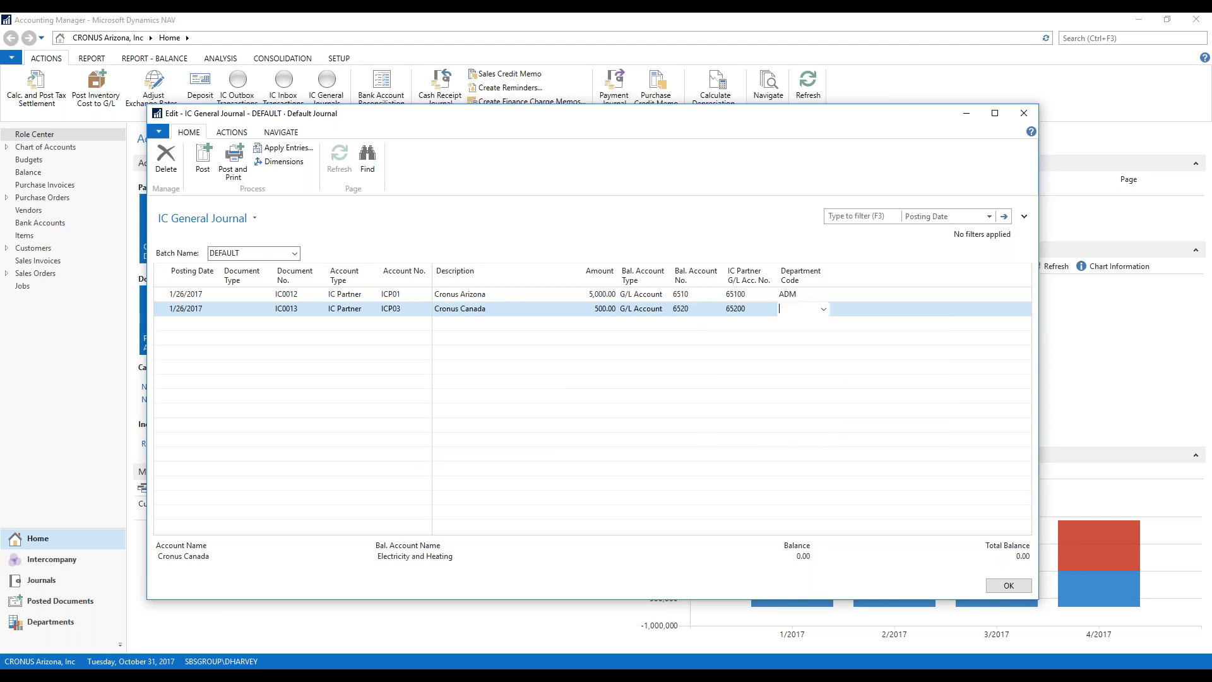
Post the IC0012 and IC0013 lines of CRONUS Arizona's IC General Journal.
left_click(202, 156)
left_click(587, 375)
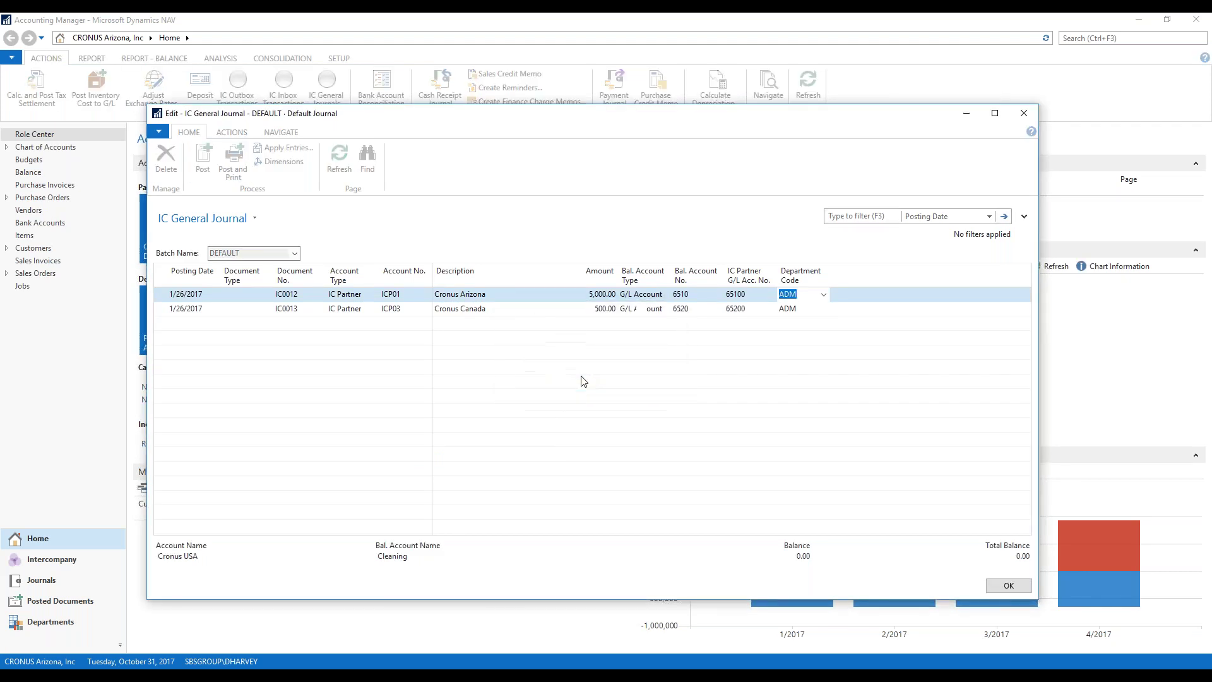
left_click(645, 376)
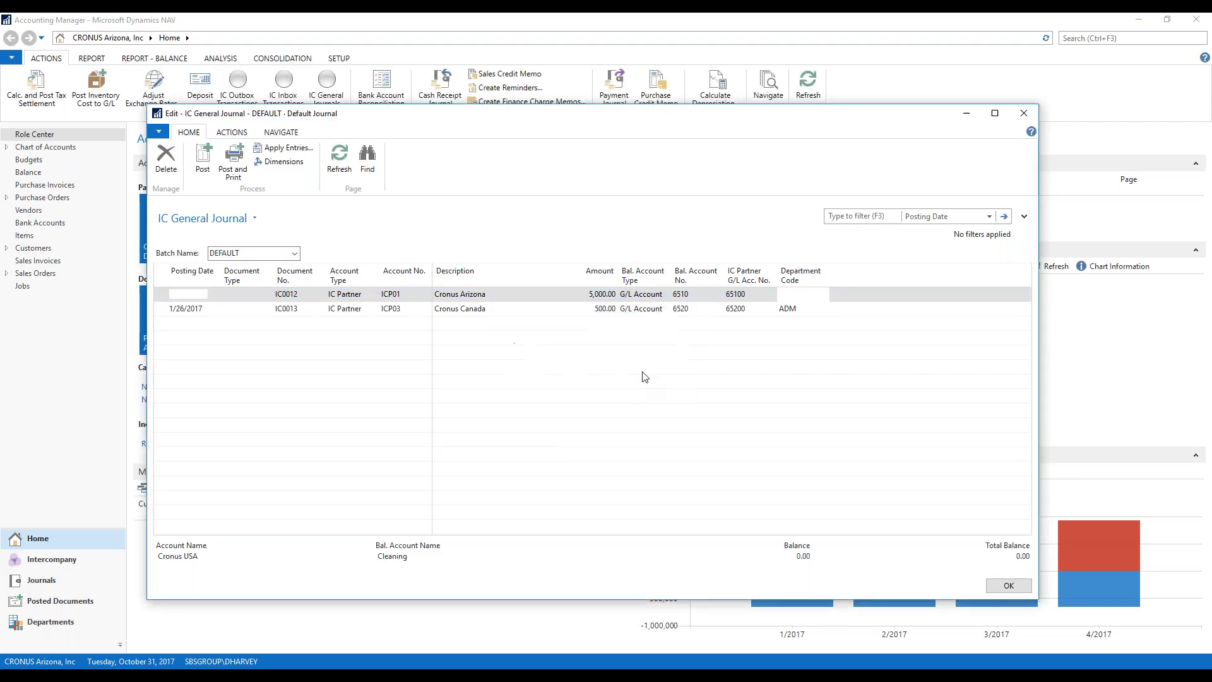
Close the IC General Journal and set both CRONUS Arizona IC outbox transactions' line action to Send to IC Partner.
left_click(1023, 115)
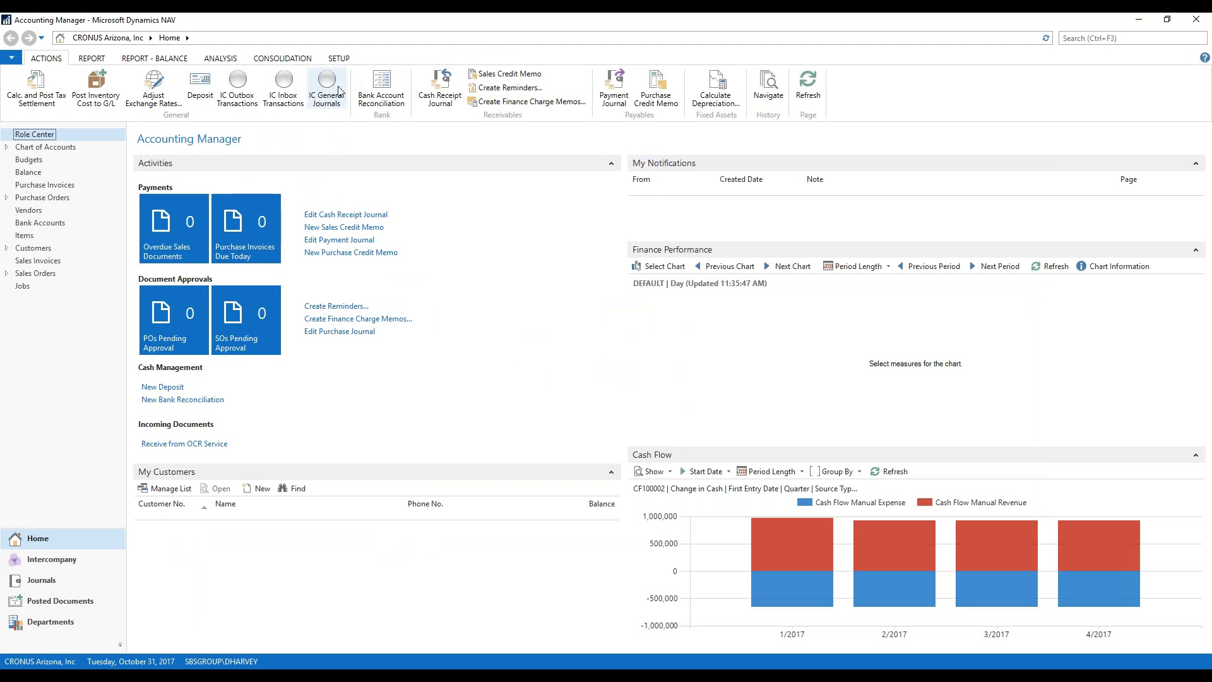
left_click(238, 87)
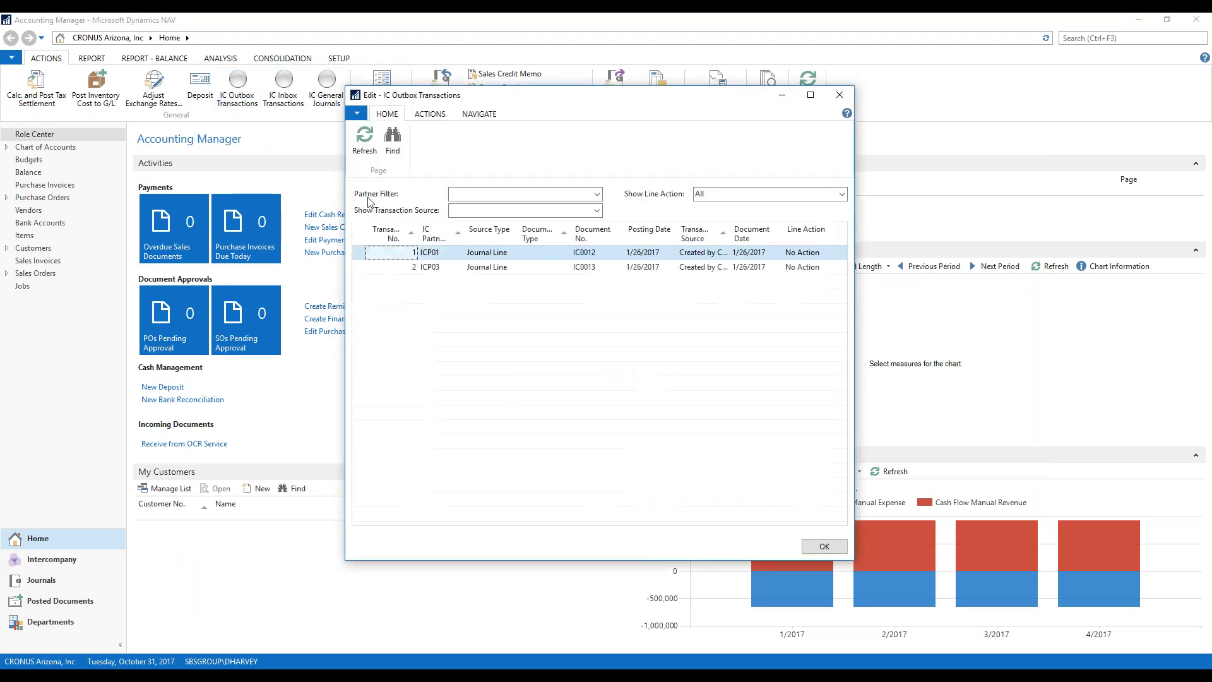
left_click(362, 237)
left_click(423, 114)
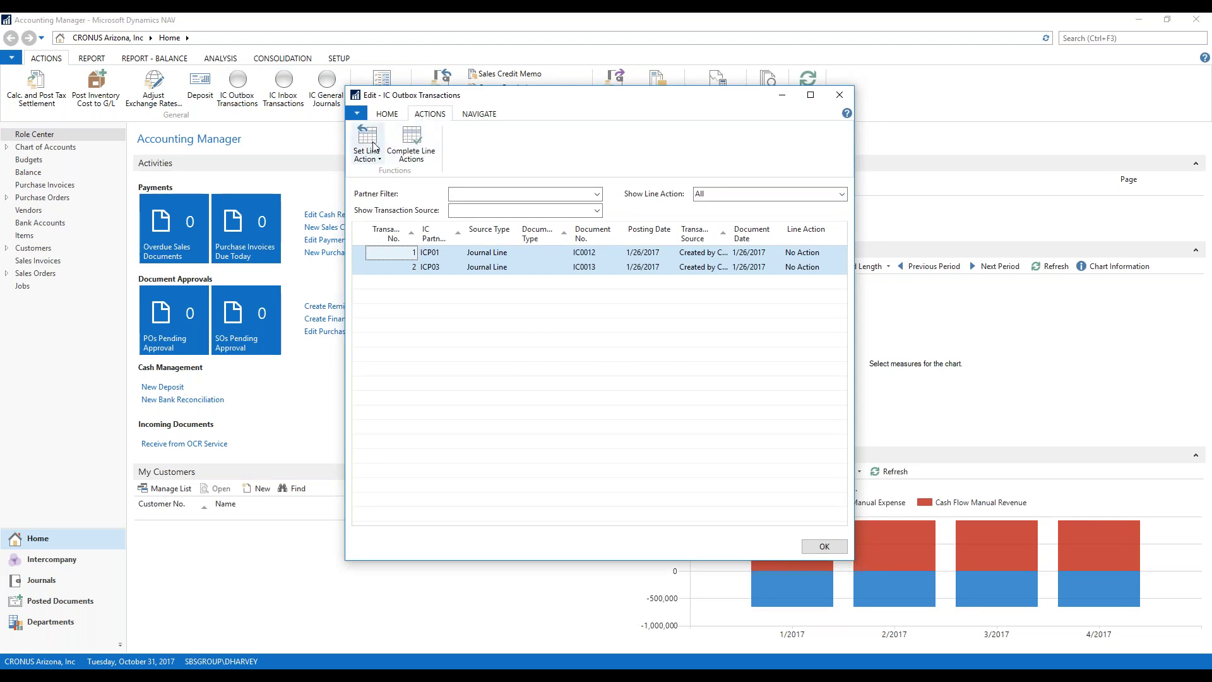
left_click(367, 153)
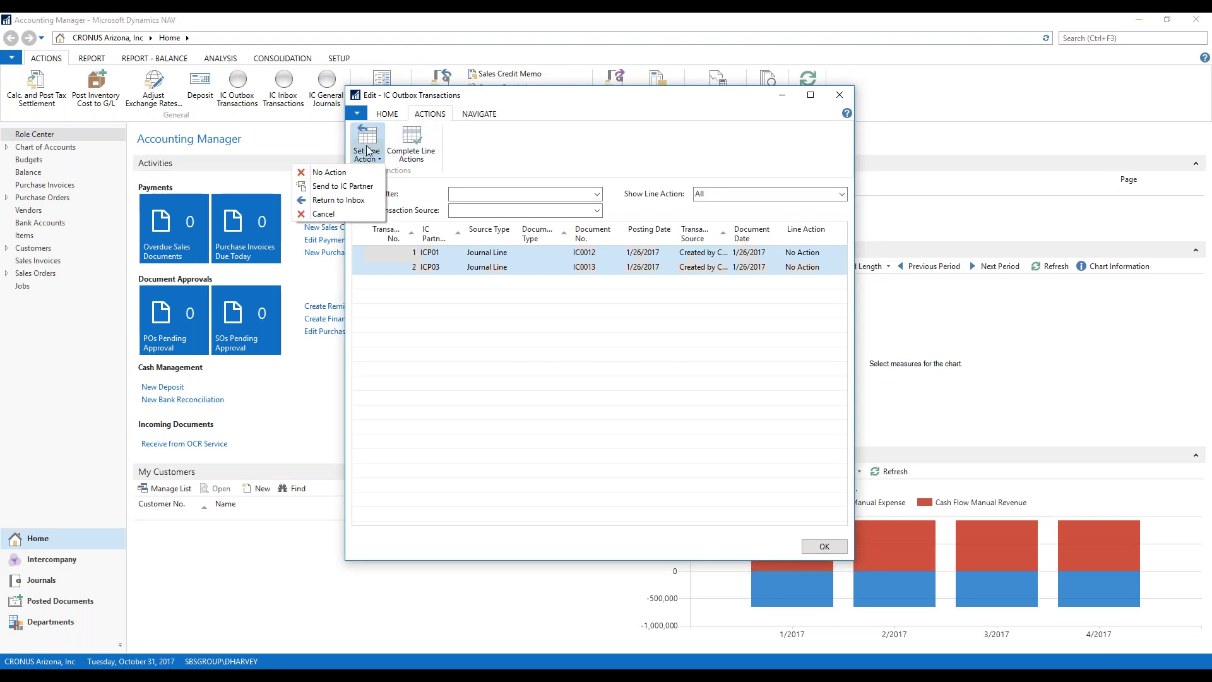
left_click(360, 185)
Try to complete the line actions for the two CRONUS Arizona outbox transactions and close the outbox.
left_click(411, 146)
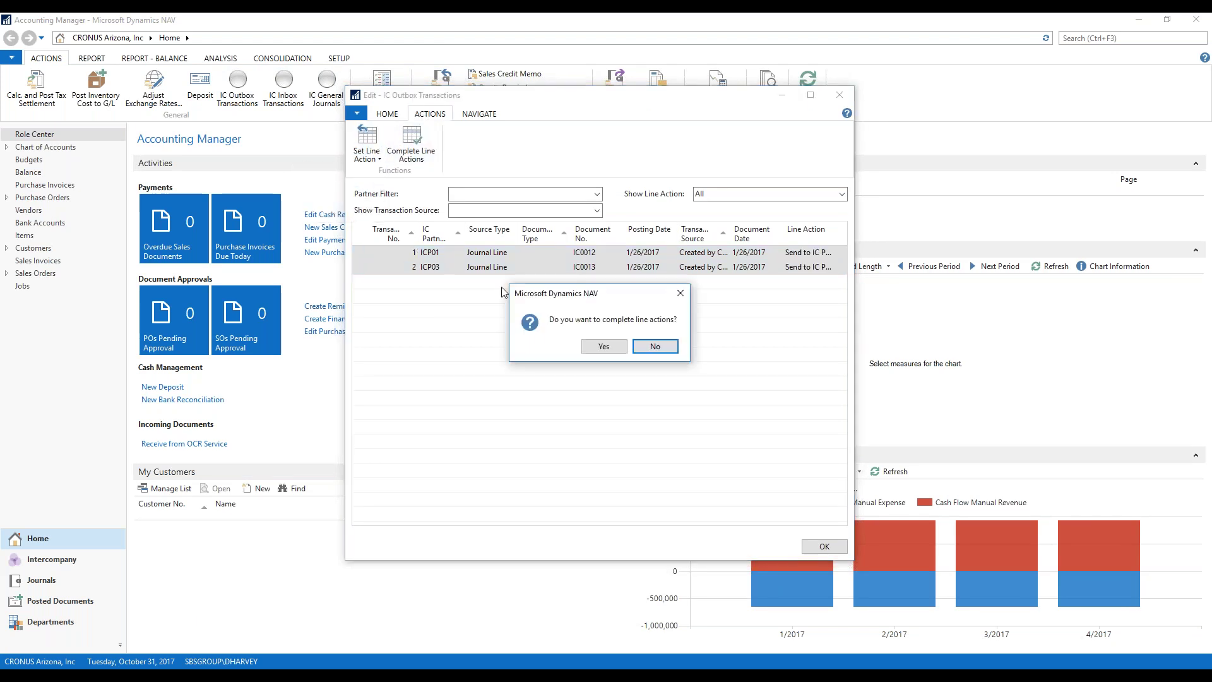
left_click(602, 347)
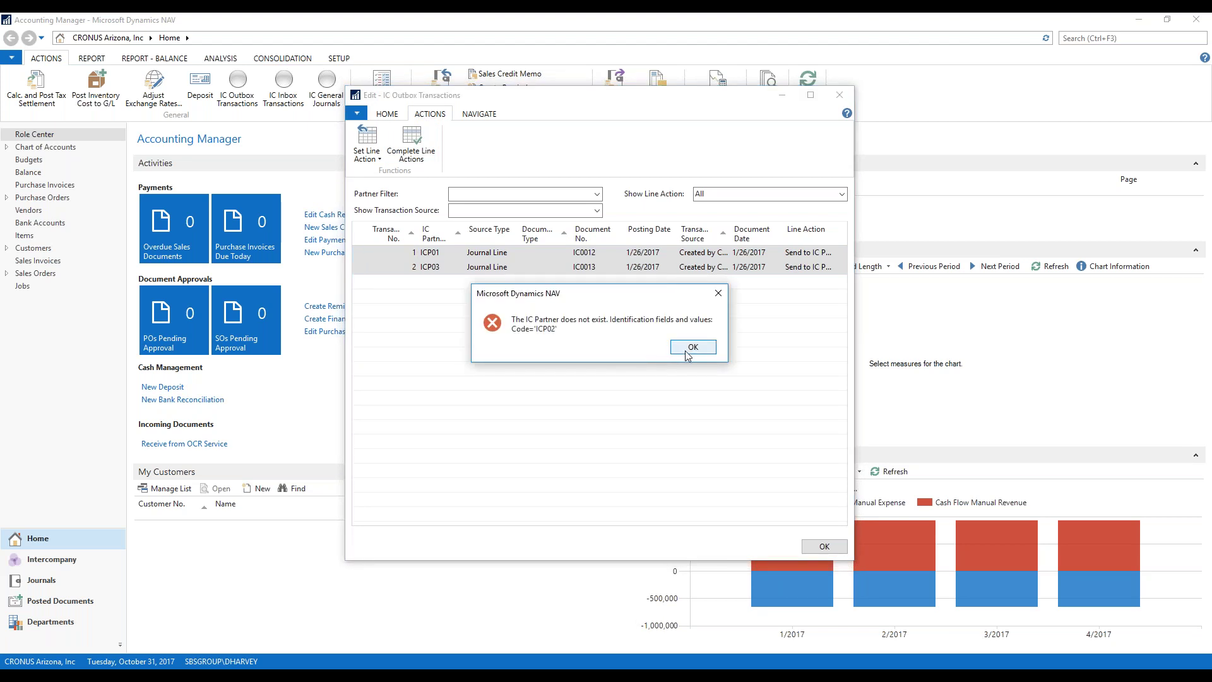
left_click(693, 347)
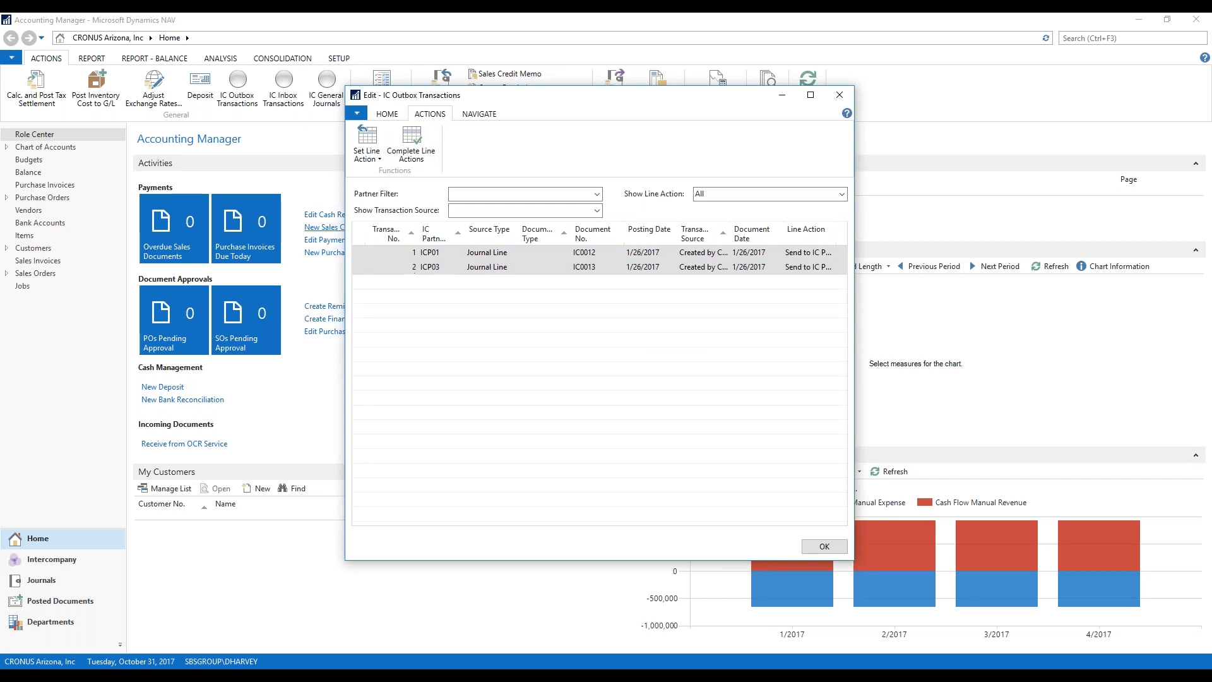
left_click(844, 96)
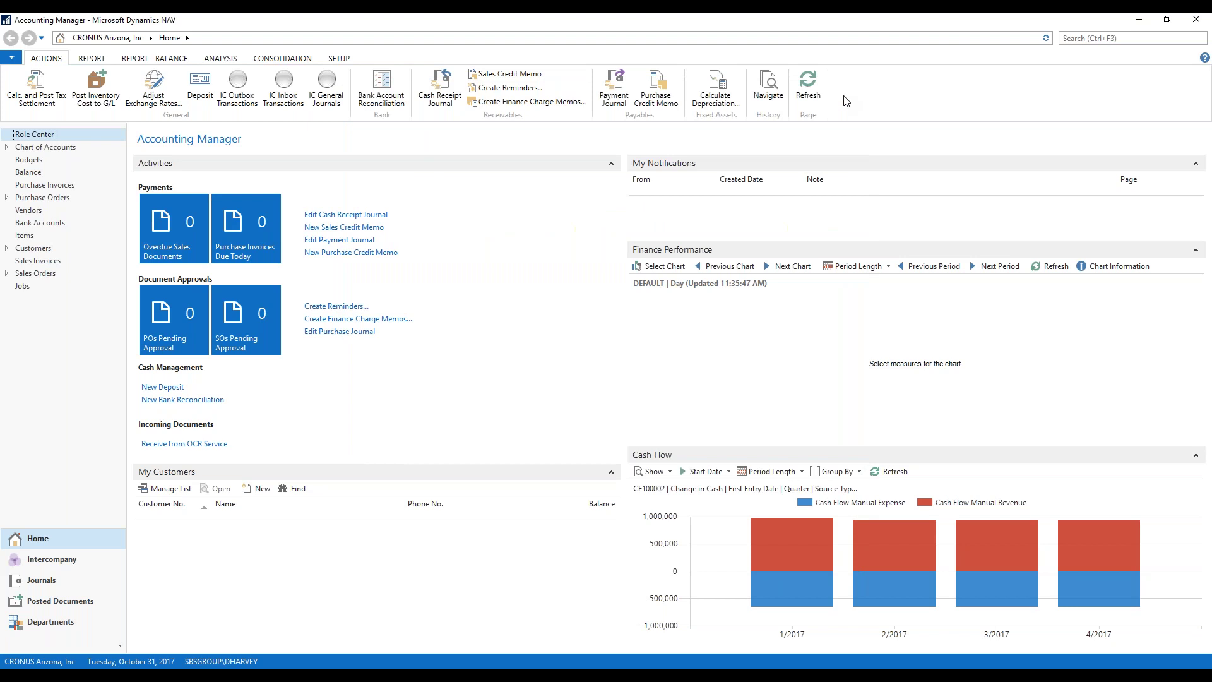
Switch the working company to CRONUS USA, Inc.
left_click(34, 661)
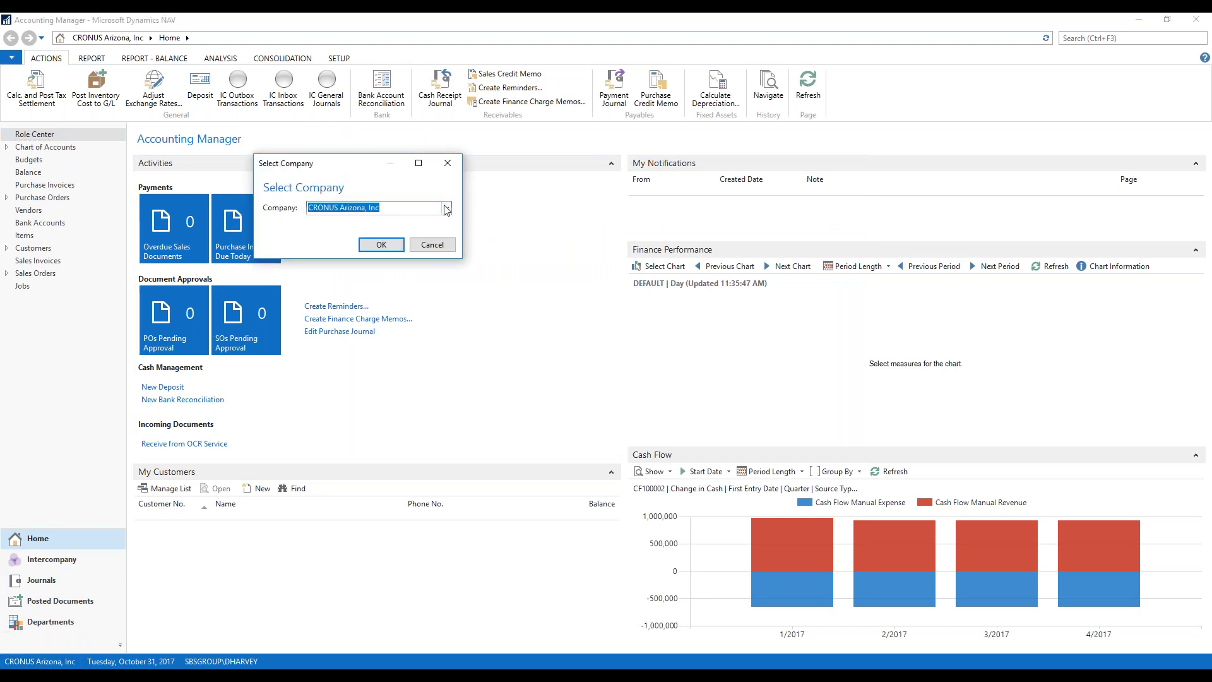
left_click(446, 208)
left_click(363, 262)
left_click(365, 248)
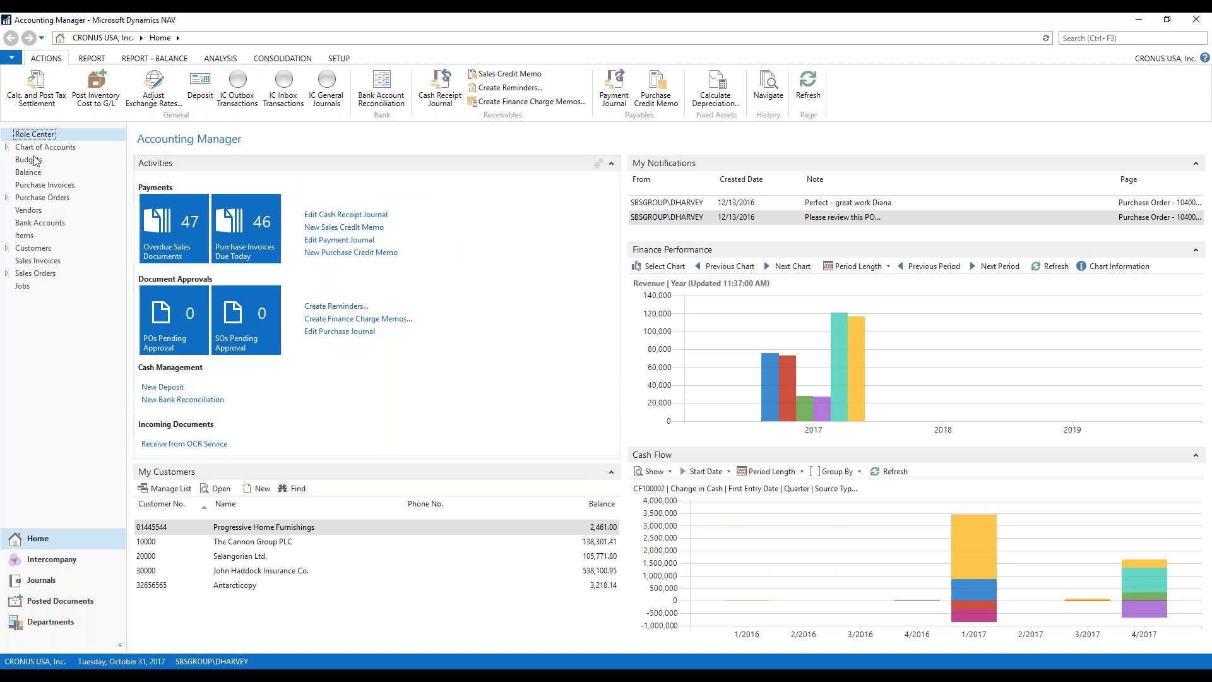
Open sales invoice 1019 for Canada Cronus and examine the IC partner code on the IC CAN customer card.
left_click(39, 261)
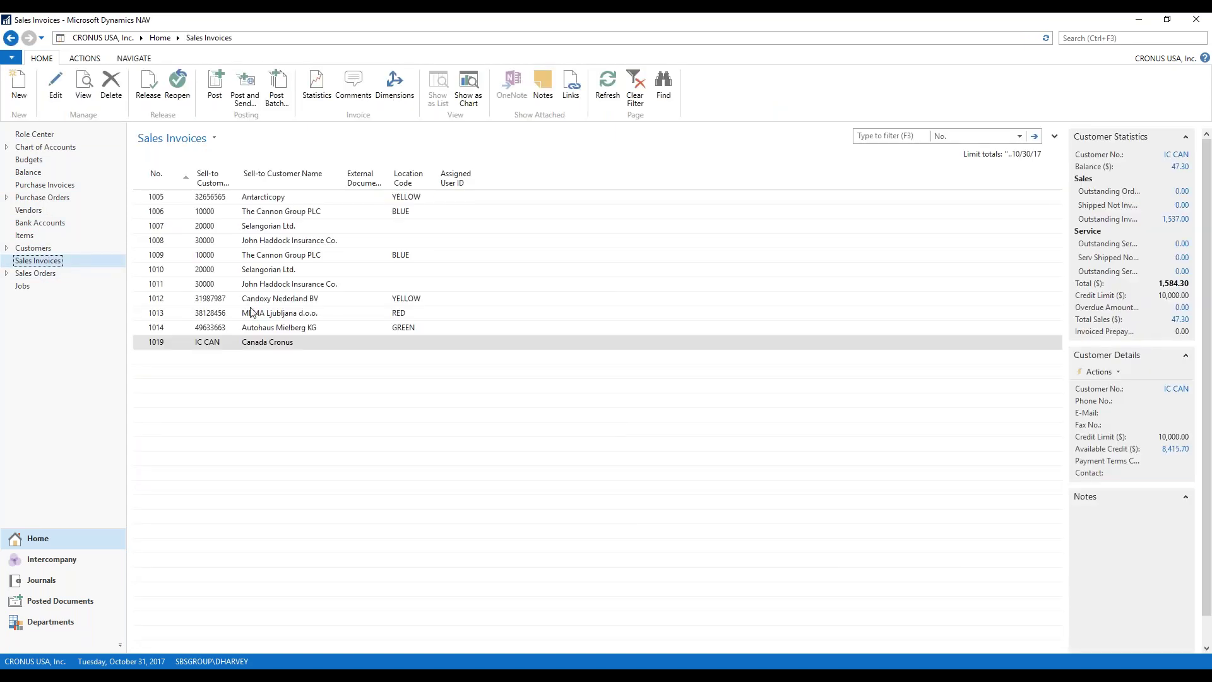
left_click(52, 88)
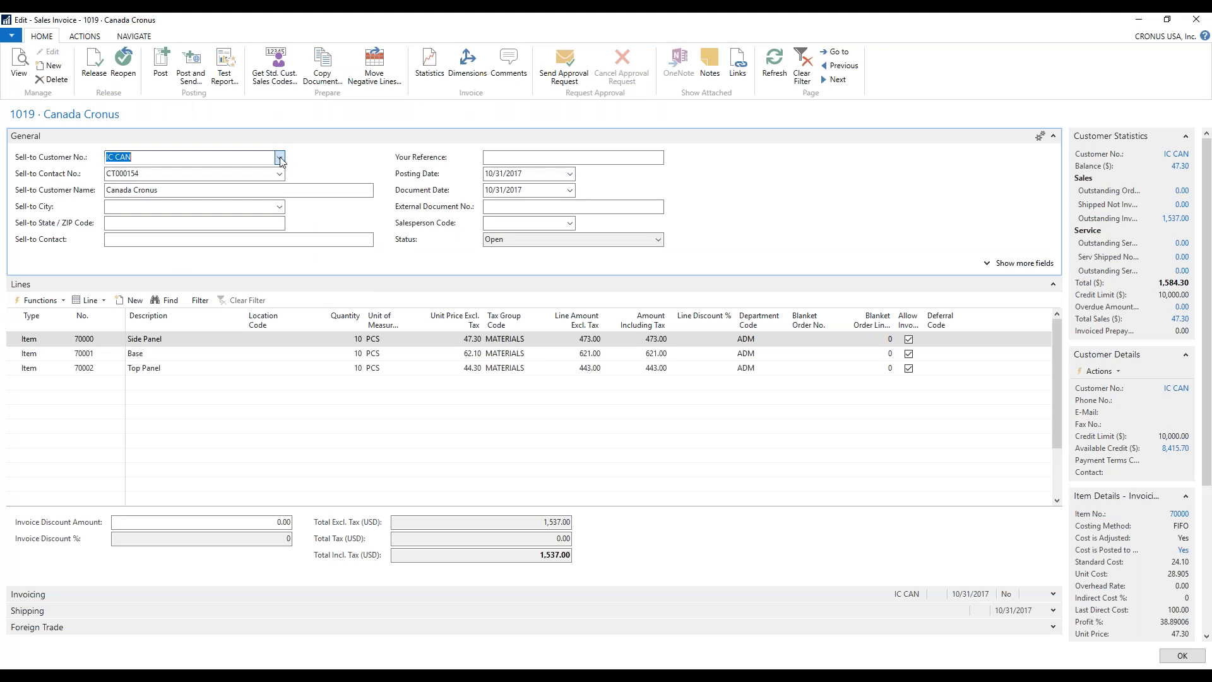
left_click(279, 158)
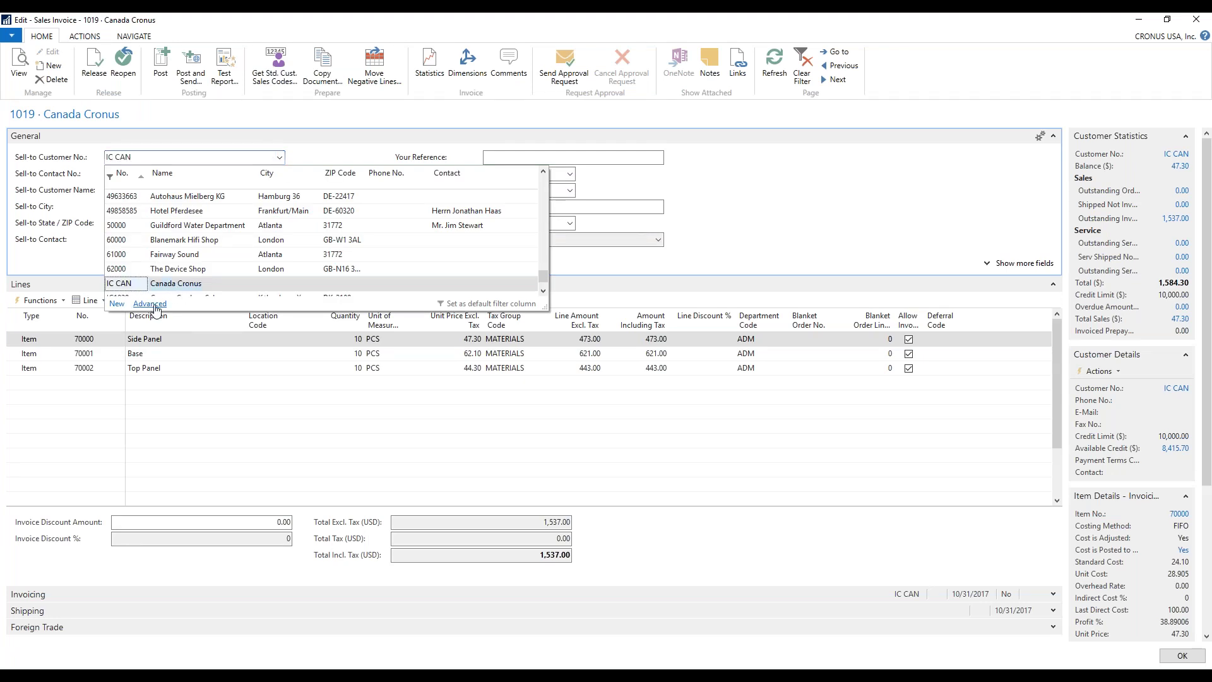
left_click(150, 304)
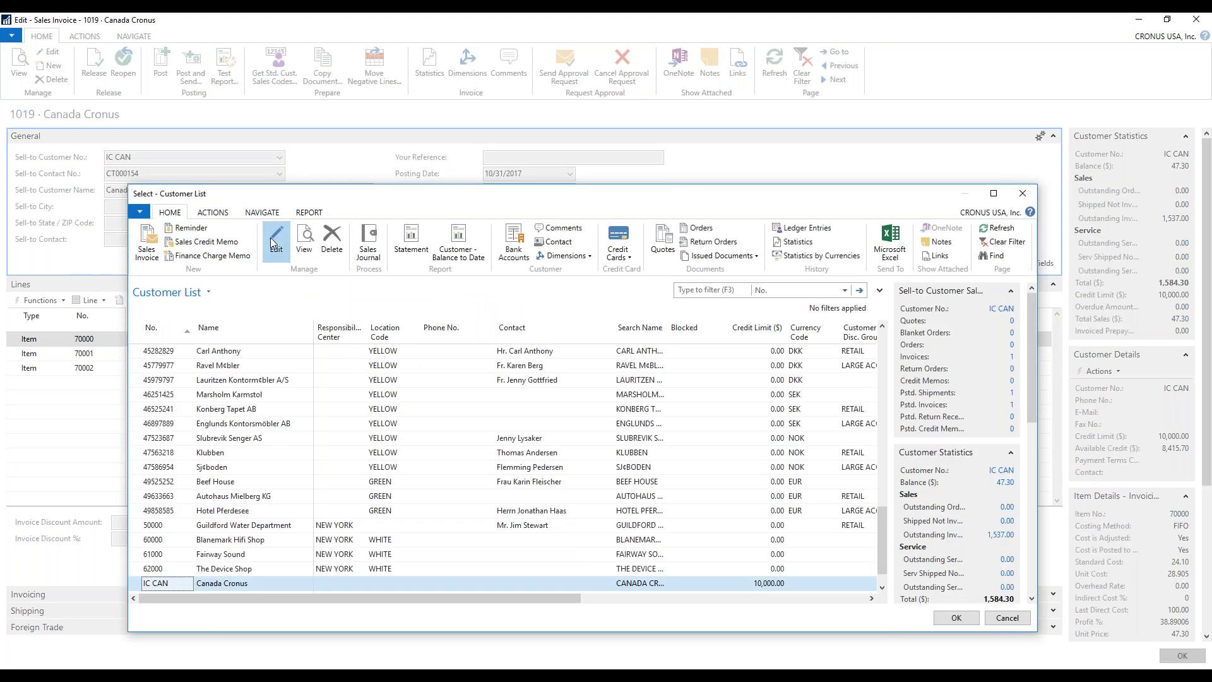
left_click(276, 243)
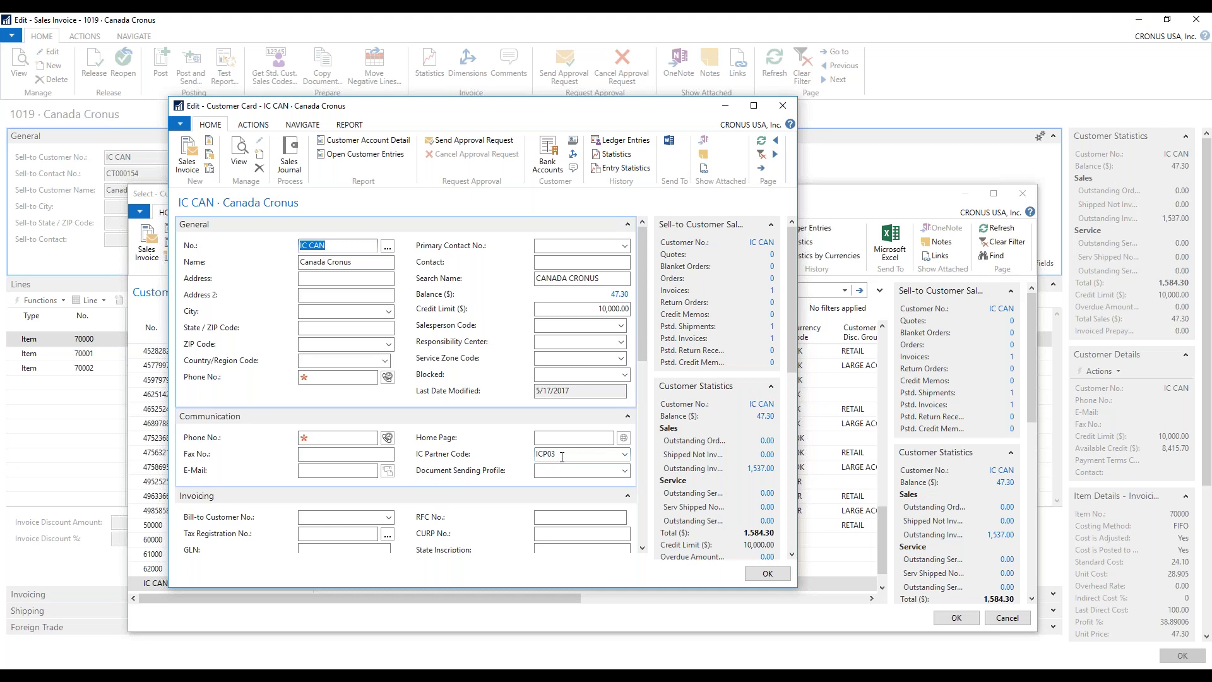
left_click(561, 454)
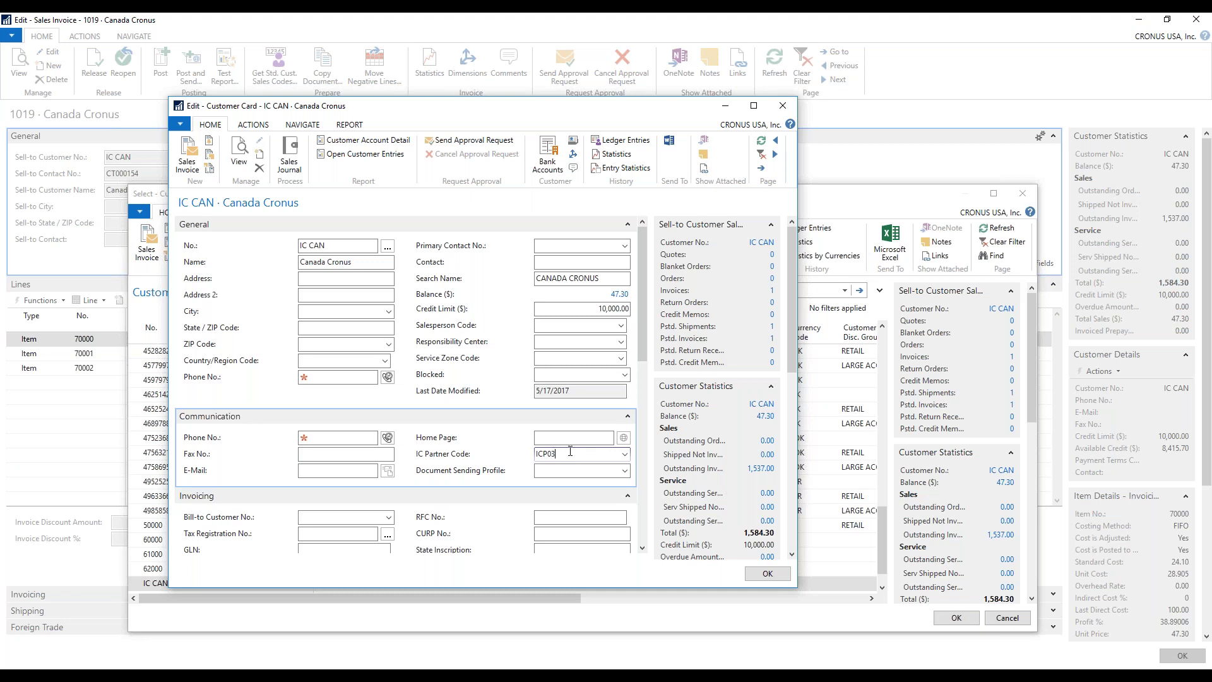
left_click(768, 573)
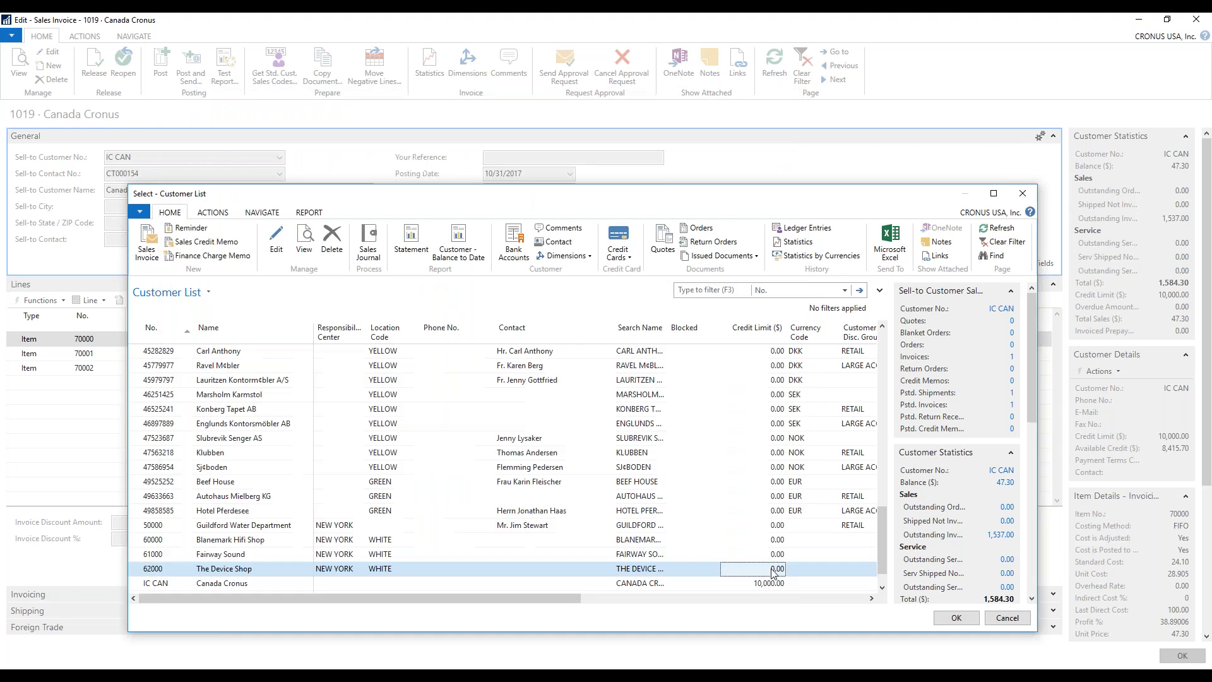
left_click(224, 584)
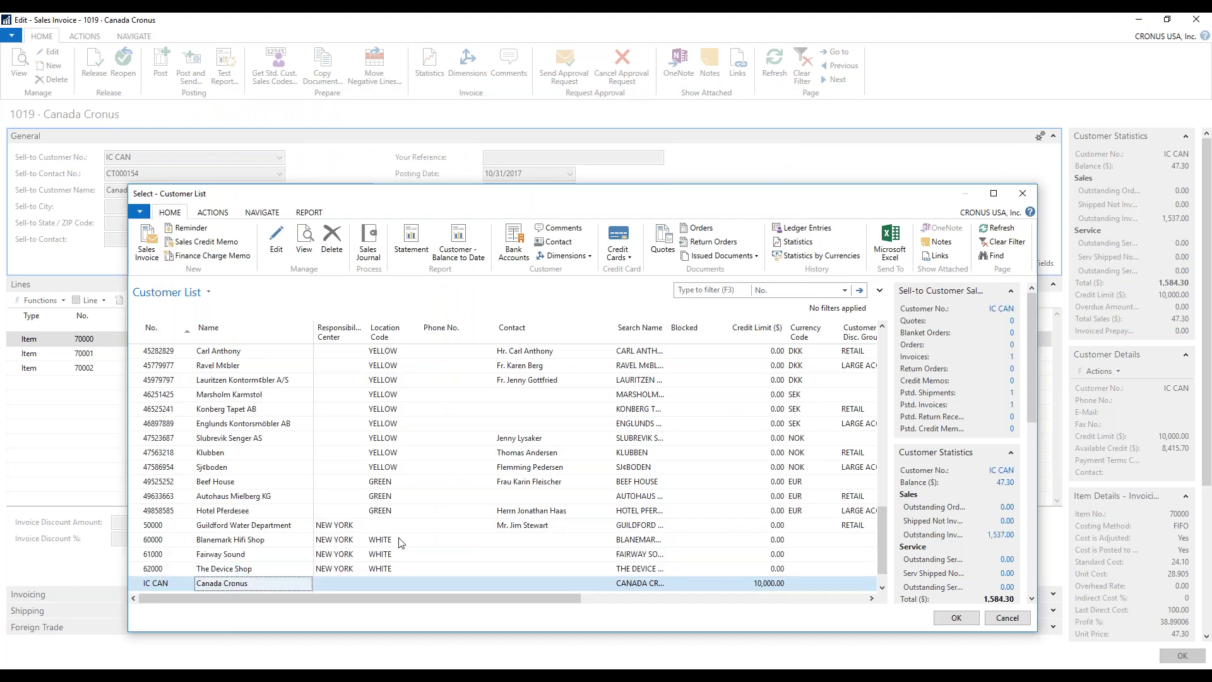
left_click(1007, 618)
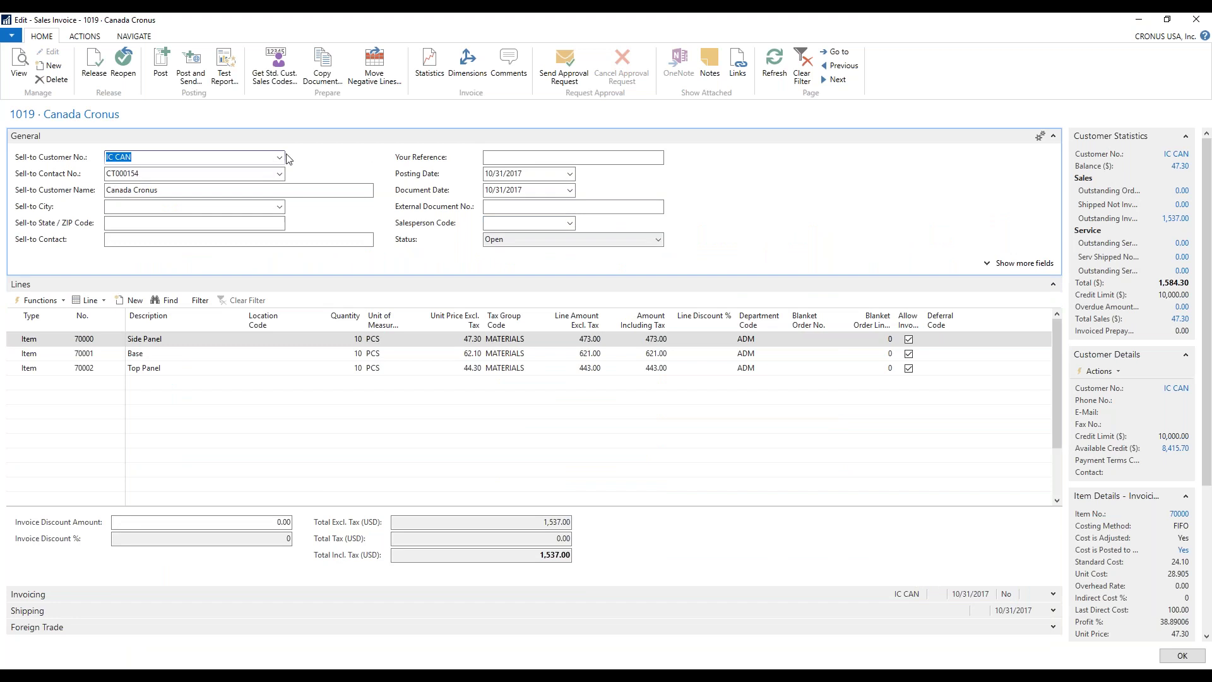
Post sales invoice 1019 for Canada Cronus.
left_click(161, 64)
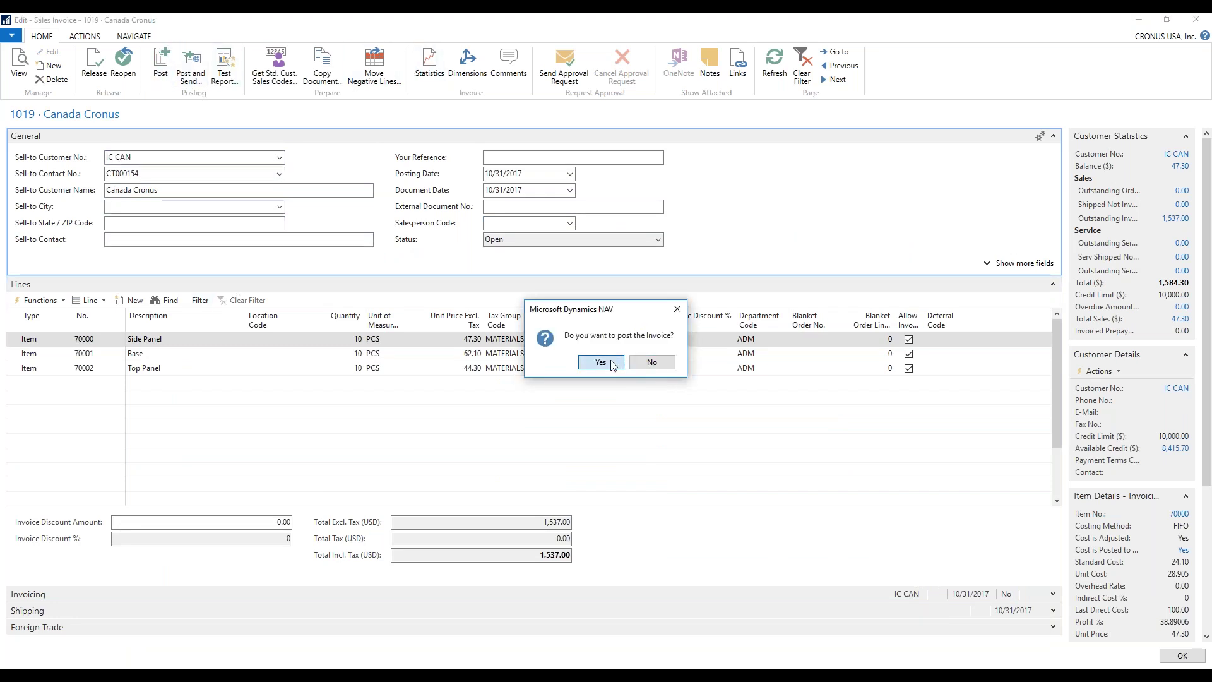
left_click(611, 363)
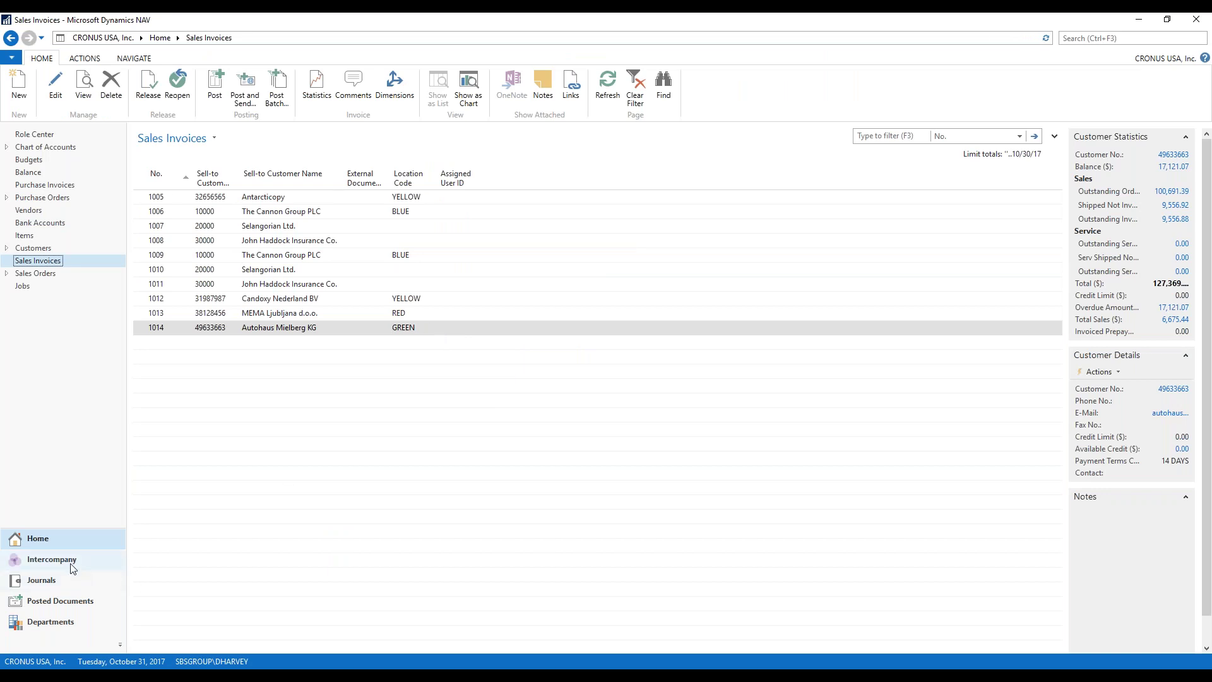
Sort the G/L registers newest first and examine the general ledger entries of the latest SALES register.
left_click(69, 600)
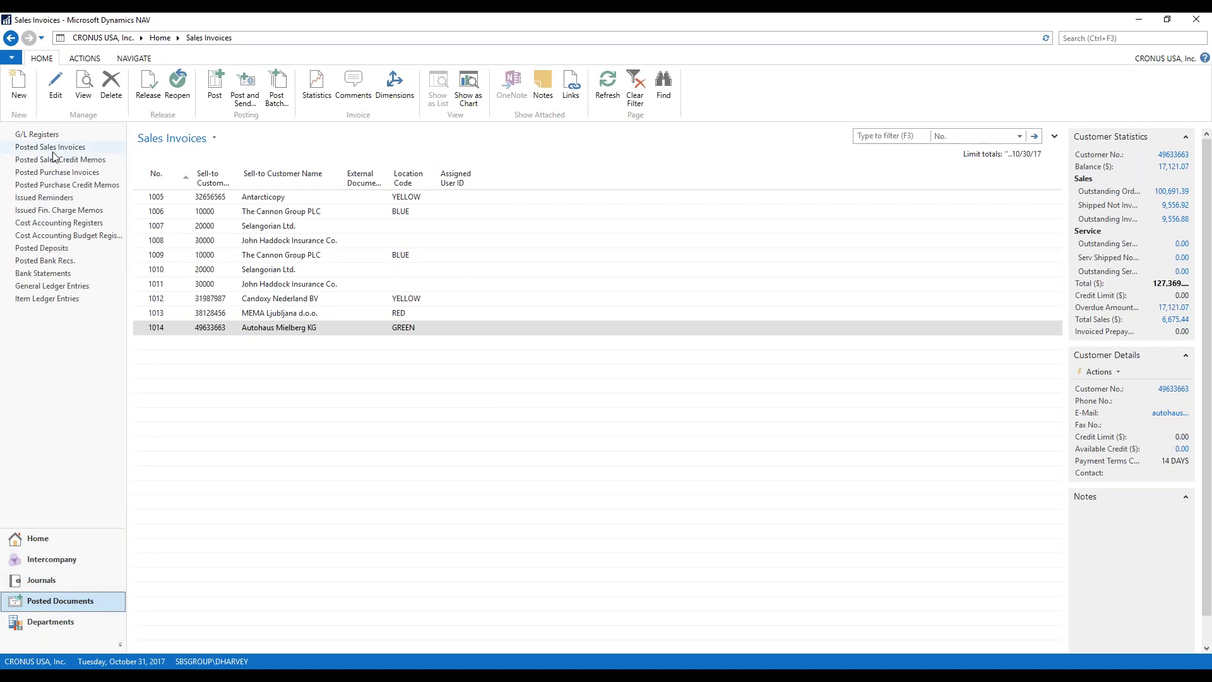
left_click(47, 136)
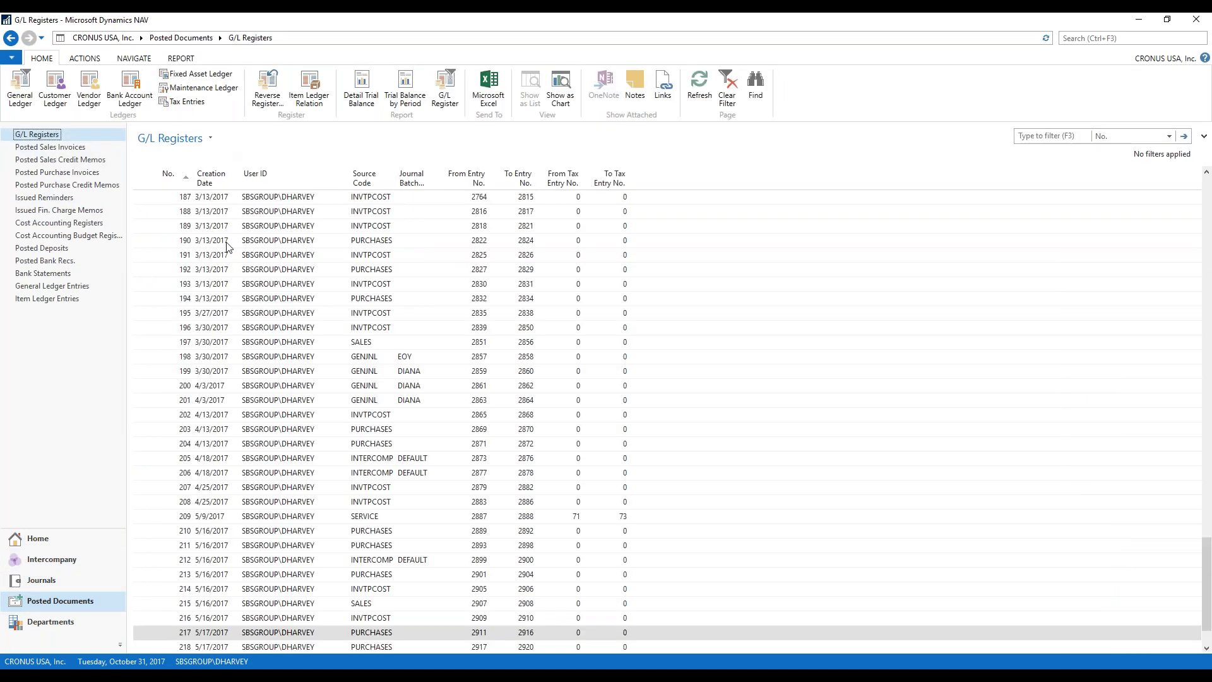
left_click(168, 174)
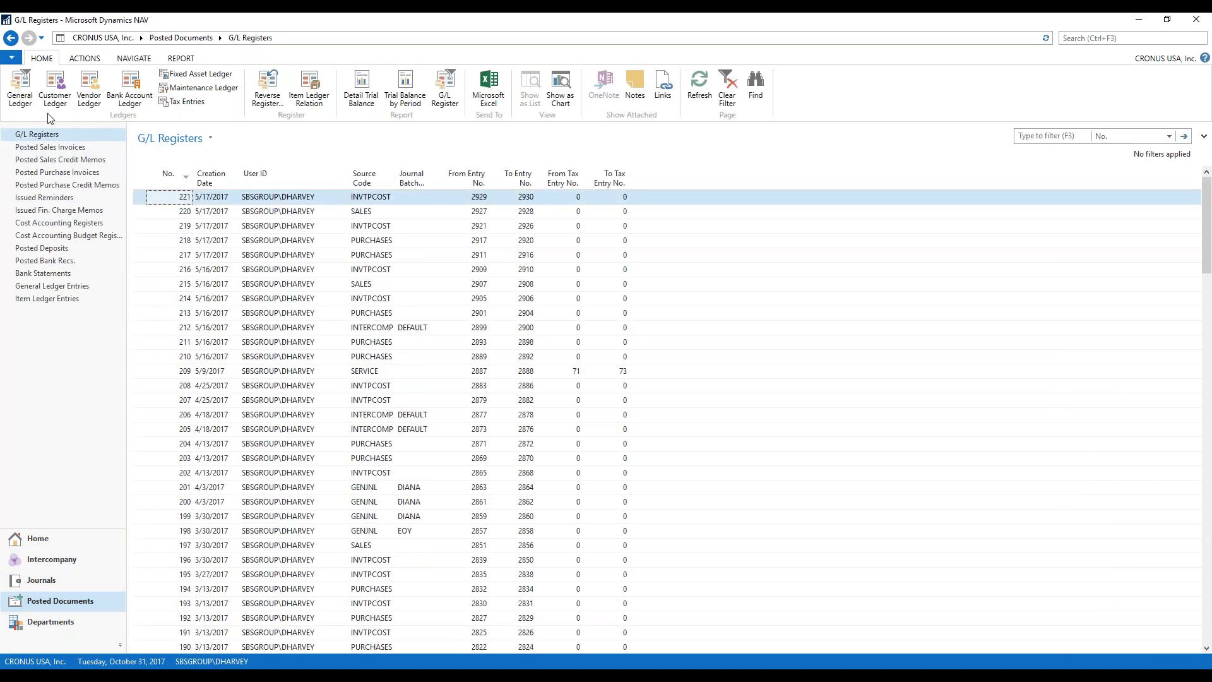
key("Down")
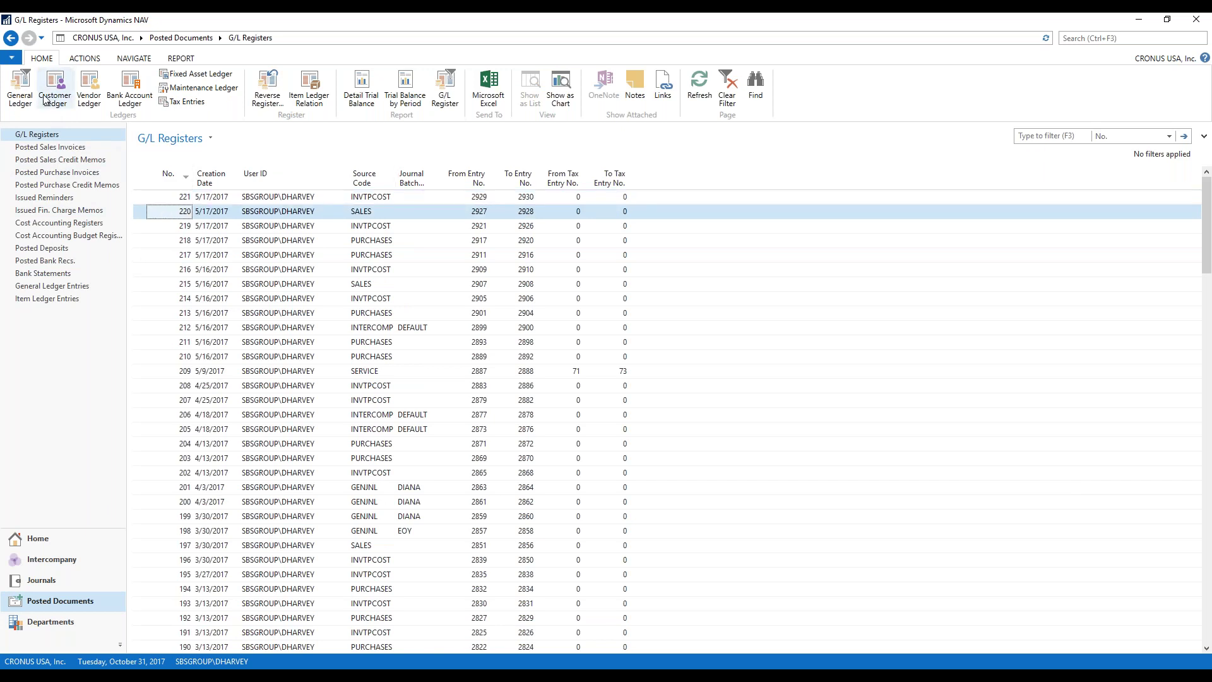
left_click(27, 98)
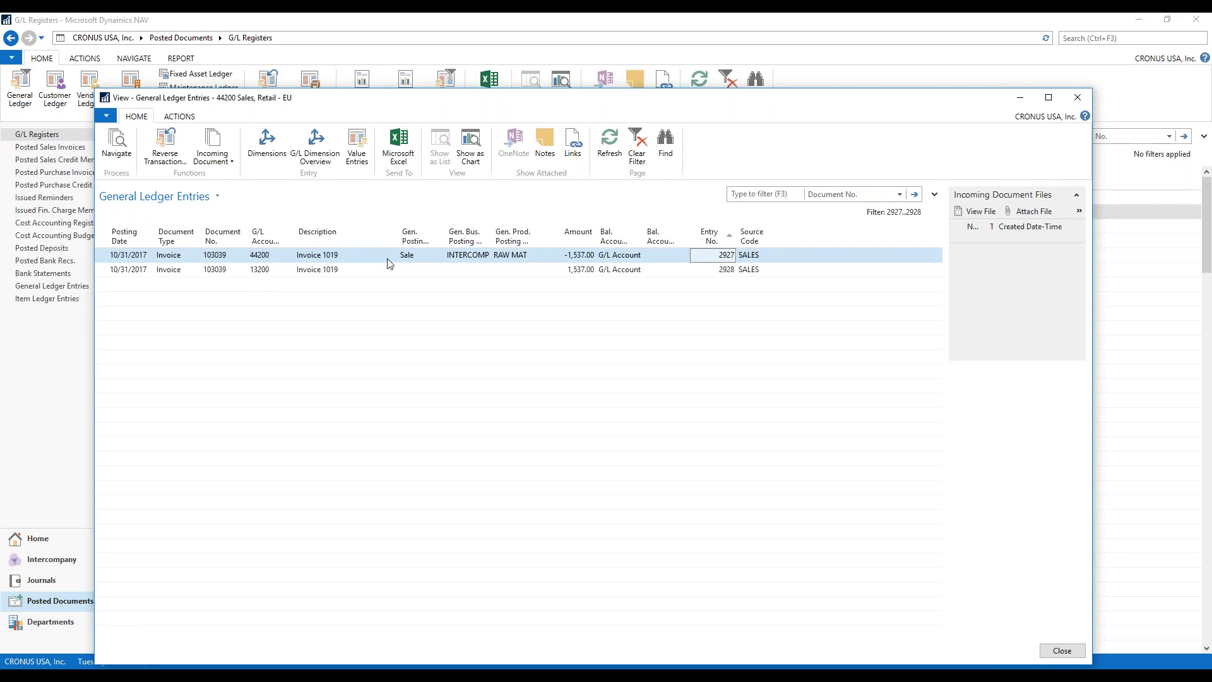
left_click(1076, 98)
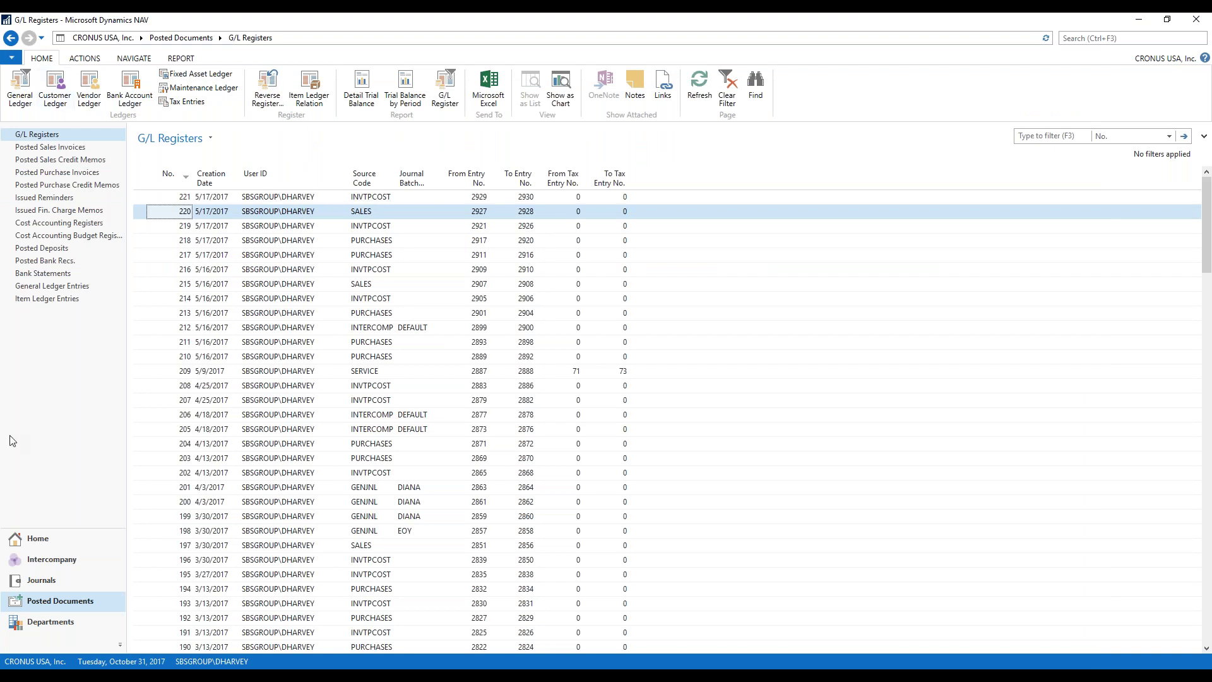
Set the line action of the ICP03 sales invoice in CRONUS USA's IC outbox to Send to IC Partner.
left_click(29, 538)
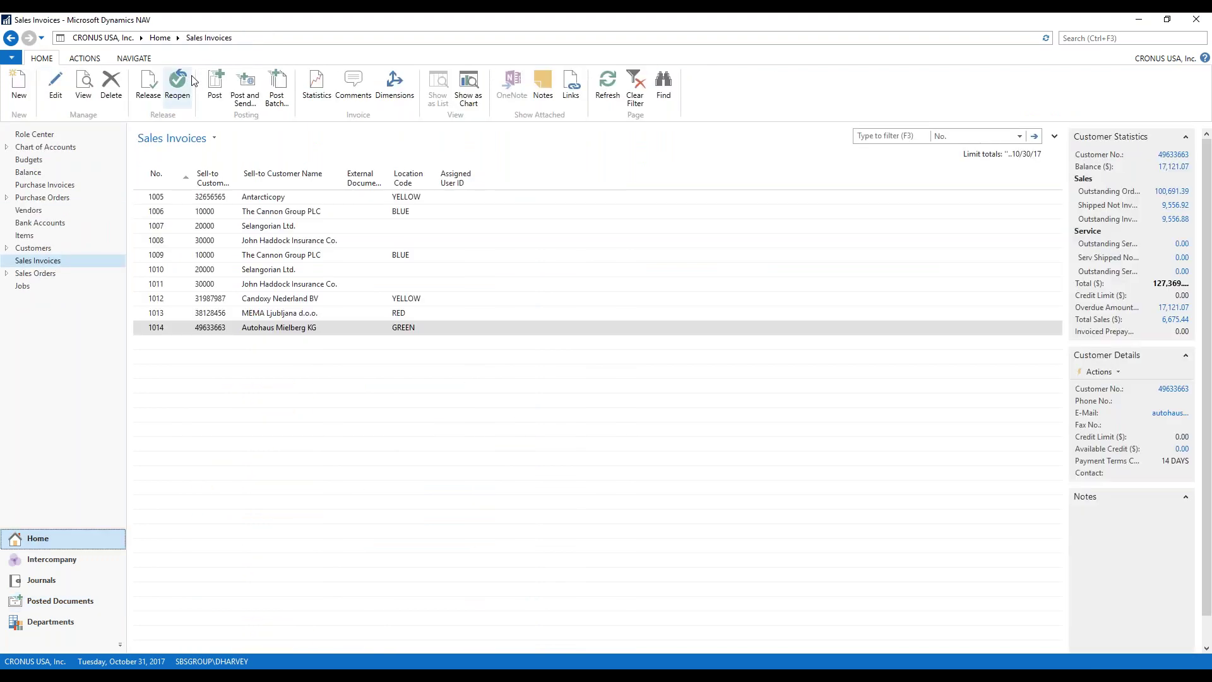
left_click(50, 135)
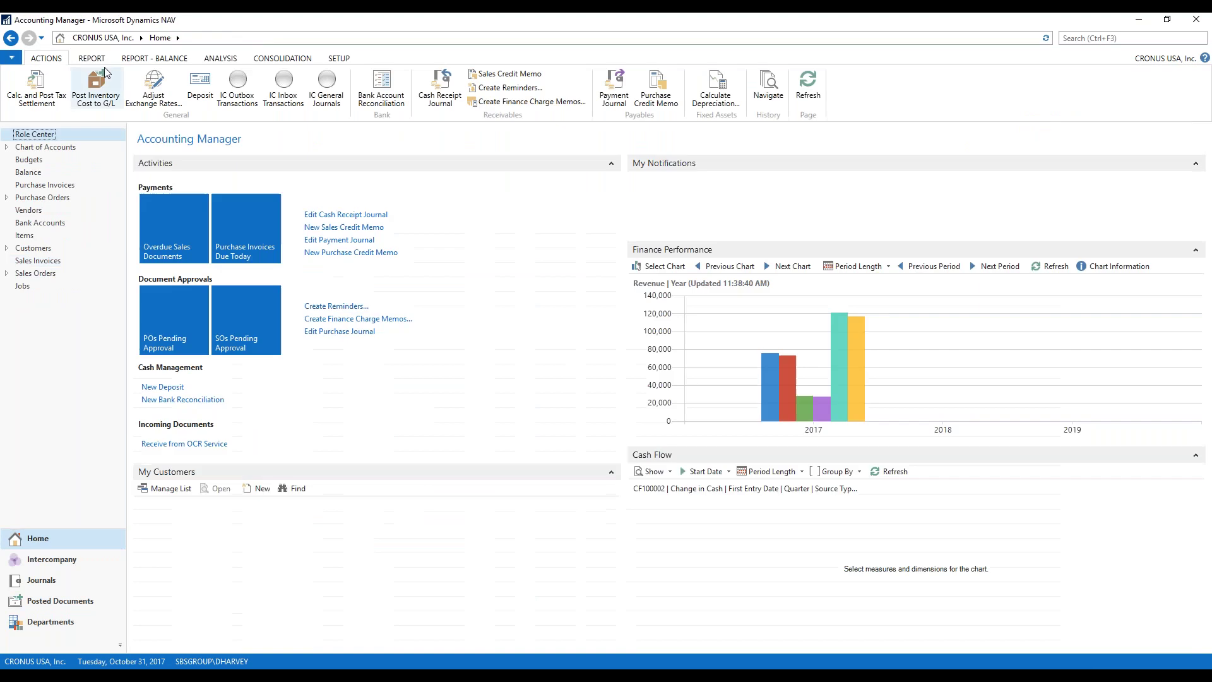
left_click(232, 86)
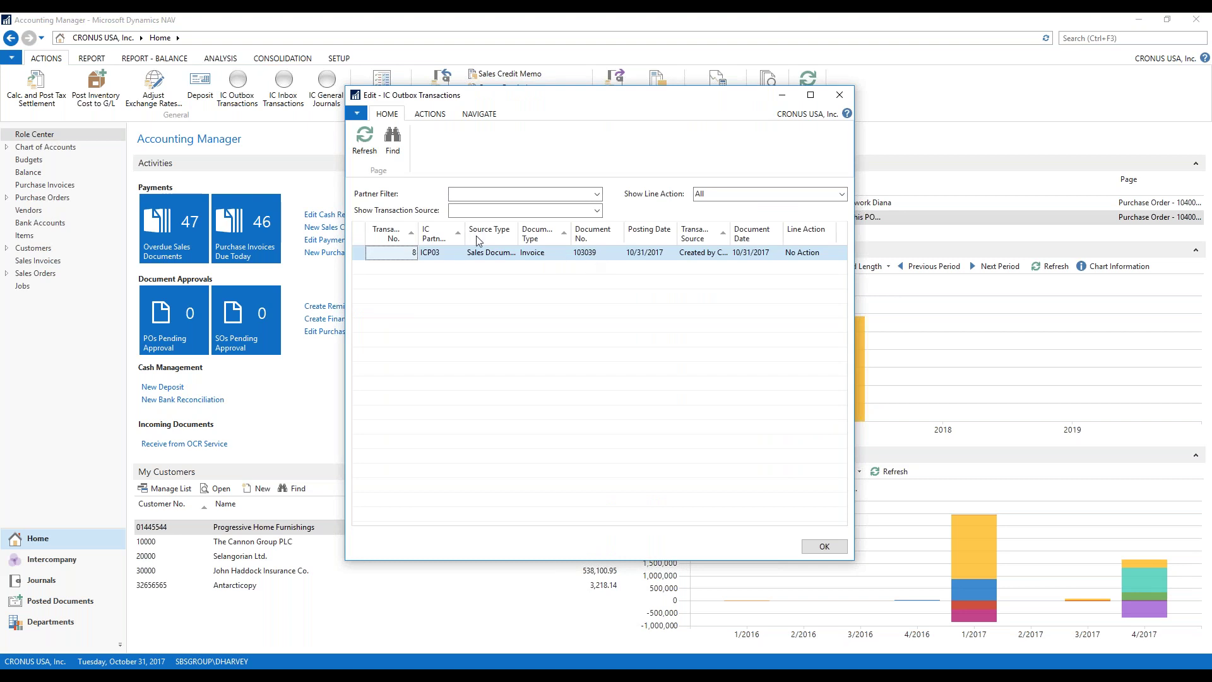
left_click(823, 253)
left_click(831, 255)
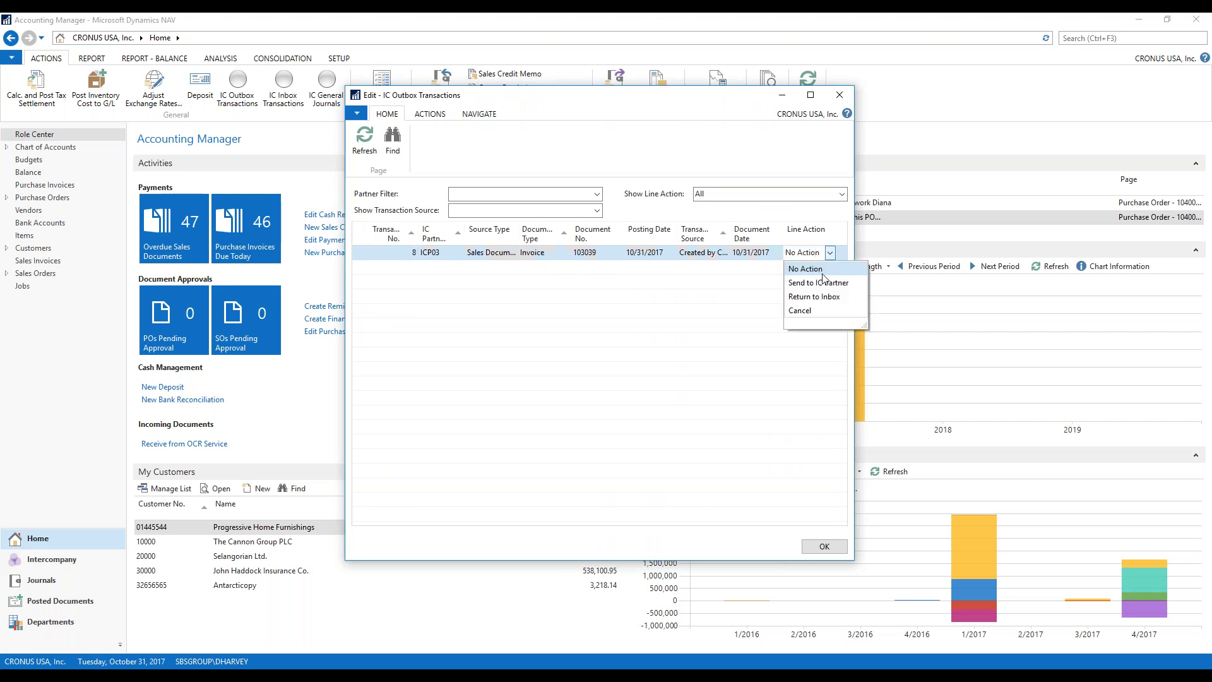
left_click(822, 283)
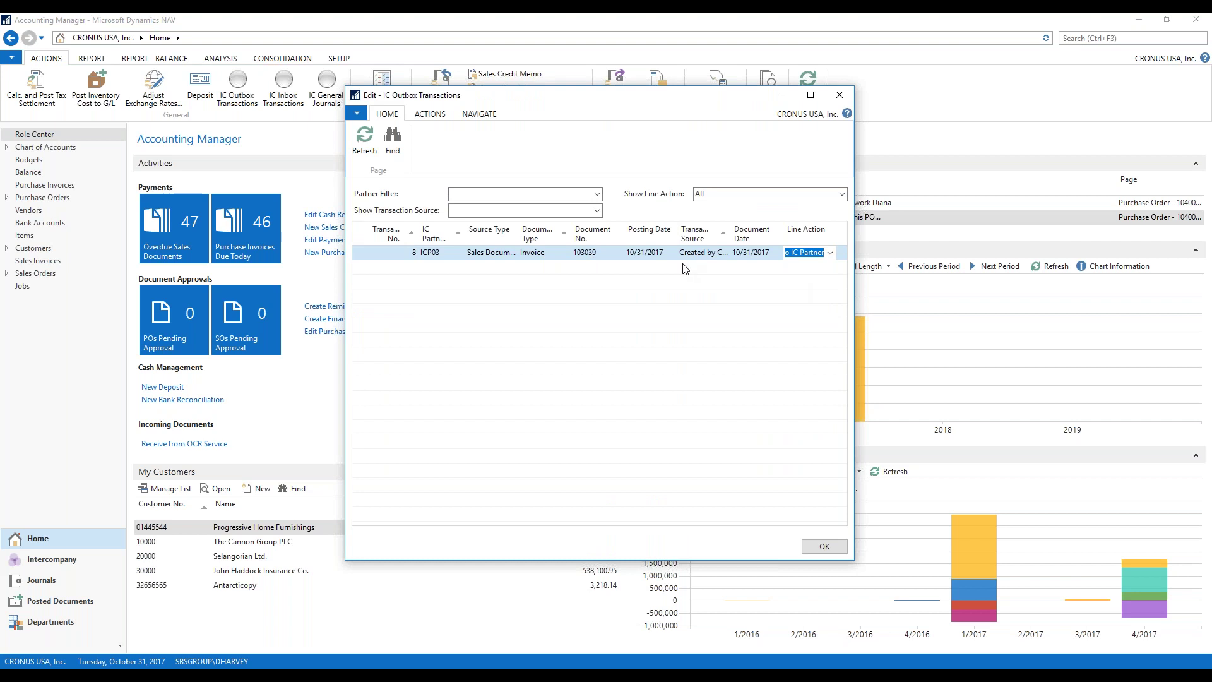
Complete the line actions in CRONUS USA's IC outbox to send the invoice to partner ICP03.
left_click(428, 117)
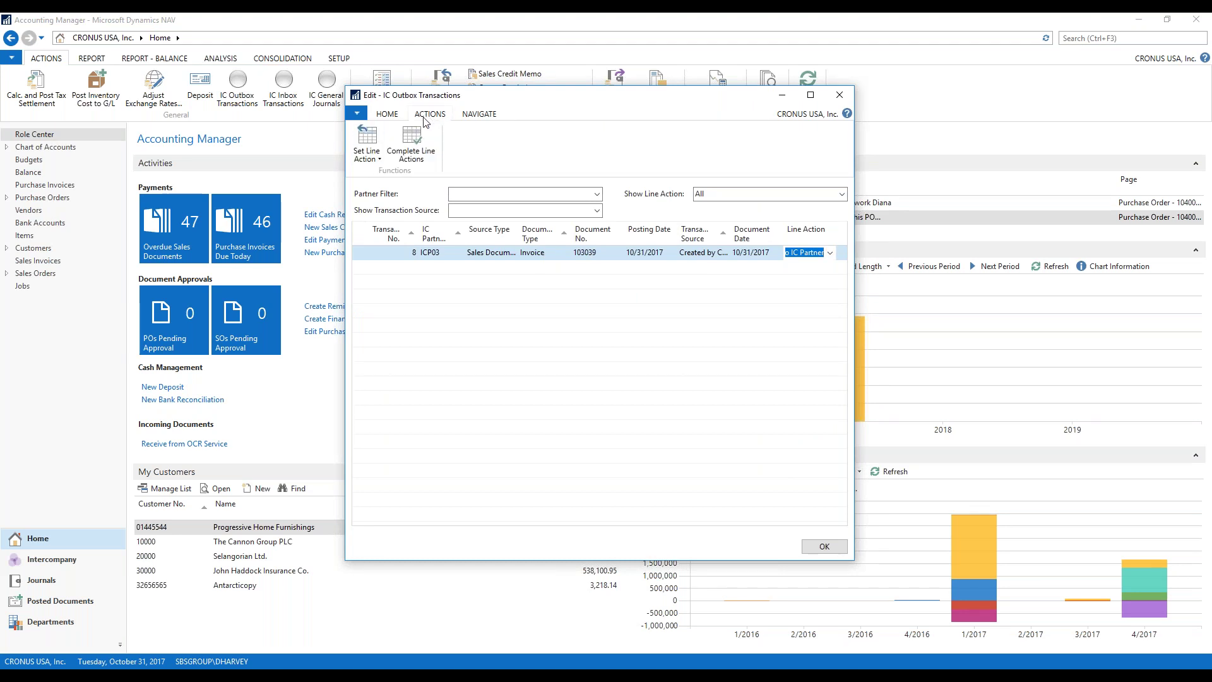
left_click(411, 144)
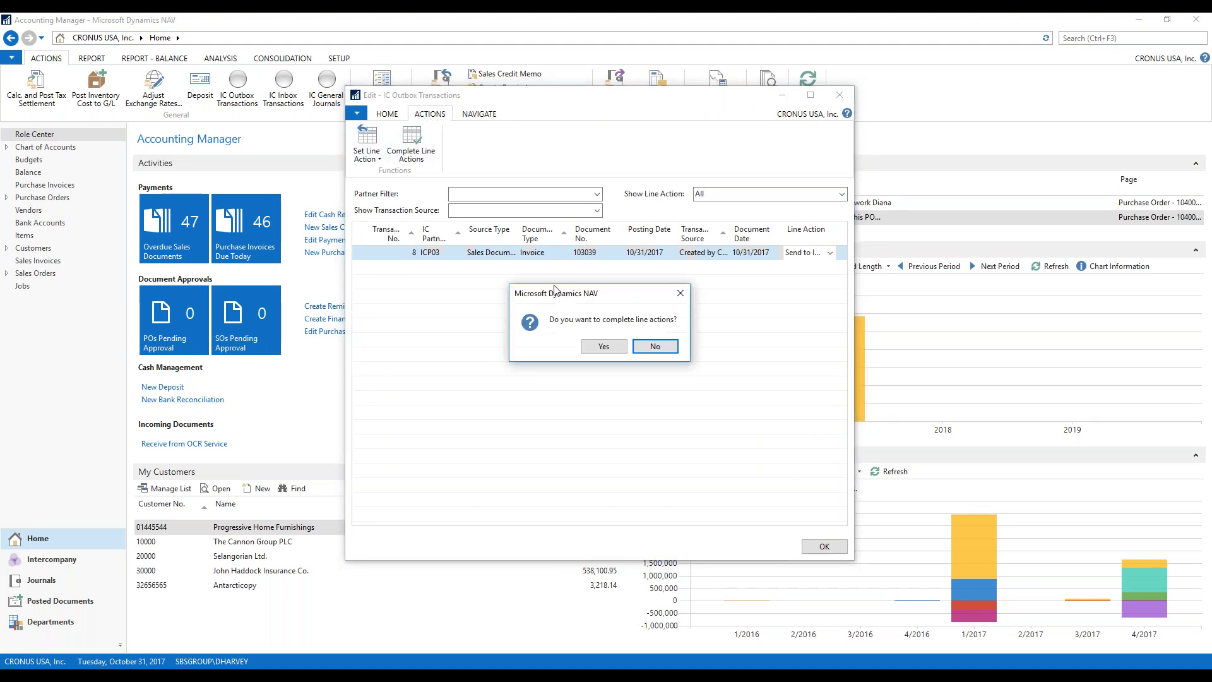
left_click(617, 346)
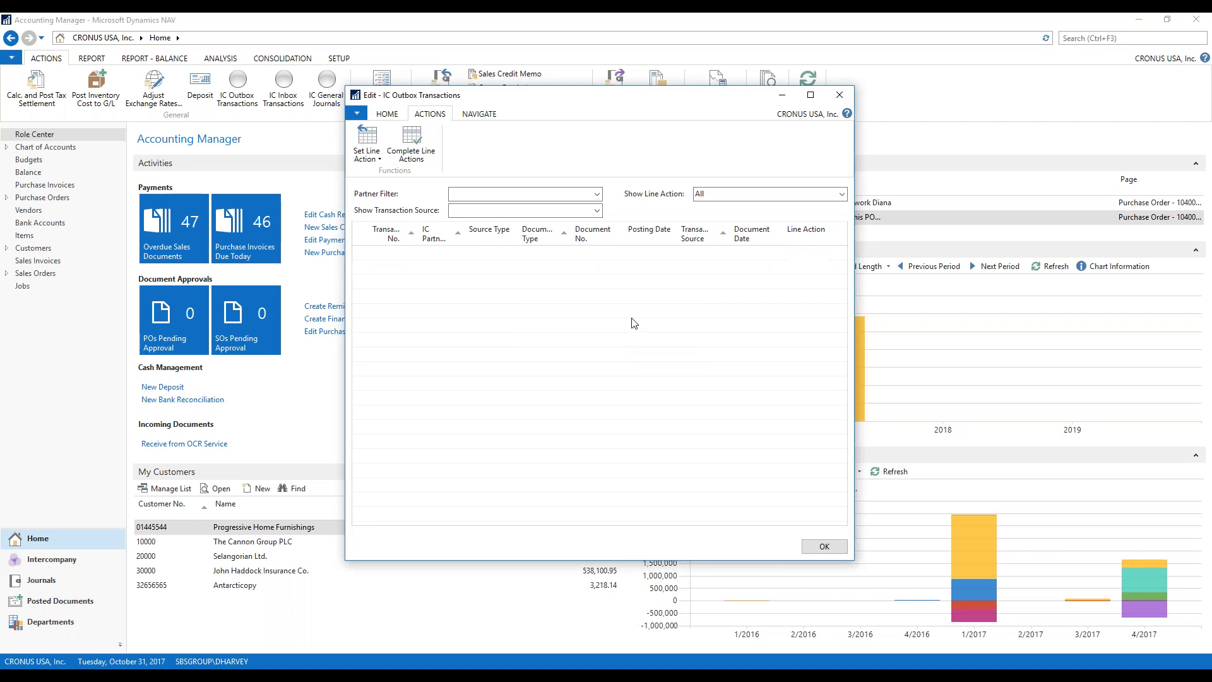
Close the IC outbox transactions and switch the active company to CRONUS Canada, Inc.
left_click(838, 95)
left_click(34, 661)
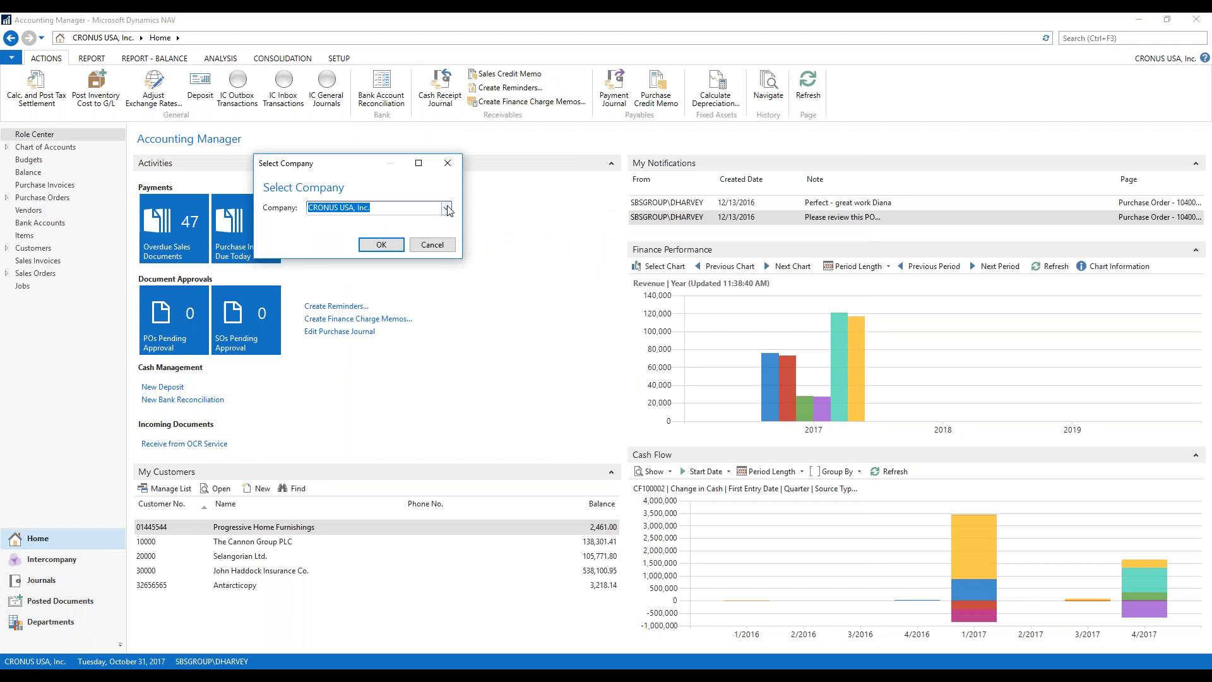
left_click(447, 207)
left_click(367, 238)
left_click(370, 247)
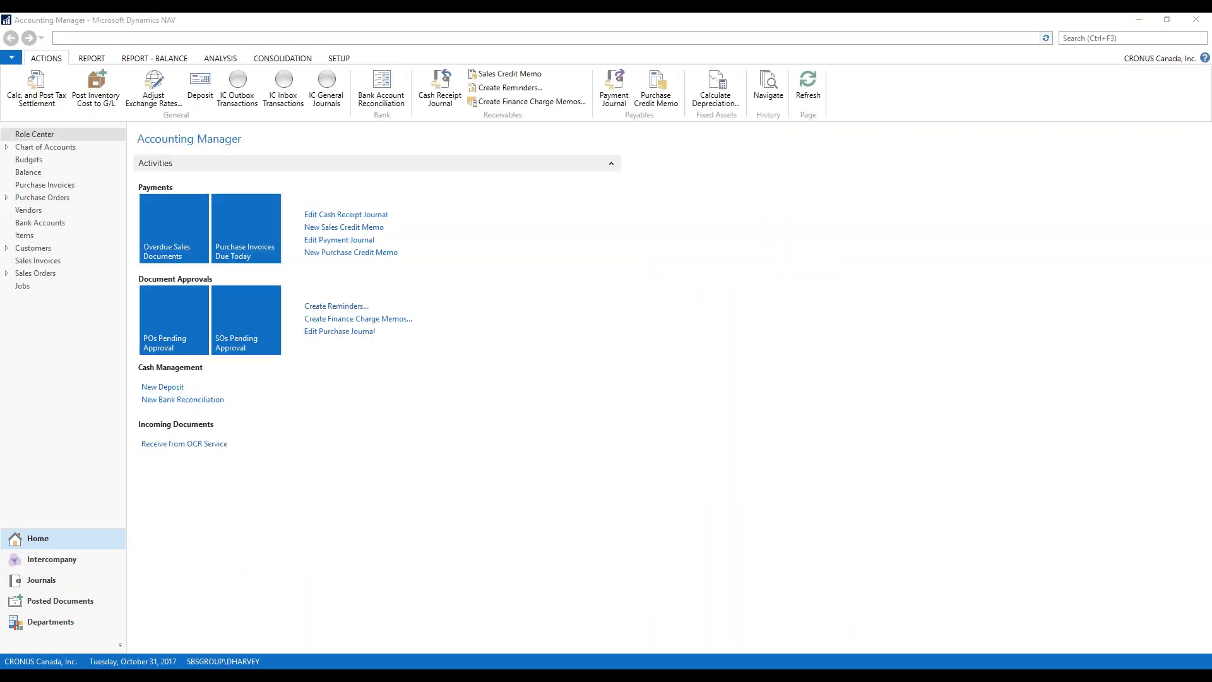
Review the details of purchase invoice 103039 from partner ICP01 in CRONUS Canada's IC inbox.
left_click(283, 88)
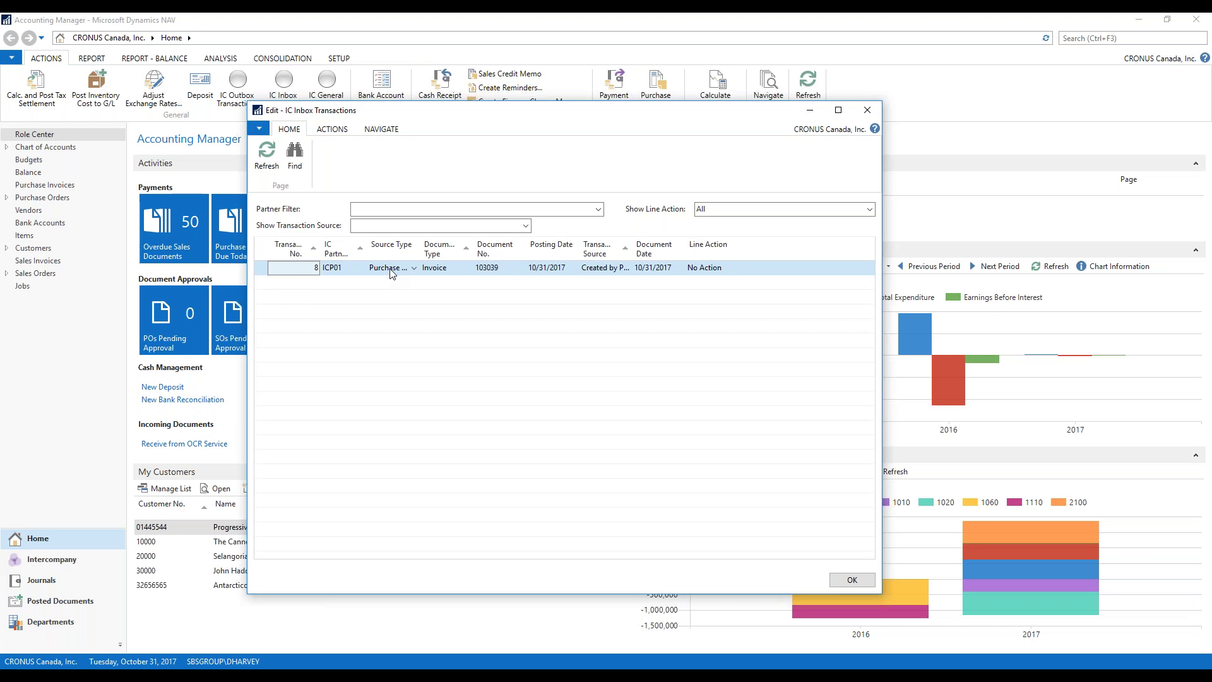
left_click(380, 129)
left_click(266, 154)
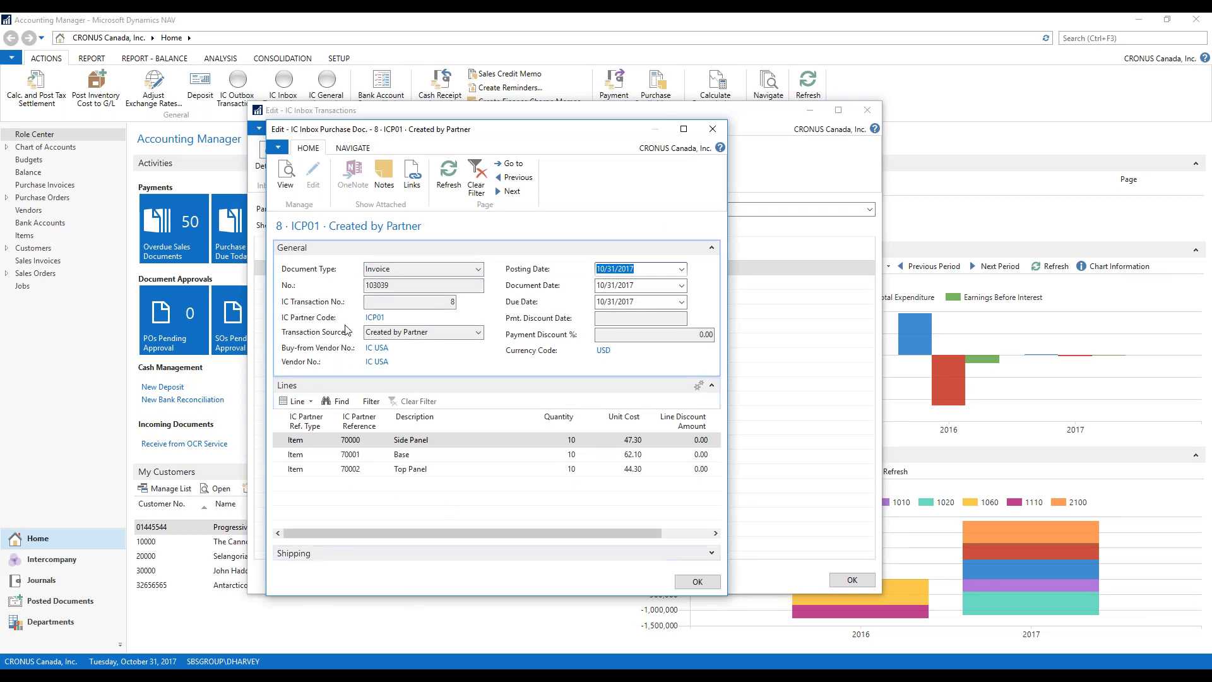
left_click(697, 581)
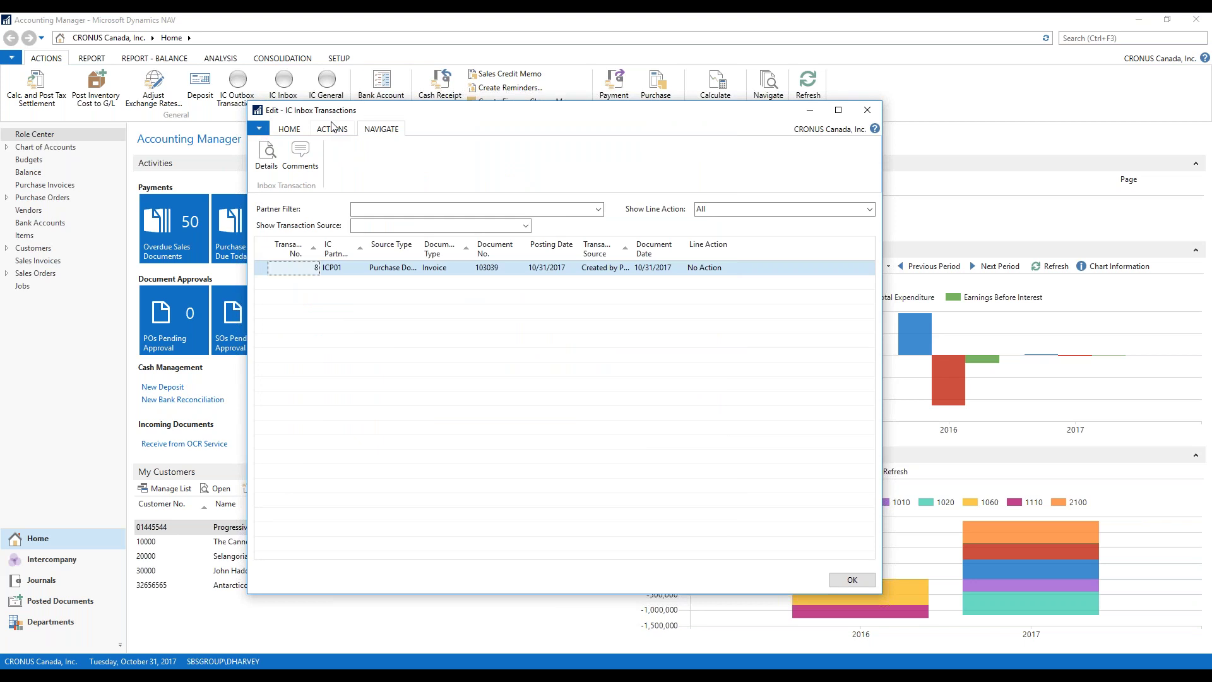
Set the line action of ICP01 invoice 103039 in the IC inbox to Accept and complete the line actions.
left_click(332, 128)
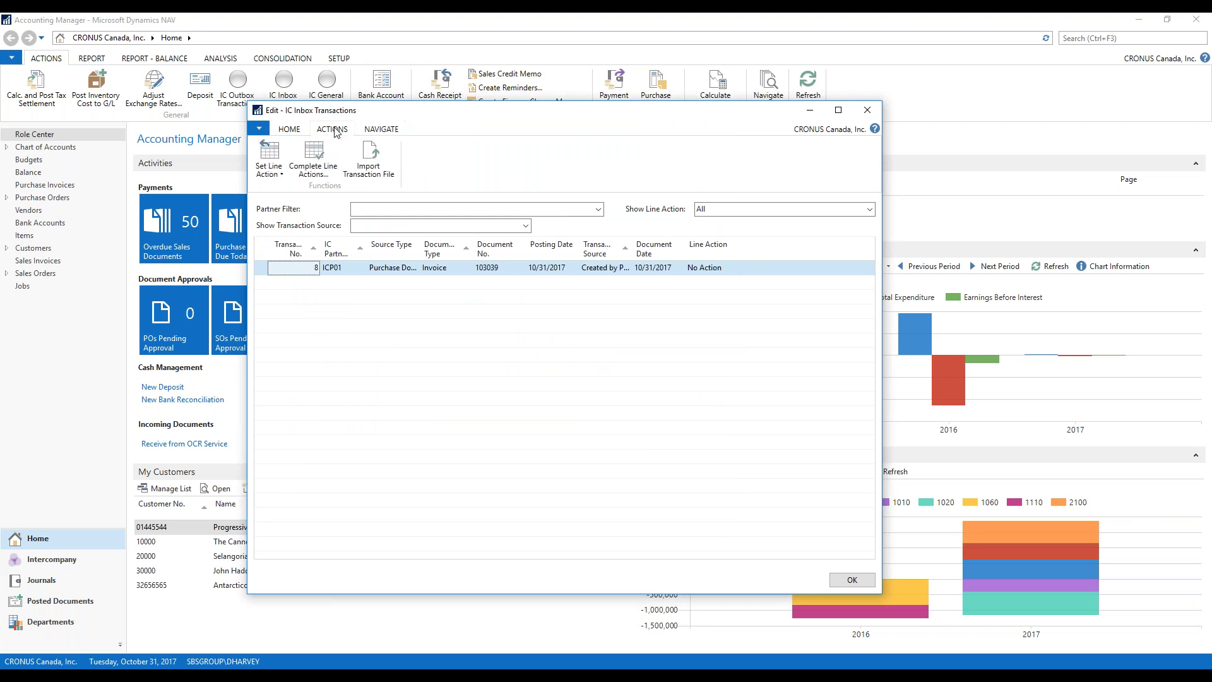
left_click(283, 171)
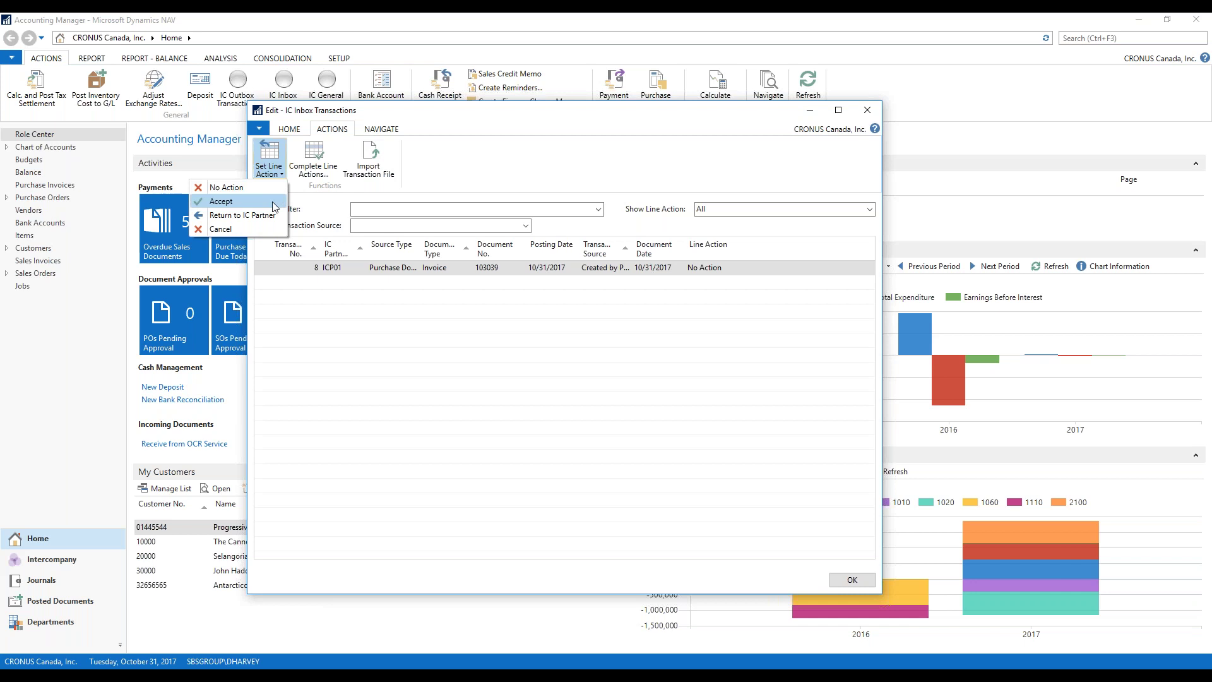
left_click(275, 202)
left_click(311, 158)
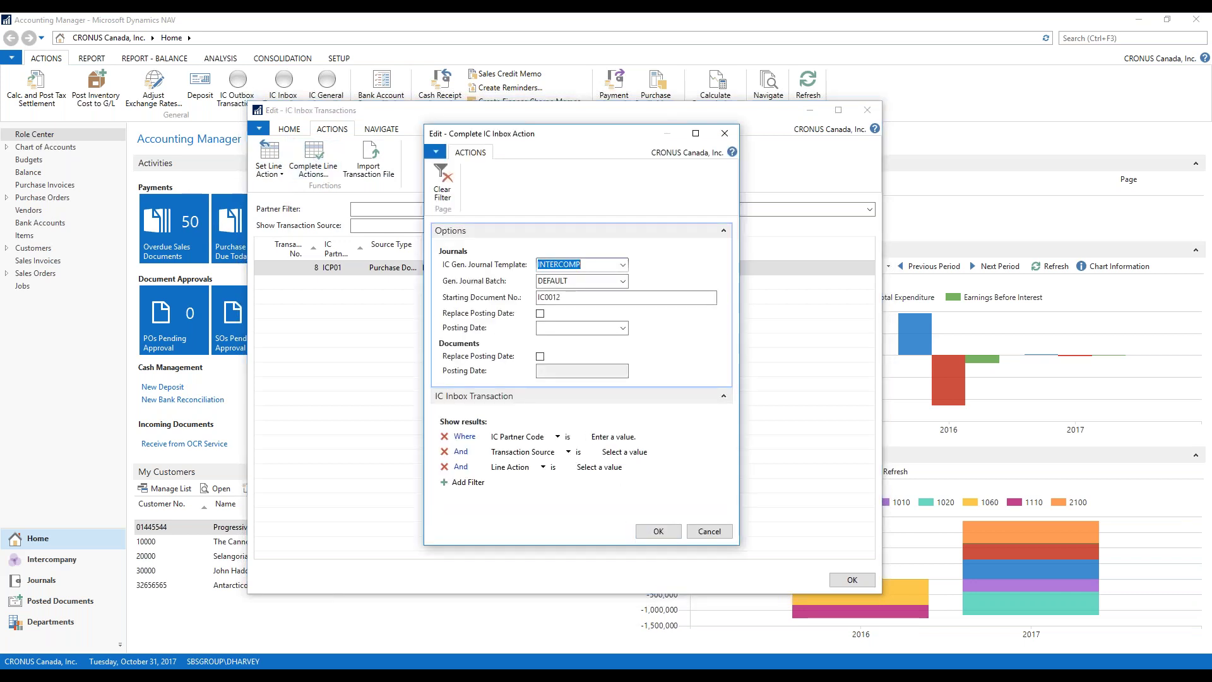
left_click(668, 536)
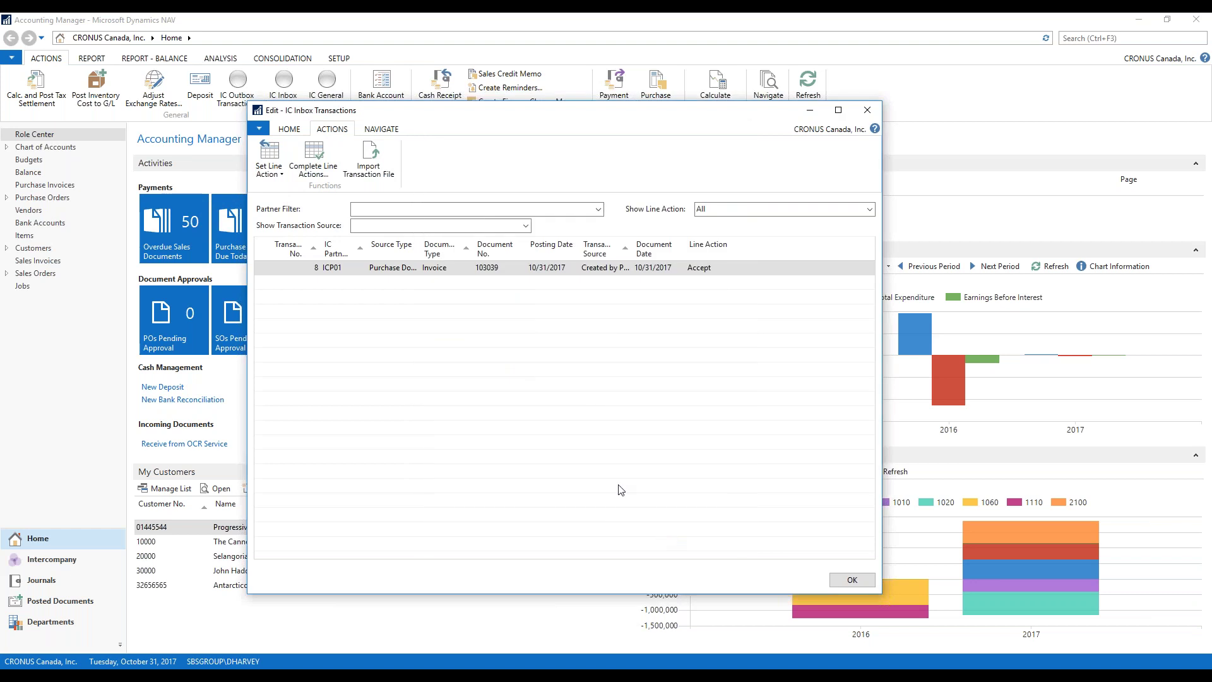
left_click(866, 110)
Open CRONUS Canada's purchase invoice 1006 from vendor Cronus USA and post it.
left_click(45, 185)
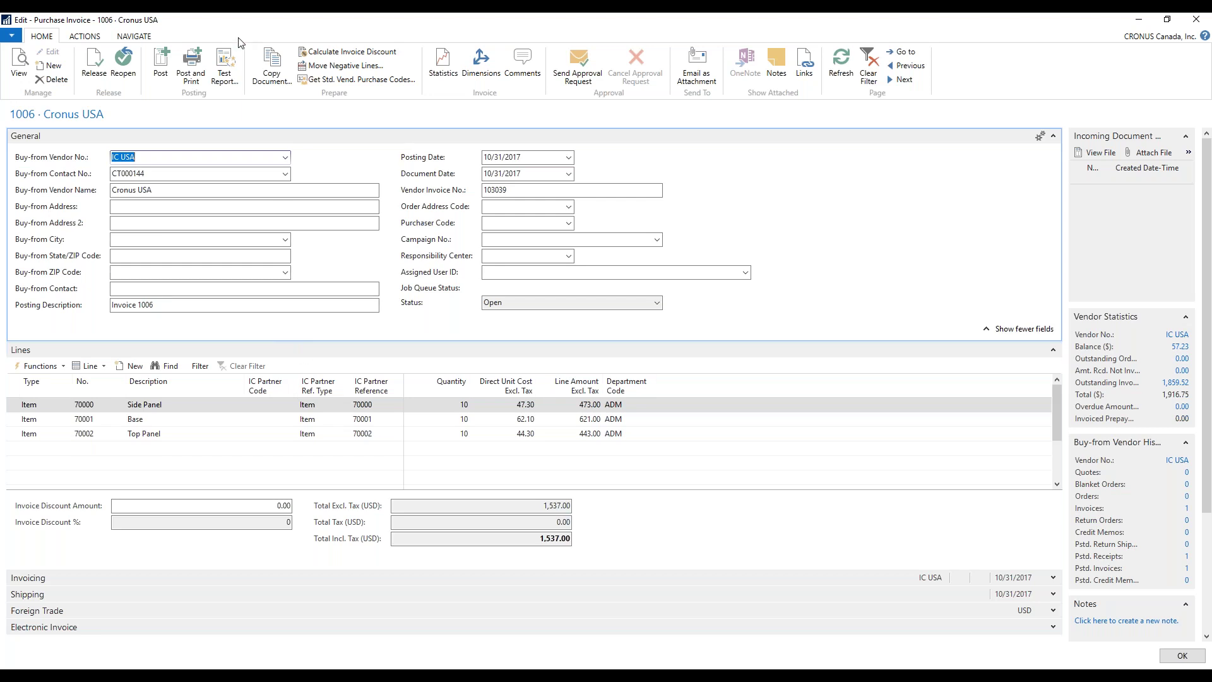
left_click(160, 63)
left_click(600, 363)
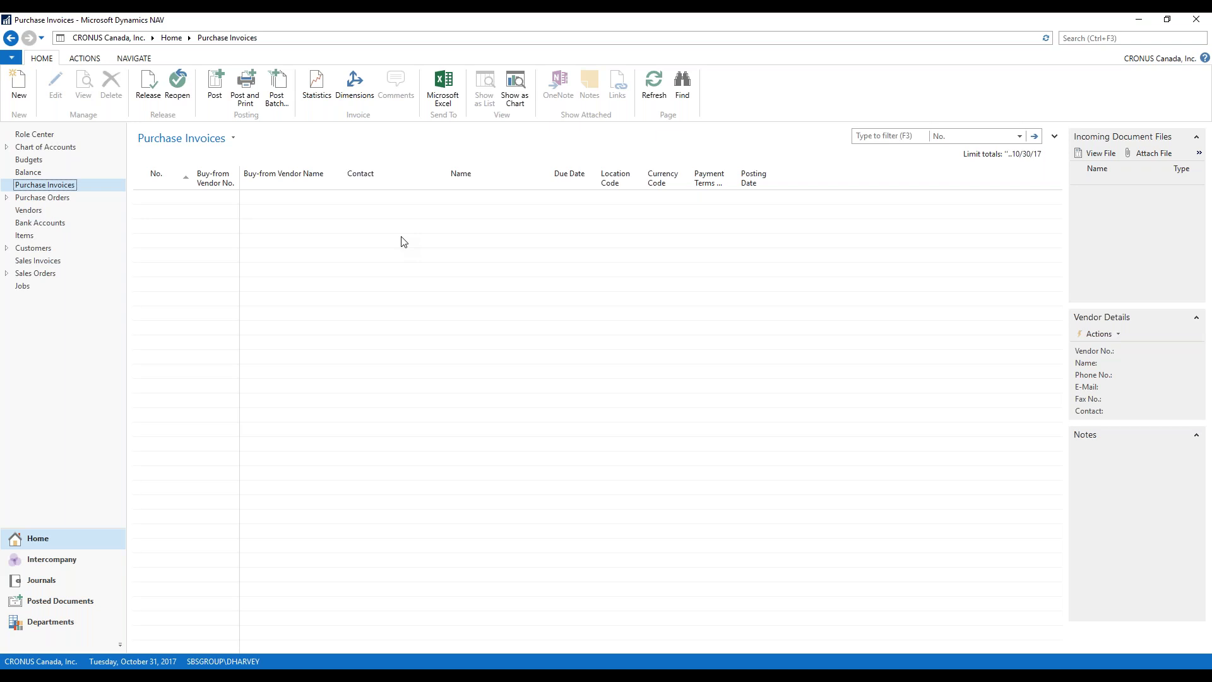
Widen the Source Type column in the handled IC inbox transactions and review the details of purchase document 103039.
left_click(83, 562)
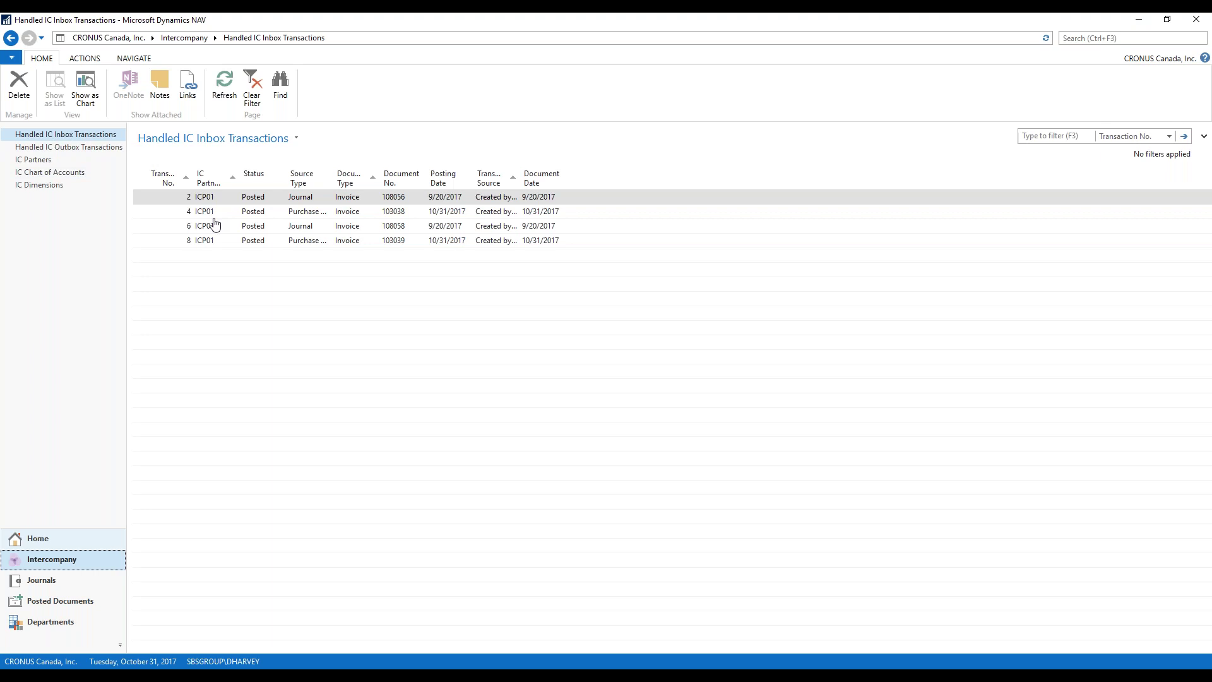
left_click(211, 241)
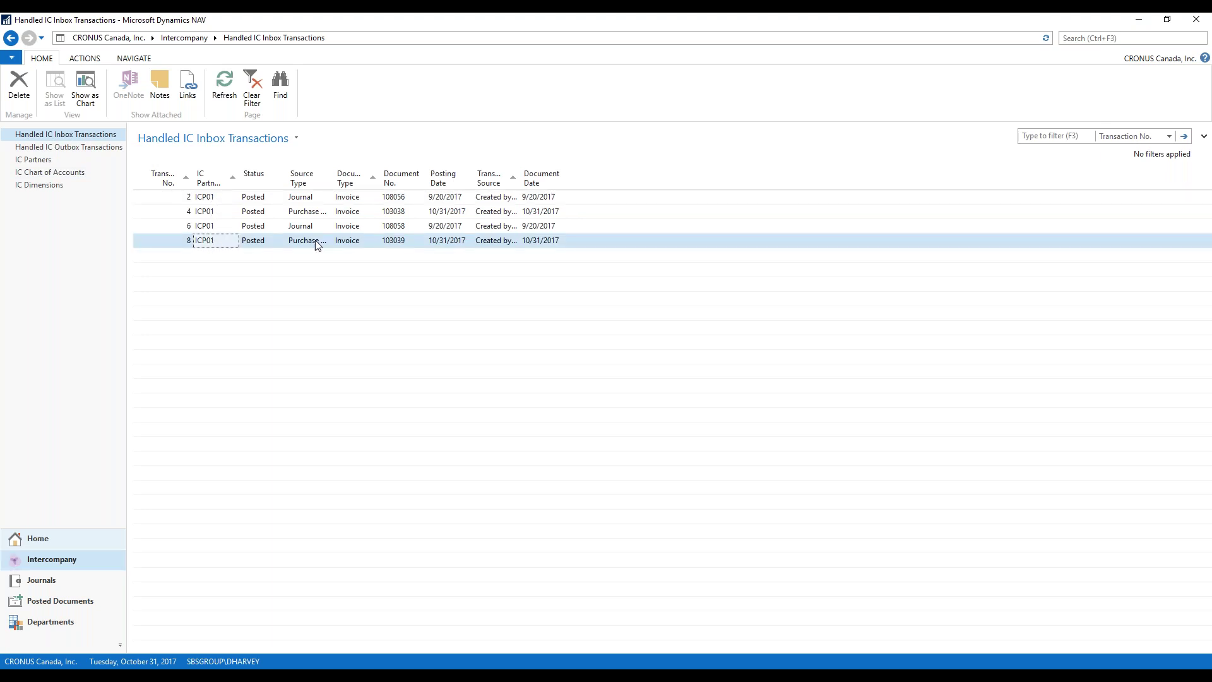
left_click_drag(333, 180, 411, 179)
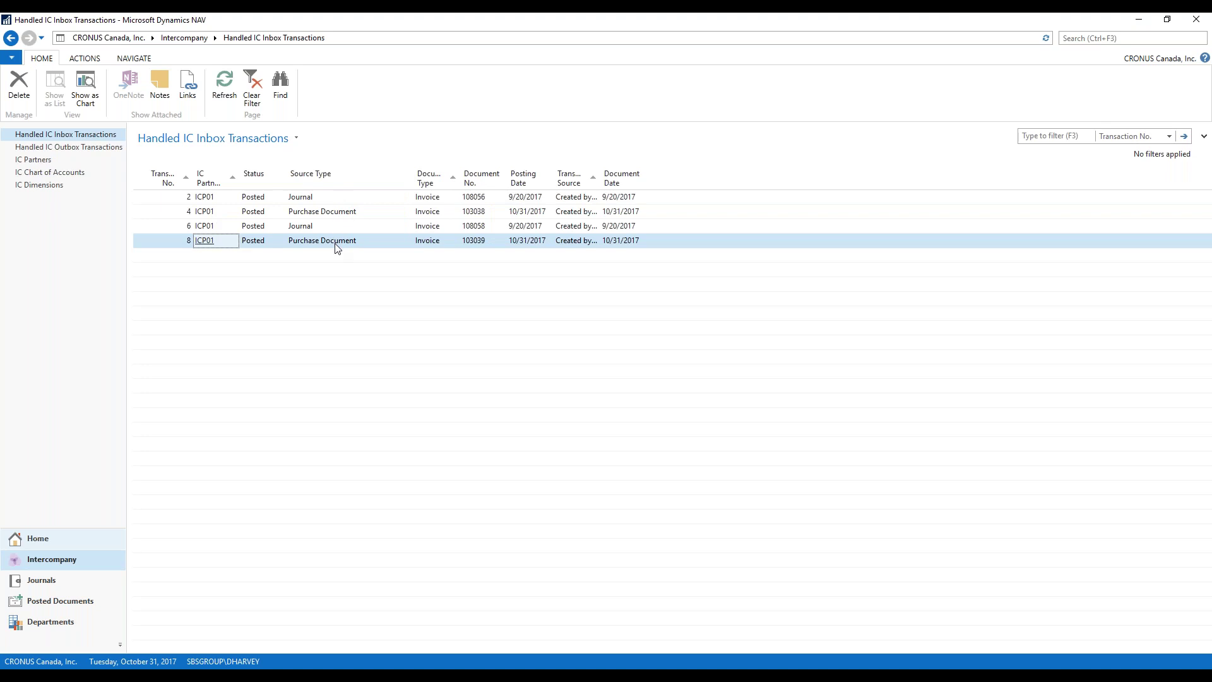
left_click(93, 59)
left_click(133, 59)
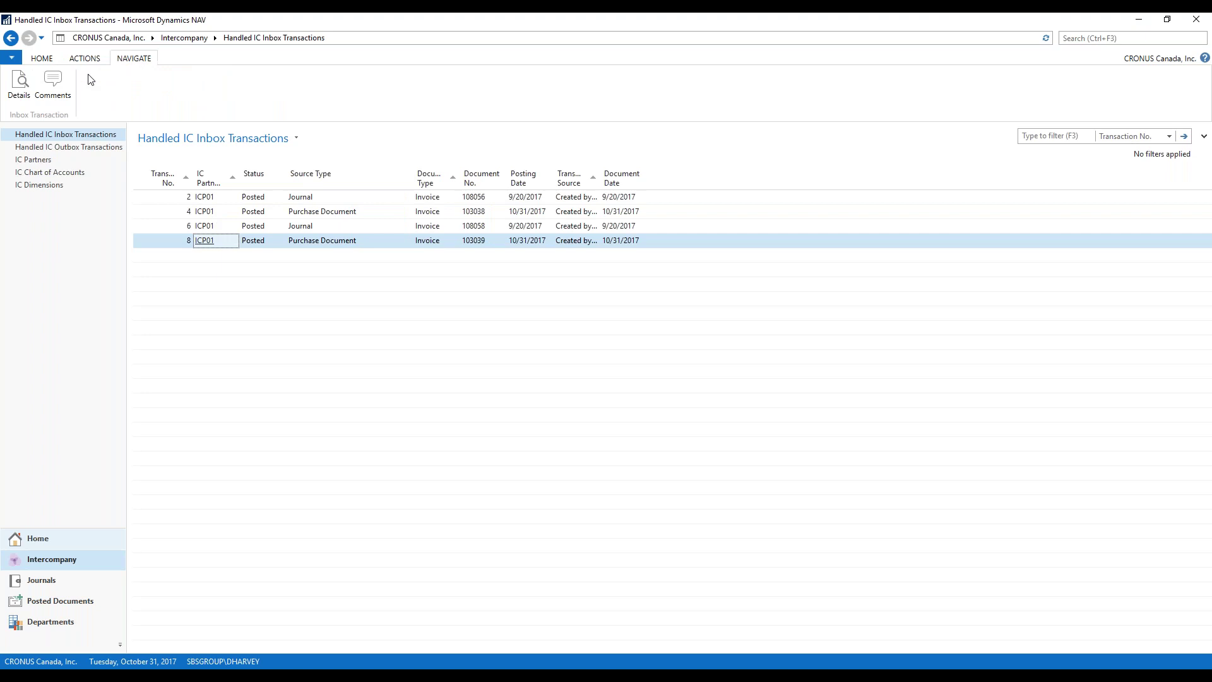
left_click(25, 93)
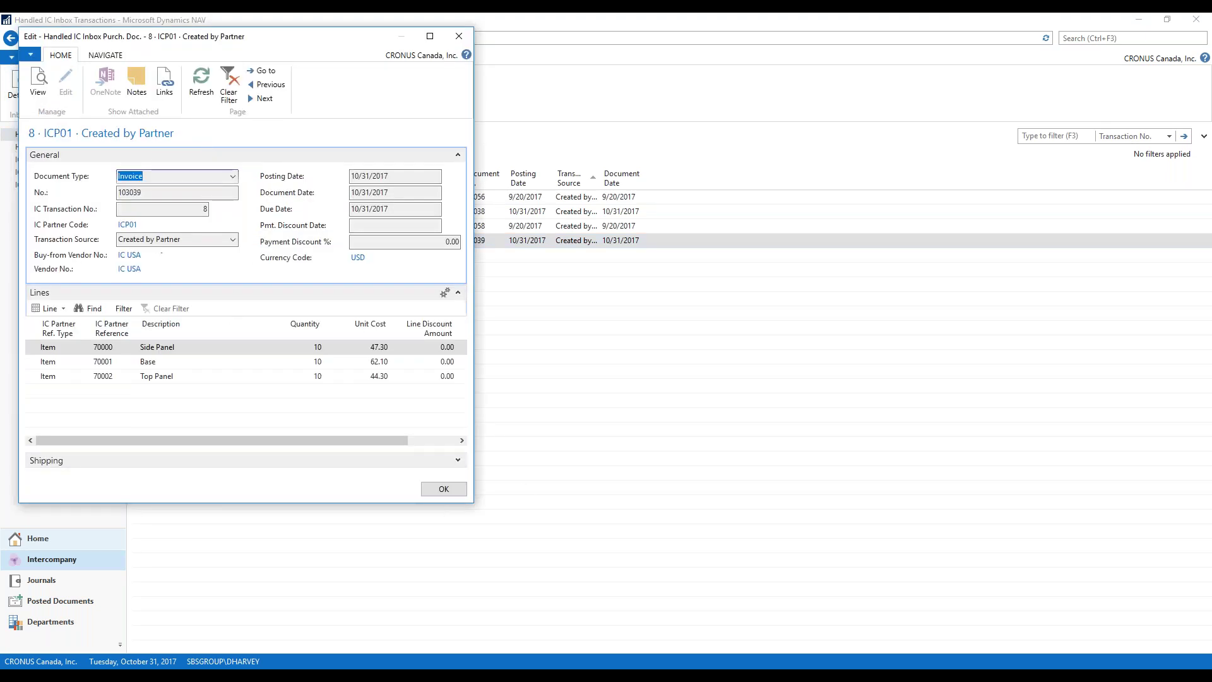
left_click(464, 35)
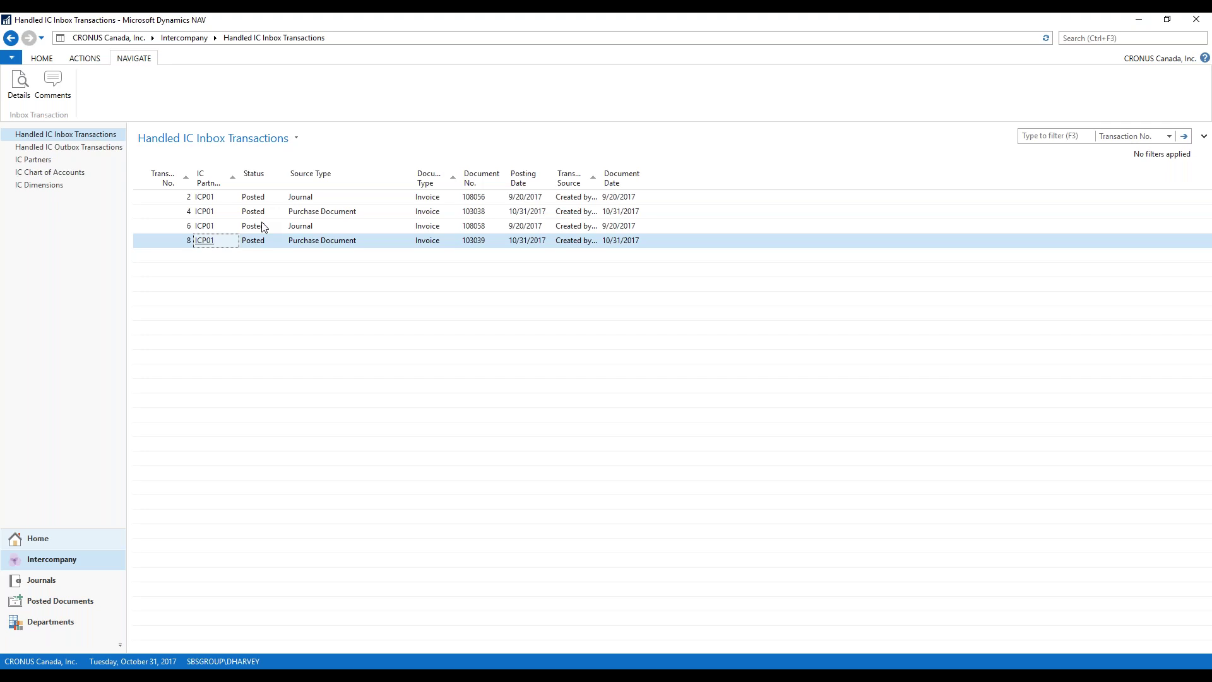
Examine the handled IC outbox transactions and the functions available for the ICP02 journal invoice 108039.
left_click(86, 149)
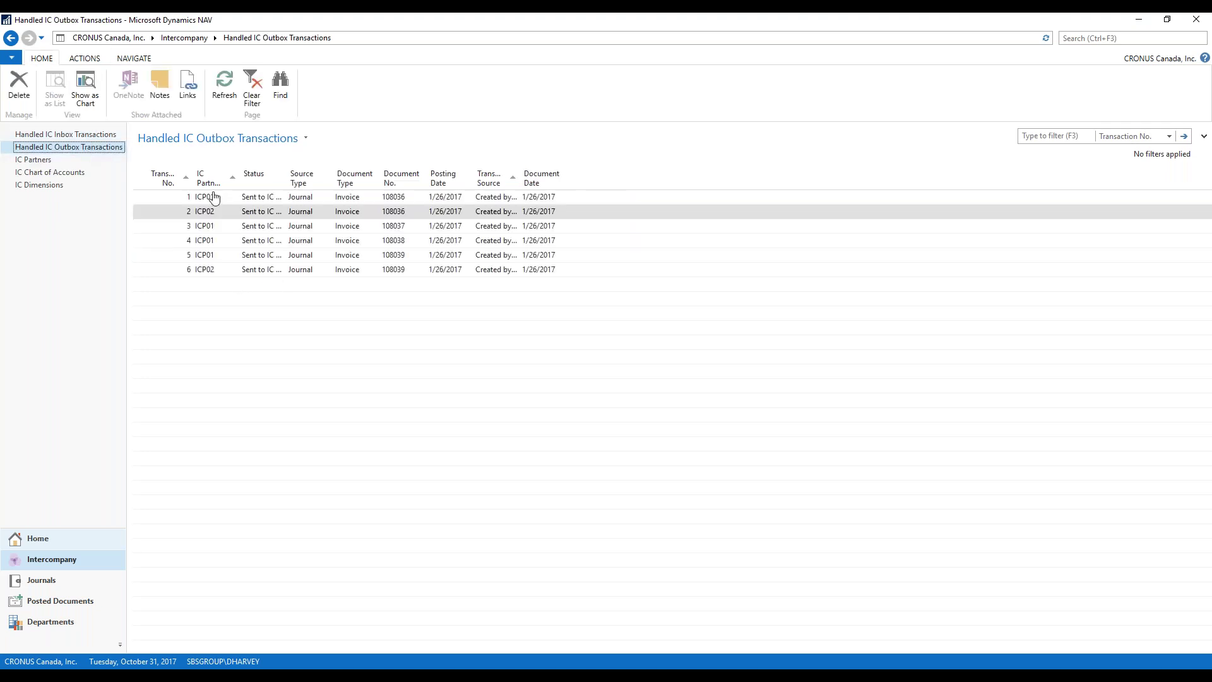
left_click(202, 273)
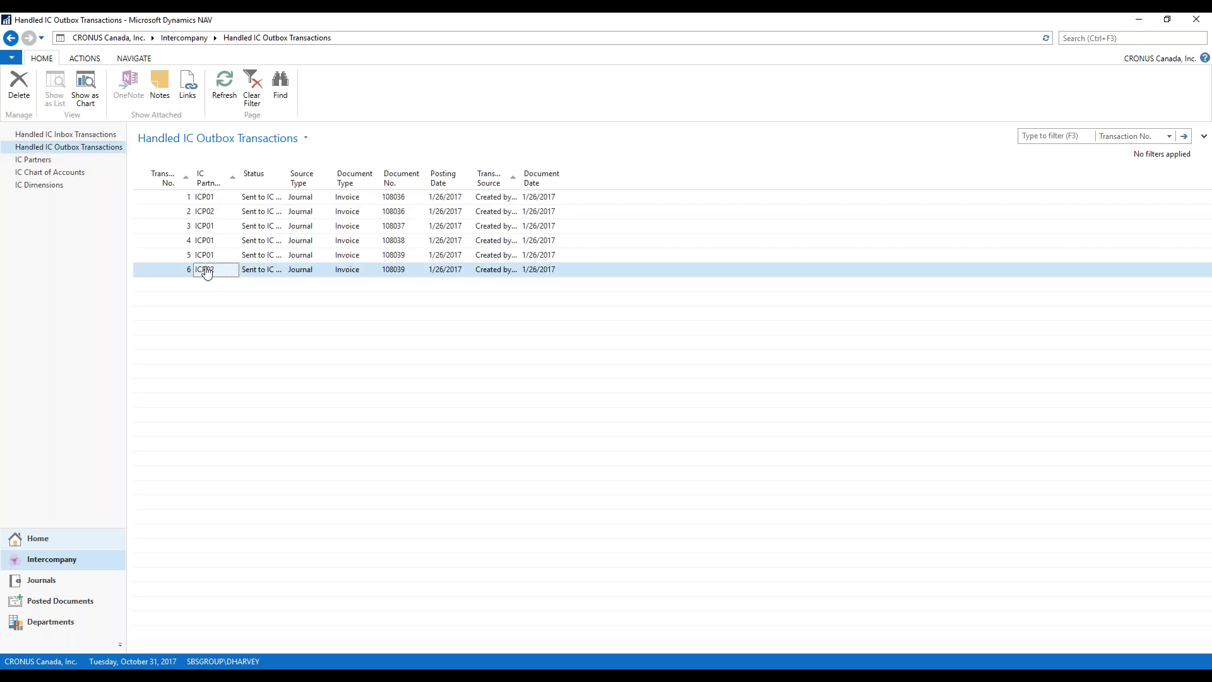
left_click(125, 60)
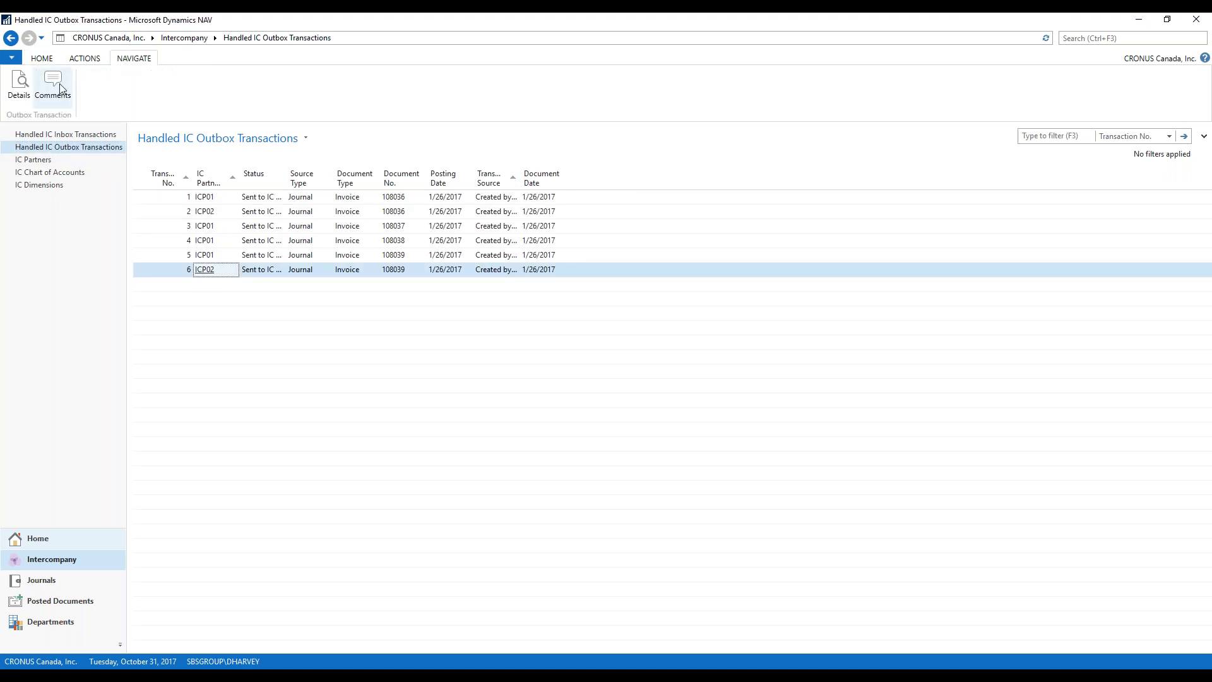
left_click(84, 59)
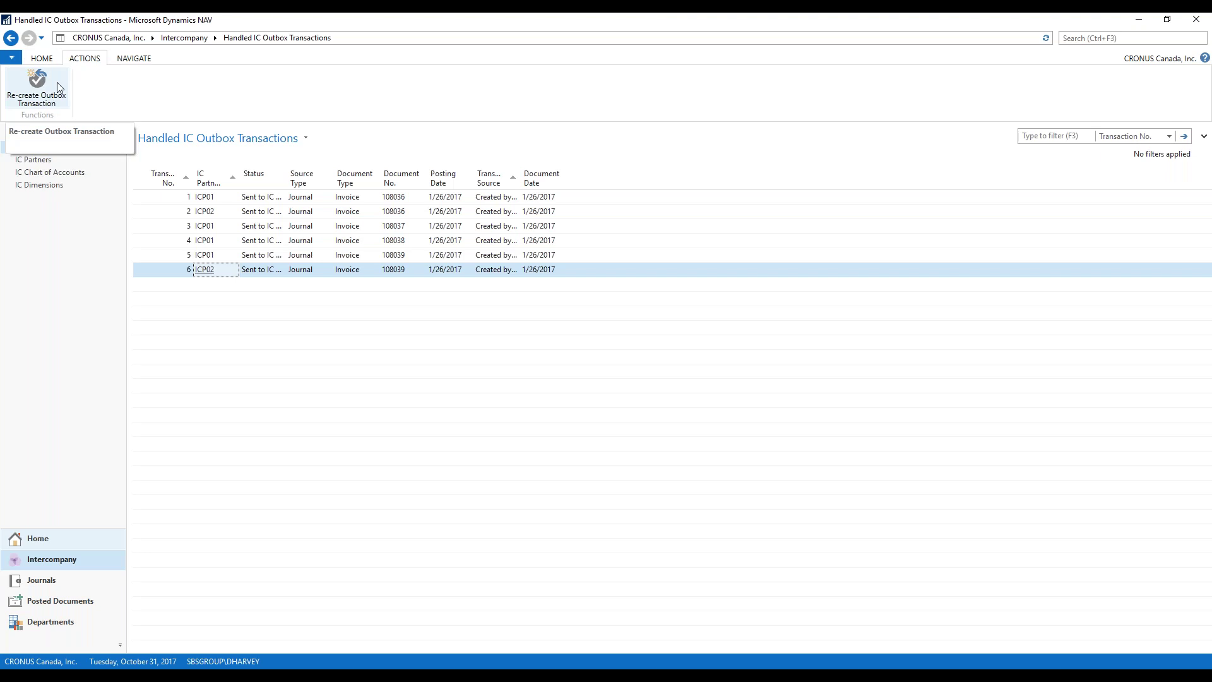
Revisit the Role Center and the Intercompany area, and view CRONUS Canada's IC Chart of Accounts.
left_click(48, 541)
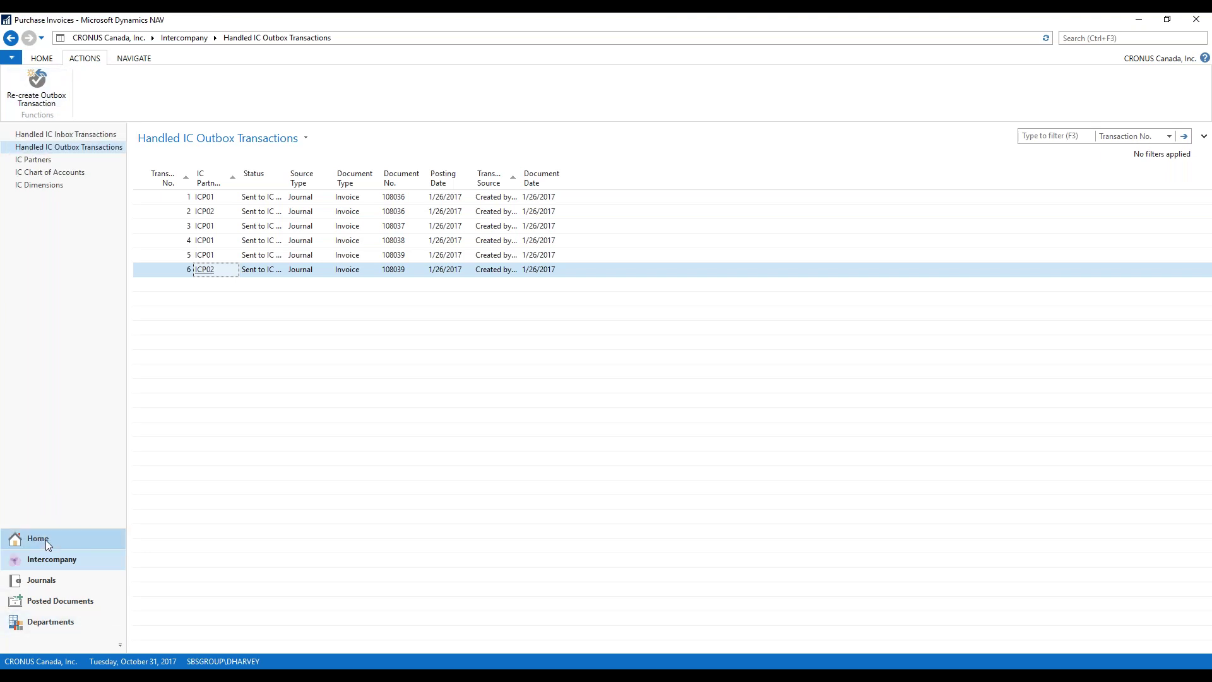
left_click(29, 134)
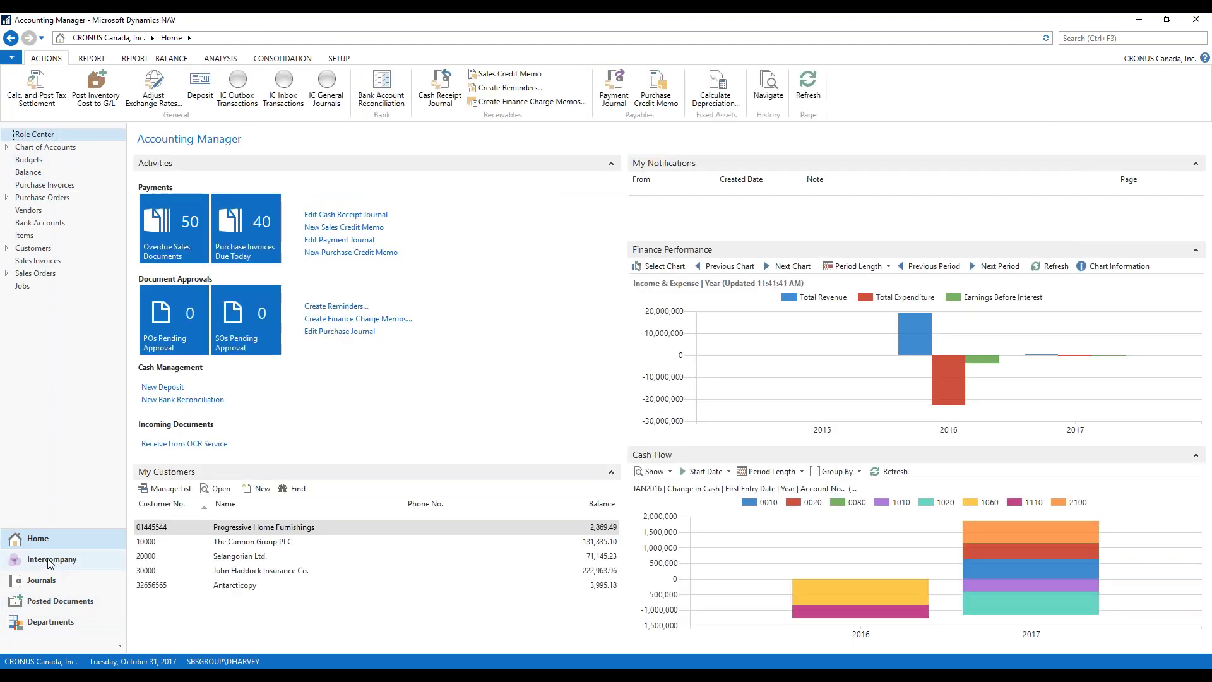
left_click(50, 562)
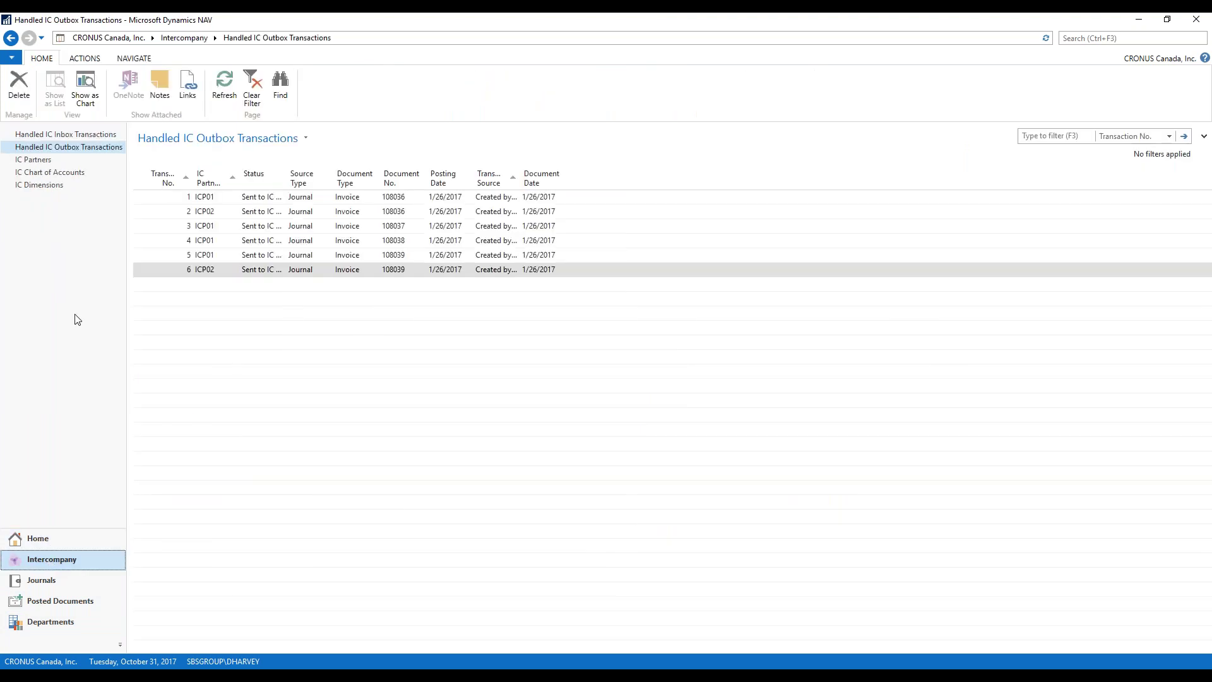
left_click(44, 173)
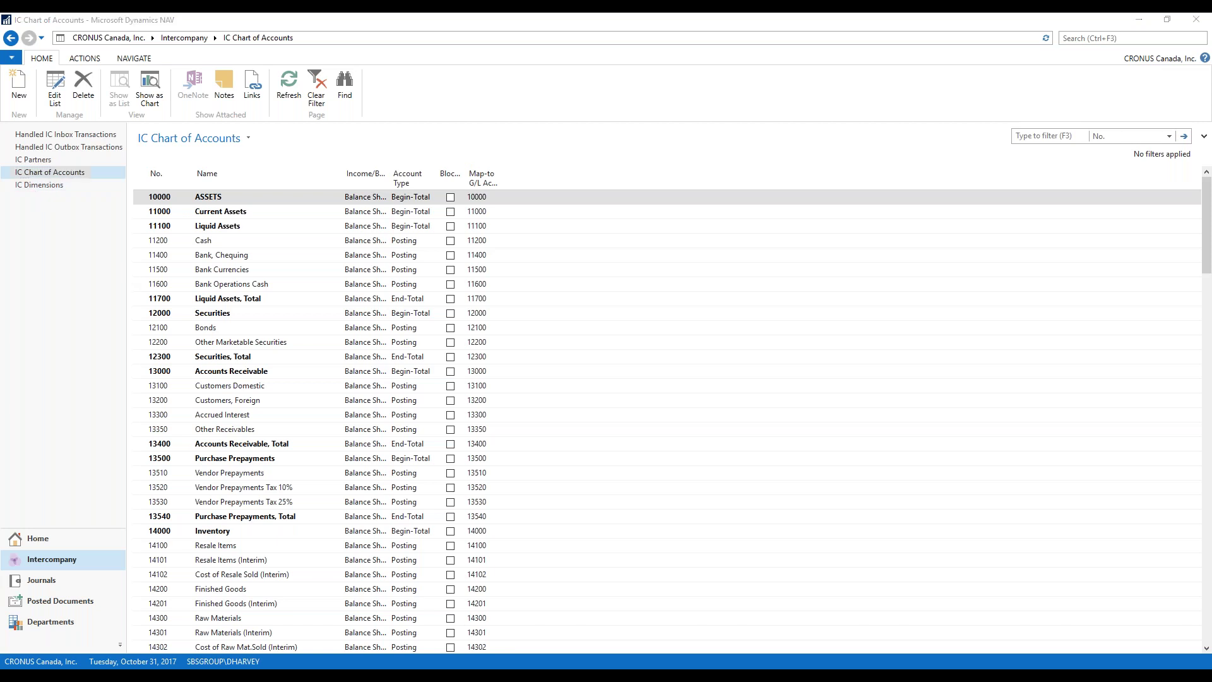
left_click(531, 646)
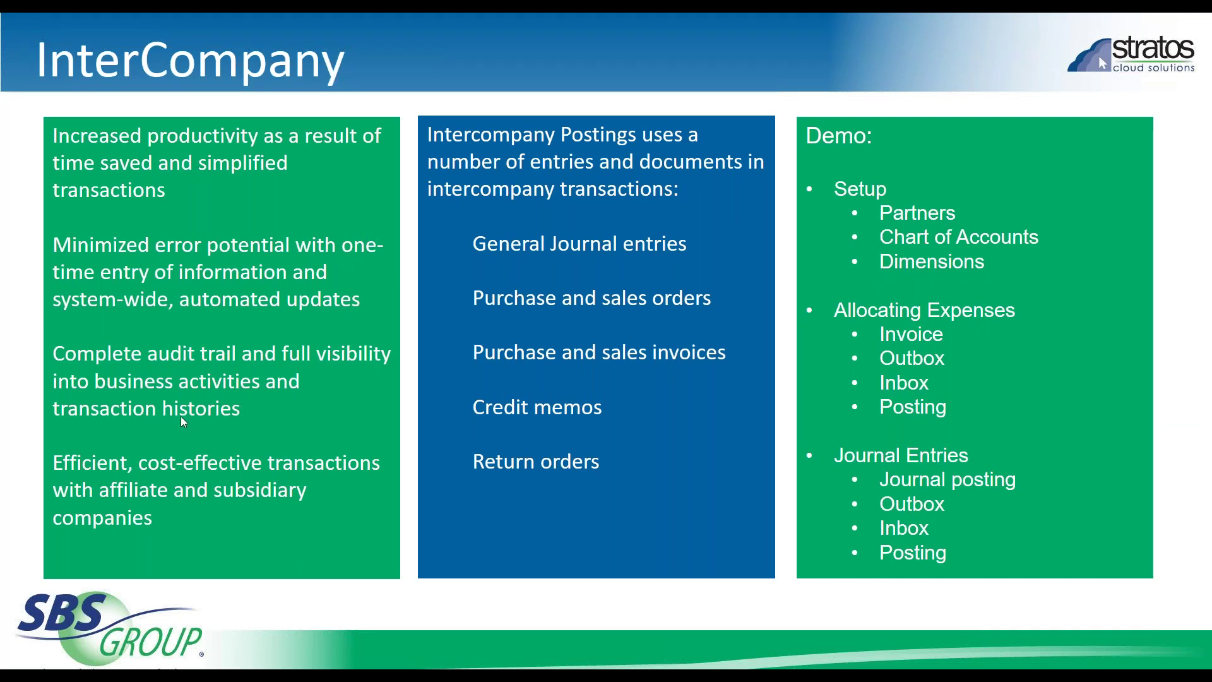
left_click(660, 459)
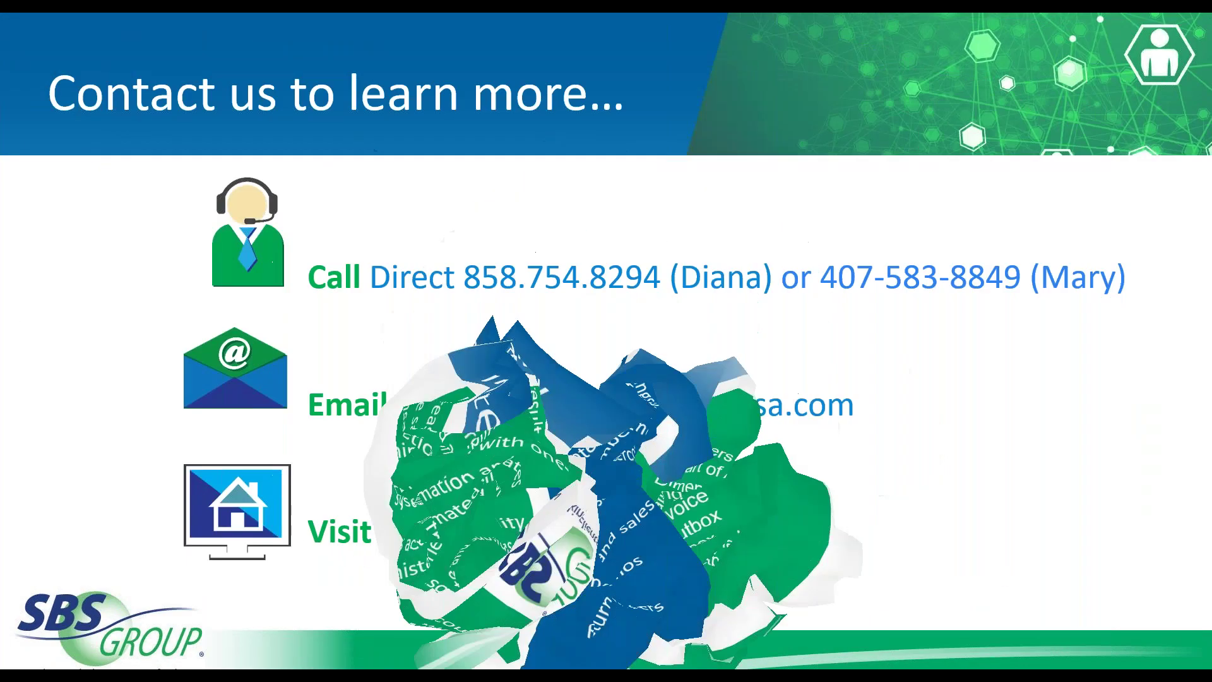